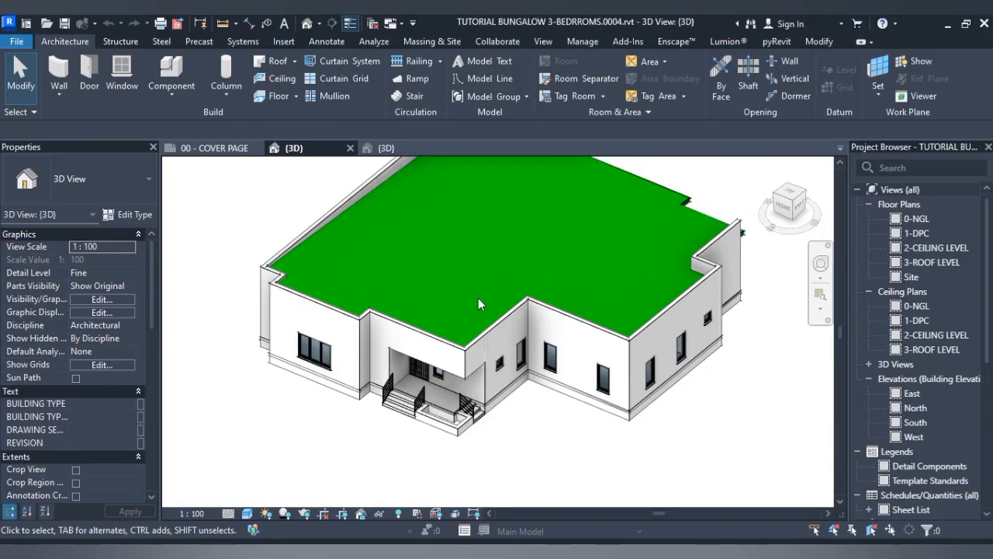
- Examine the bungalow's exterior from the front corner, including the parapet walls, roof and entrance porch
middle_click_drag(478, 298, 473, 317)
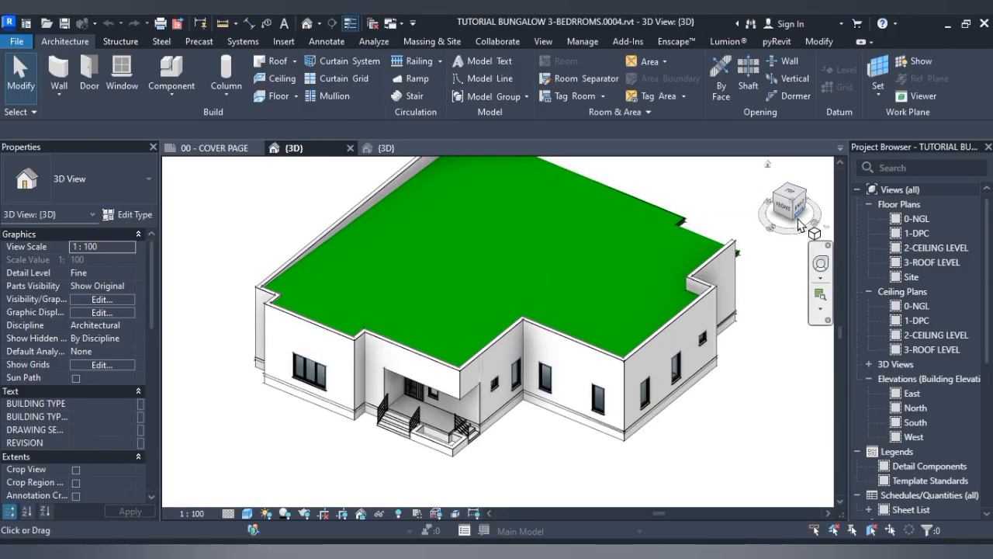
mouse_move(786, 201)
left_mouse_down()
mouse_move(811, 188)
mouse_move(186, 194)
mouse_move(255, 222)
mouse_move(197, 258)
mouse_move(743, 222)
mouse_move(738, 270)
left_mouse_up()
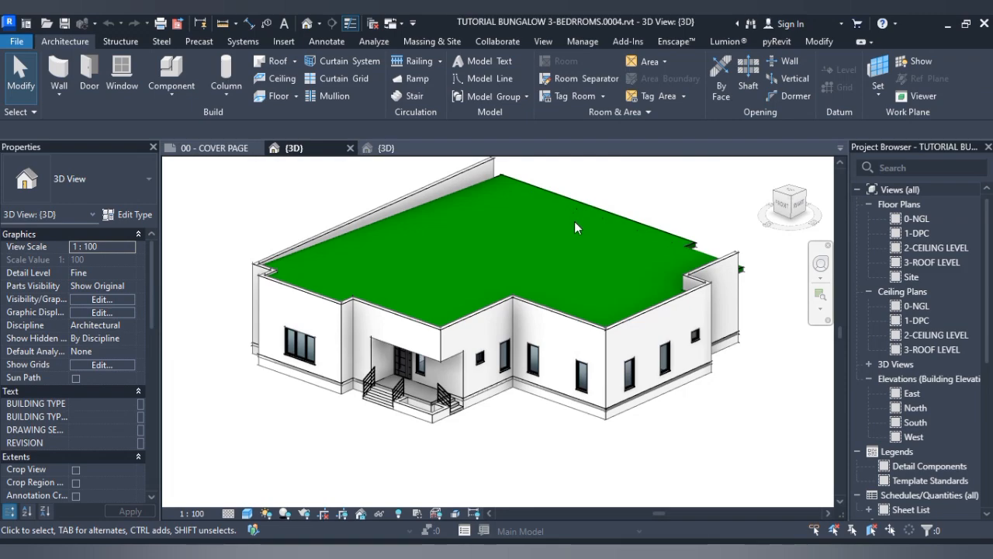
middle_click_drag(611, 214, 604, 240)
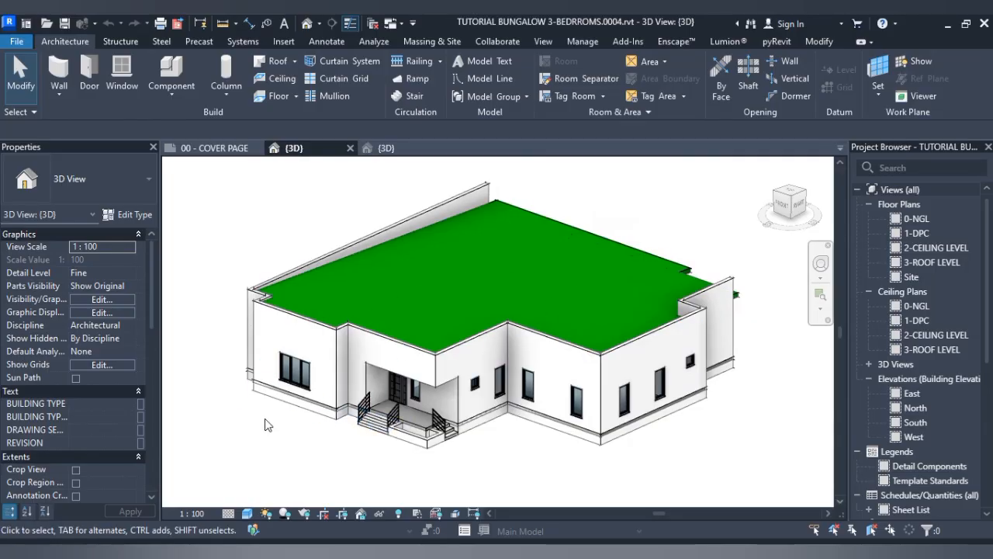
scroll(353, 419, "up", 3)
scroll(322, 403, "down", 3)
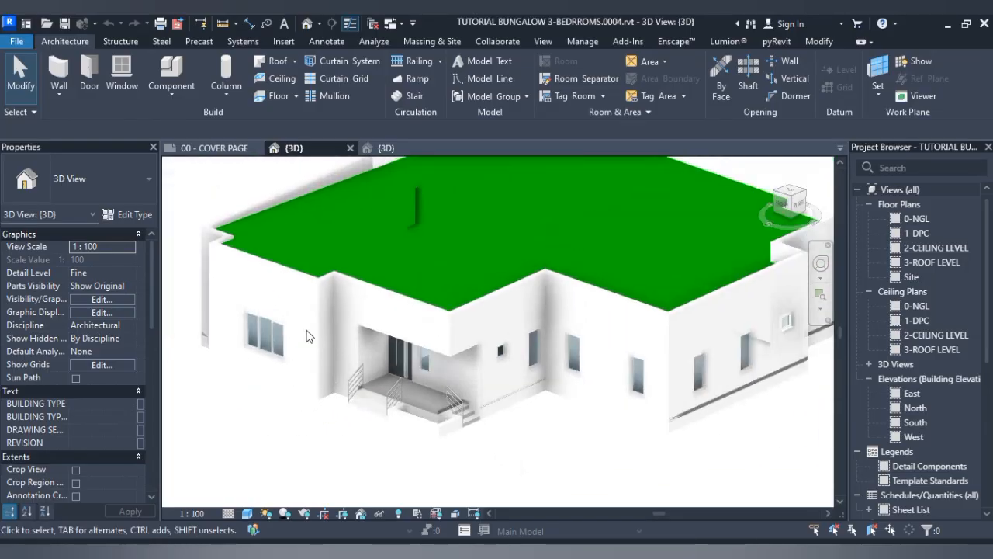
middle_click_drag(315, 341, 303, 349)
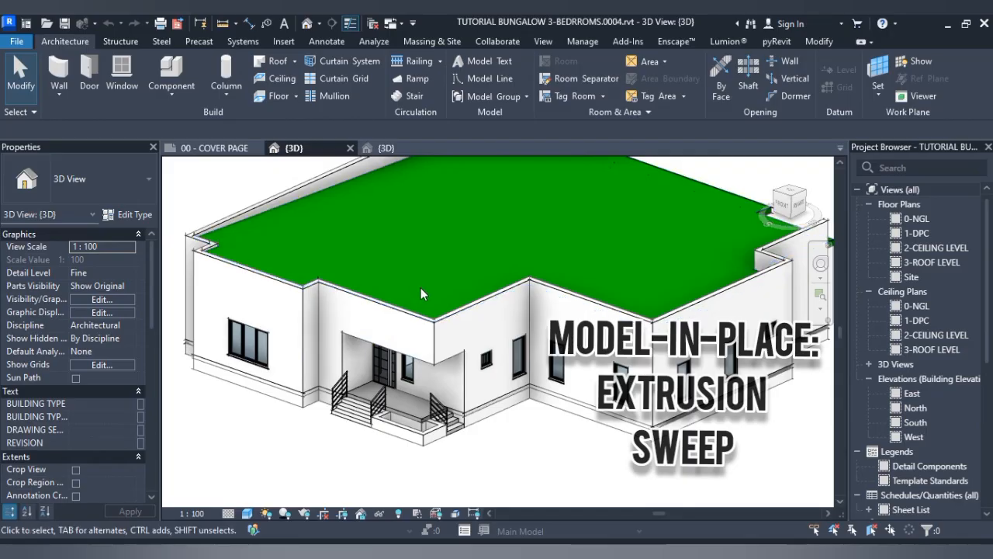
middle_click_drag(483, 249, 465, 292, "shift")
scroll(465, 295, "down", 1)
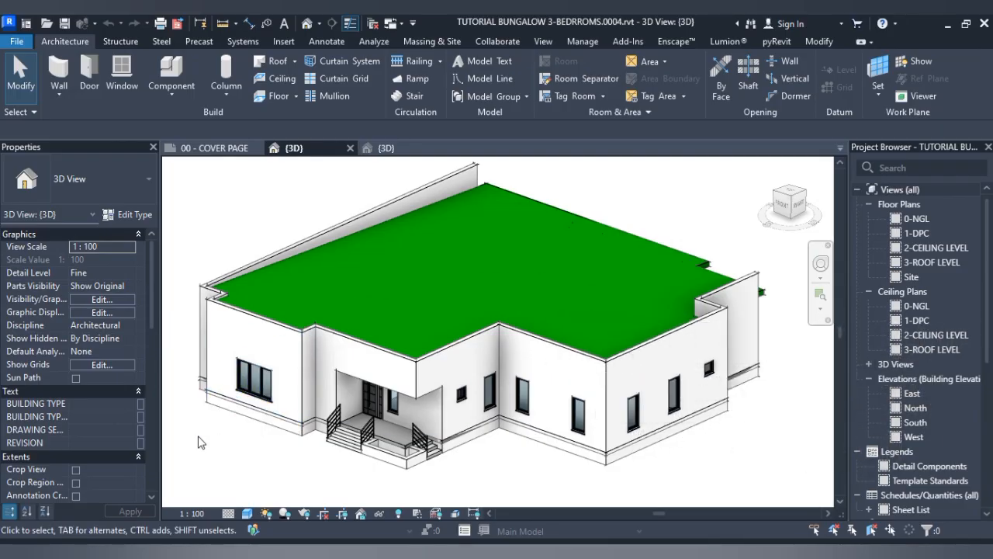
- Inspect the exposed floor slab edge and the base wall below it around the entrance steps and side wall
scroll(269, 479, "up", 5)
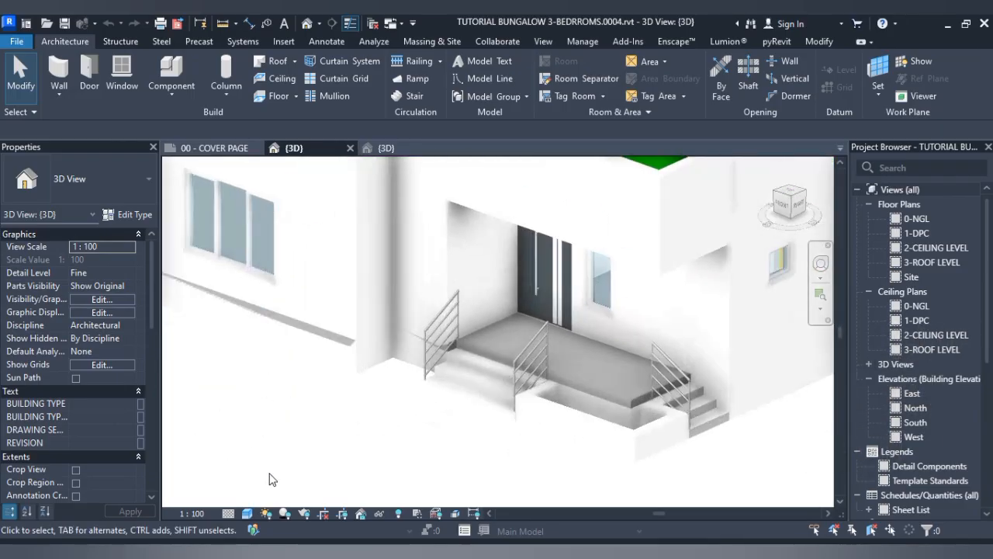
scroll(329, 346, "up", 5)
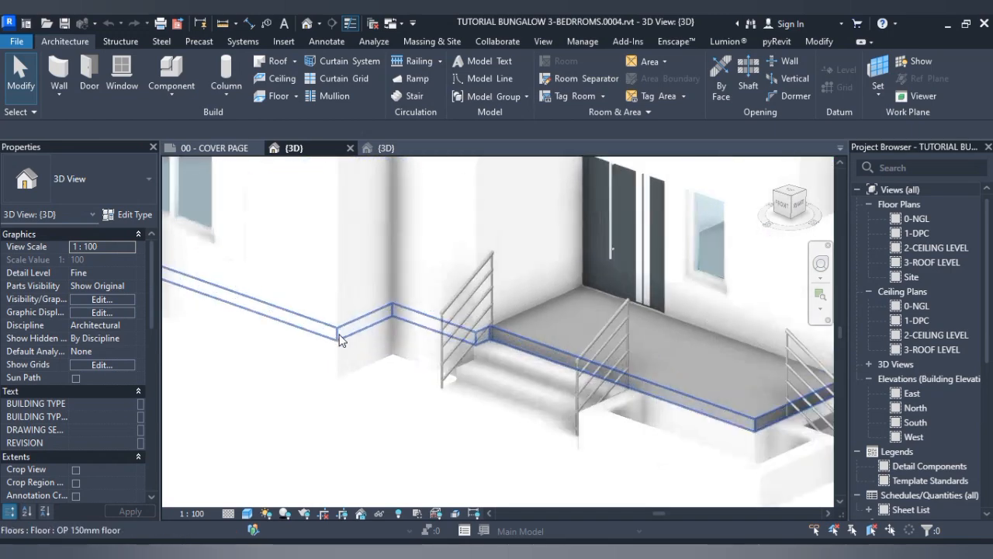
left_click(340, 337)
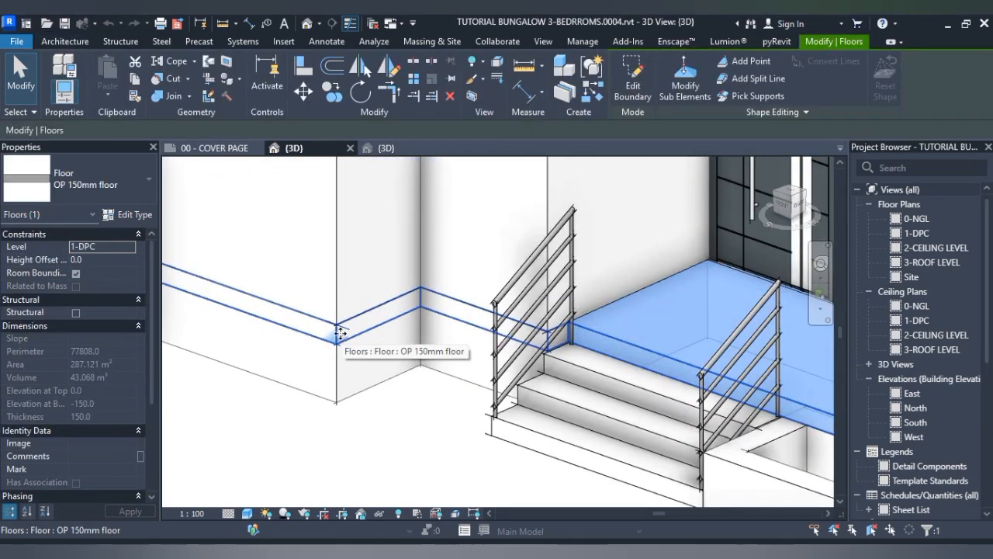
key("Escape")
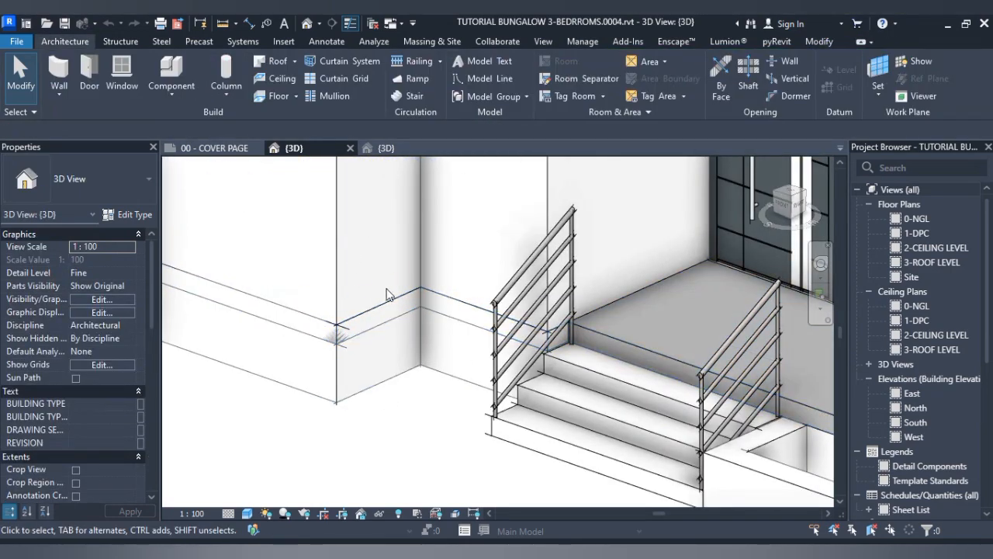
scroll(381, 337, "down", 6)
scroll(588, 325, "up", 8)
scroll(587, 324, "up", 4)
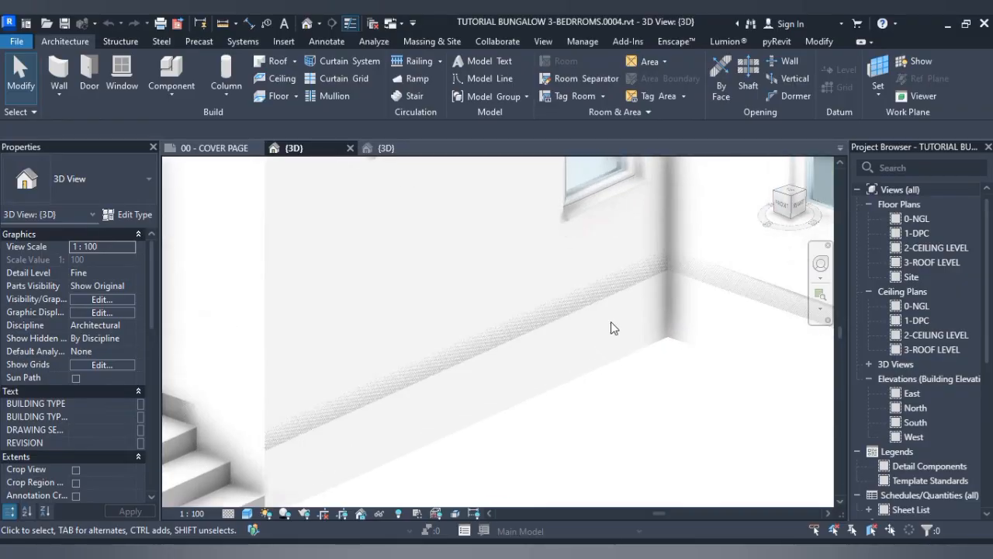
left_click(619, 291)
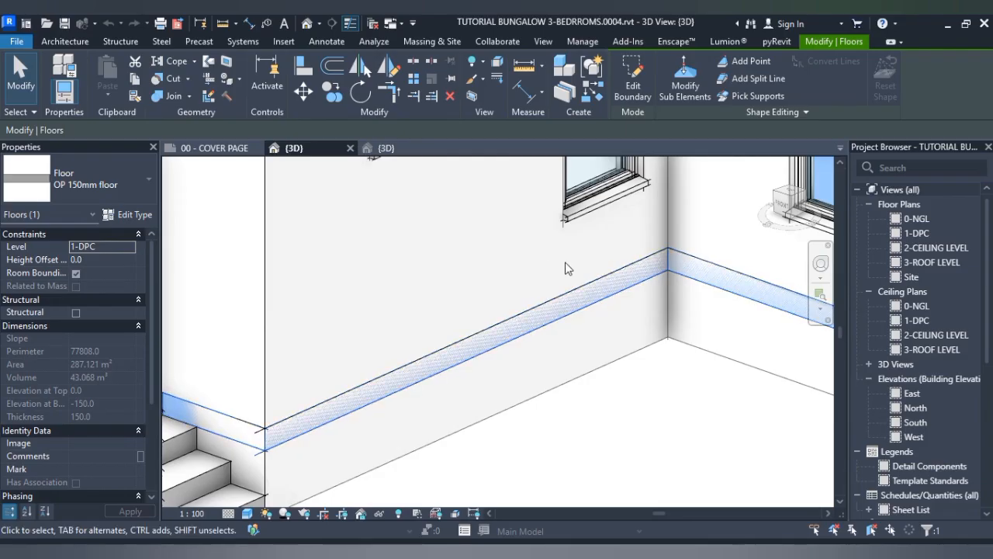
key("Escape")
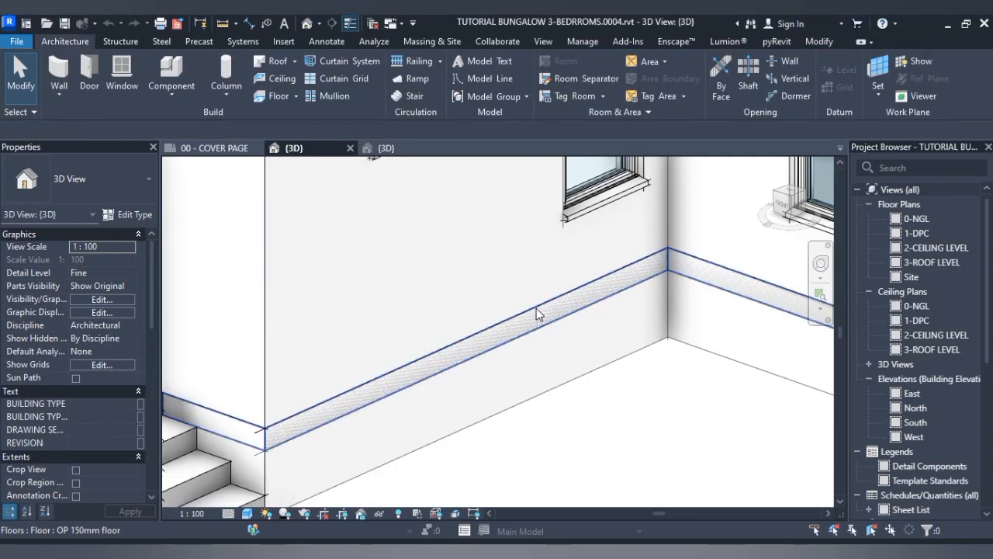
left_click(541, 391)
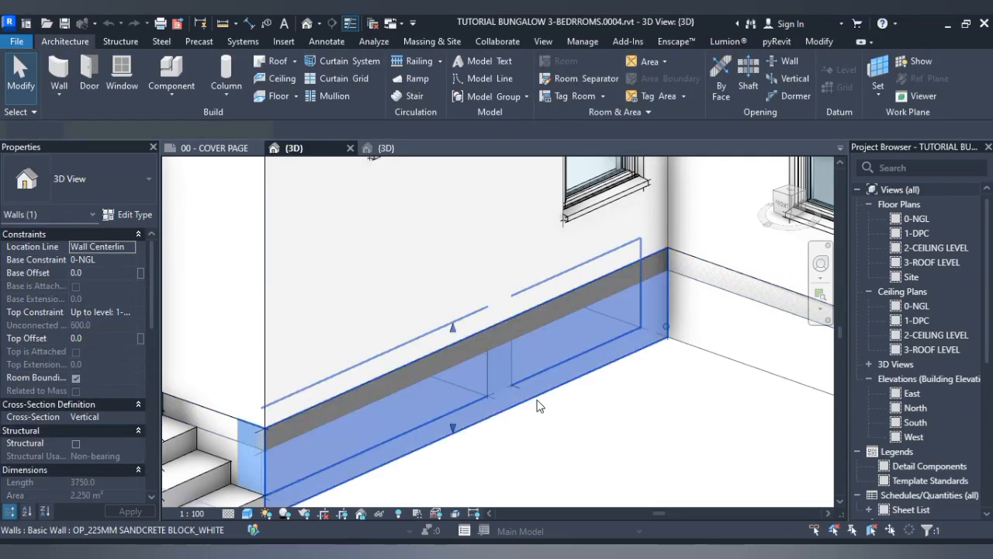
key("Escape")
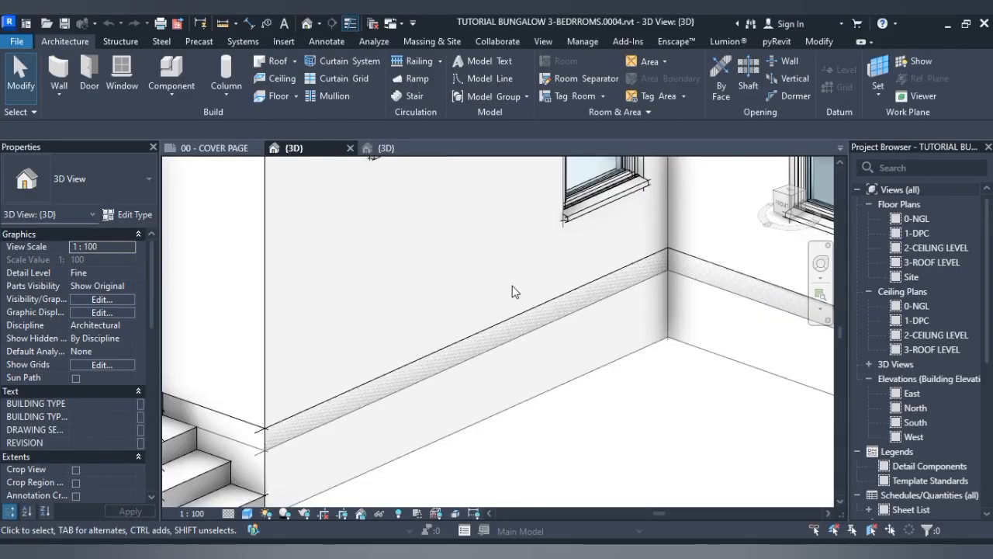
- Duplicate the OP 150mm floor type of the exposed floor slab under the name FLOOR UPDATED
left_click(510, 329)
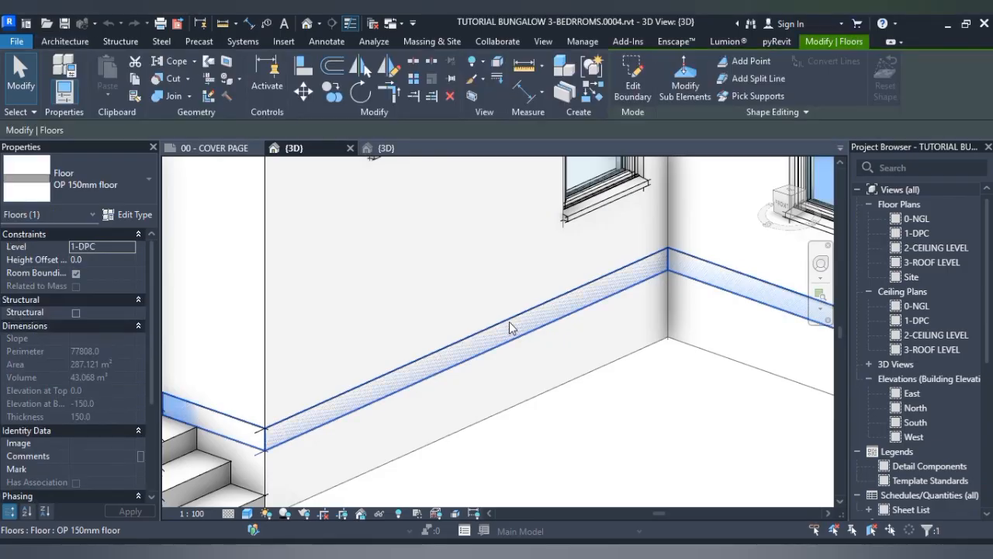
left_click(128, 216)
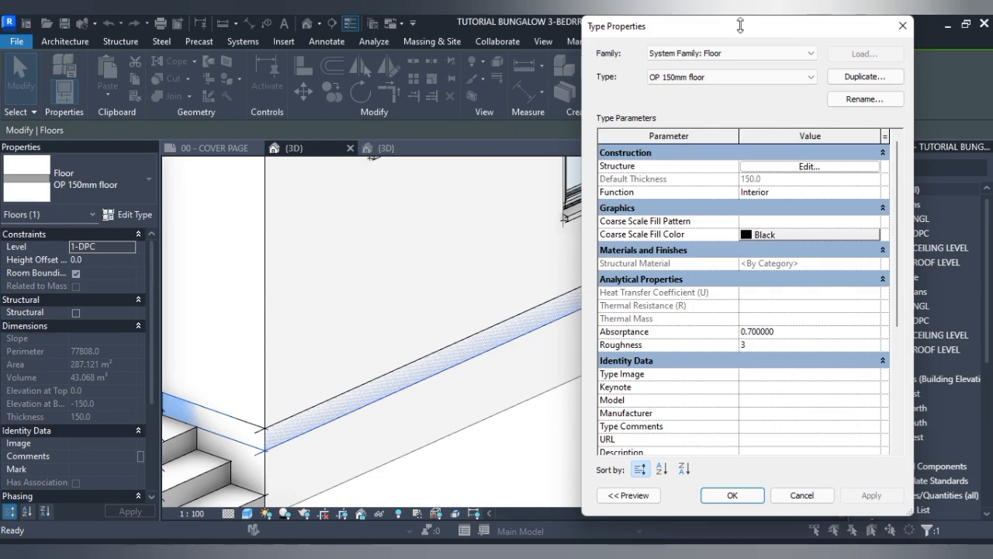
left_click_drag(741, 19, 499, 39)
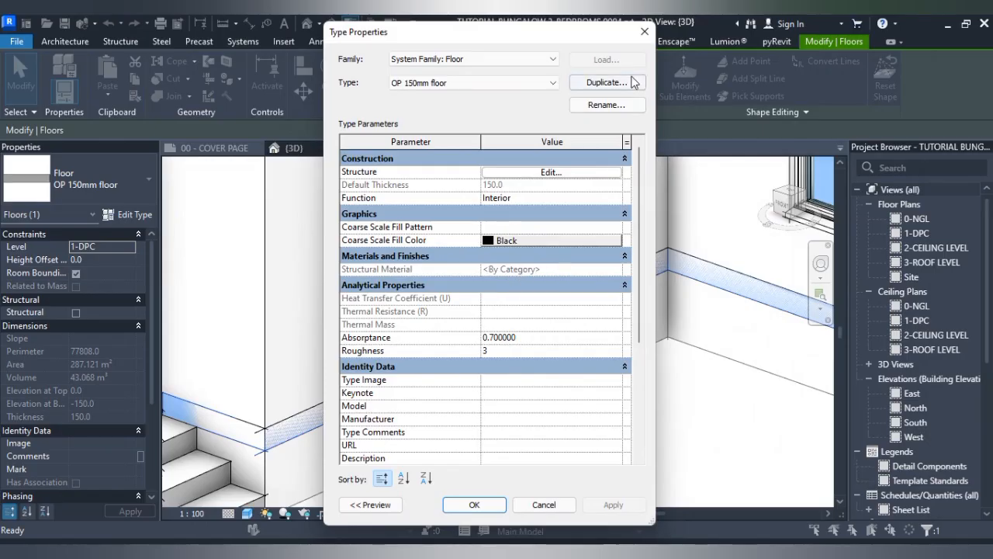
left_click(545, 173)
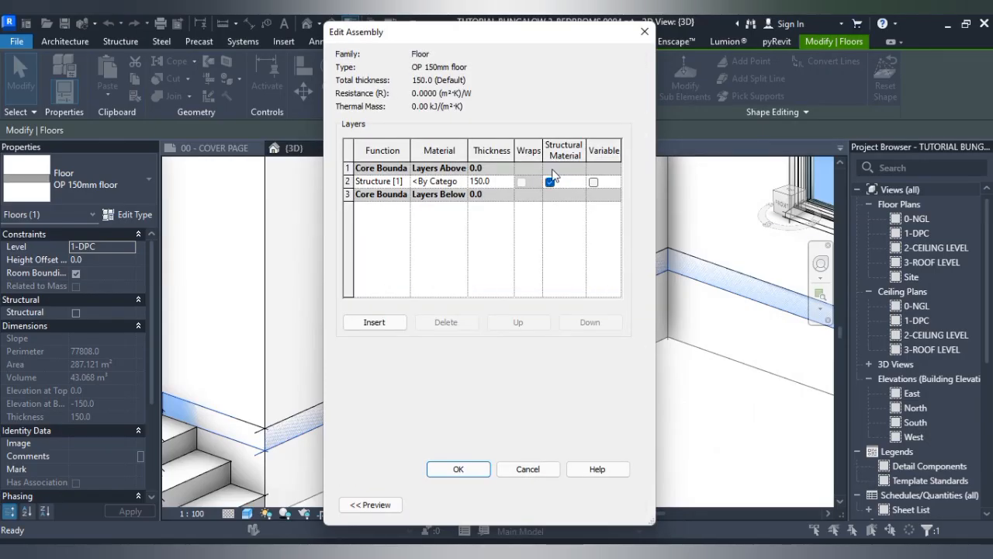
left_click(643, 33)
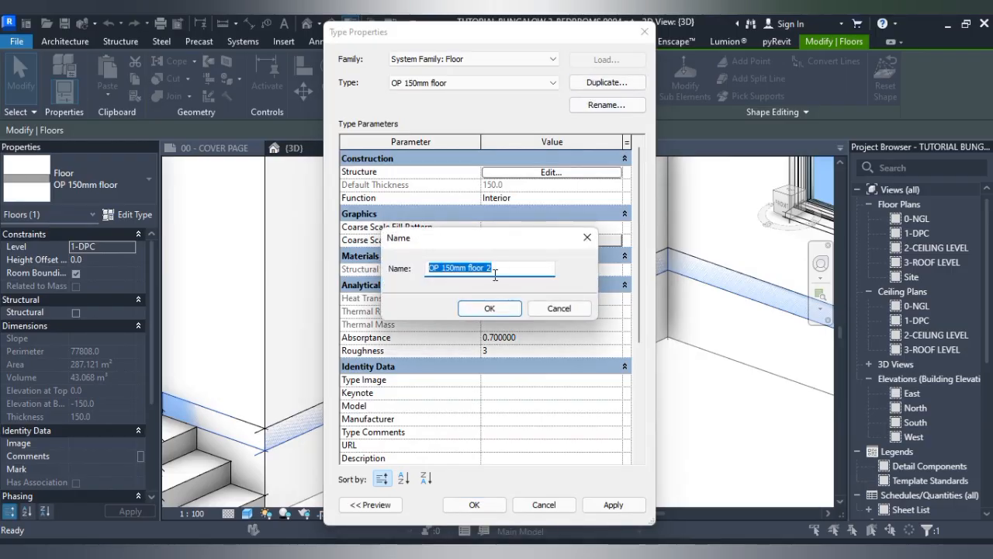
key("BackSpace")
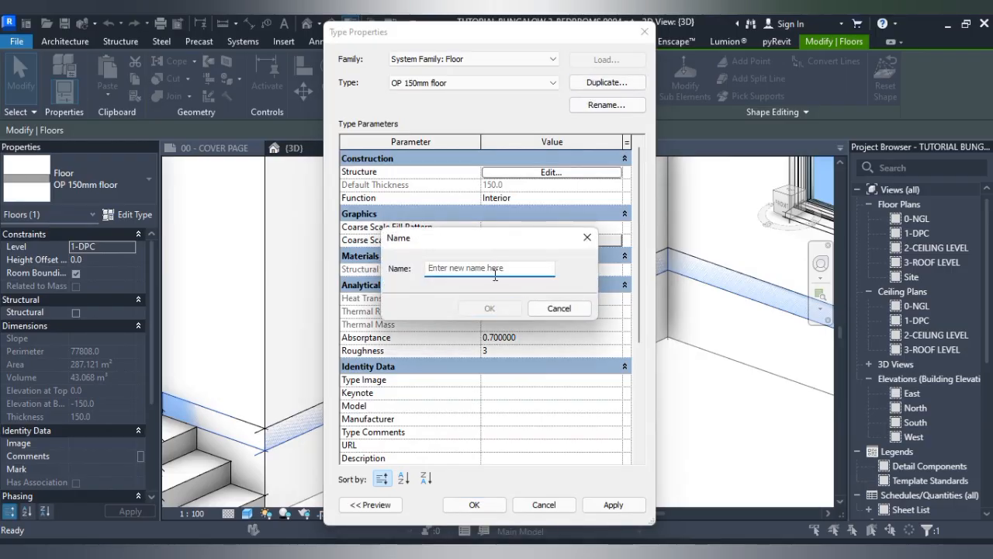
type("FLOOR UPDATED")
key("Return")
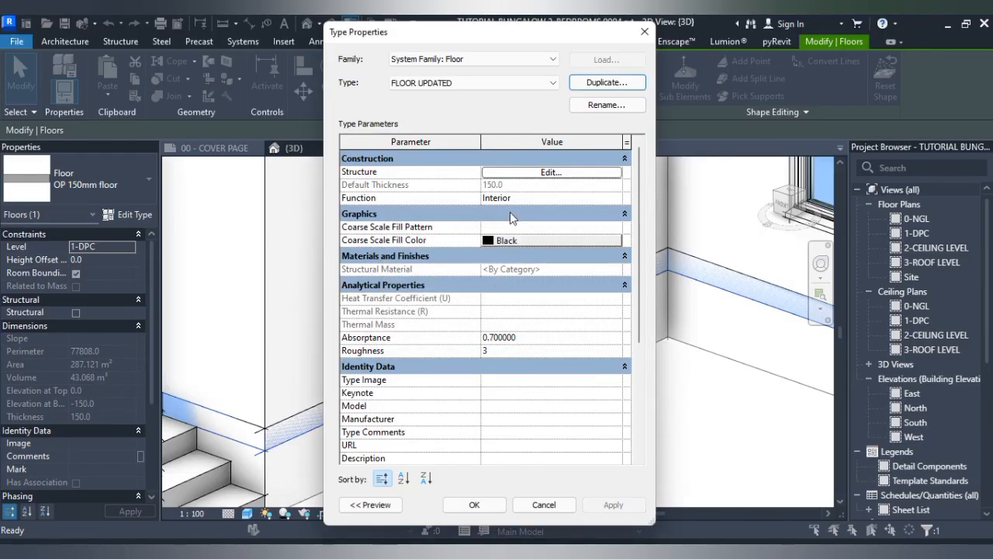
- Assign the OP_WHITE_WALL material to the structure layer of the FLOOR UPDATED type and apply it to the slab
left_click(563, 172)
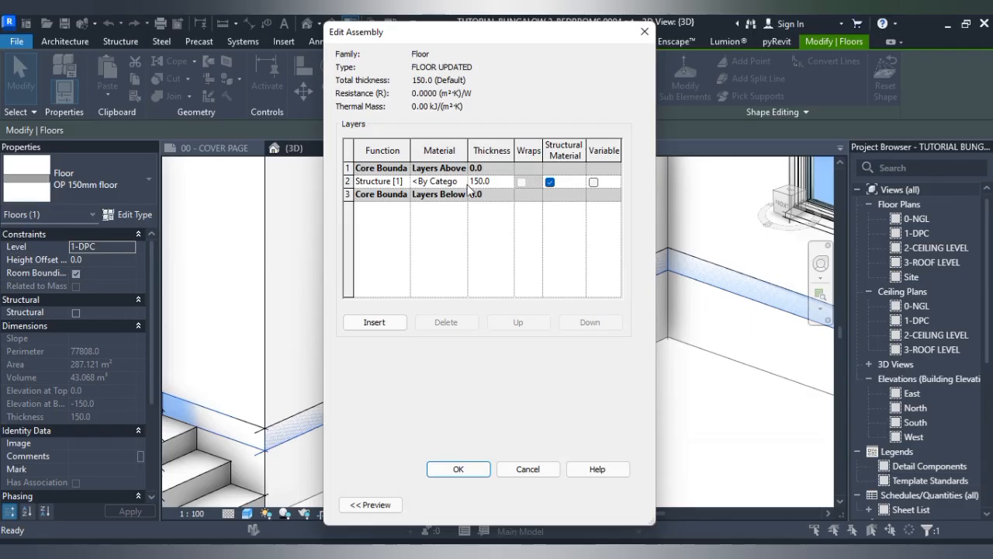
left_click(464, 185)
left_click(463, 179)
left_click(462, 181)
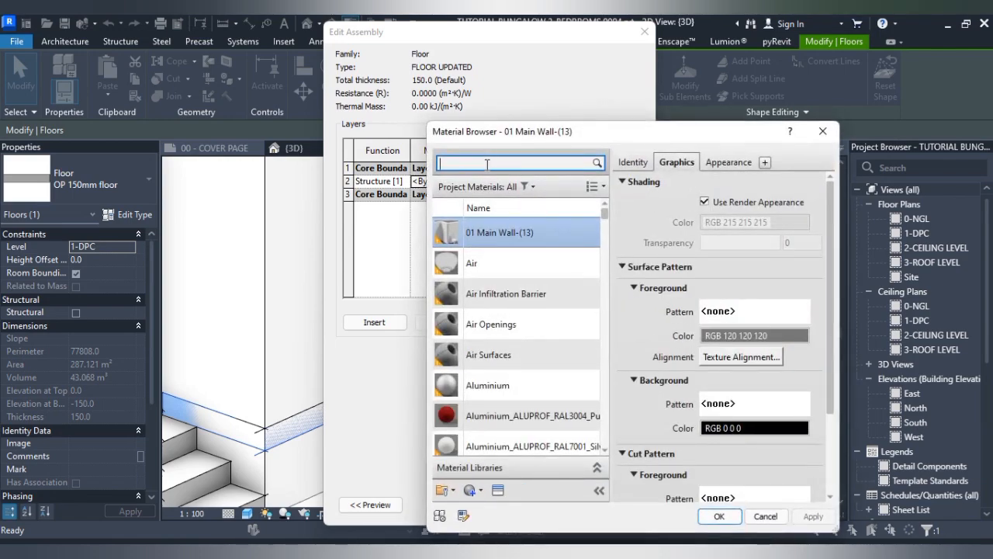
type("OP")
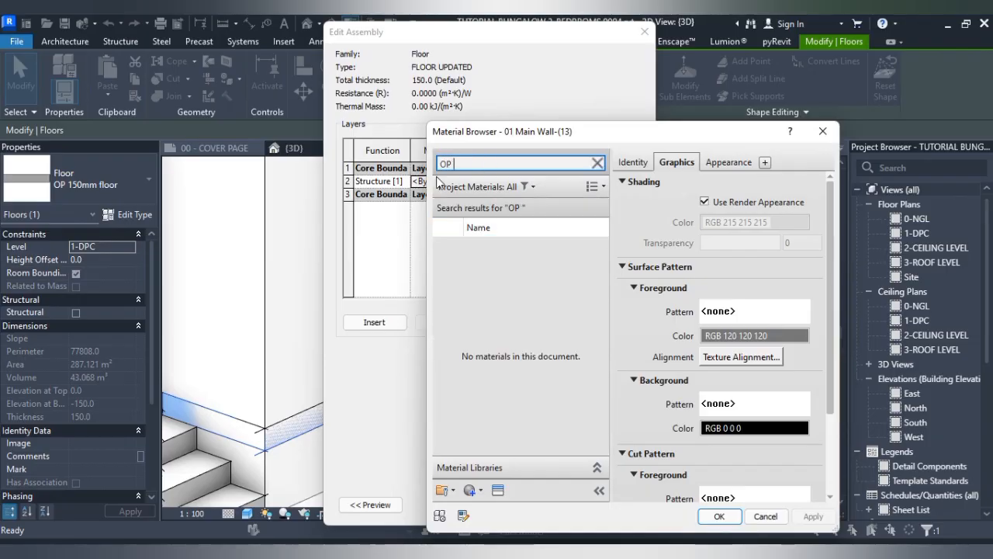
scroll(556, 300, "down", 5)
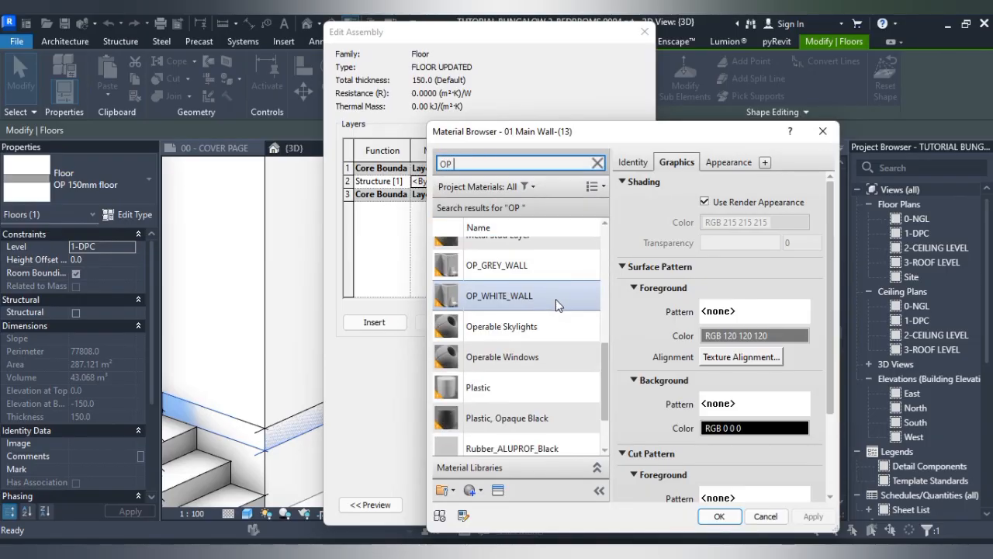
left_click(552, 300)
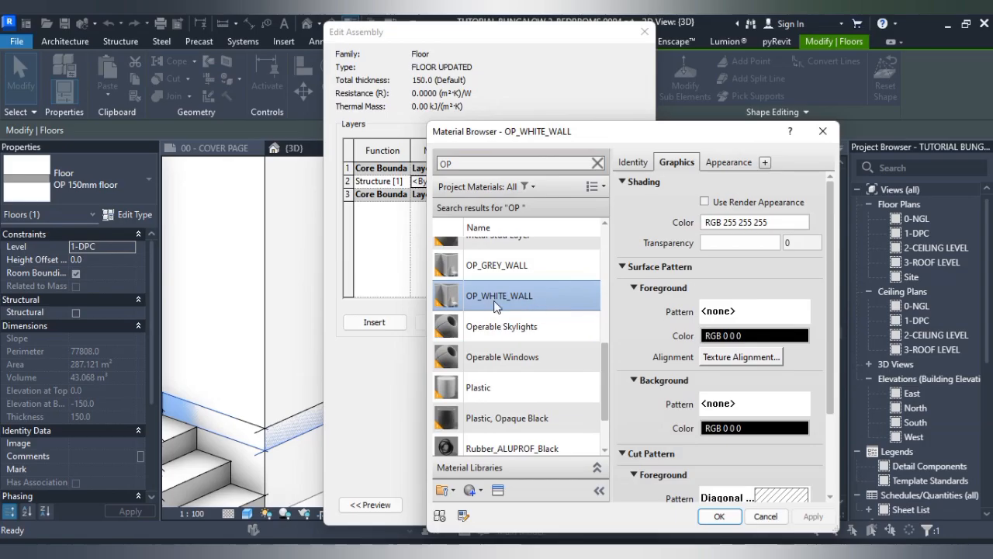
left_click(720, 516)
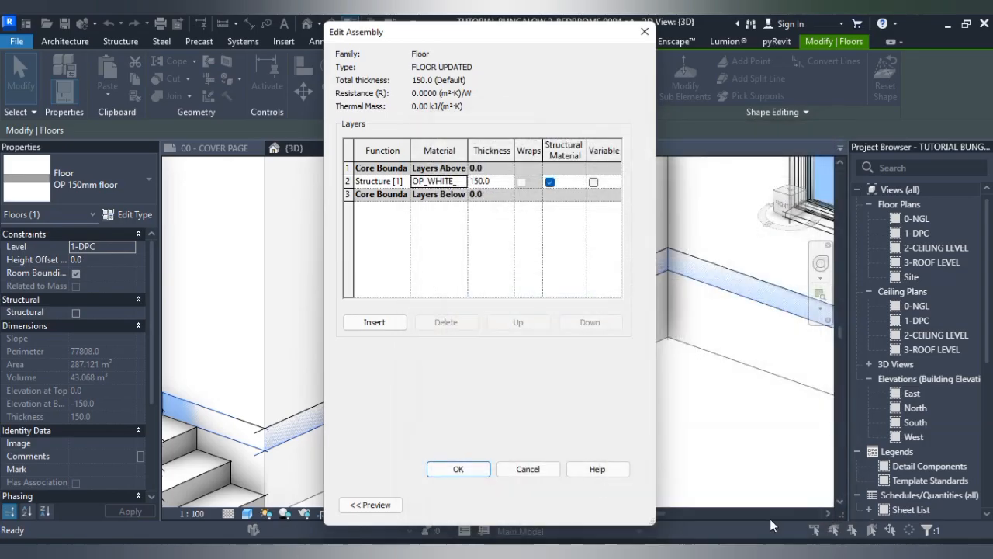
left_click(461, 474)
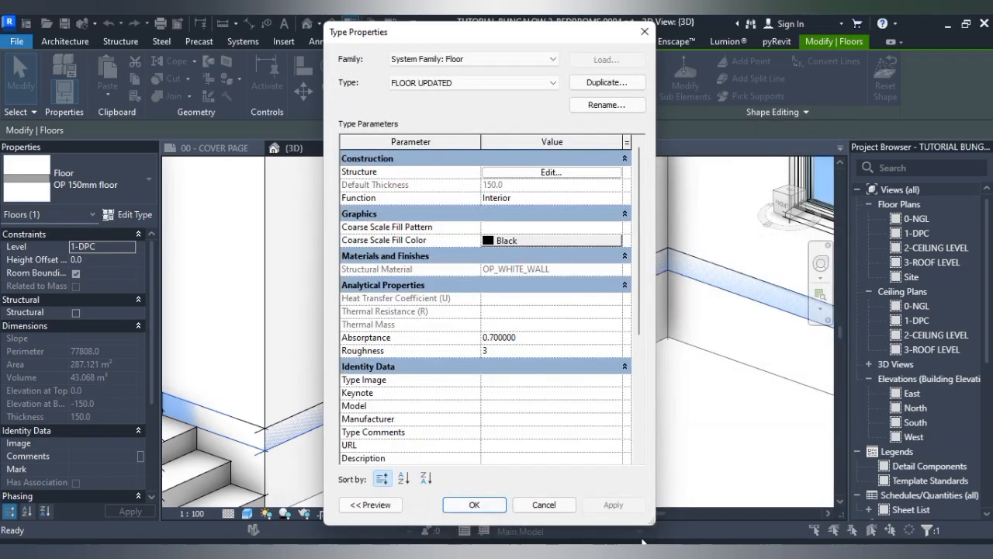
left_click(474, 505)
key("Escape")
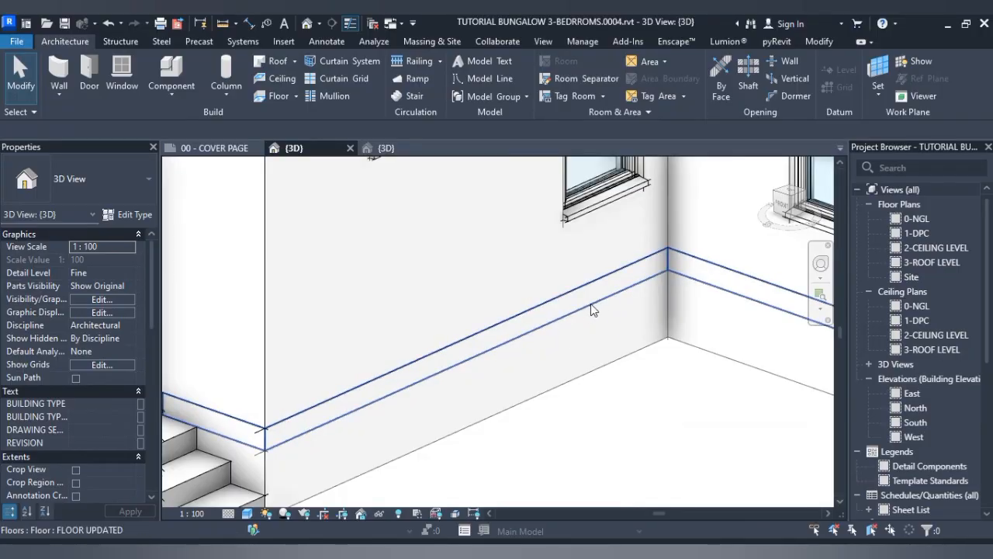
- Inspect the joint lines between the floor slab edge and the exterior wall above it
scroll(590, 276, "up", 4)
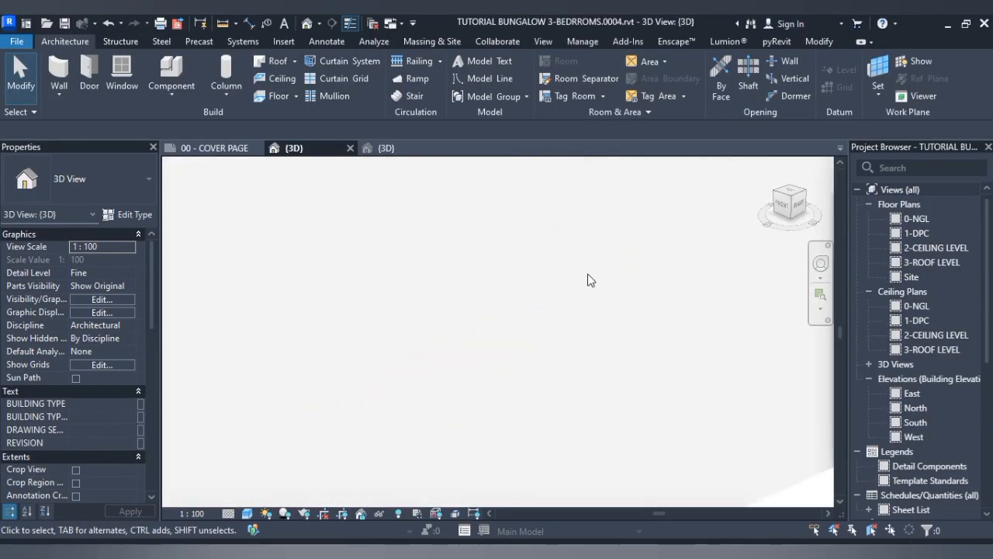
scroll(591, 276, "down", 4)
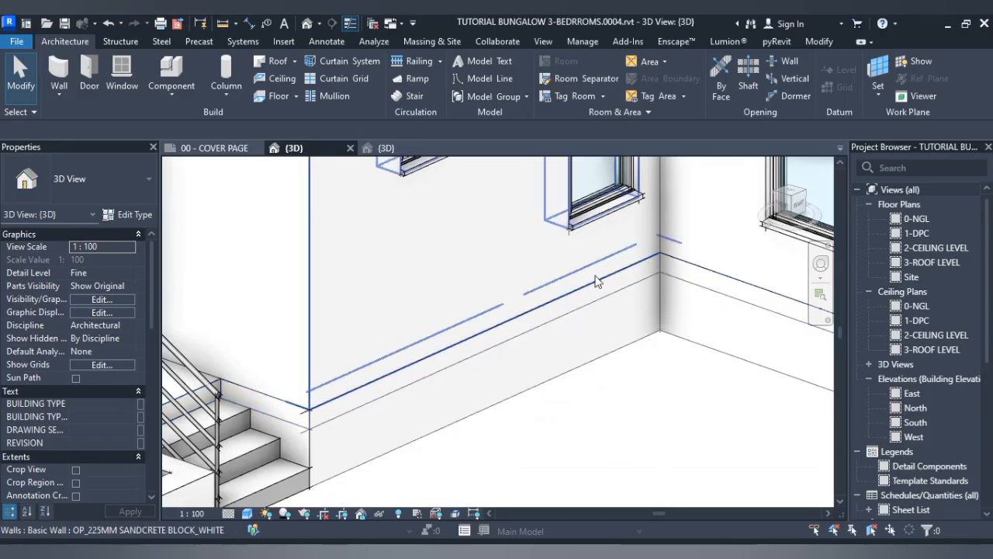
scroll(598, 271, "up", 2)
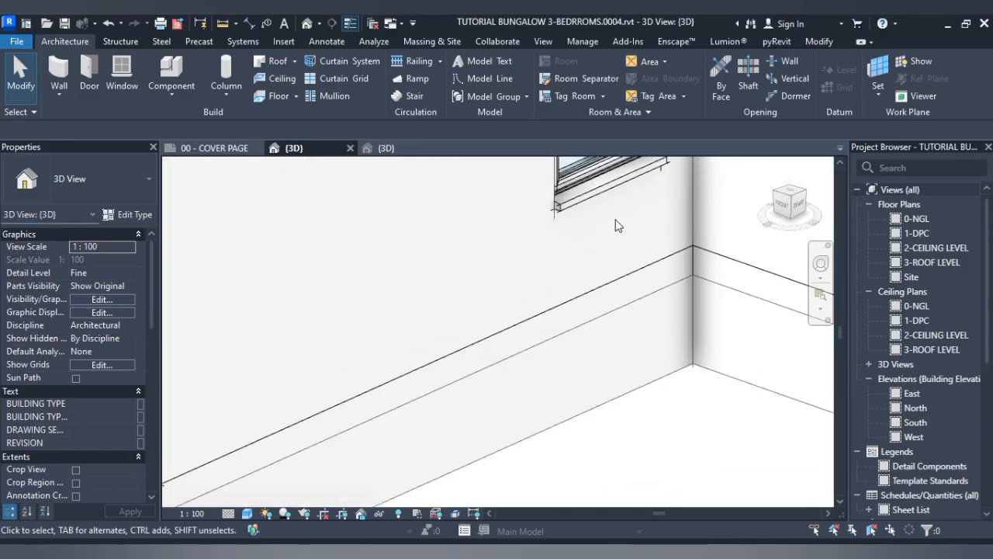
left_click(577, 295)
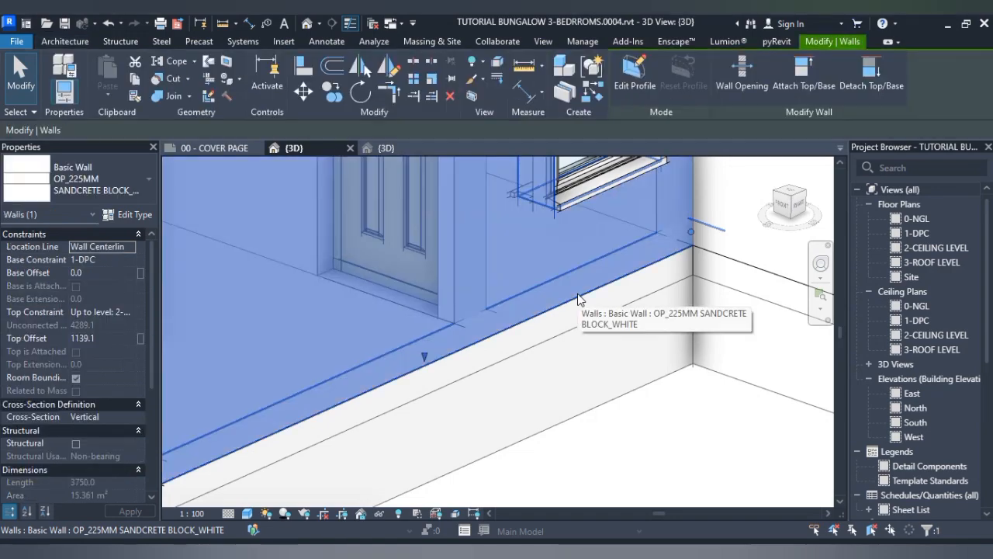
key("Escape")
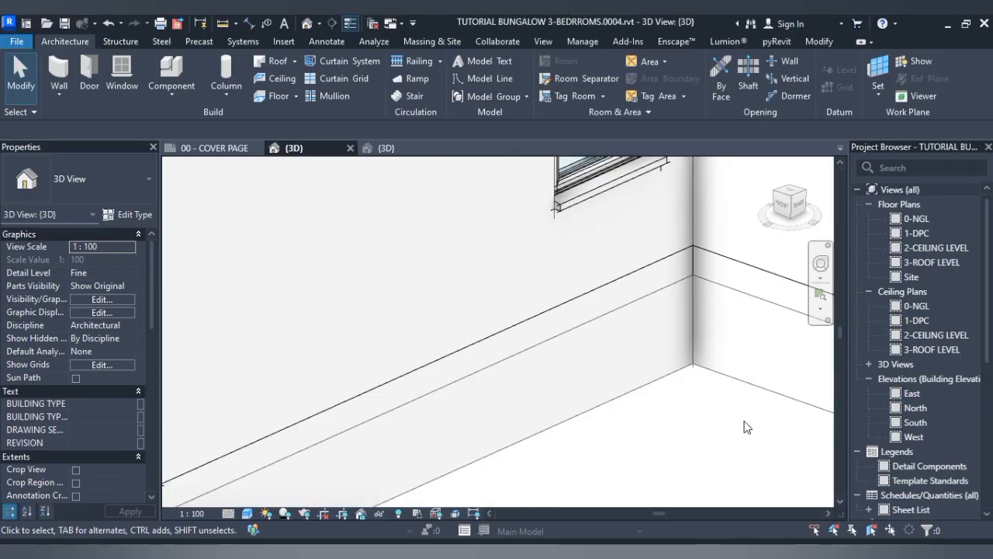
- Start a multiple Join Geometry operation and join the side wall beside the entrance steps with the floor slab edge
left_click(819, 42)
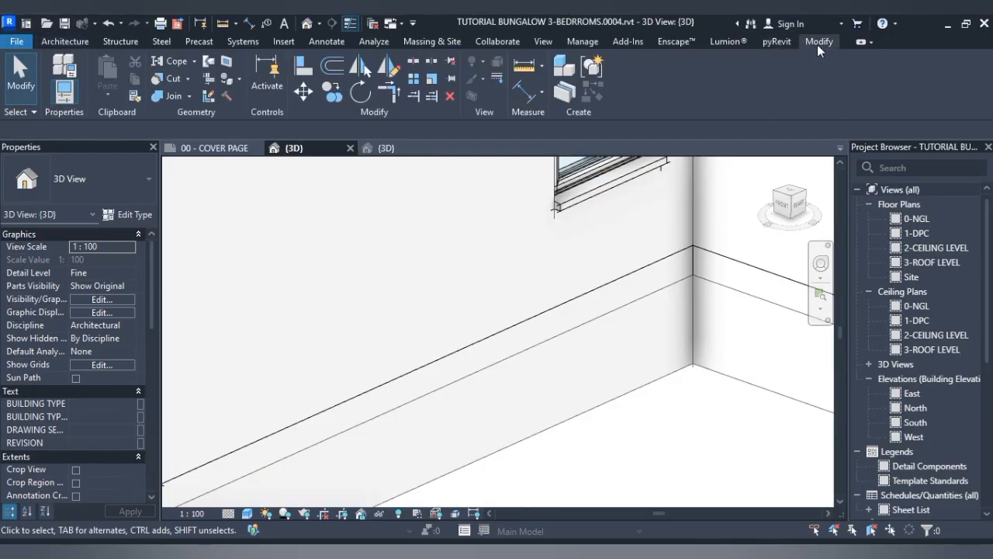
left_click(172, 94)
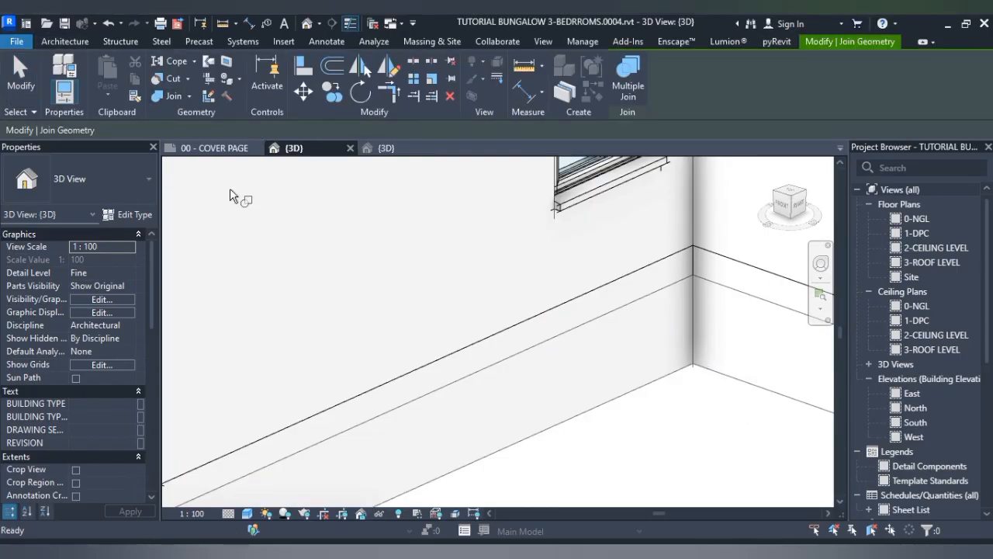
left_click(629, 93)
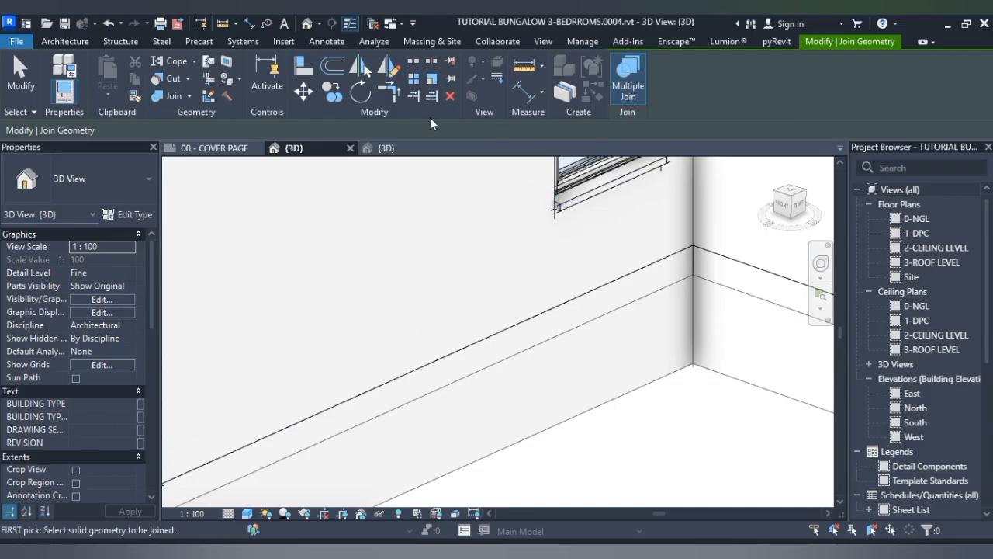
left_click(383, 390)
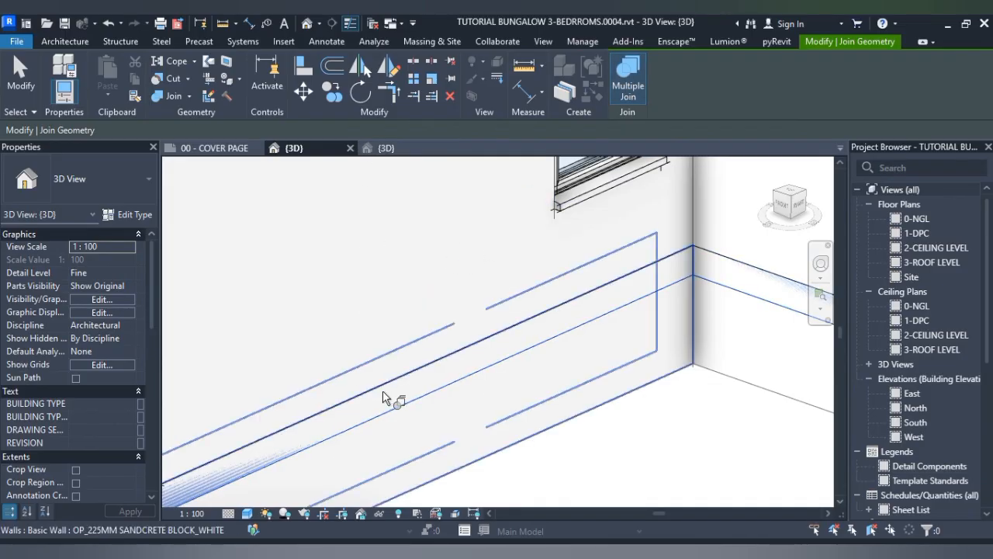
left_click(422, 376)
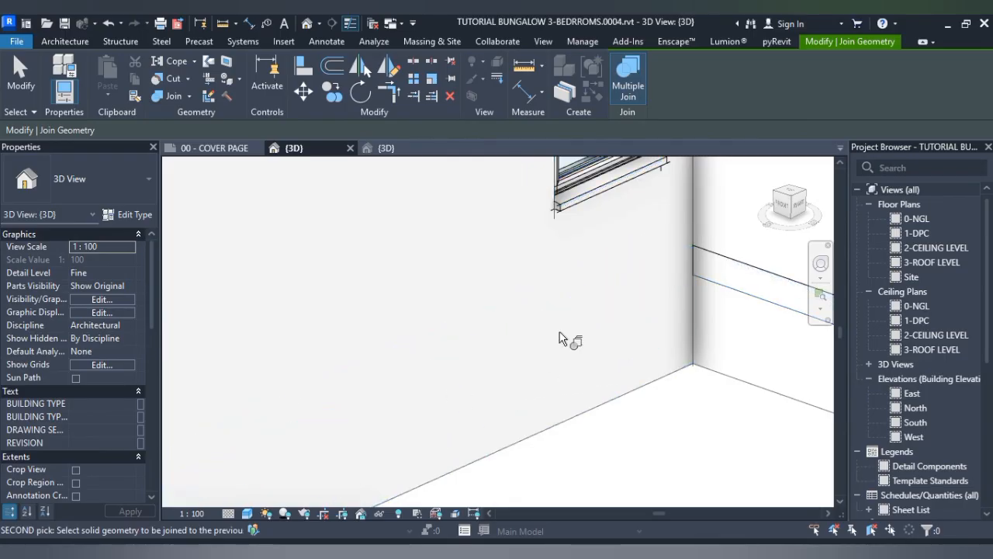
- Join the adjacent two-window wall and the wall around its outer corner to the floor slab edge
scroll(505, 345, "down", 3)
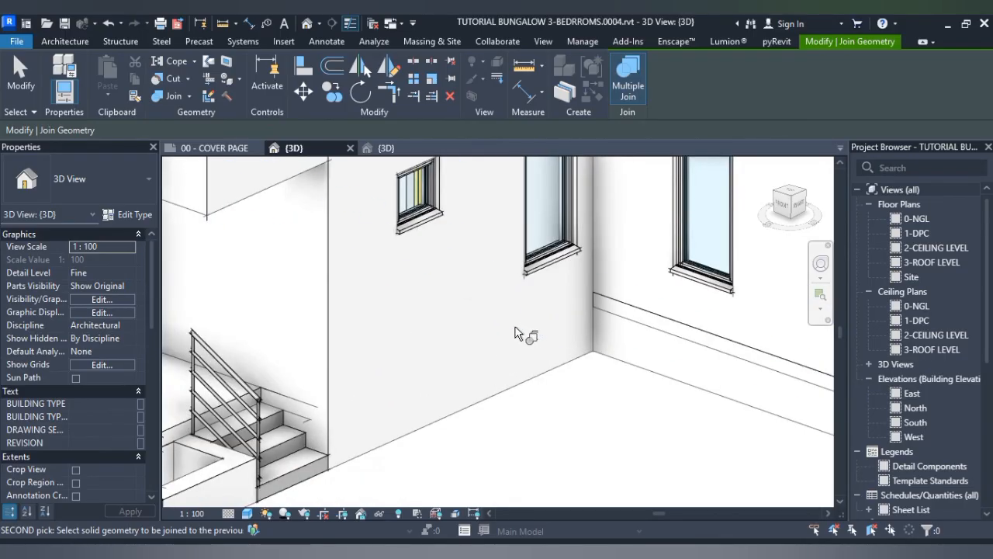
middle_click_drag(455, 305, 331, 309)
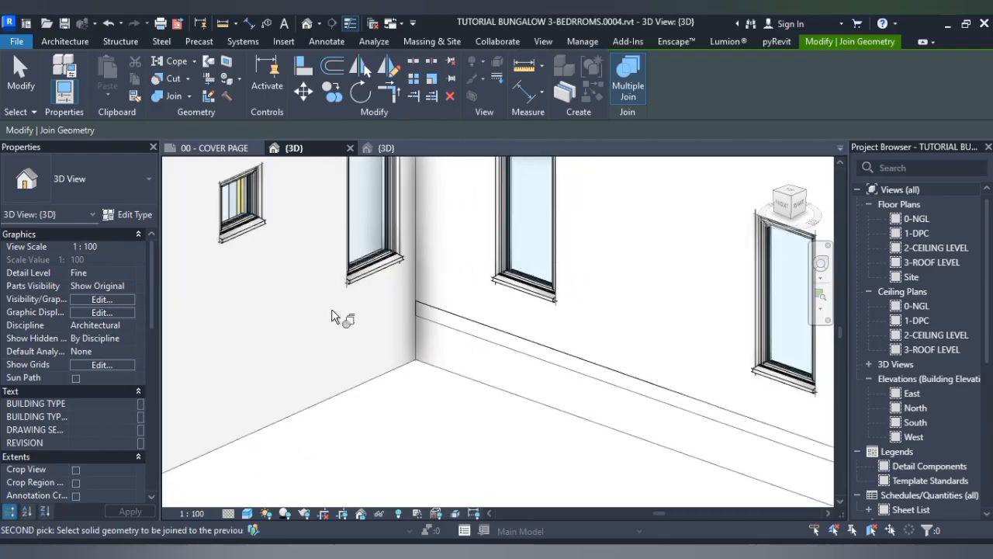
left_click(464, 323)
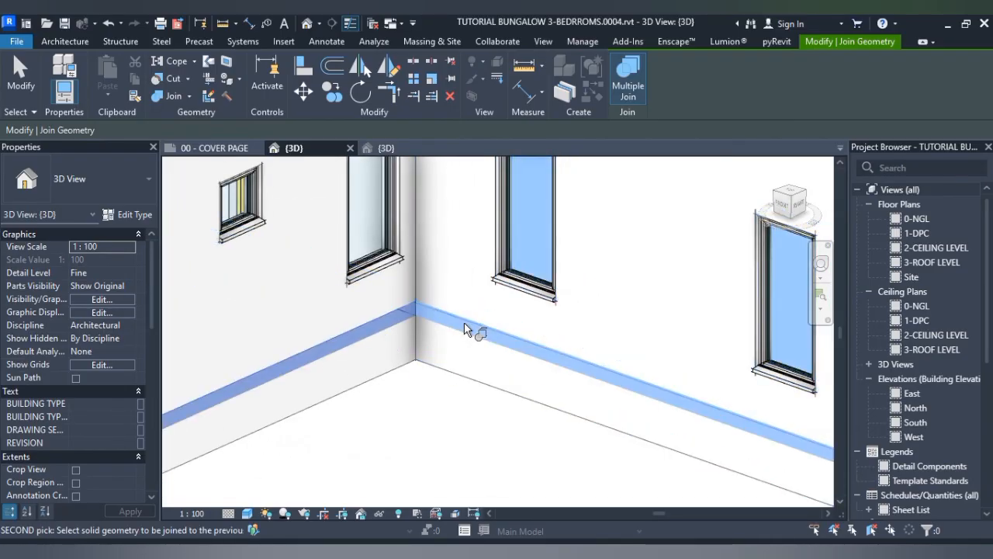
scroll(435, 433, "down", 5)
scroll(450, 388, "up", 8)
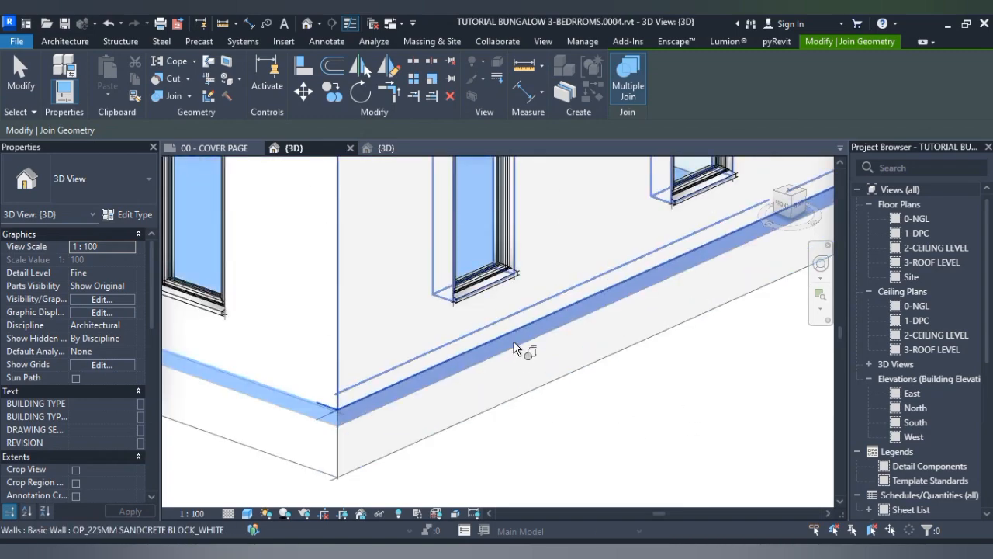
scroll(645, 392, "down", 4)
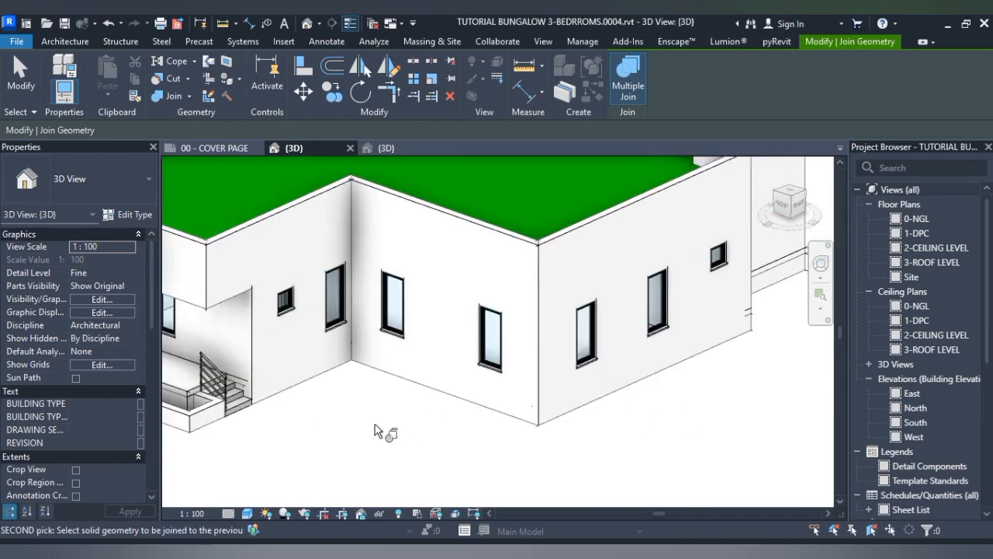
- Join the remaining wall segments along the right-hand side of the building, including the recessed far one, to the floor slab
middle_click_drag(394, 427, 419, 420)
scroll(419, 419, "down", 3)
scroll(627, 281, "up", 7)
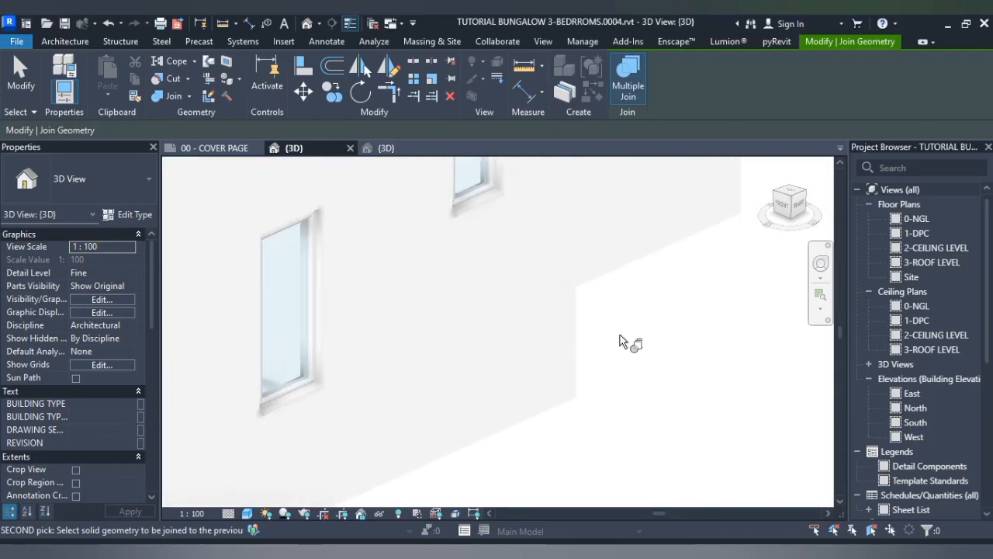
left_click(575, 367)
left_click(570, 335)
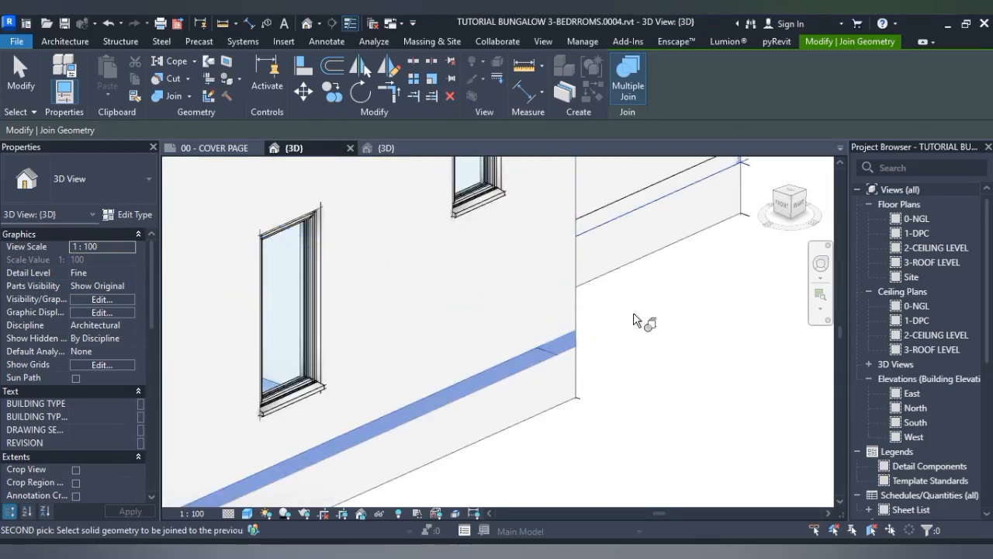
scroll(613, 341, "down", 3)
scroll(660, 288, "up", 4)
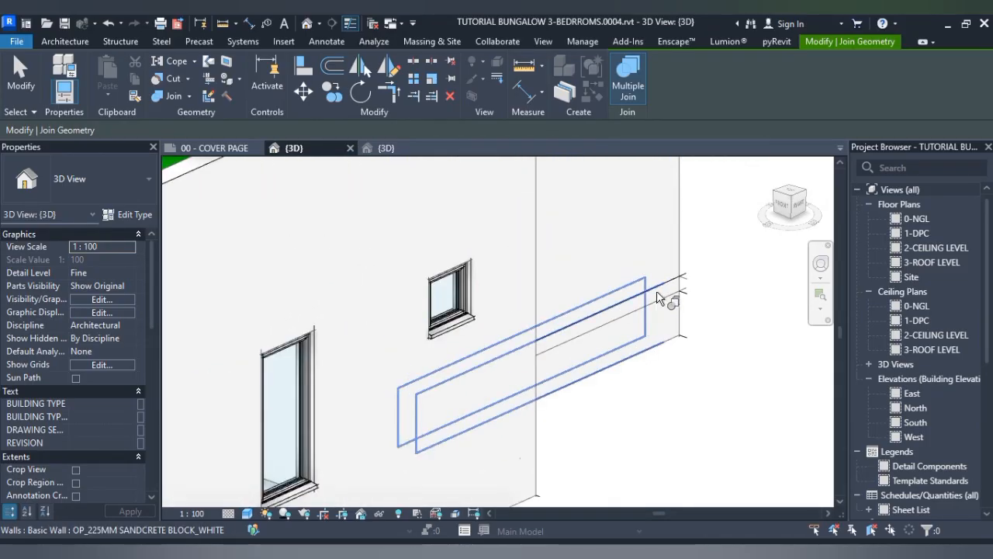
left_click(678, 302)
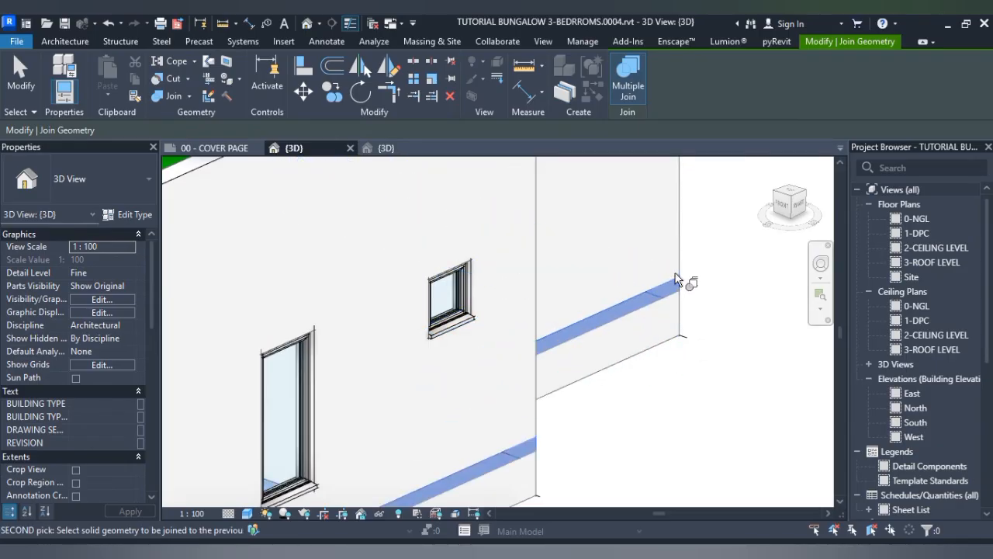
- Examine the bungalow's joined walls, flat roof and parapet in the 3D view and the South elevation
scroll(632, 287, "down", 6)
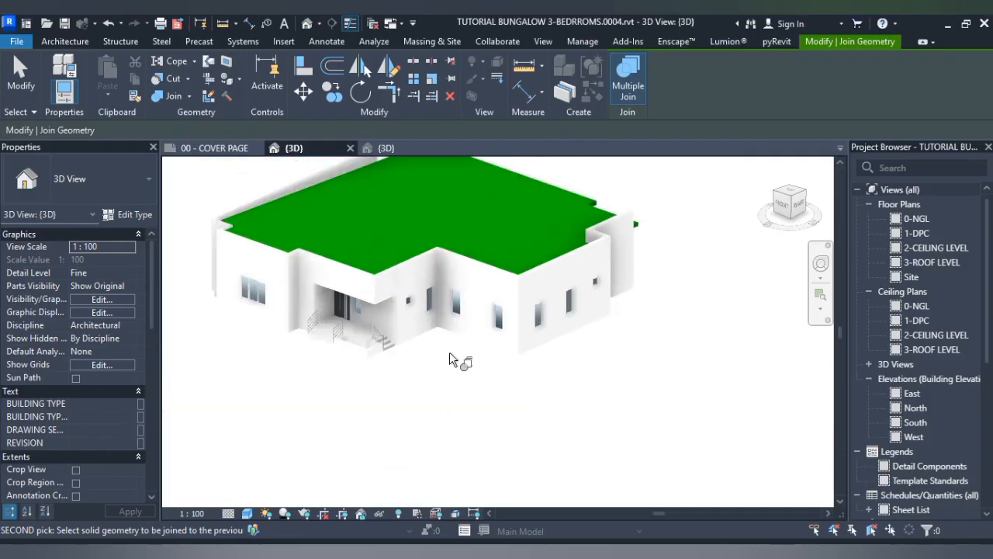
scroll(304, 348, "up", 7)
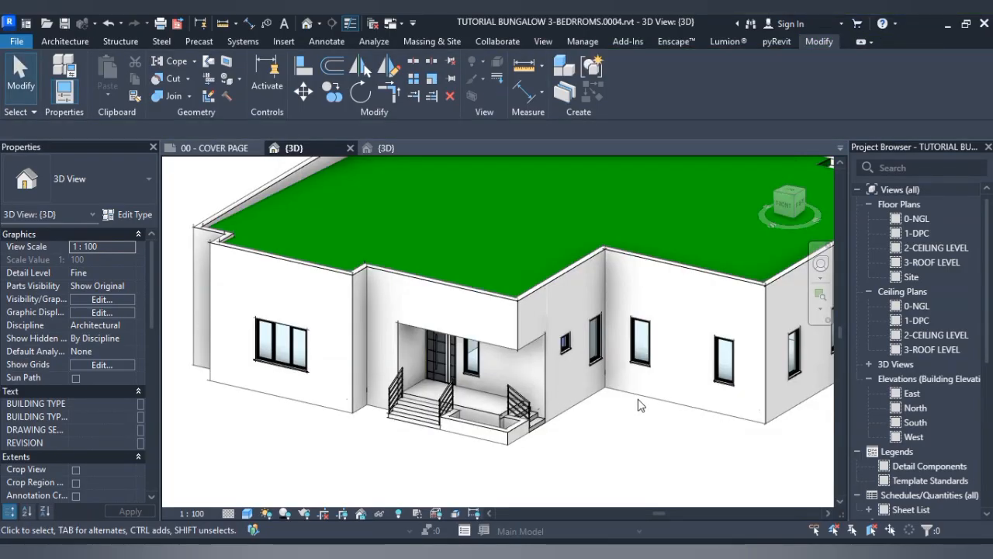
scroll(626, 405, "down", 3)
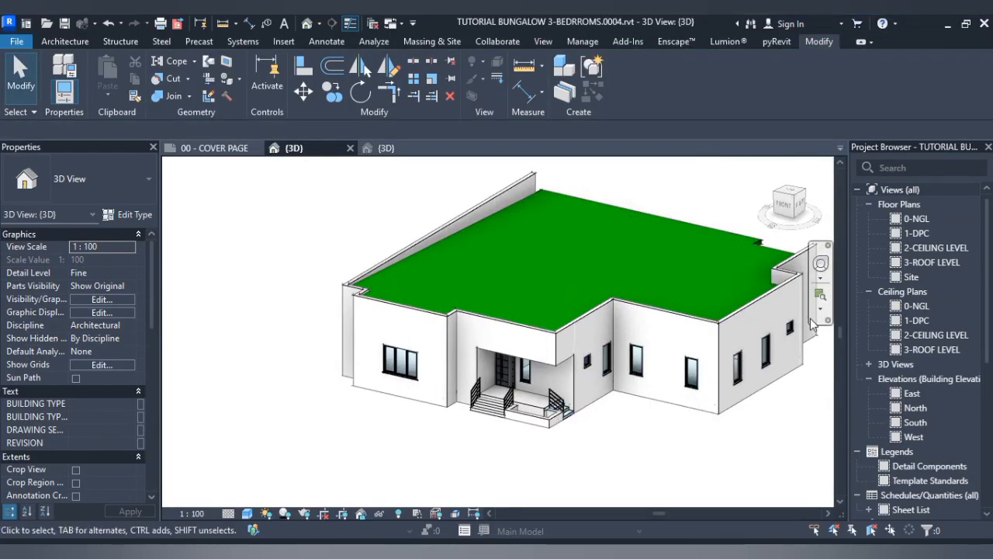
middle_click_drag(702, 343, 632, 340)
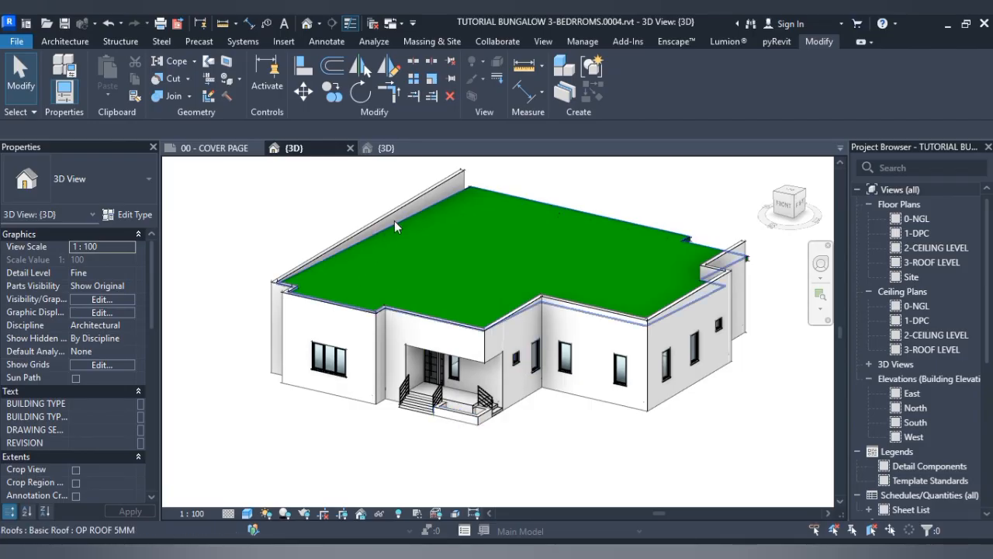
scroll(368, 192, "up", 2)
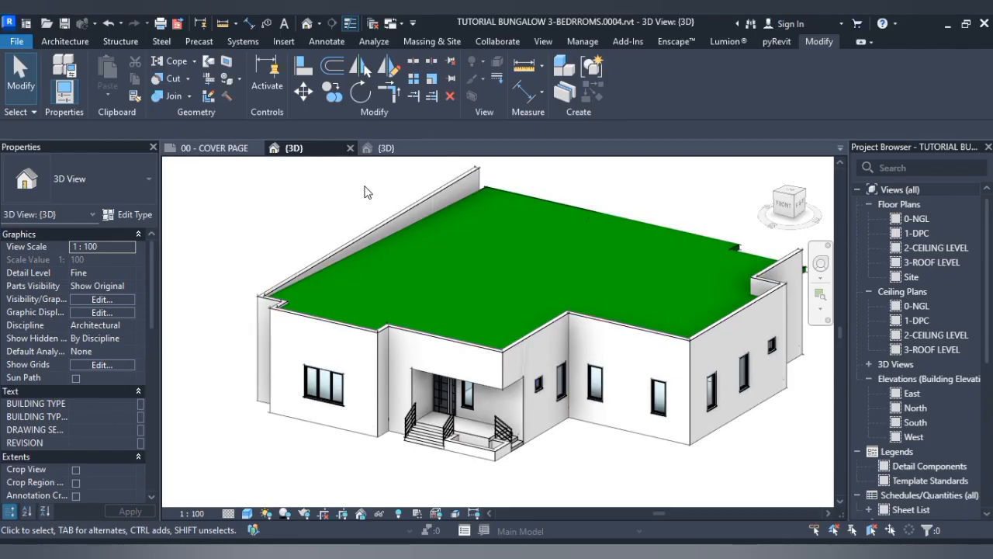
scroll(372, 188, "up", 3)
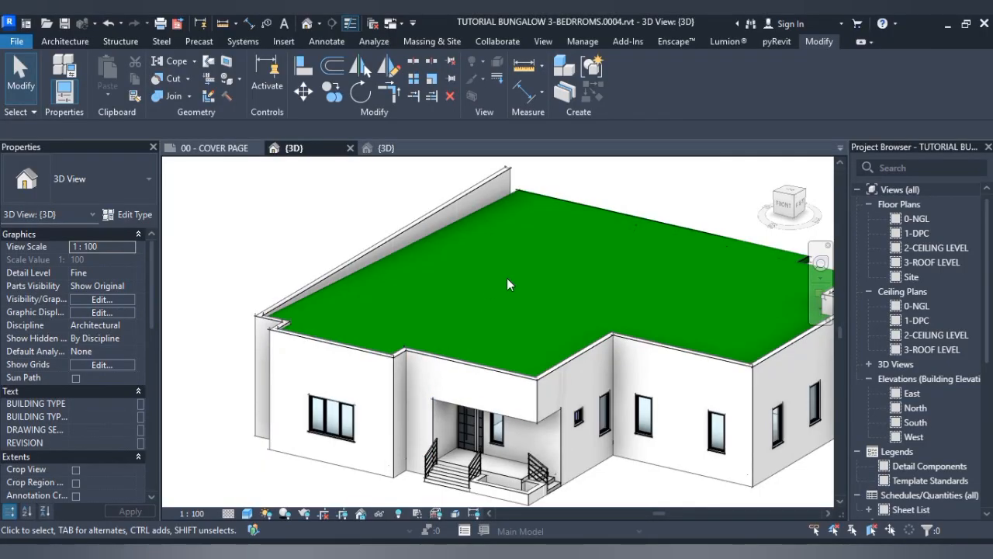
scroll(498, 280, "down", 1)
middle_click_drag(578, 260, 518, 252)
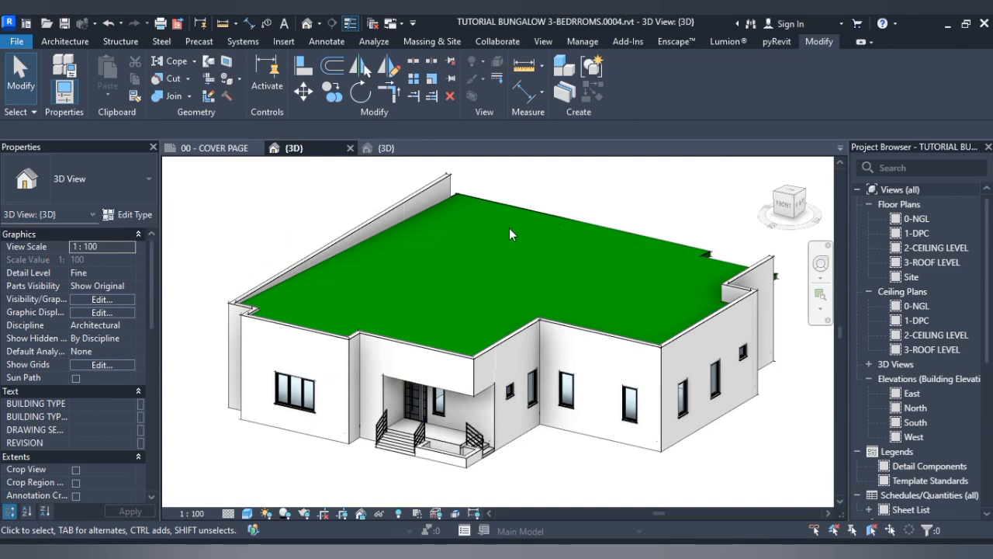
double_click(915, 423)
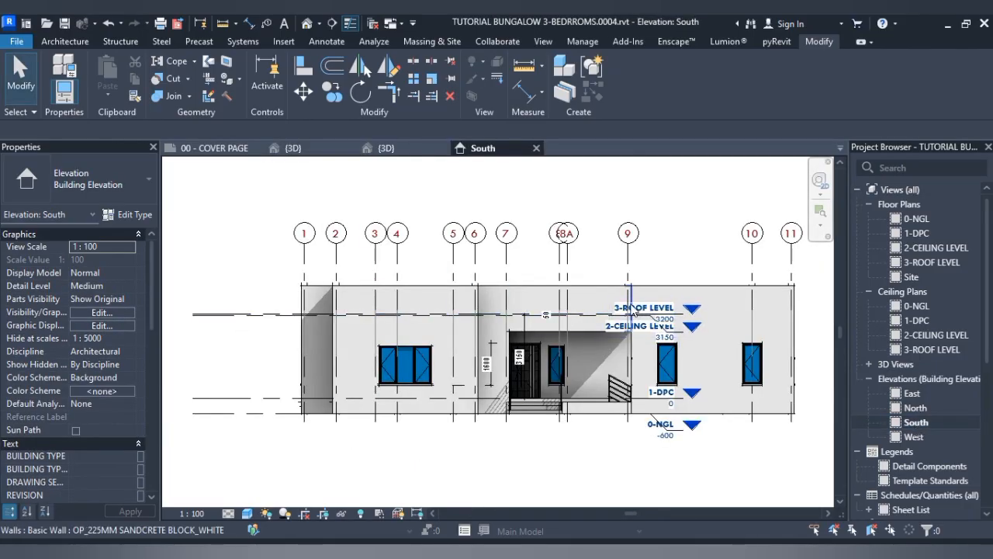
left_click(536, 148)
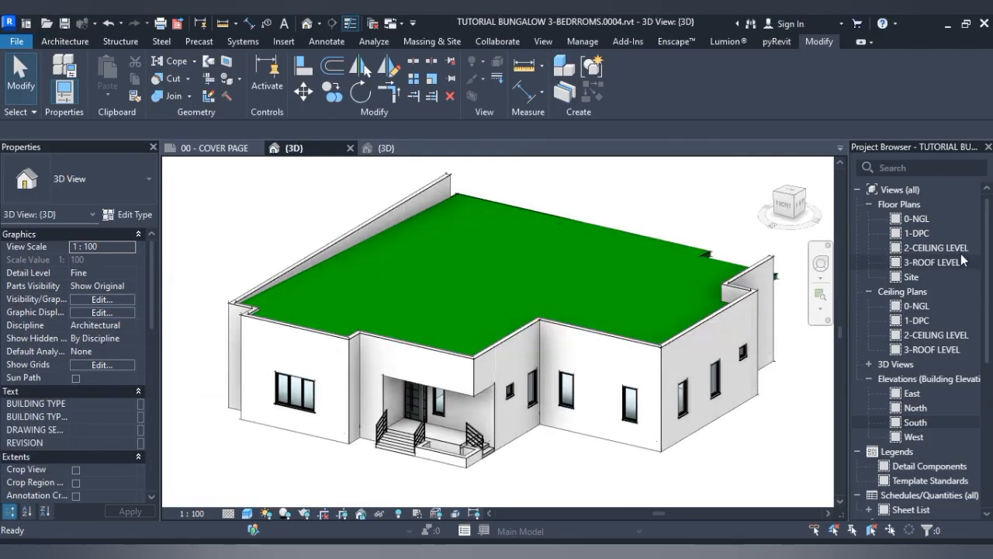
- Open the 3-ROOF LEVEL floor plan and set its underlay base level to None
double_click(942, 261)
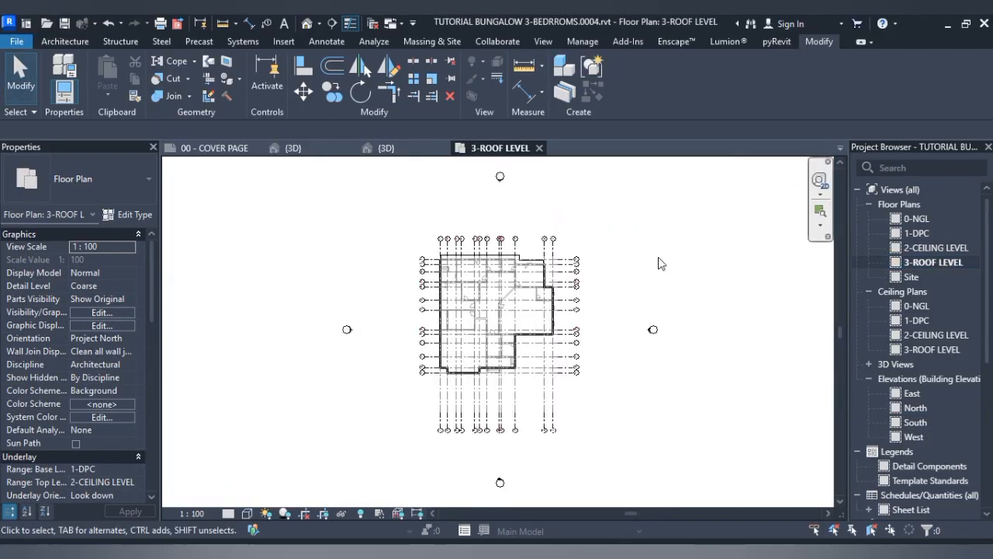
scroll(535, 329, "up", 5)
scroll(528, 310, "down", 3)
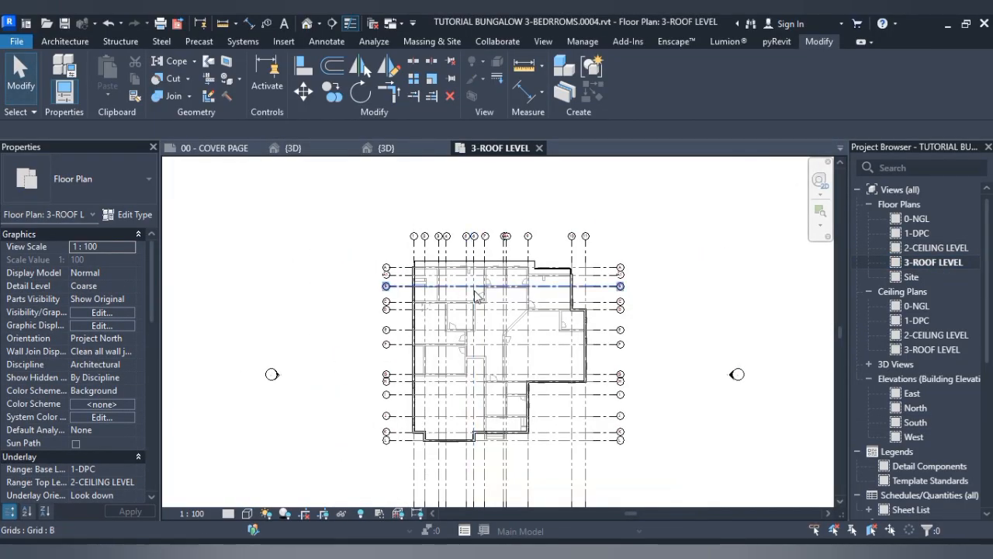
scroll(520, 297, "up", 3)
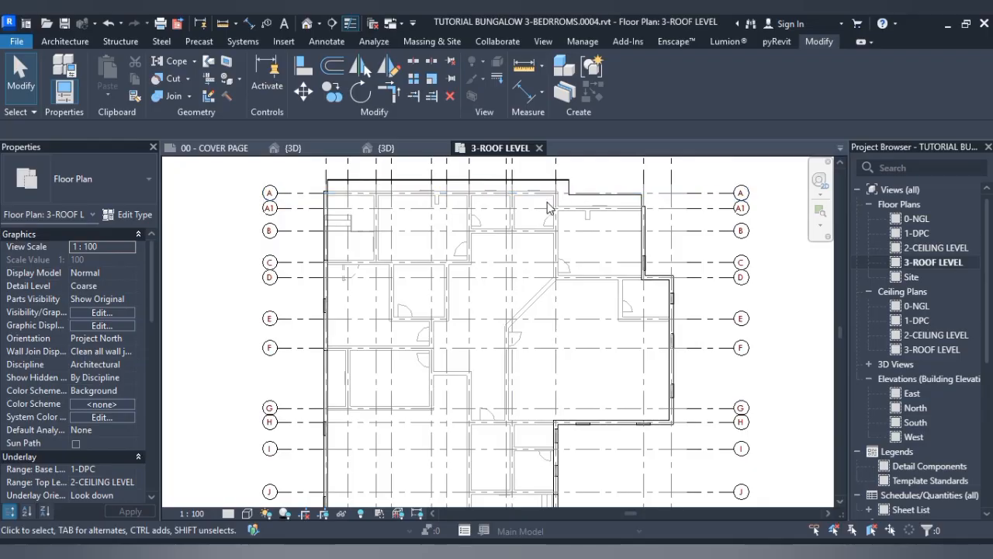
scroll(318, 190, "up", 4)
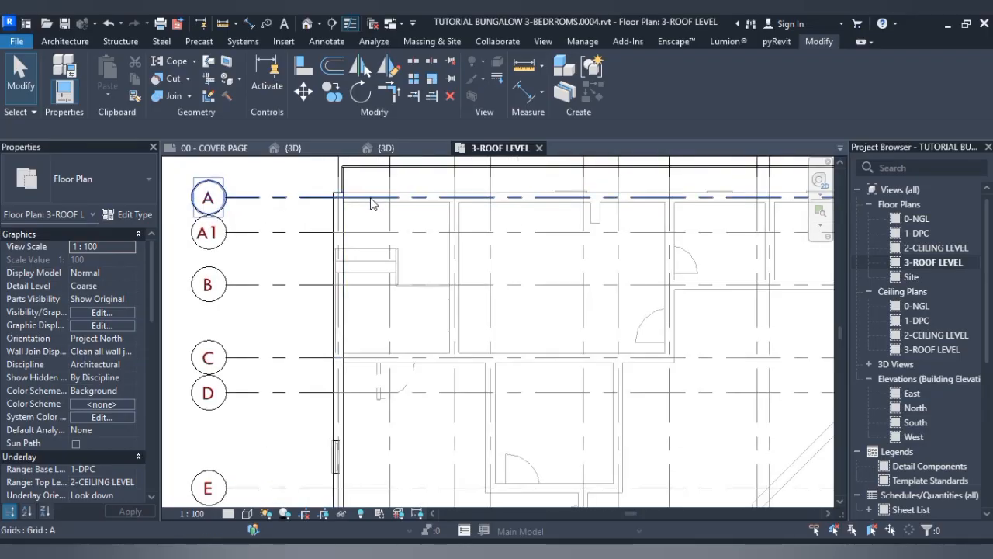
left_click(131, 468)
left_click(113, 481)
scroll(308, 297, "down", 3)
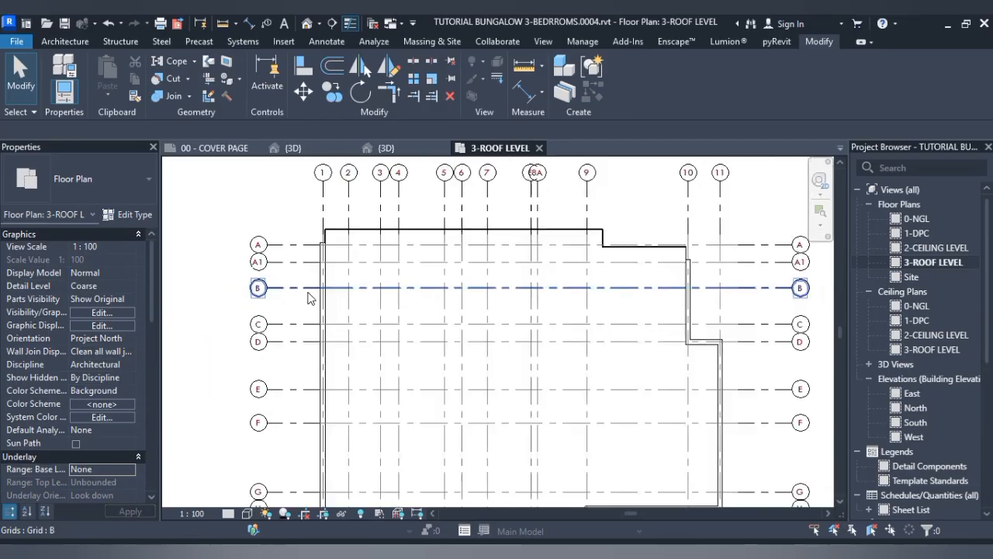
- Create an in-place model in the Casework category on the 3-ROOF LEVEL plan, keeping the name Casework 1
scroll(308, 297, "down", 1)
scroll(330, 225, "up", 5)
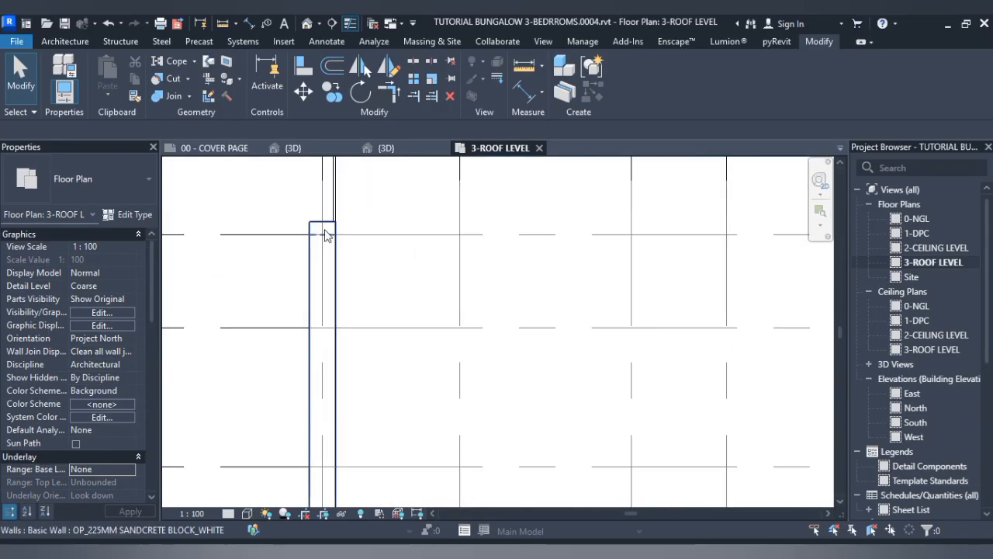
left_click(314, 149)
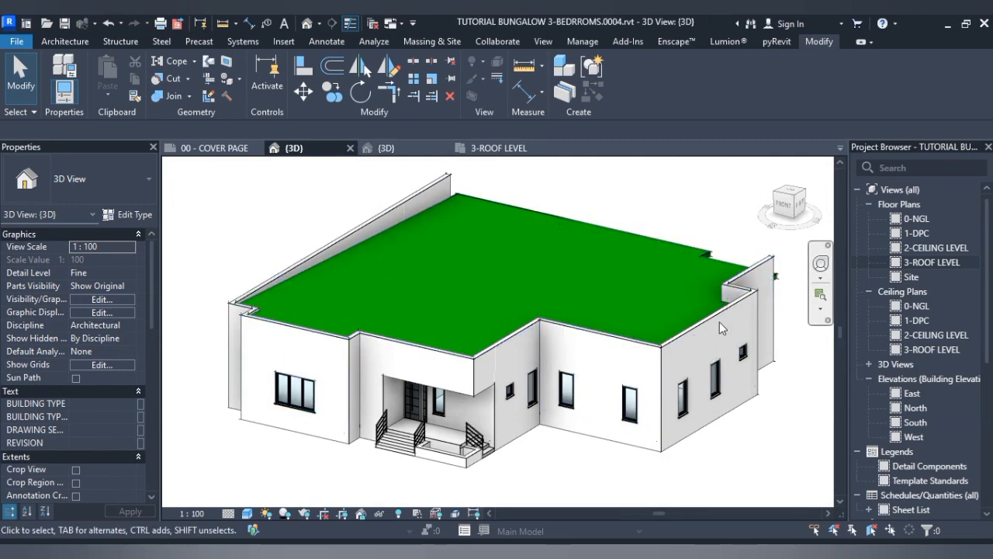
left_click(497, 148)
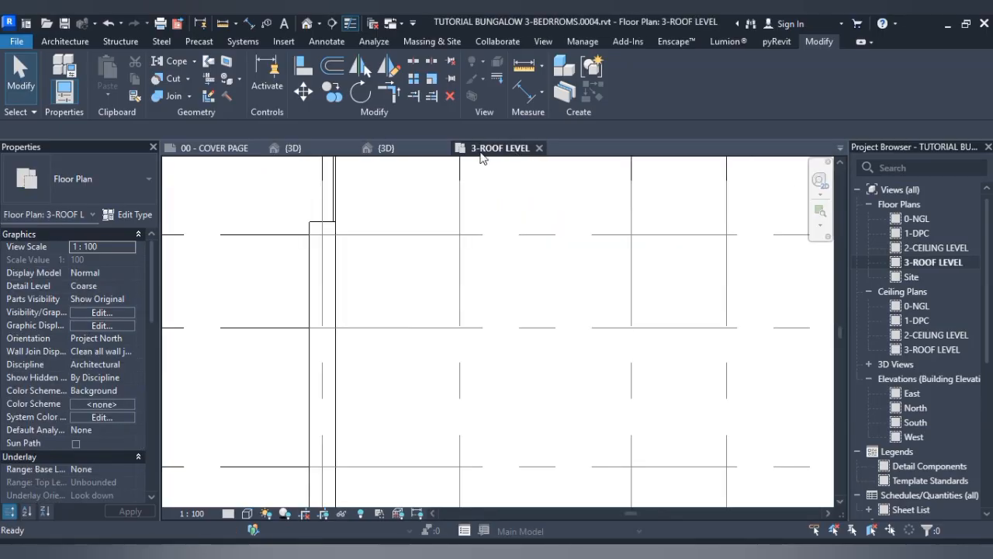
left_click(76, 45)
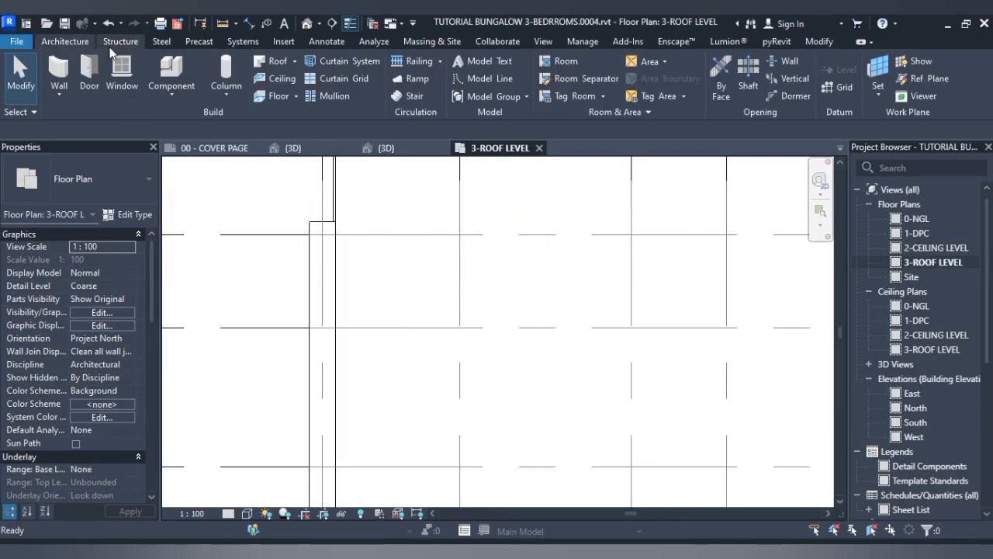
left_click(173, 96)
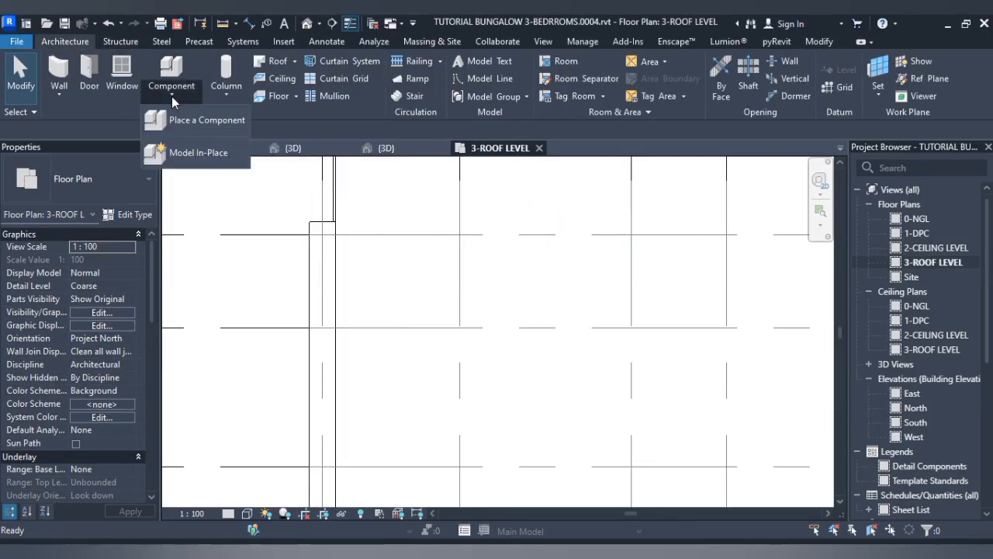
left_click(180, 155)
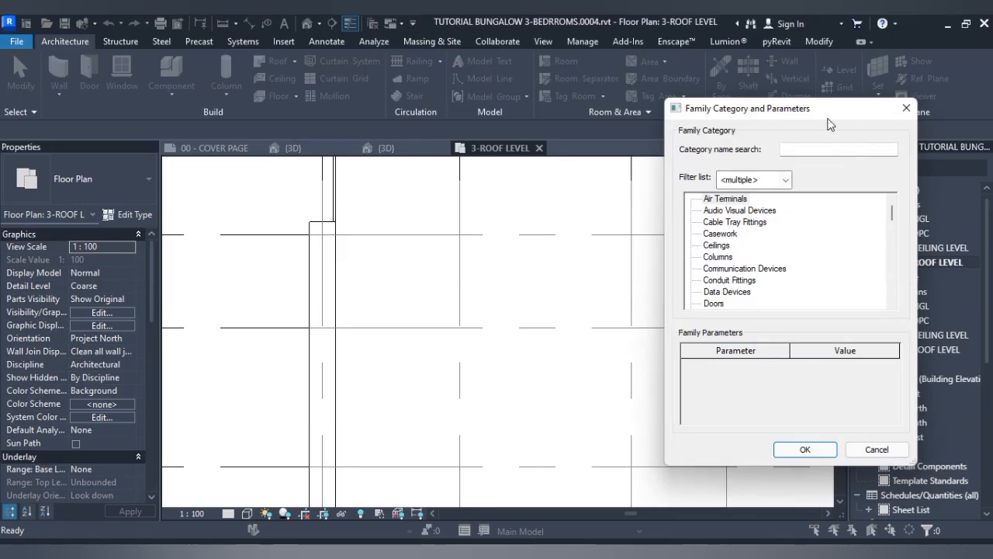
left_click_drag(830, 124, 501, 92)
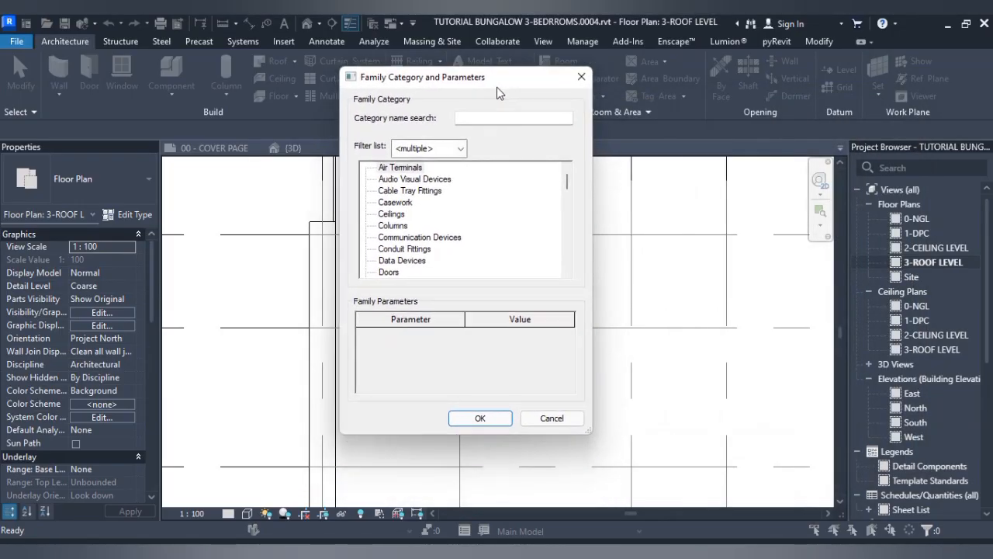
left_click(396, 202)
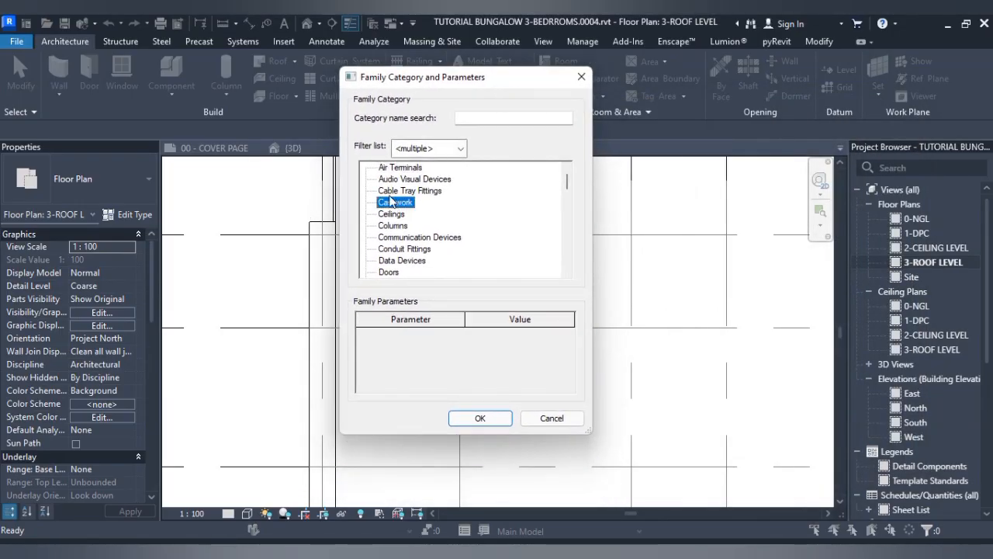
left_click(486, 417)
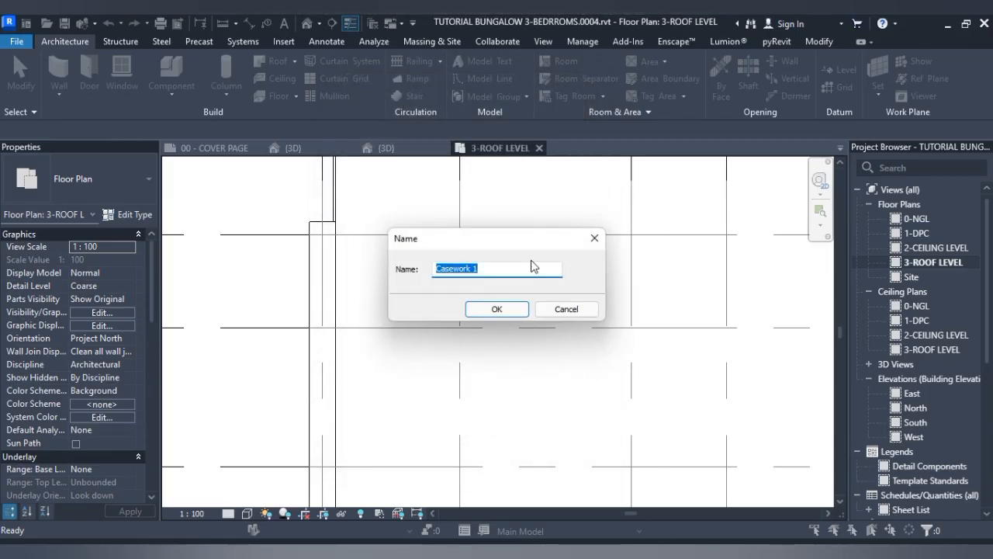
left_click(497, 309)
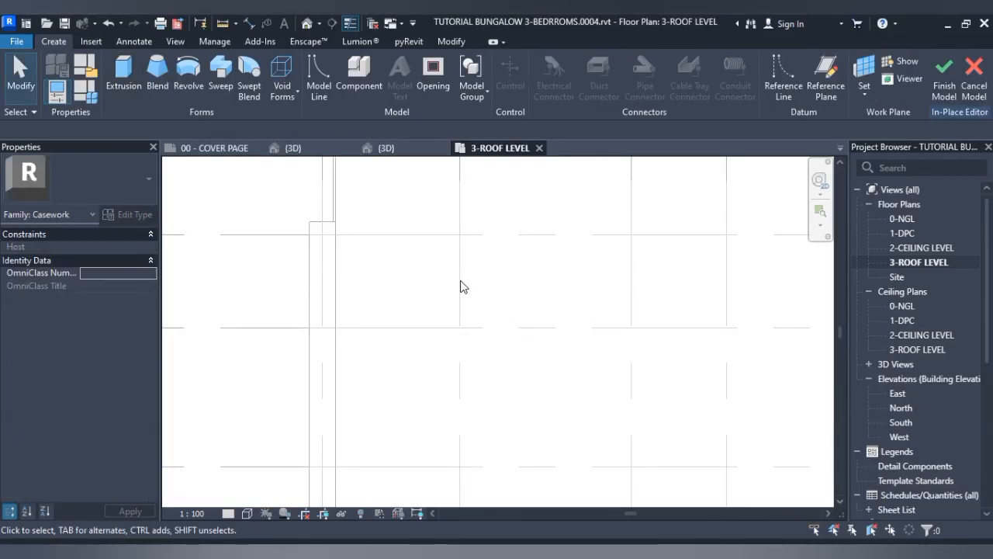
- Start an extrusion and offset sketch lines by 50 from both faces and the end of the long wall on grid 1
scroll(460, 287, "down", 3)
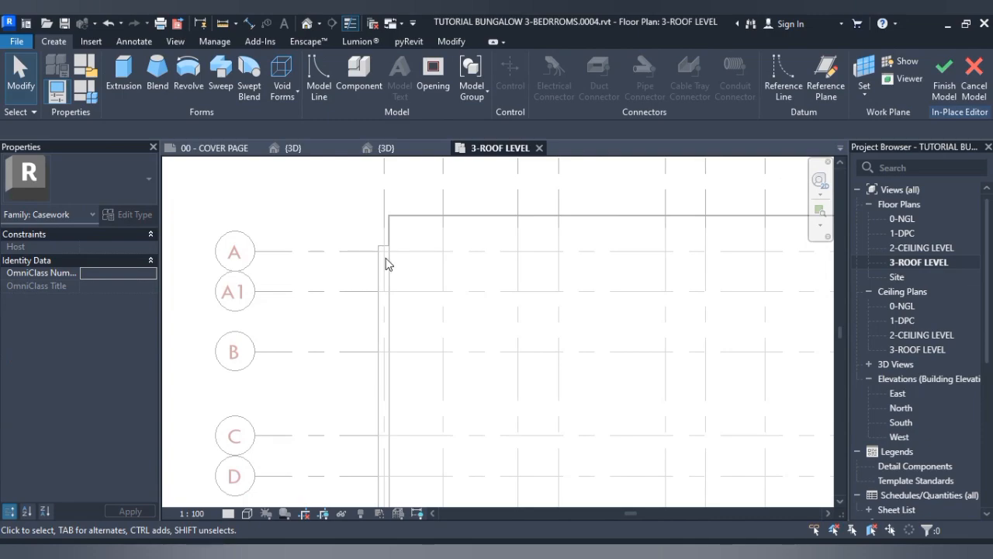
scroll(390, 264, "down", 5)
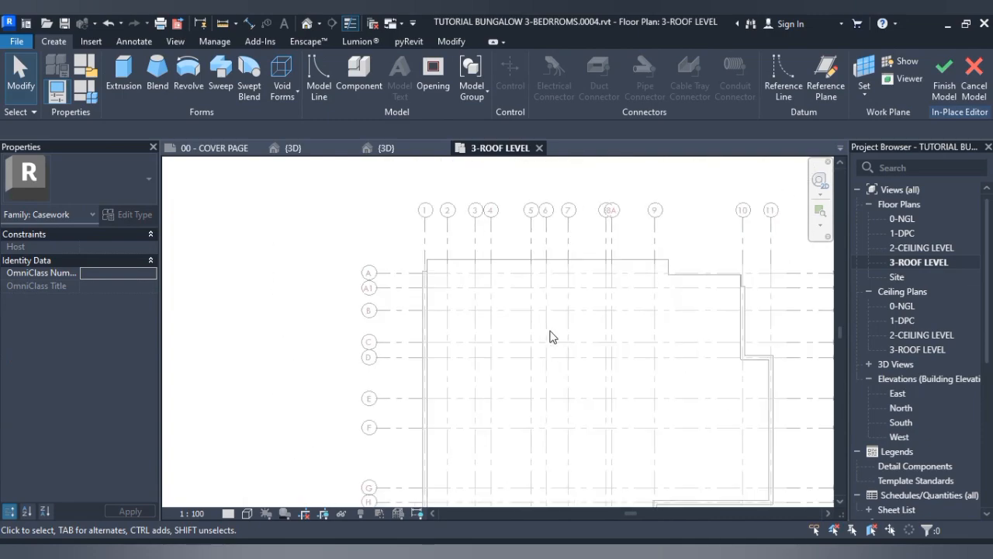
middle_click_drag(518, 322, 460, 281)
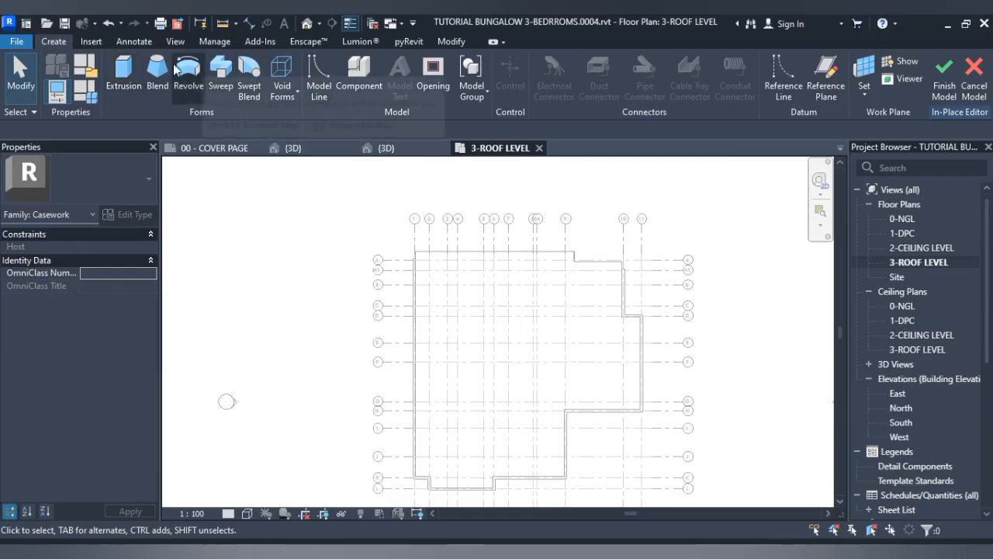
left_click(134, 94)
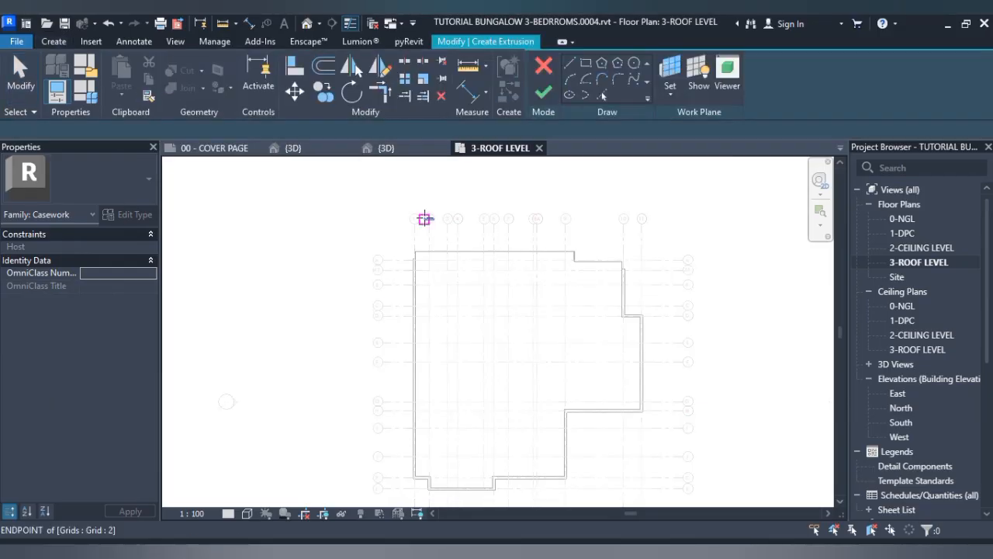
scroll(406, 228, "up", 5)
scroll(405, 228, "up", 3)
middle_click_drag(386, 206, 368, 271)
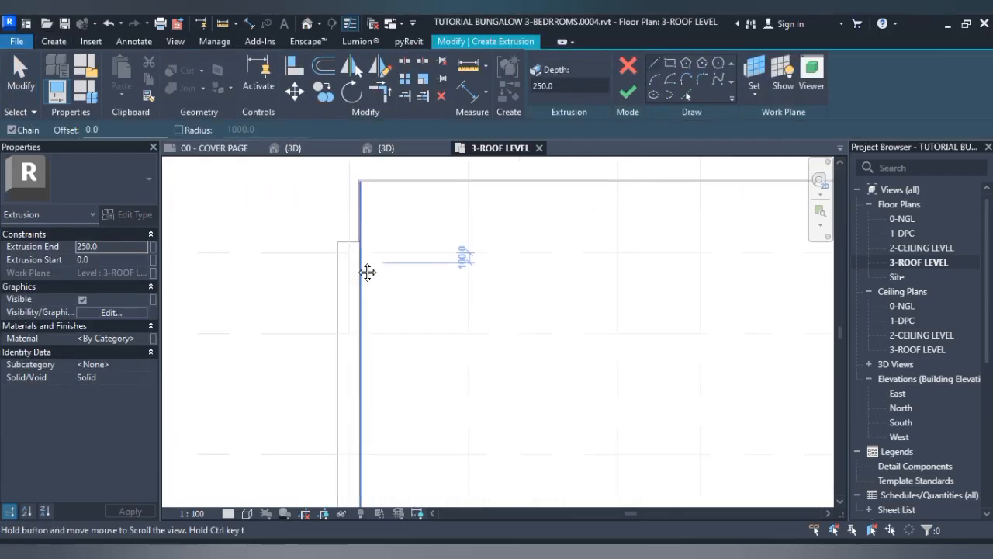
left_click(686, 97)
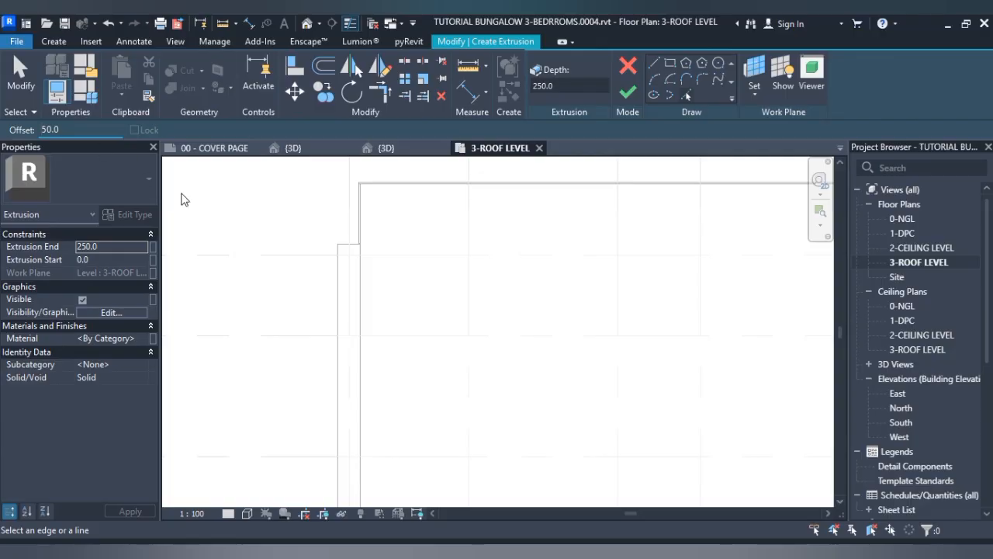
left_click(339, 296)
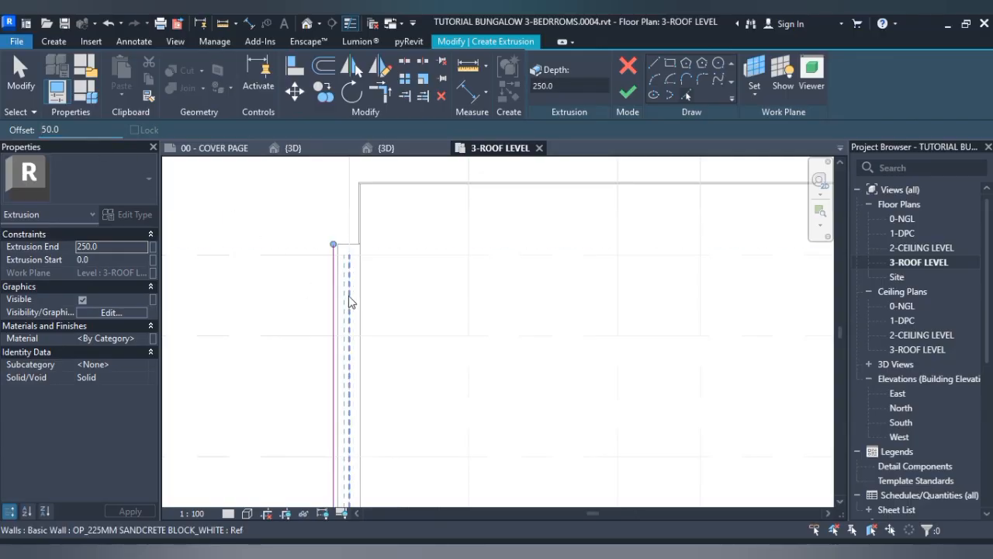
left_click(367, 300)
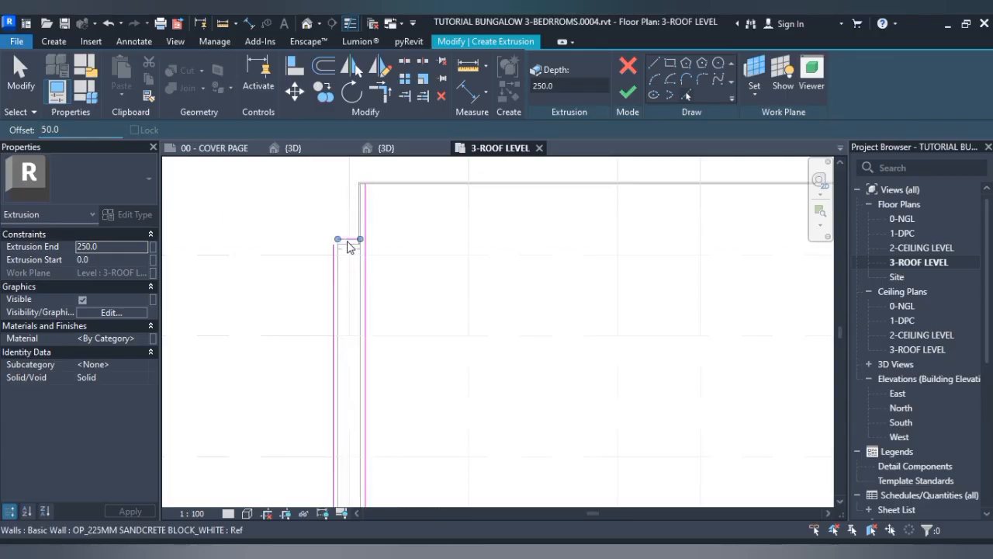
- Add sketch lines offset 50 from both faces of the wall segments stepping from grid K along grid 2 to grid L
scroll(349, 322, "down", 5)
middle_click_drag(410, 353, 370, 202)
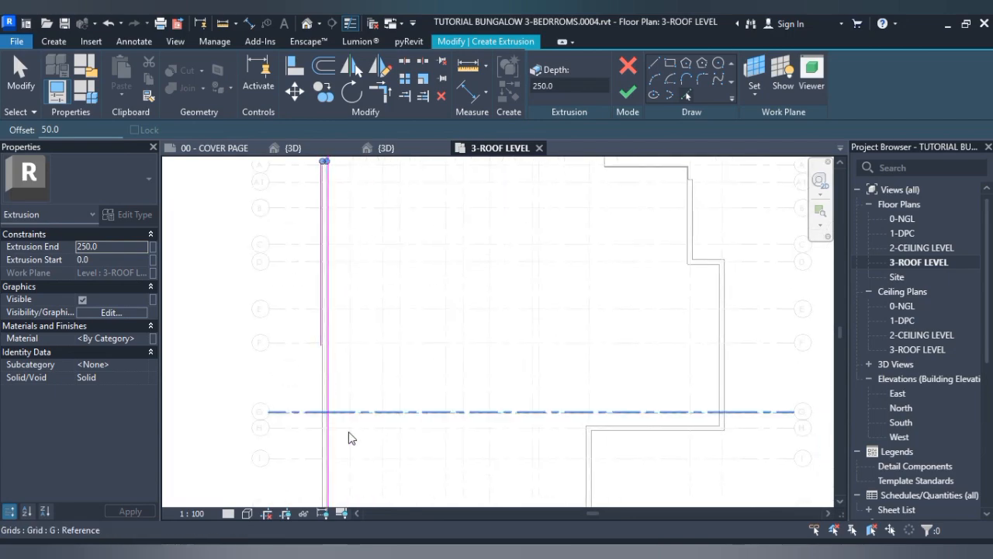
middle_click_drag(358, 379, 325, 163)
scroll(289, 330, "up", 4)
scroll(317, 313, "up", 3)
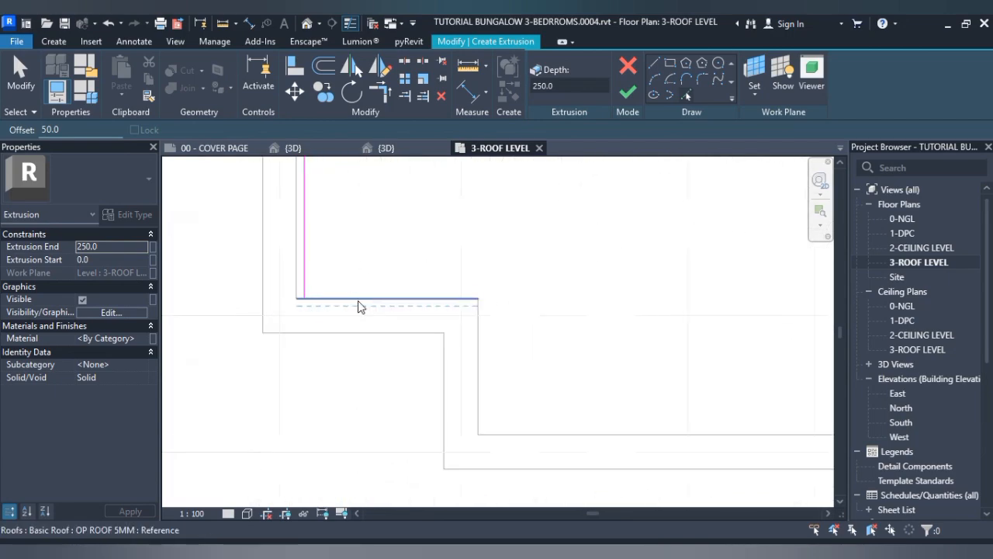
left_click(369, 300)
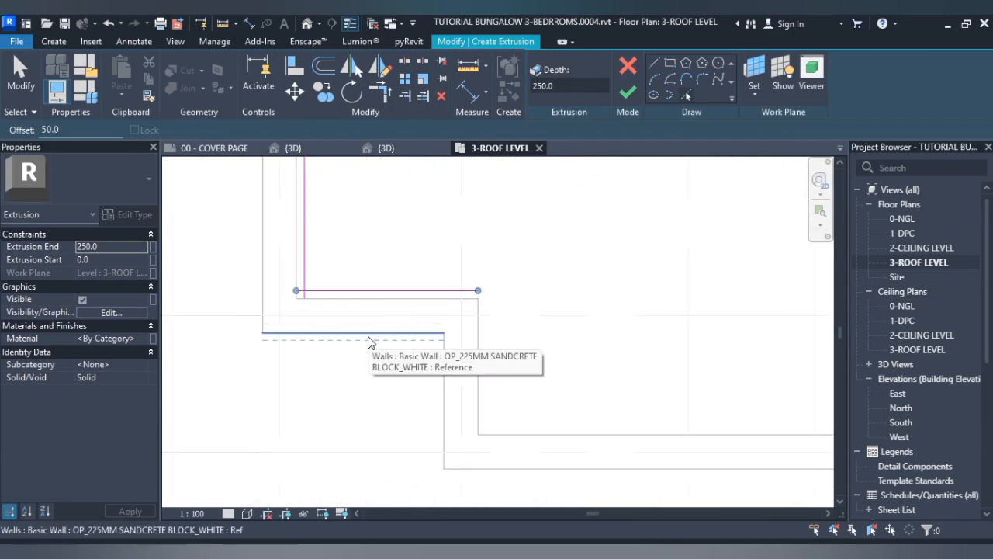
left_click(371, 336)
left_click(447, 401)
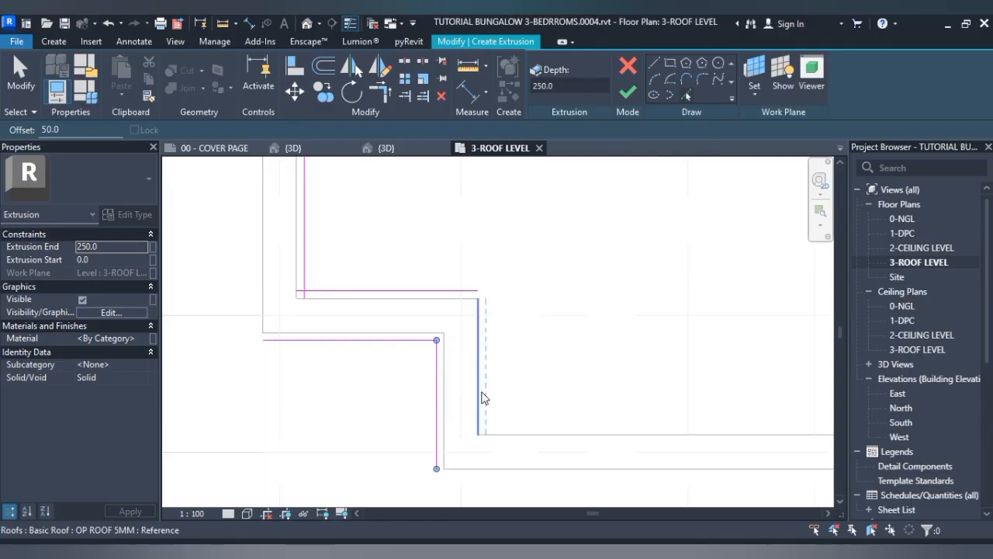
left_click(485, 396)
left_click(543, 436)
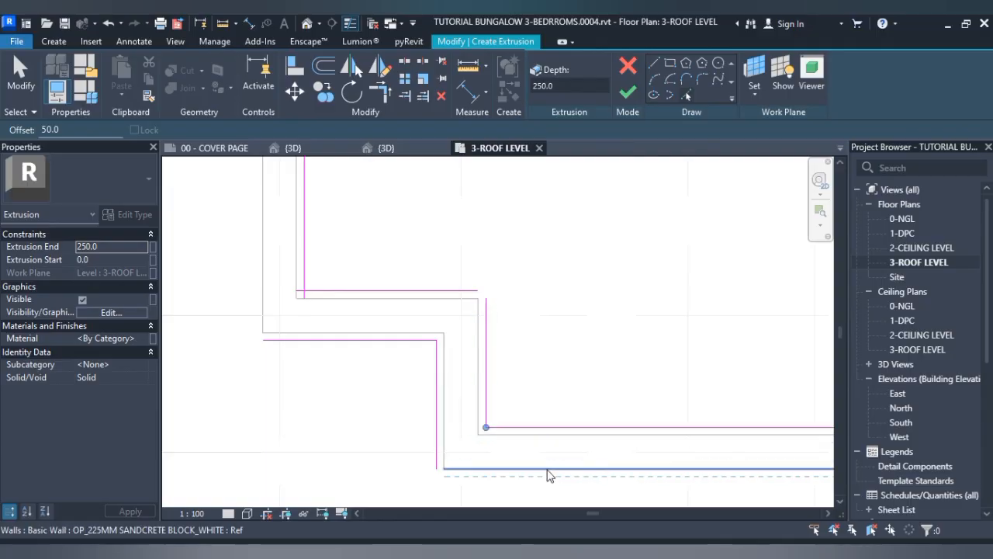
left_click(547, 471)
- Add sketch lines offset 50 from both faces of the short wall on grid 6 and the adjoining wall along grid K
scroll(535, 415, "down", 4)
scroll(620, 404, "down", 2)
middle_click_drag(630, 401, 296, 370)
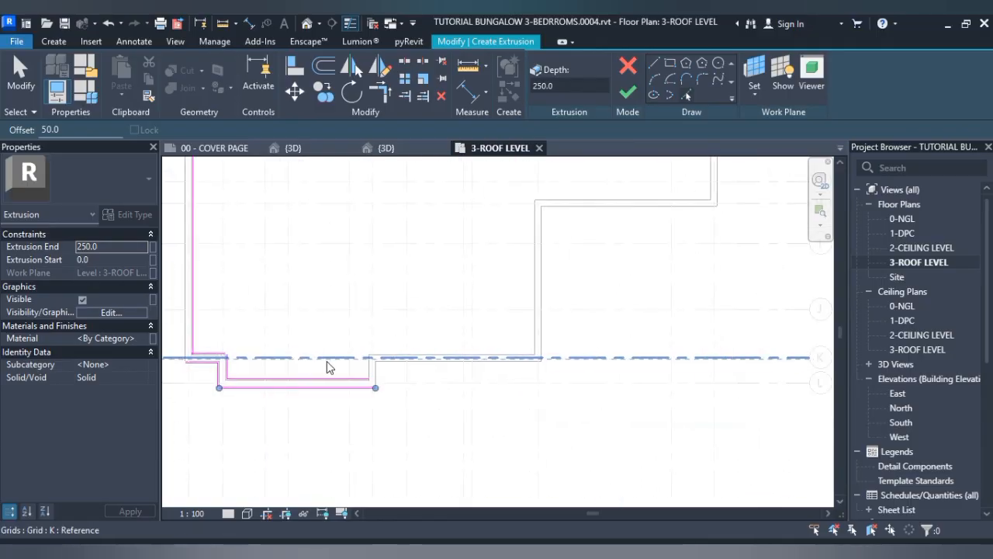
scroll(330, 364, "up", 3)
left_click(412, 376)
scroll(415, 376, "up", 3)
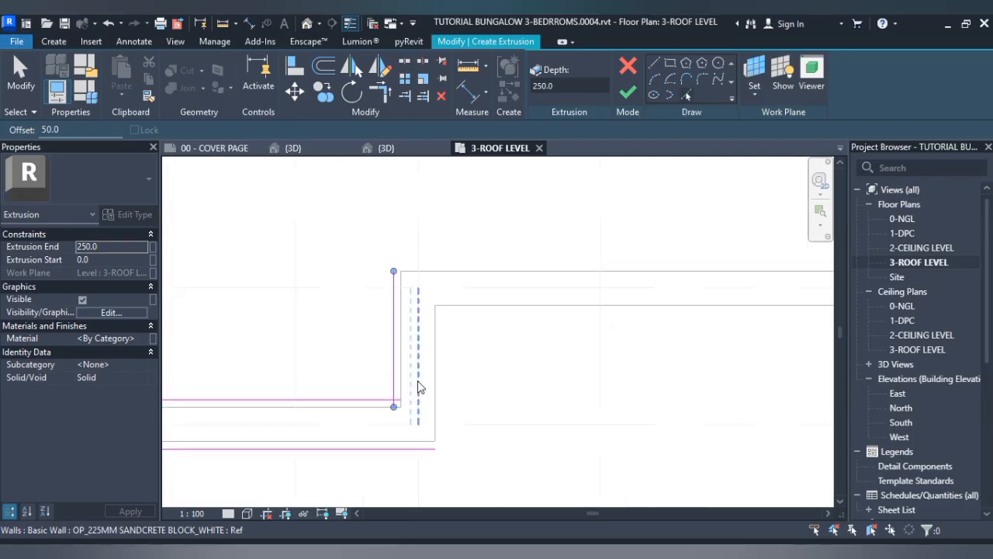
left_click(440, 384)
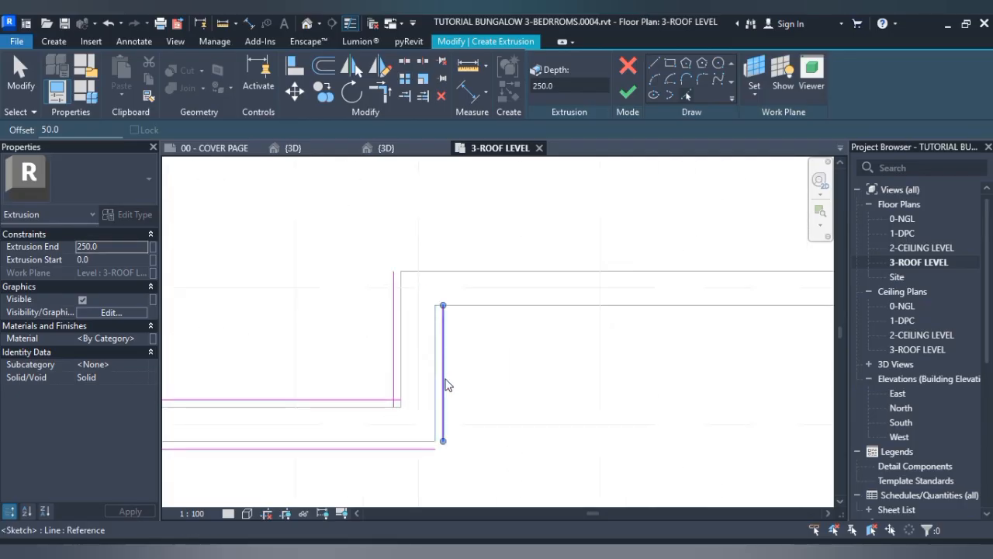
left_click(512, 309)
left_click(526, 269)
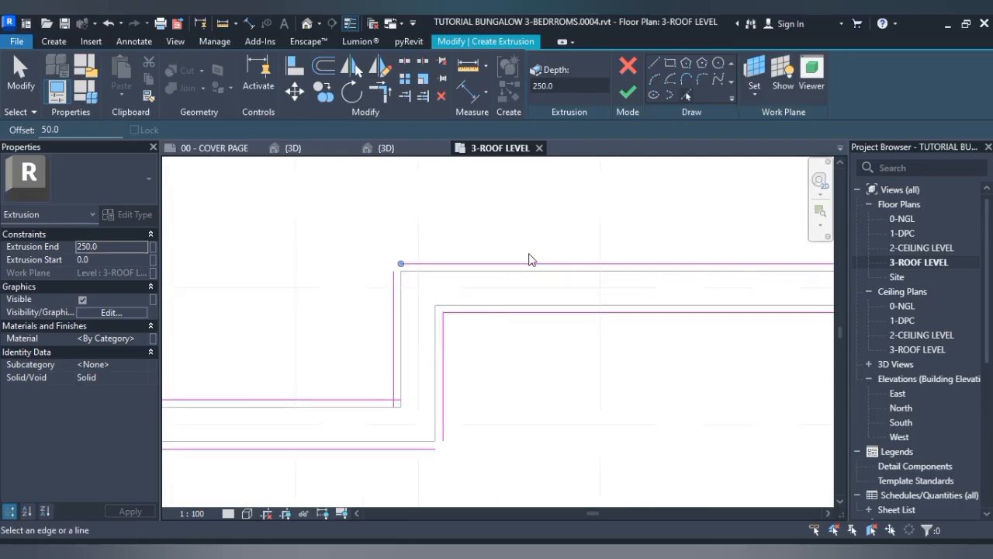
- Add sketch lines offset 50 from both faces of the wall on grid 9 between grids K and H
scroll(530, 263, "down", 4)
middle_click_drag(550, 267, 523, 365)
scroll(614, 381, "up", 4)
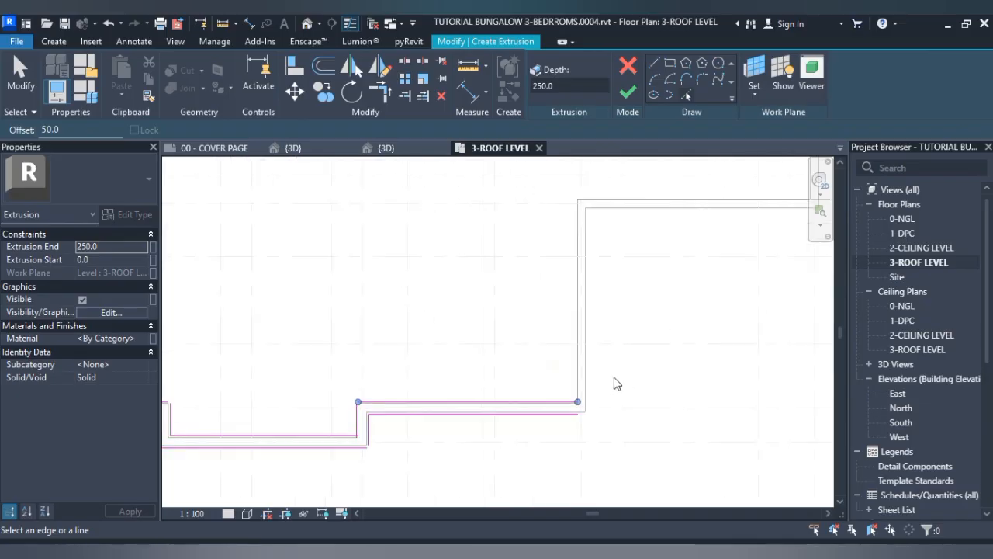
left_click(550, 385)
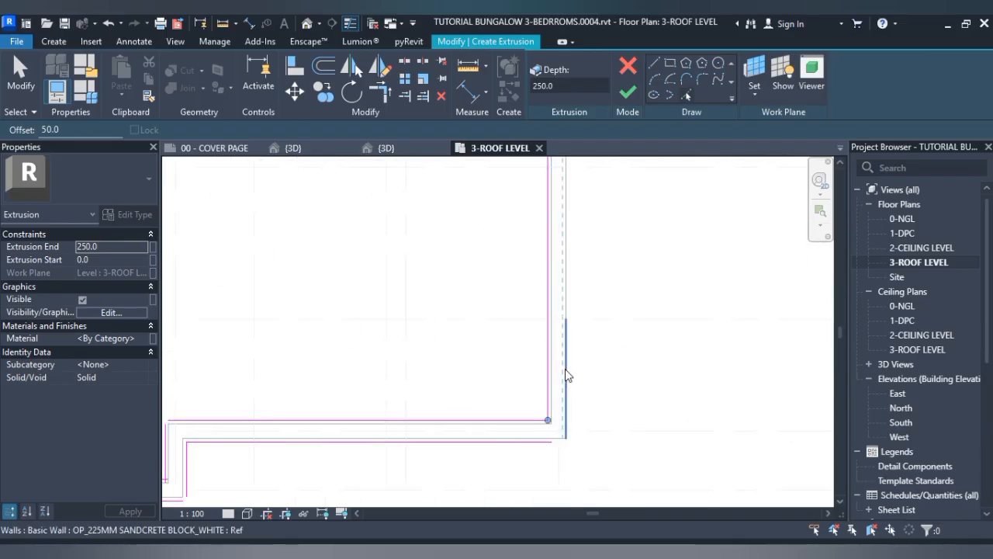
- Add sketch lines offset 50 from both faces of the wall along grid H and the wall on grid 11
scroll(607, 315, "down", 1)
scroll(606, 312, "down", 3)
middle_click_drag(649, 263, 510, 362)
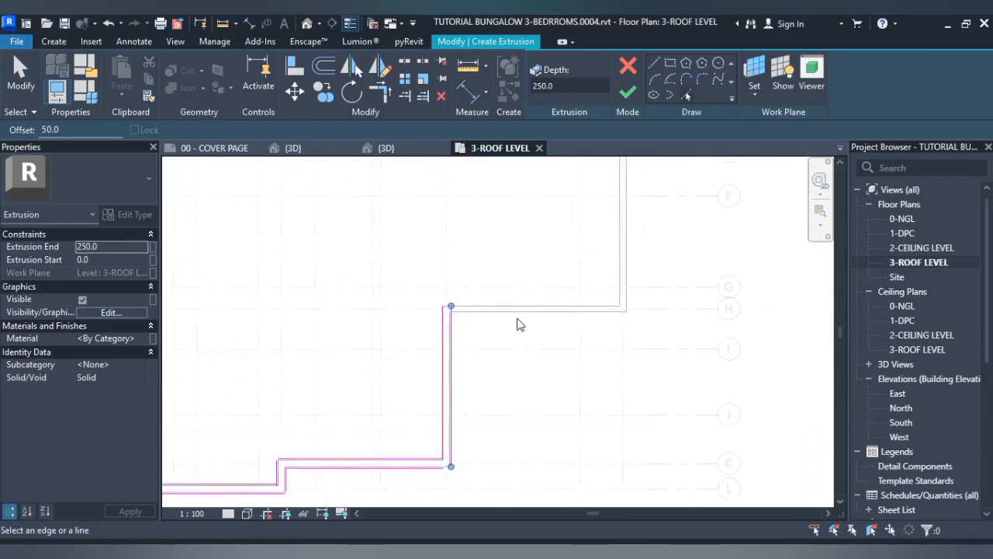
scroll(518, 317, "up", 3)
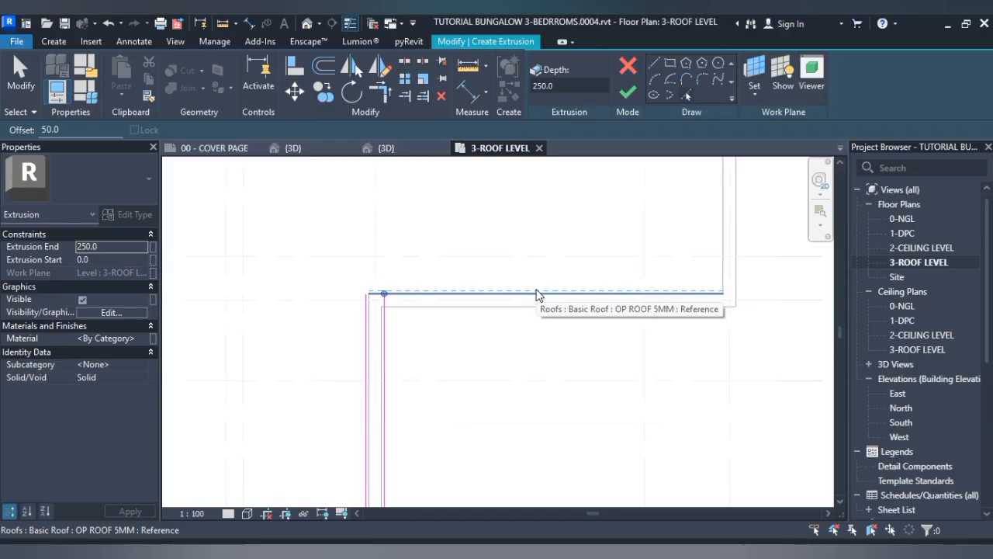
left_click(537, 294)
left_click(535, 311)
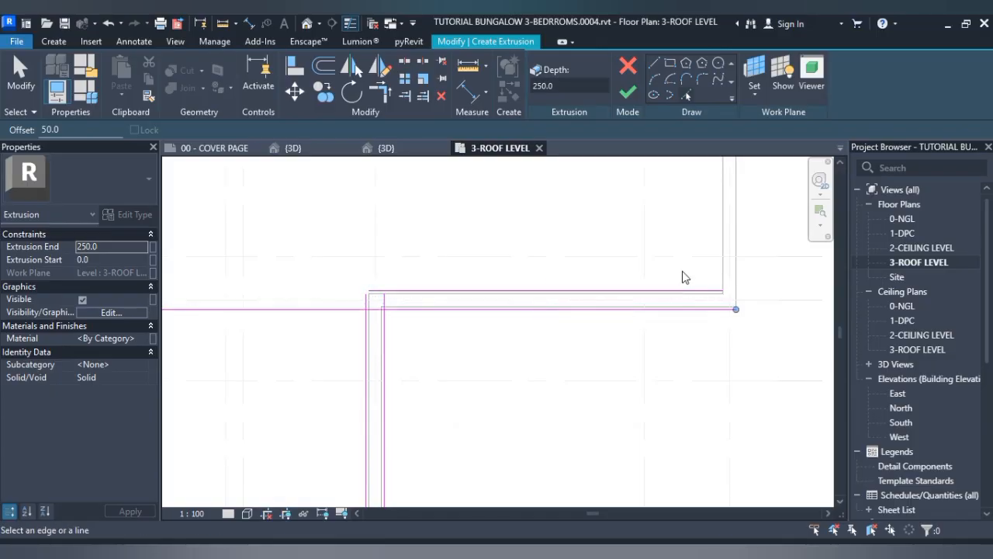
left_click(724, 268)
left_click(737, 273)
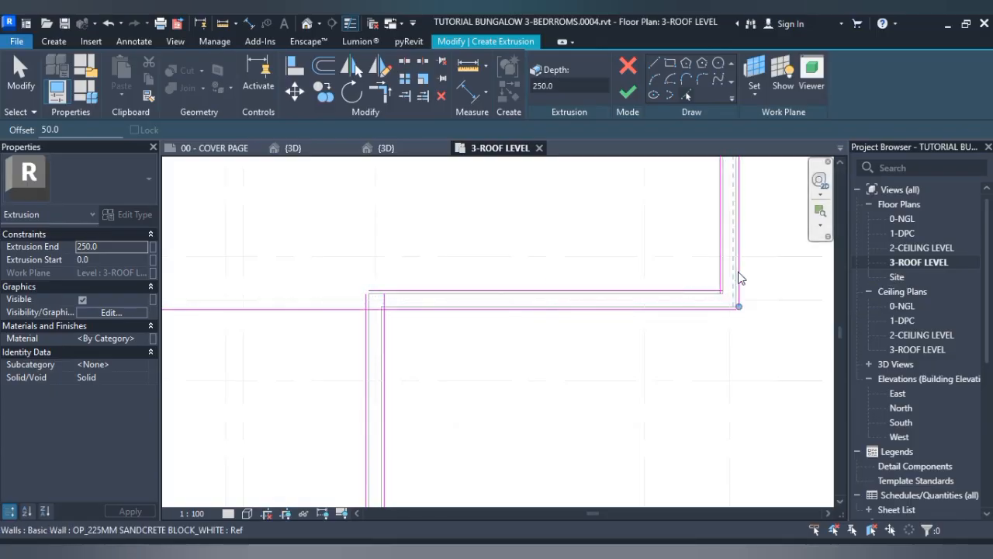
- Add sketch lines offset 50 from both faces of the short wall near grid D and the wall on grid 10
scroll(700, 260, "down", 3)
middle_click_drag(691, 311, 628, 501)
scroll(648, 213, "up", 3)
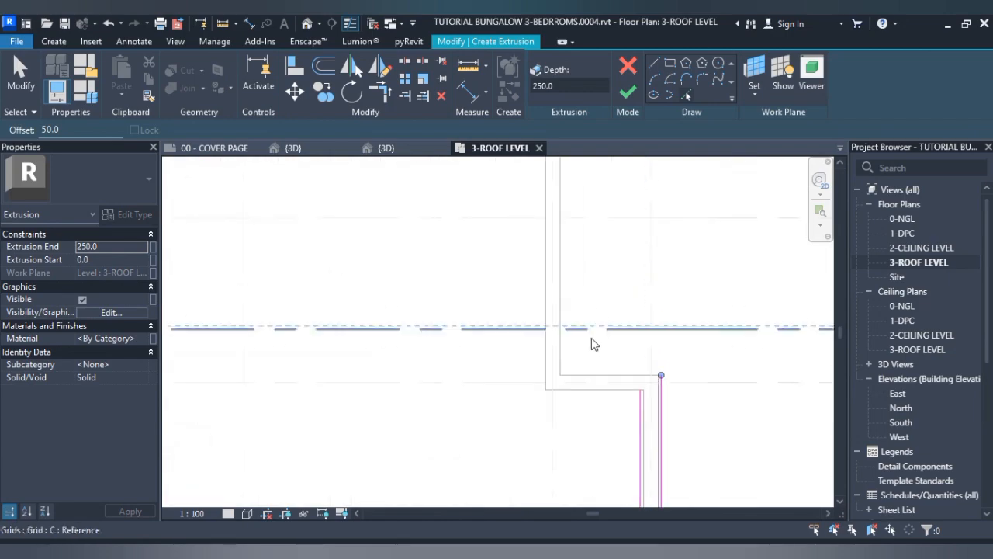
left_click(607, 376)
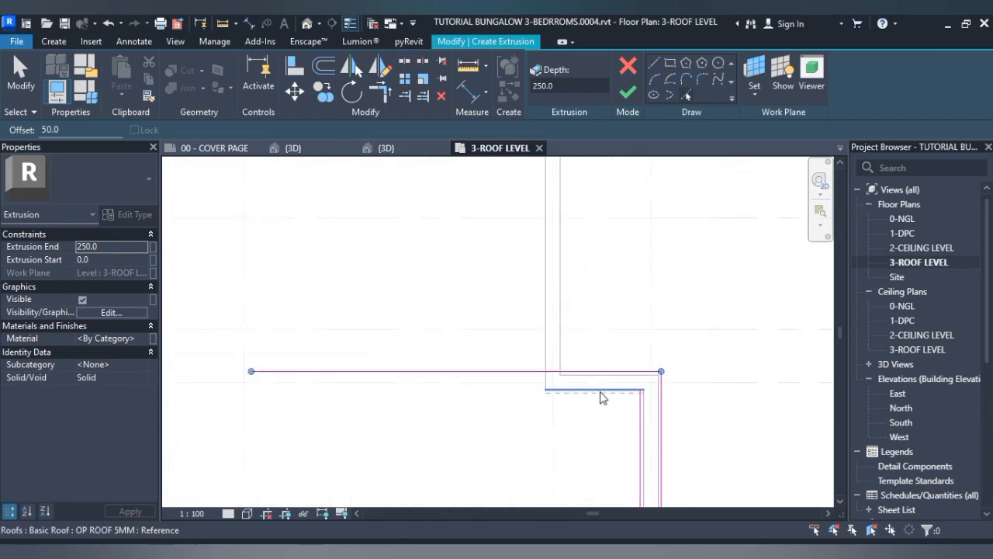
left_click(602, 394)
left_click(545, 353)
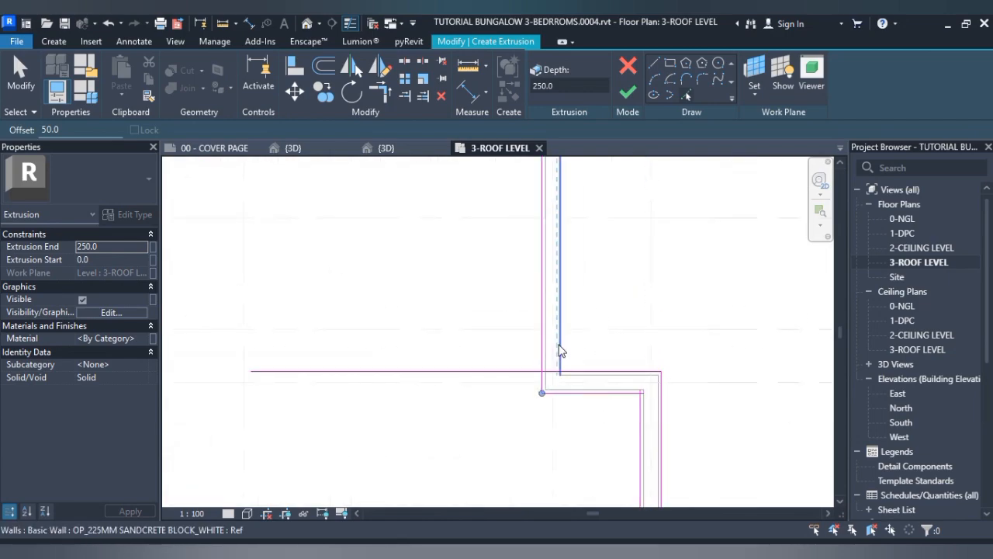
scroll(563, 353, "up", 3)
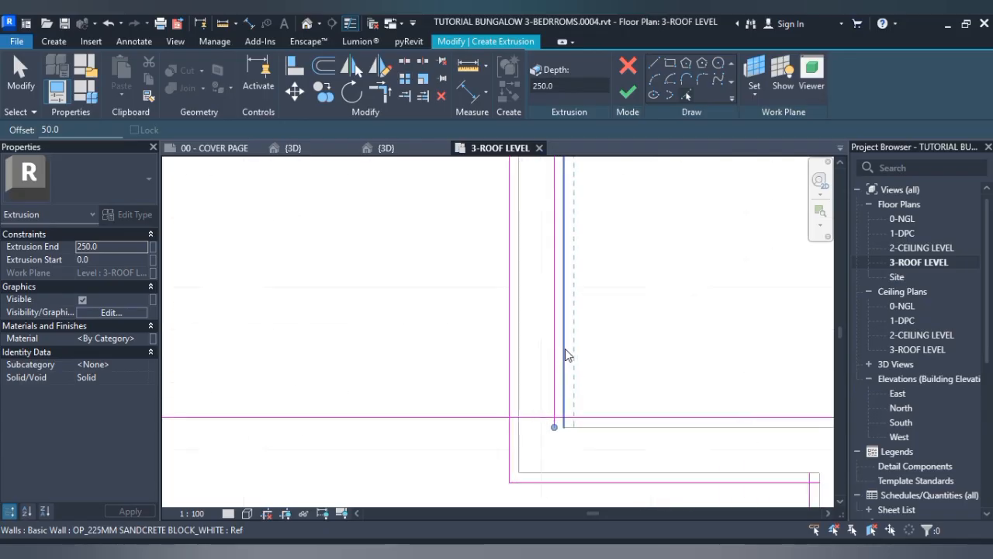
left_click(567, 350)
- Add a sketch line offset 50 beyond the grid 10 wall's end near grid A1, and delete the misplaced line inside that wall
scroll(606, 315, "down", 4)
middle_click_drag(609, 255, 590, 374)
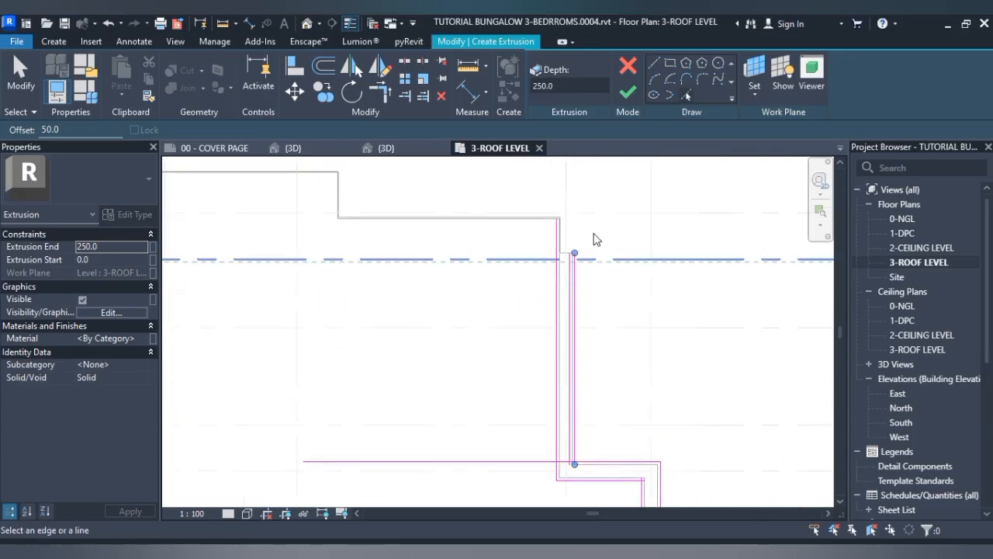
scroll(582, 236, "up", 3)
left_click(540, 301)
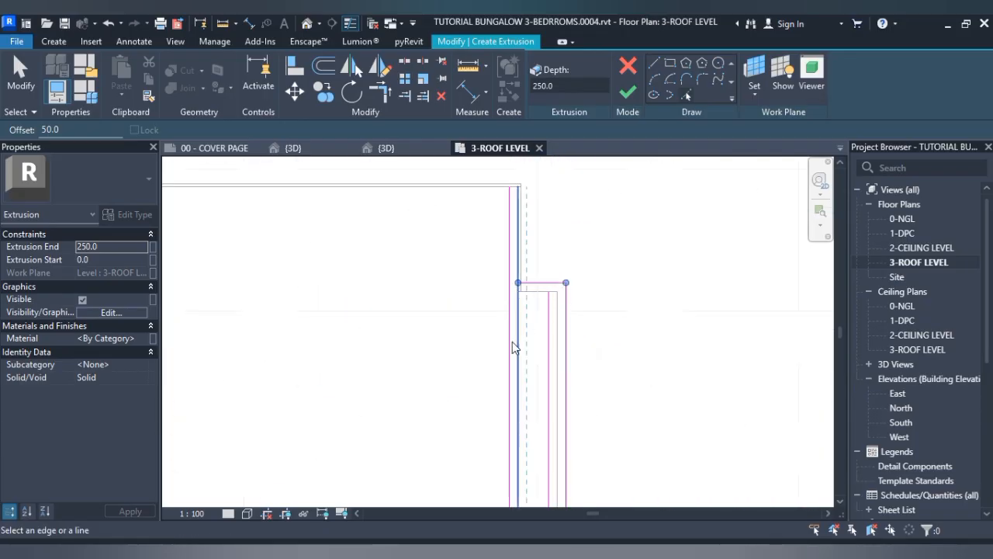
key("Escape")
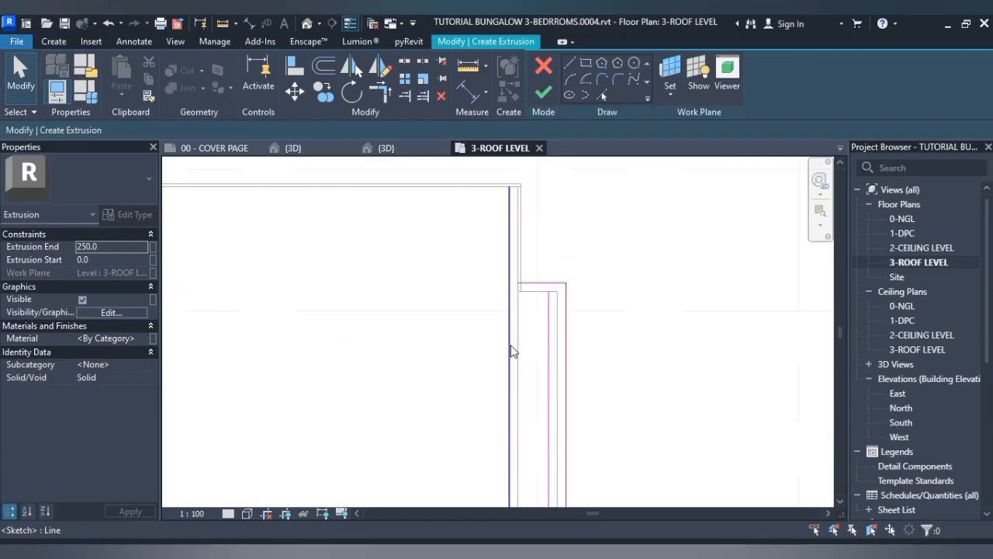
left_click(546, 332)
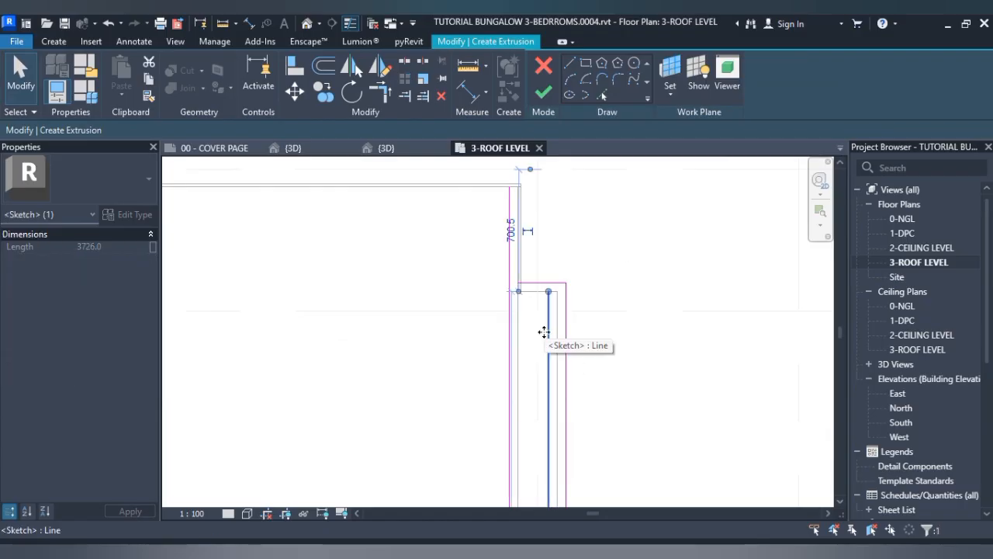
key("Delete")
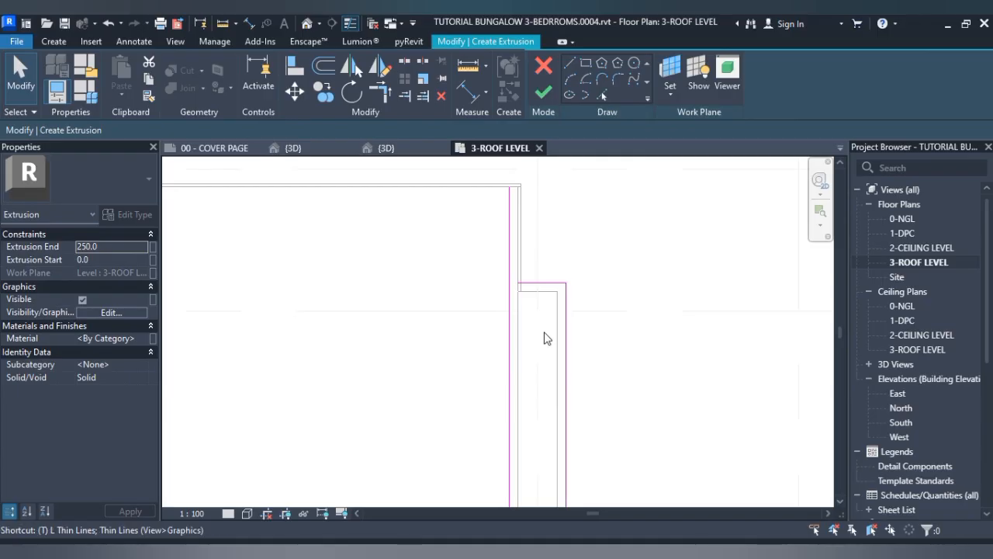
- Trim the sketch lines into corners at the grid A1 end of the grid 10 wall and at the step near grid D
key("t")
key("r")
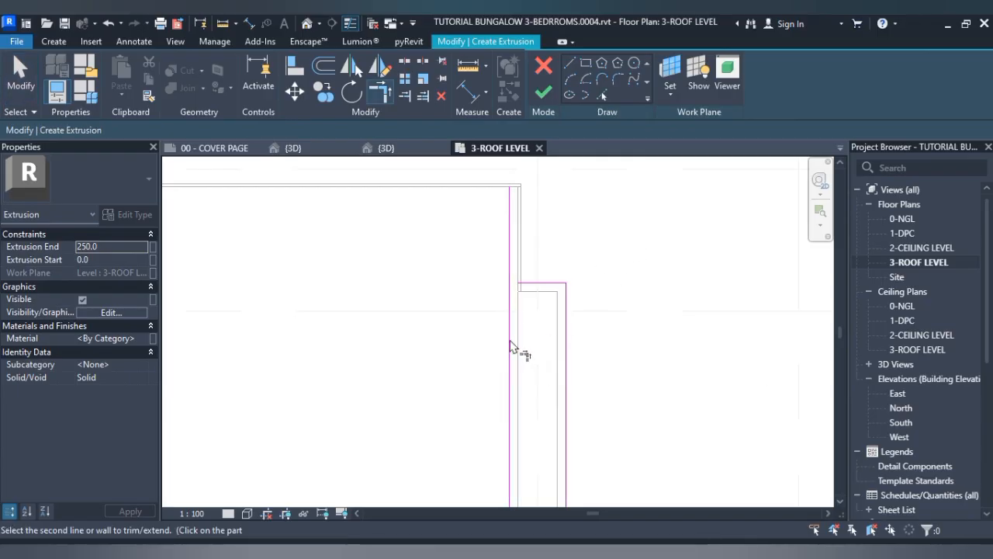
scroll(532, 310, "down", 3)
scroll(517, 386, "up", 5)
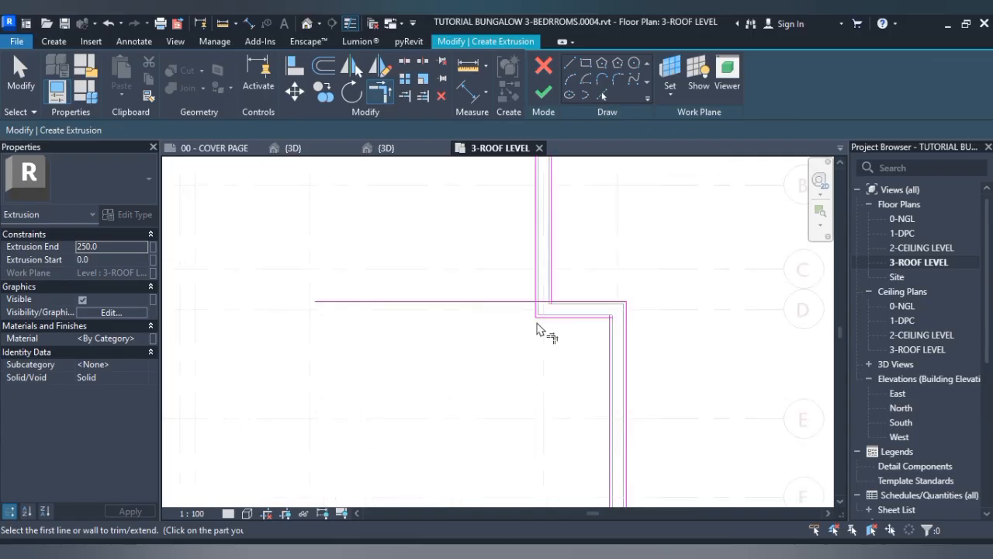
left_click(571, 300)
left_click(544, 292)
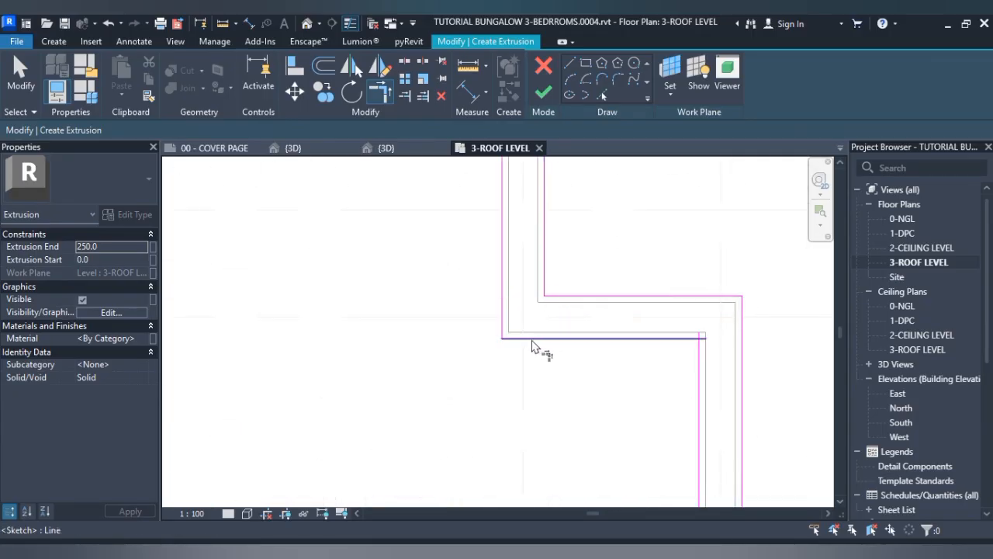
left_click(501, 332)
left_click(703, 379)
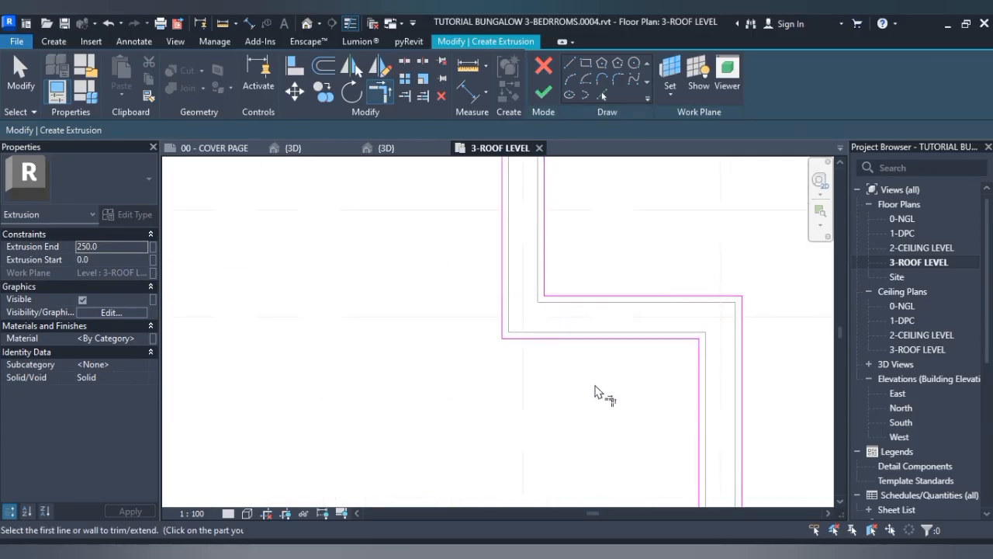
- Trim the sketch lines into closed corners where the wall along grid H meets the walls on grids 11 and 9
scroll(599, 396, "down", 4)
middle_click_drag(634, 357, 651, 191)
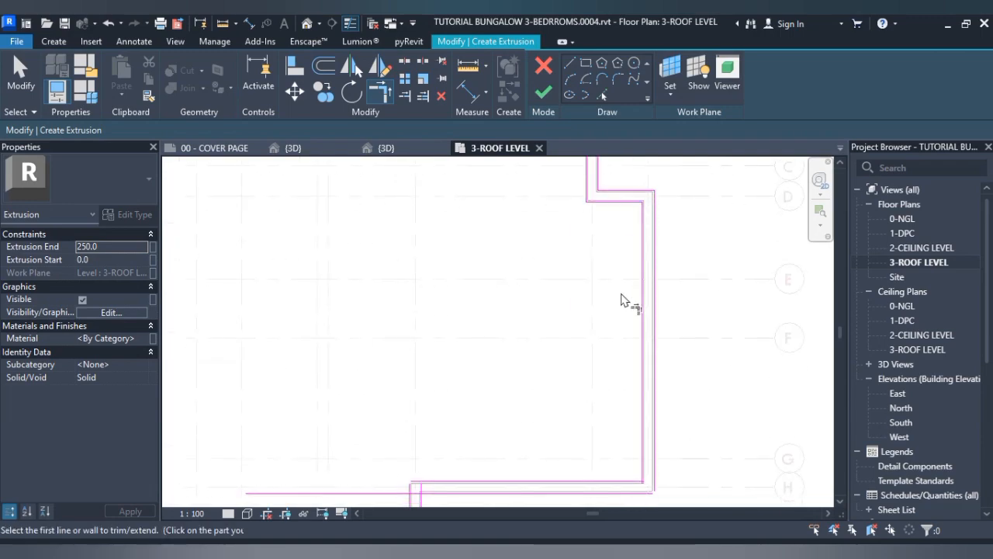
scroll(623, 296, "down", 4)
scroll(625, 378, "up", 5)
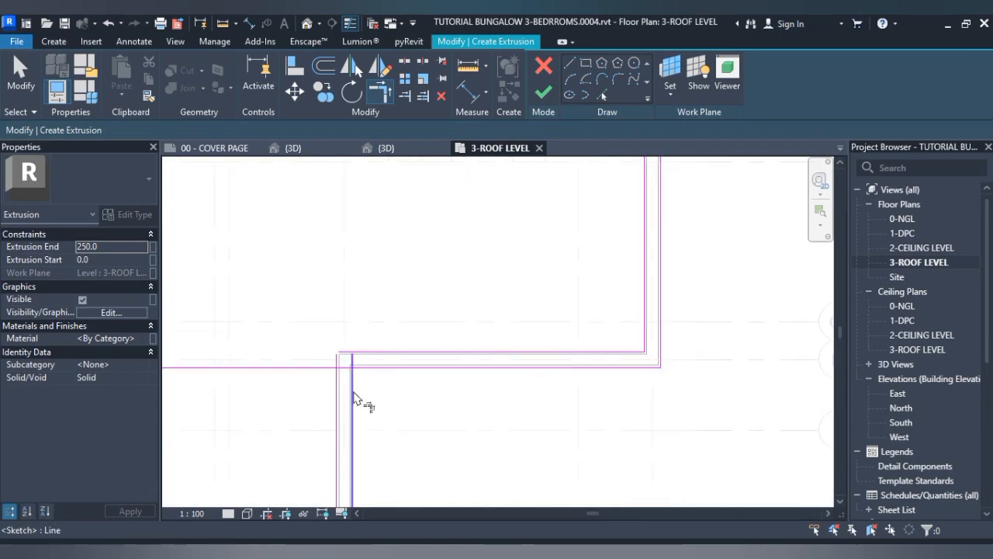
left_click(353, 399)
left_click(395, 368)
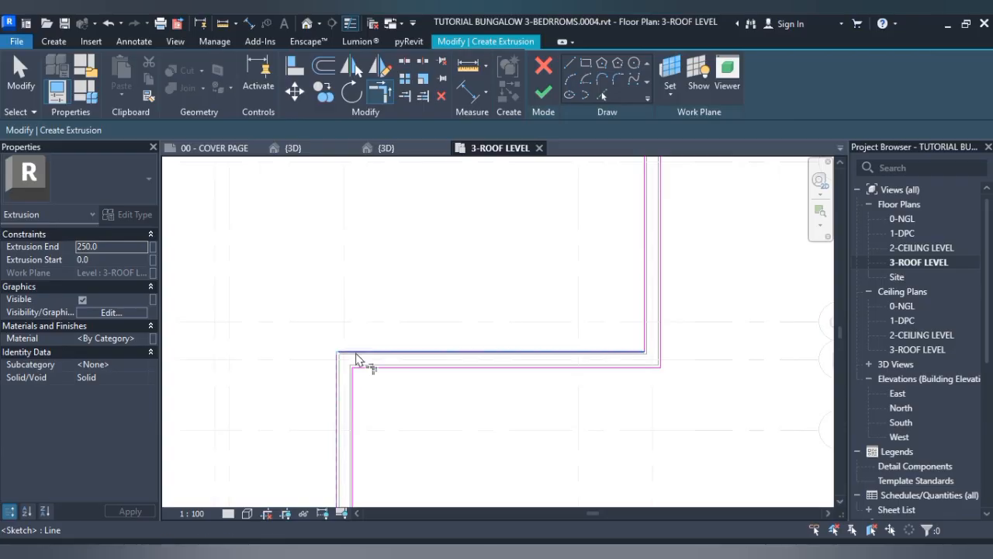
- Trim the sketch lines into closed corners at the grid 9 and K junction and at the wall step on grid 6
scroll(355, 360, "down", 3)
scroll(362, 388, "up", 5)
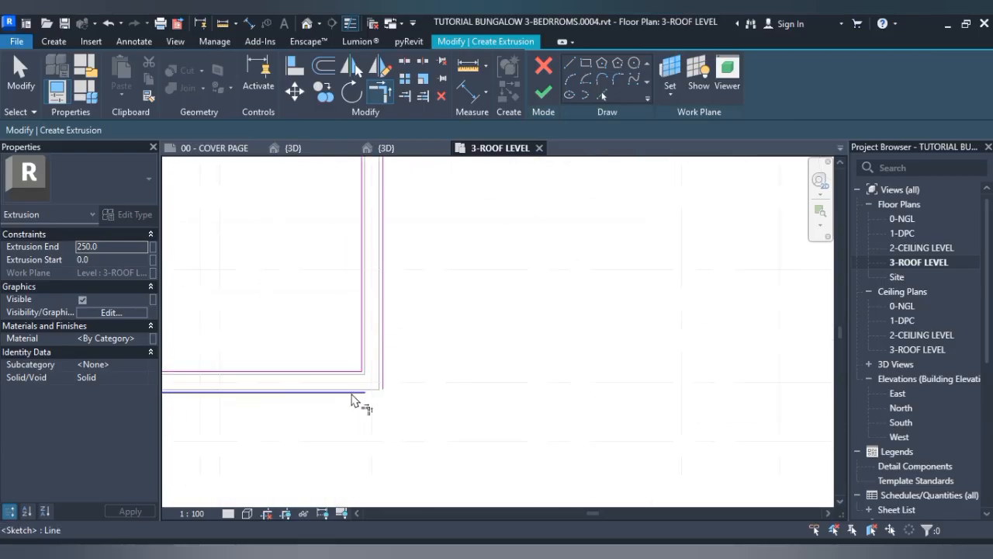
left_click(378, 387)
scroll(340, 398, "down", 4)
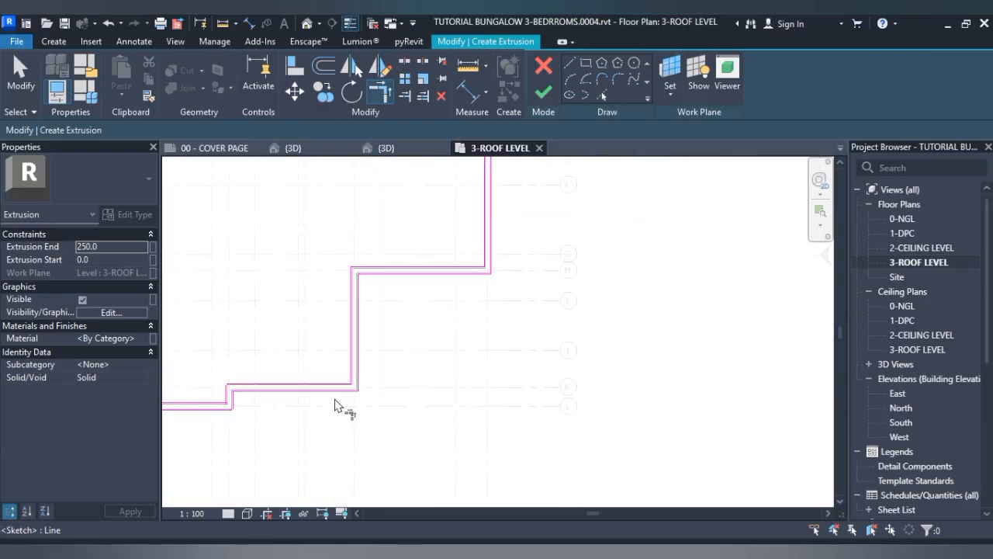
scroll(227, 408, "up", 4)
left_click(217, 375)
left_click(234, 347)
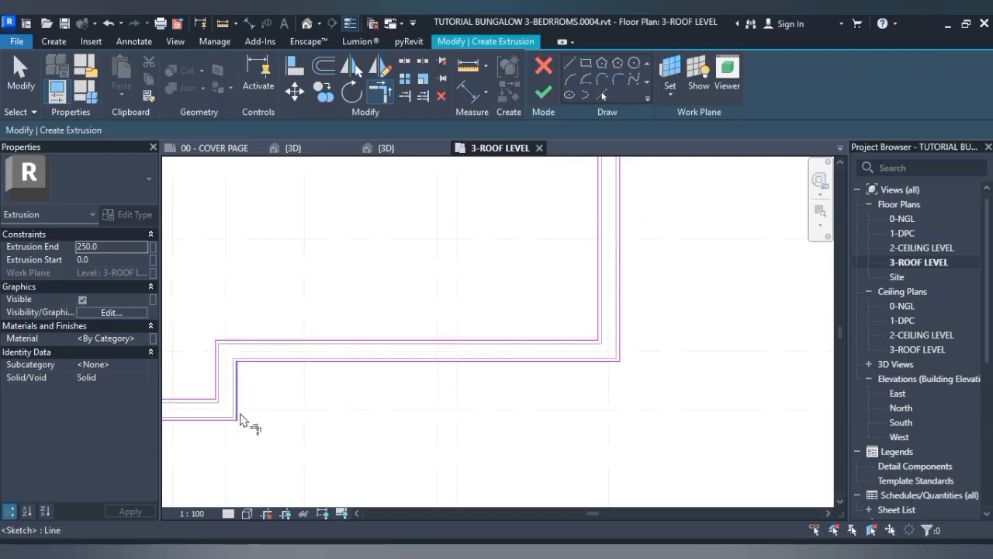
- Trim the sketch lines into corners at the wall step on grid 2 between grids K and L, and the inner corner at grid 1
scroll(256, 393, "down", 8)
middle_click_drag(339, 413, 517, 443)
scroll(340, 429, "up", 6)
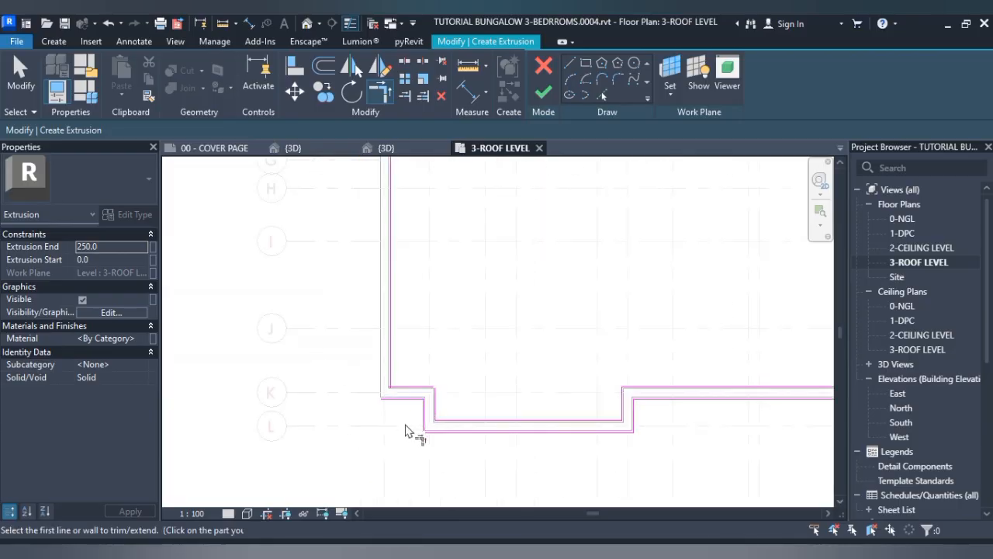
scroll(405, 431, "up", 3)
left_click(436, 419)
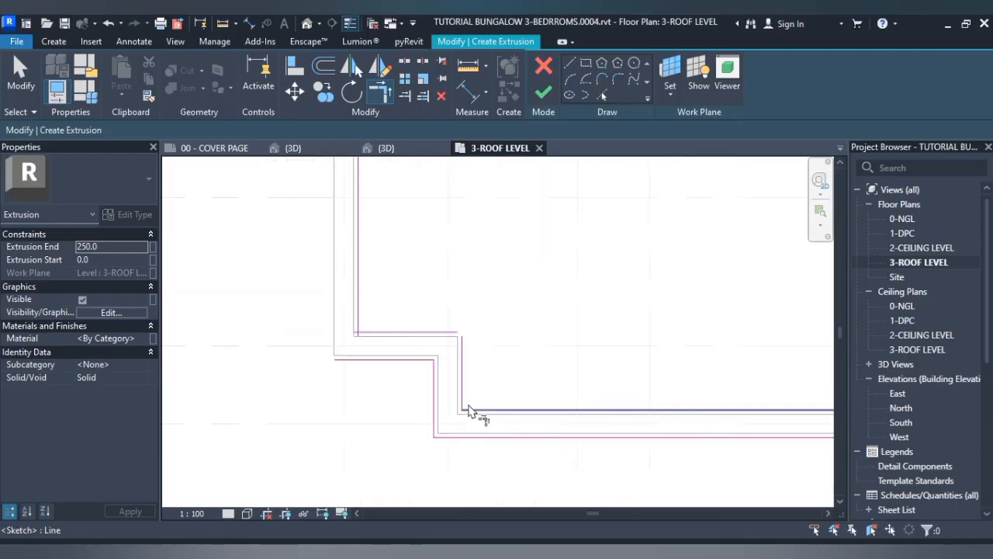
left_click(469, 412)
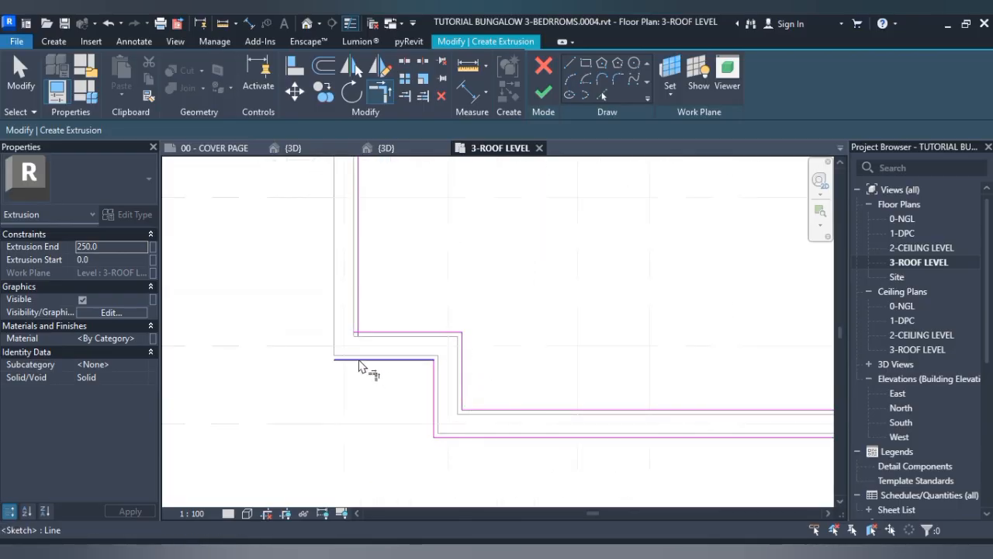
left_click(373, 331)
left_click(360, 305)
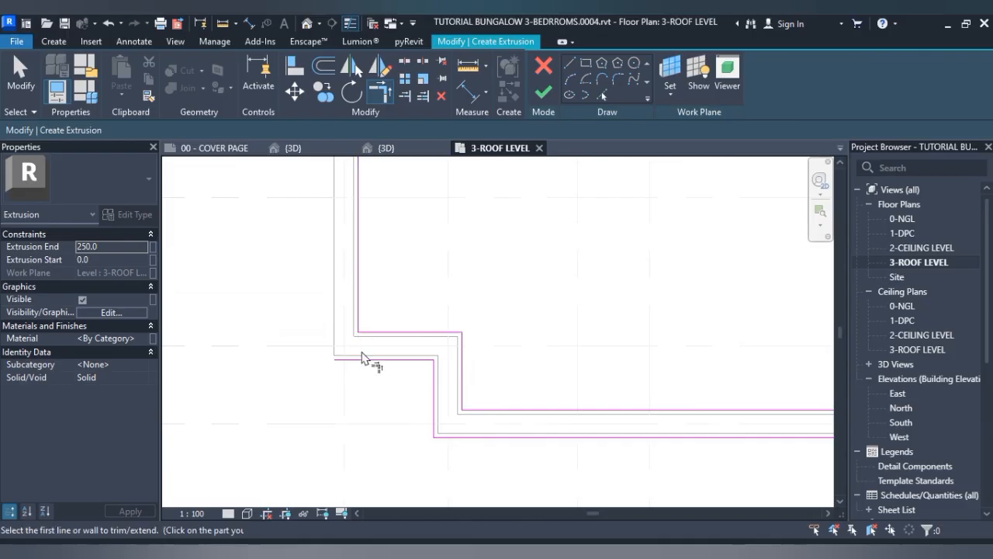
- Trim the outer sketch line along grid K to the outer line of the wall on grid 1
left_click(360, 359)
scroll(373, 341, "down", 3)
scroll(354, 198, "down", 2)
middle_click_drag(365, 232, 364, 378)
left_click(357, 231)
middle_click_drag(362, 226, 361, 337)
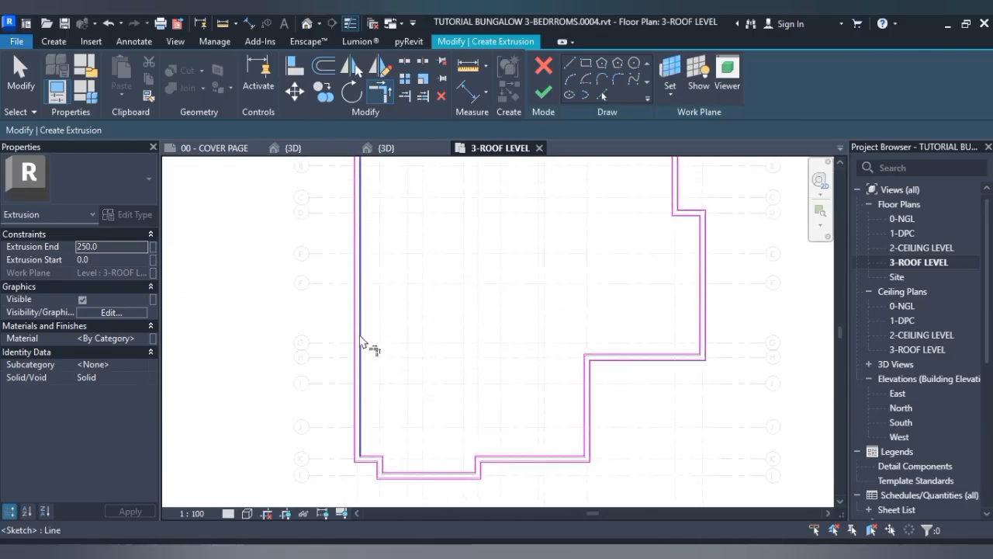
- Trim the sketch lines of the grid 1 wall to the end line near grid A to close the loop
scroll(365, 204, "up", 6)
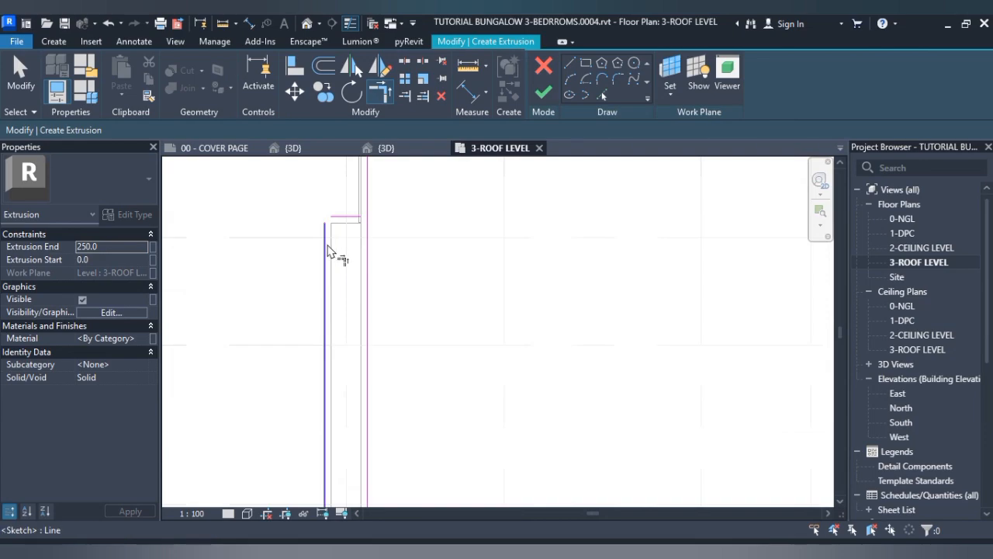
left_click(370, 242)
scroll(412, 240, "down", 2)
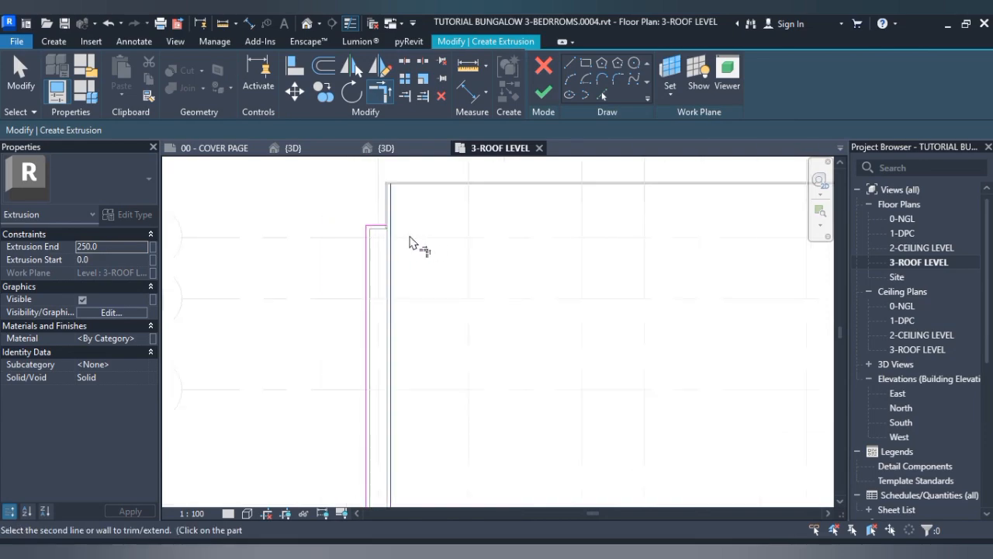
left_click(376, 232)
scroll(435, 251, "down", 4)
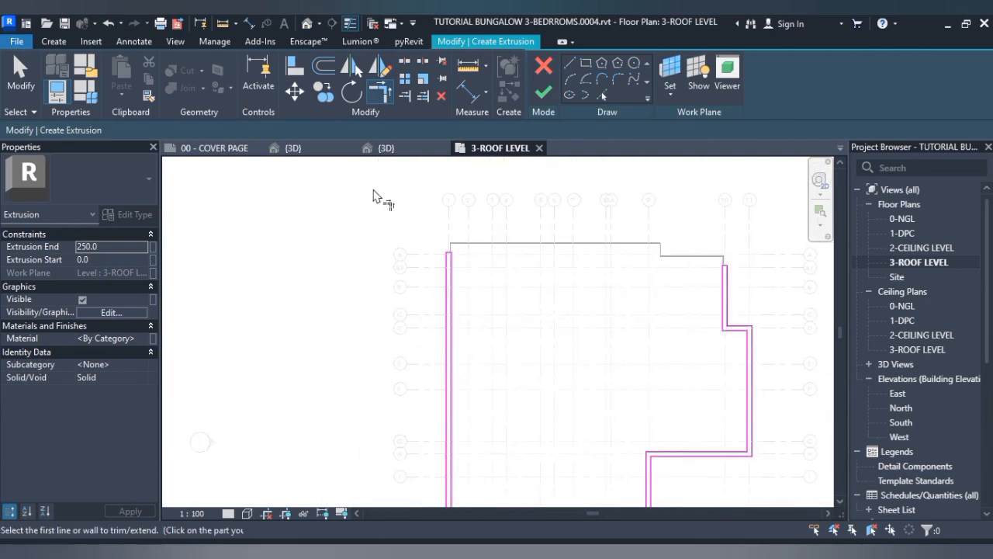
- Finish the extrusion sketch, view the casework from the front in 3D, and set its extrusion end to 150
left_click(531, 98)
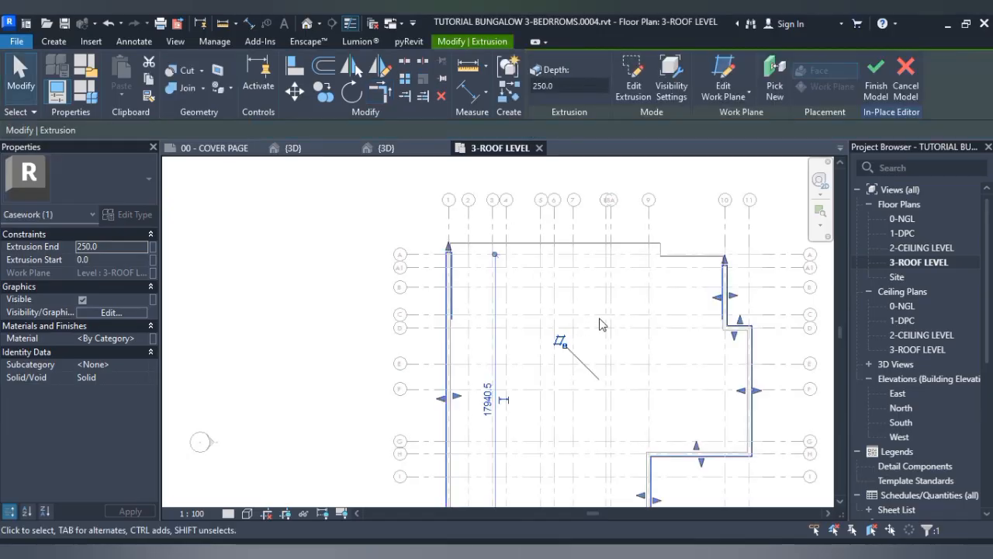
left_click(305, 149)
scroll(321, 375, "up", 4)
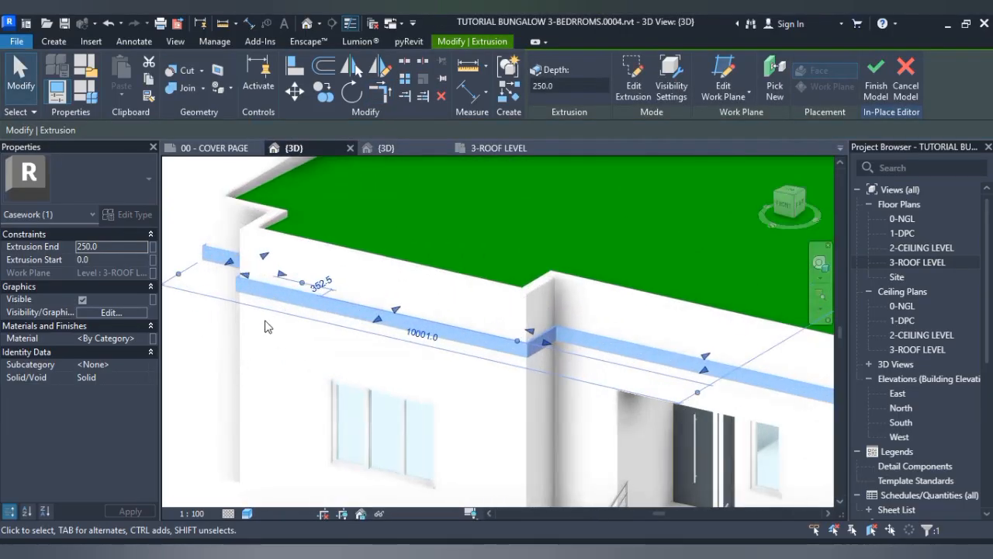
left_click(785, 208)
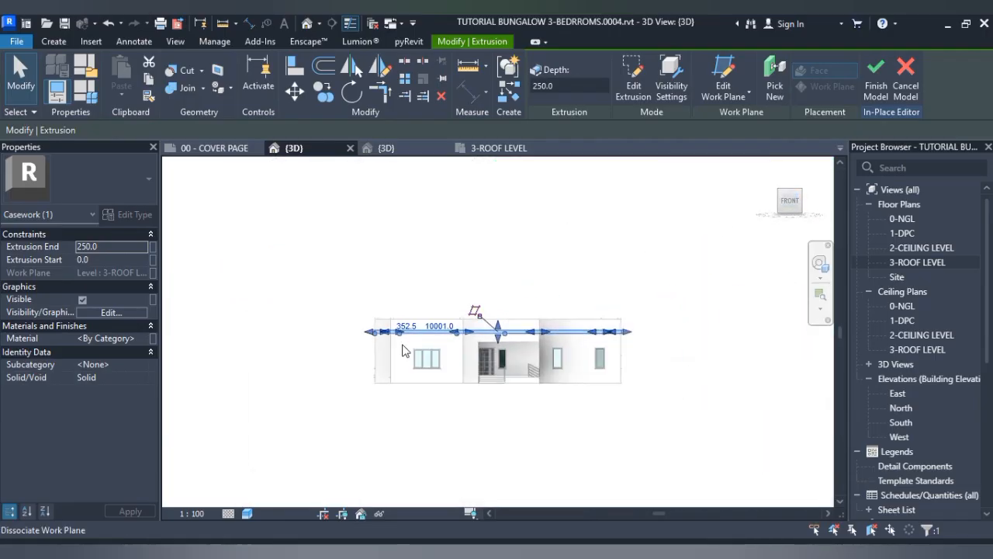
scroll(408, 399, "up", 2)
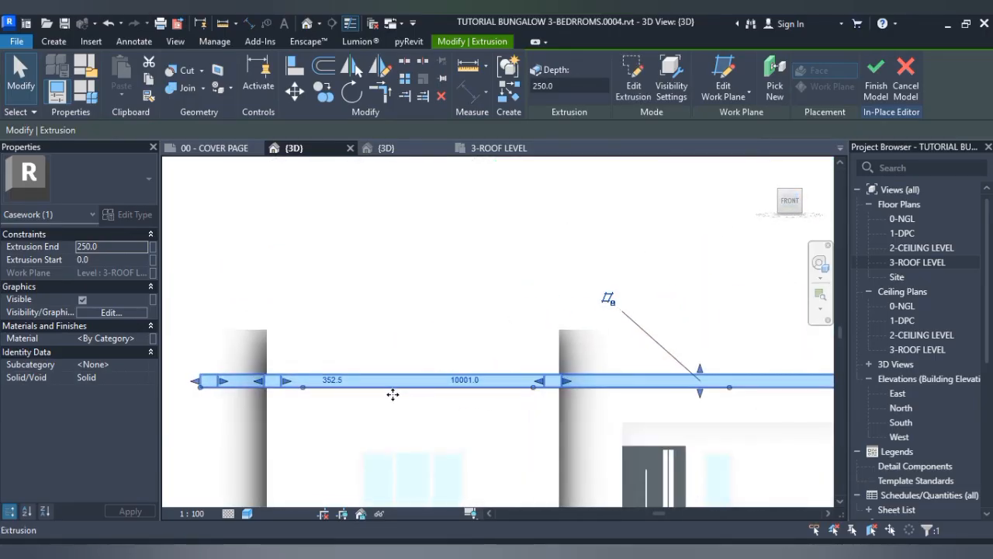
left_click(122, 246)
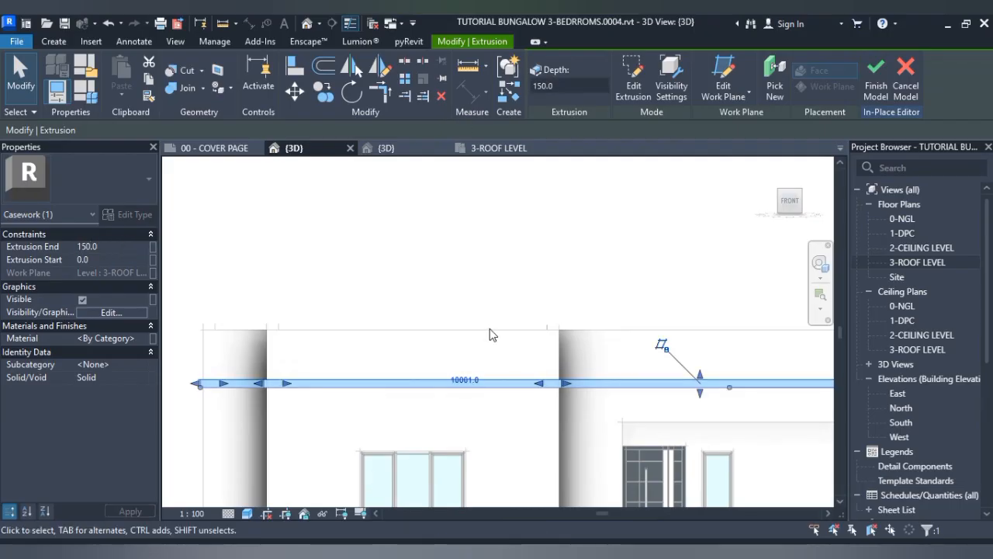
- Turn off the Move command's Constrain option and try to raise the casework extrusion to the parapet top
left_click(295, 93)
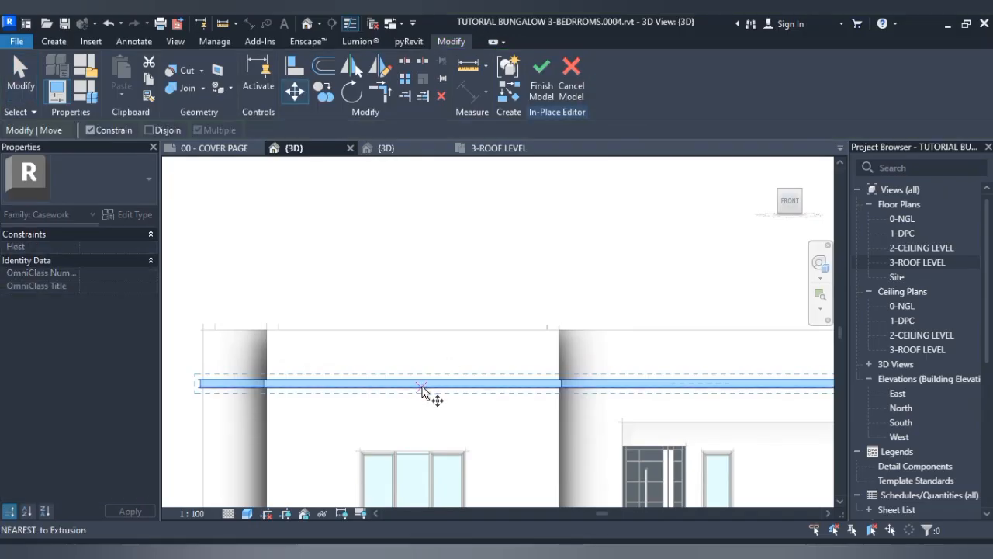
scroll(422, 395, "up", 3)
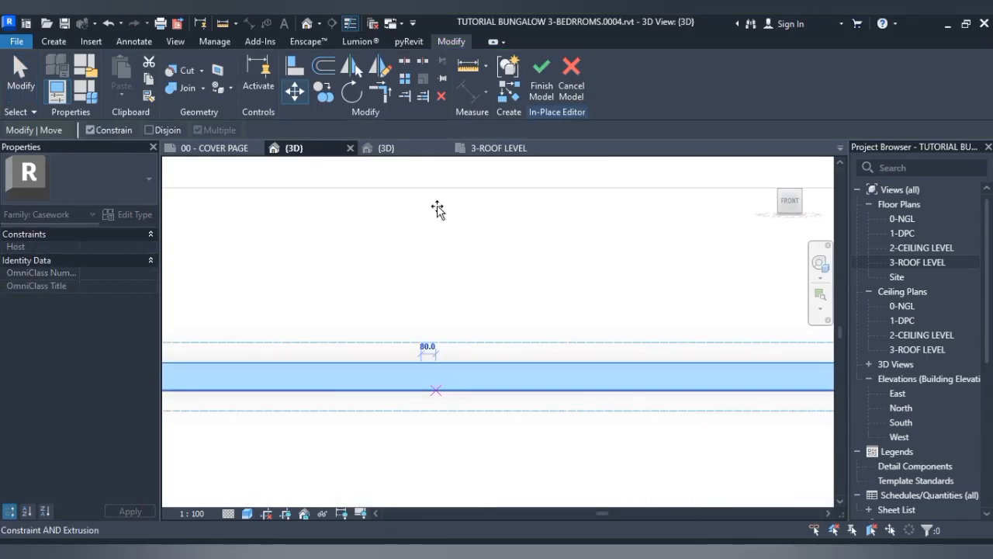
left_click(90, 131)
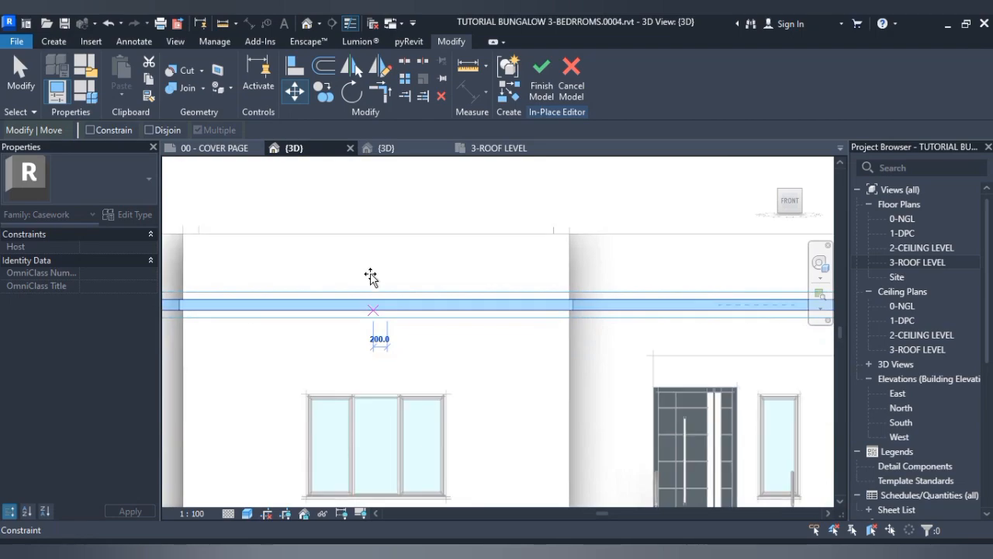
scroll(370, 275, "down", 3)
middle_click_drag(383, 259, 388, 309)
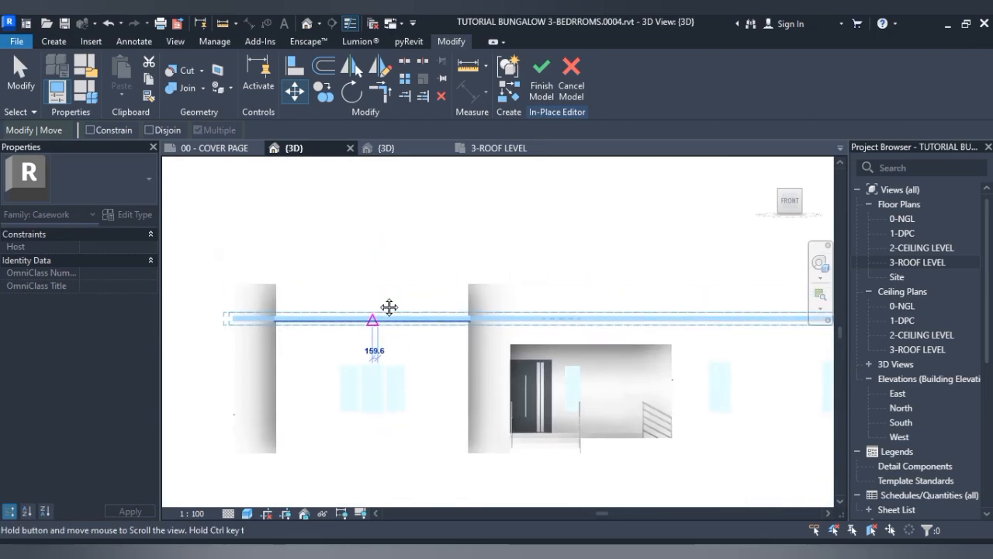
left_click(389, 285)
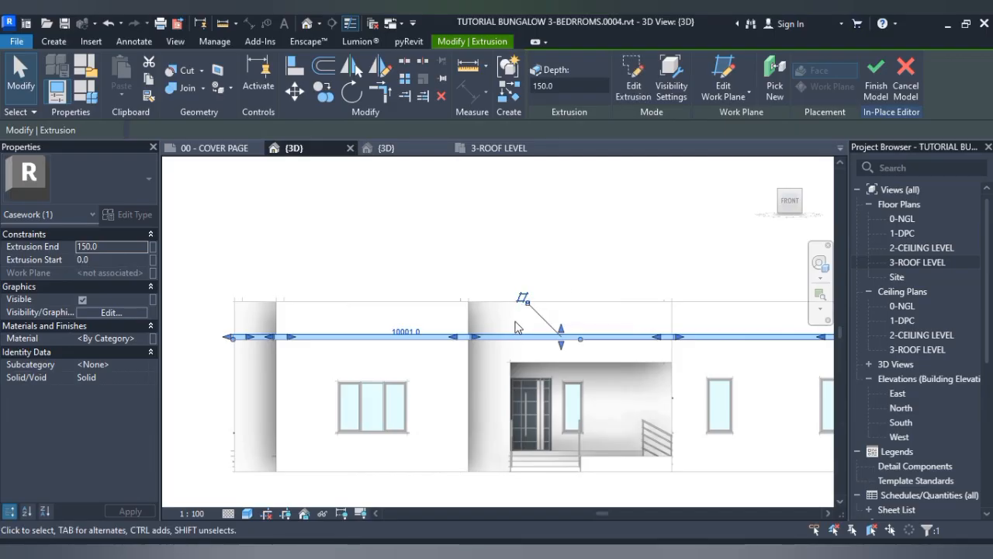
- Move the casework extrusion vertically from its underside midpoint so that it sits on top of the parapet walls
left_click(521, 345)
left_click(521, 345)
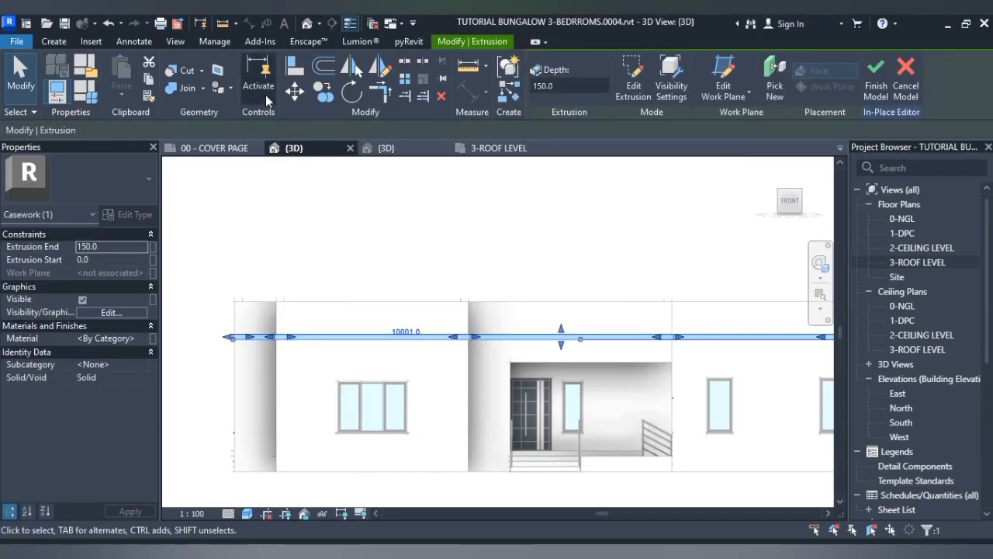
left_click(296, 90)
scroll(364, 334, "up", 3)
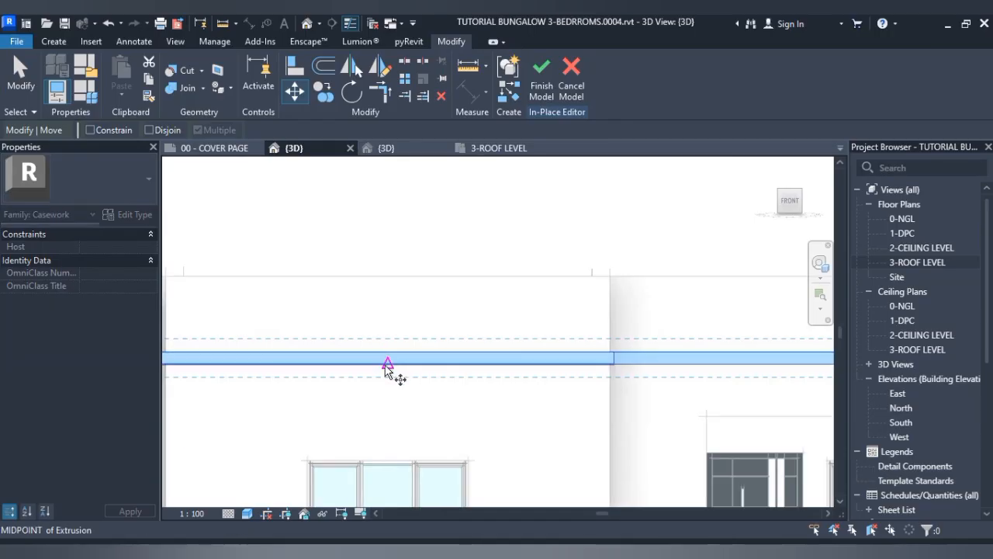
left_click(388, 361)
left_click(391, 271)
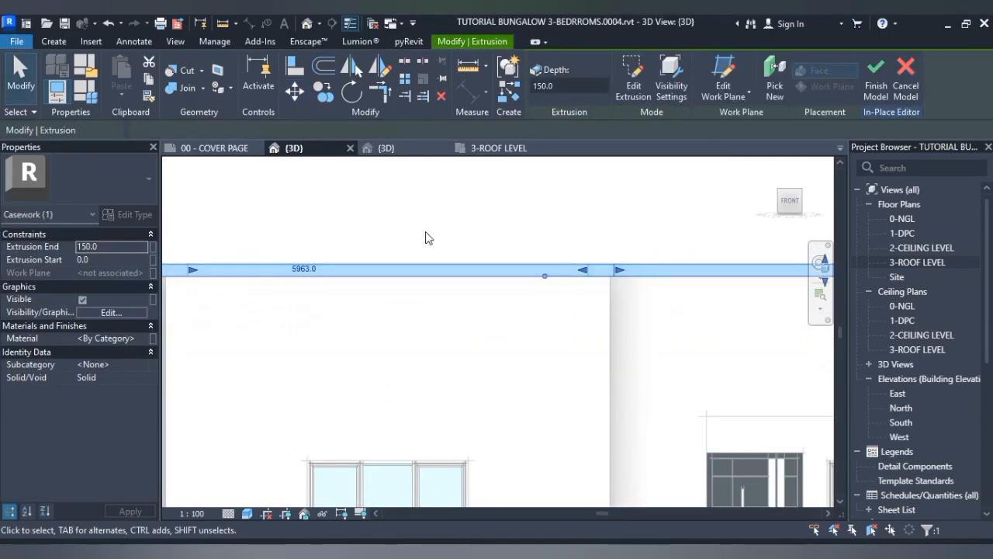
- Finish the in-place casework model of the parapet cap
left_click(426, 237)
scroll(427, 237, "down", 5)
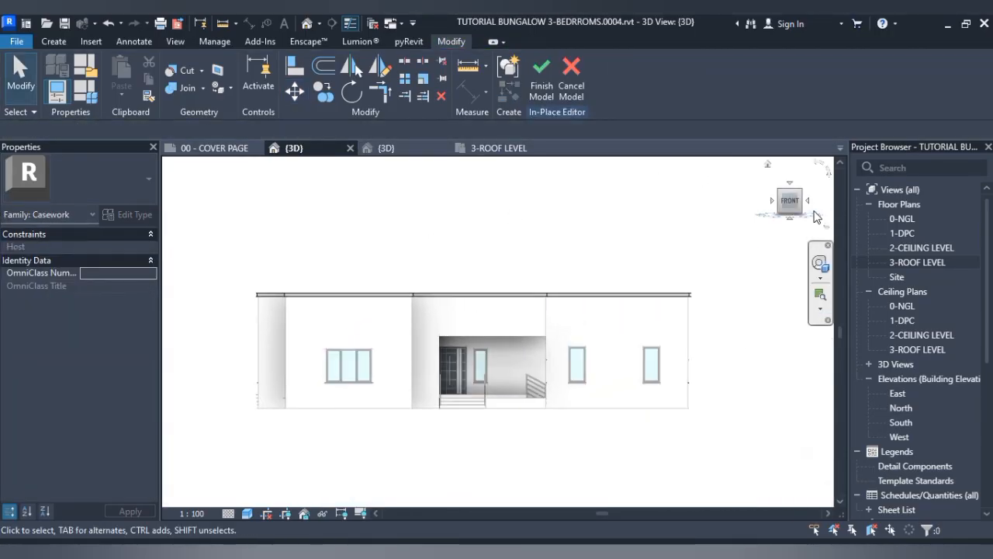
left_click(804, 214)
left_click_drag(759, 236, 501, 251)
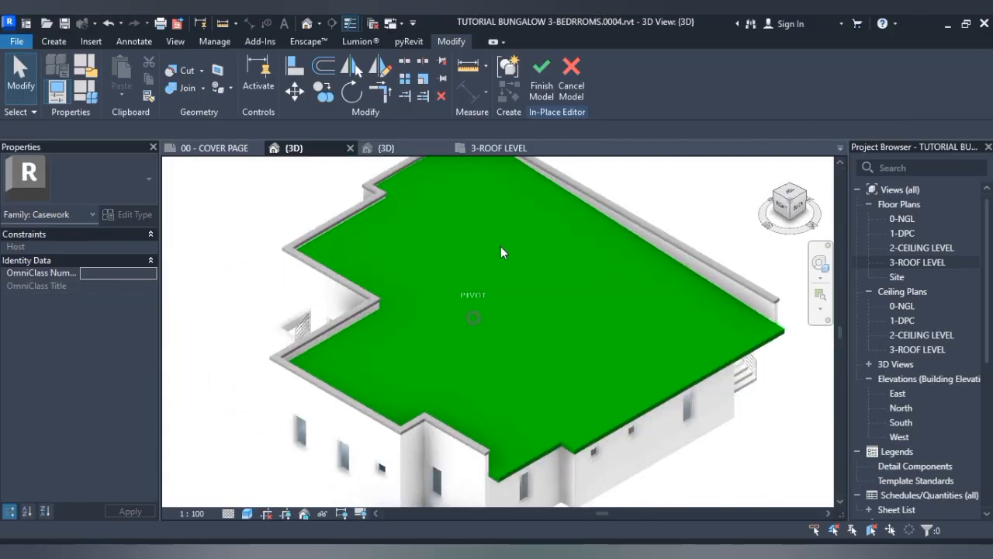
middle_click_drag(513, 244, 610, 258, "shift")
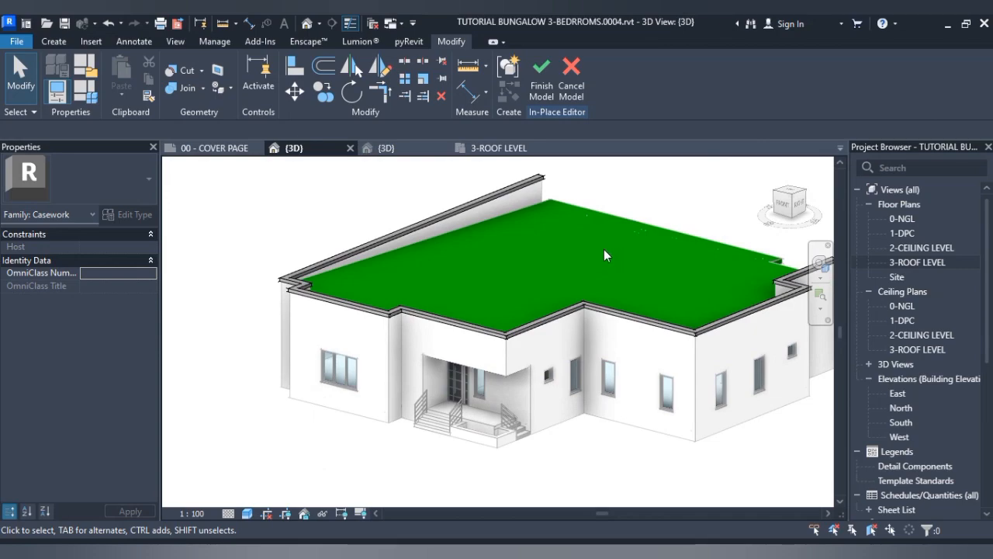
left_click(542, 78)
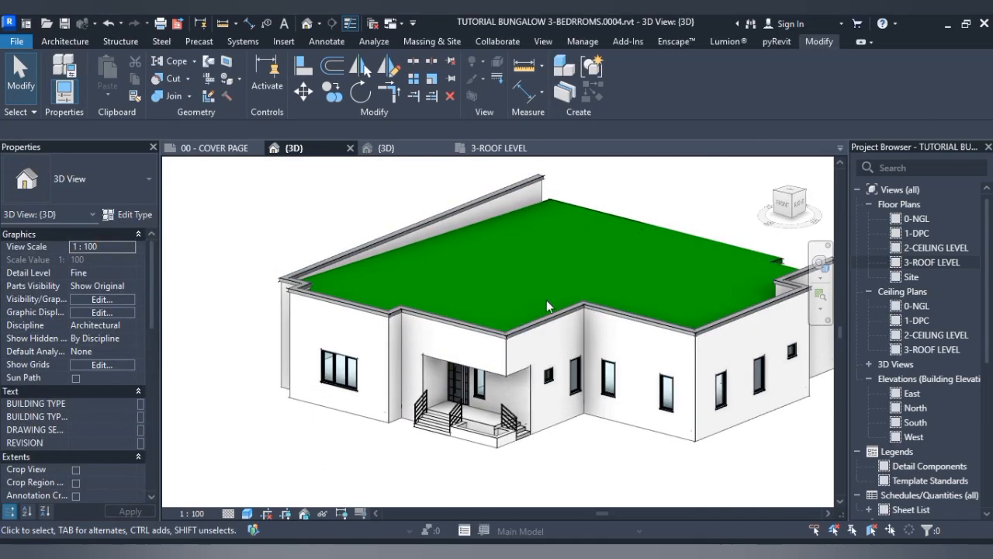
- Examine the parapet cap's overhang at the wall corners, in the front view and around the whole roof in 3D
scroll(398, 328, "up", 6)
scroll(471, 273, "down", 1)
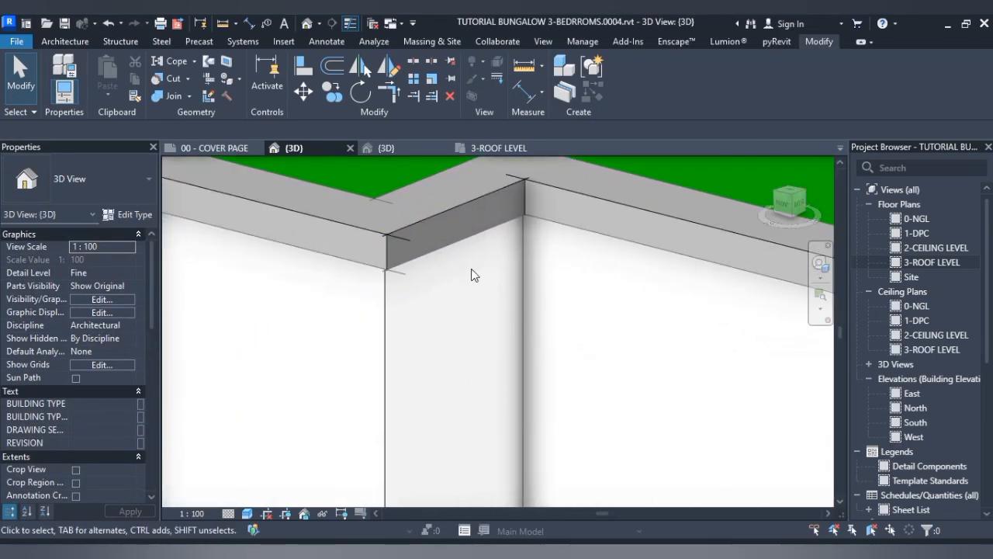
scroll(527, 208, "down", 3)
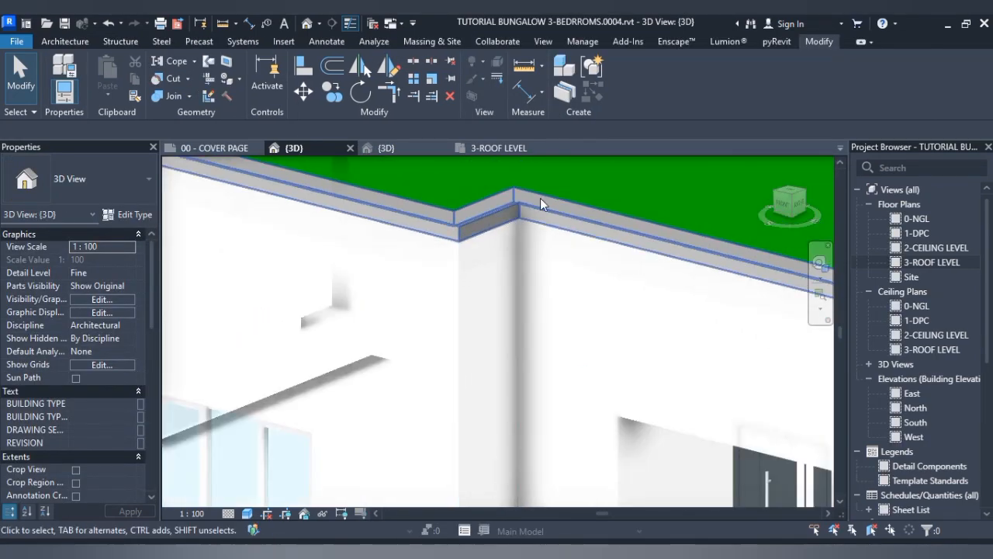
left_click(784, 204)
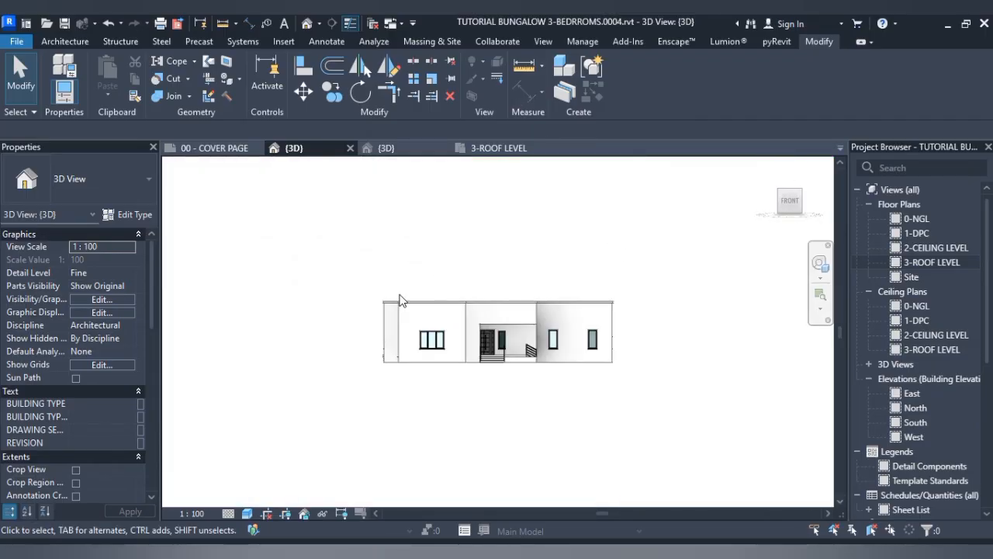
scroll(407, 295, "up", 4)
scroll(251, 321, "up", 4)
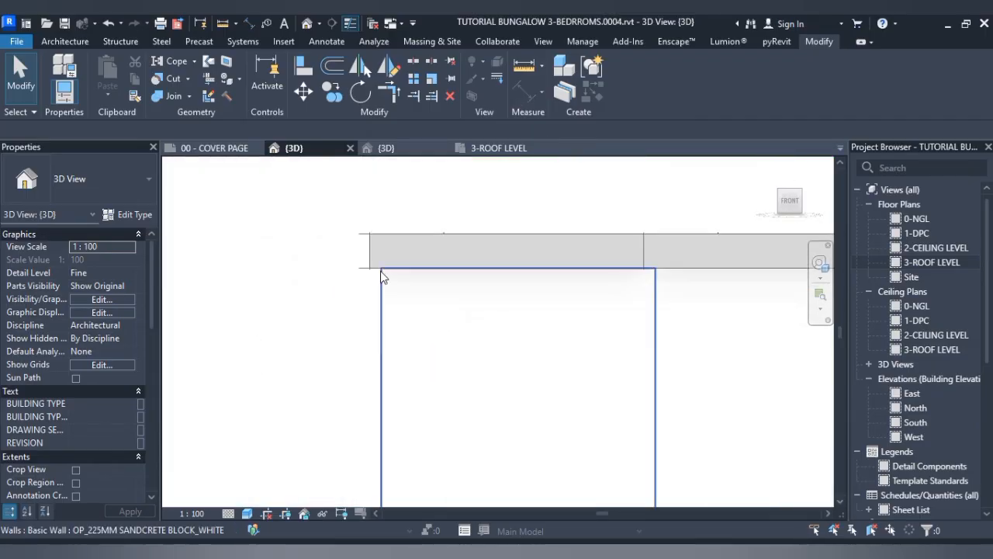
scroll(384, 284, "down", 5)
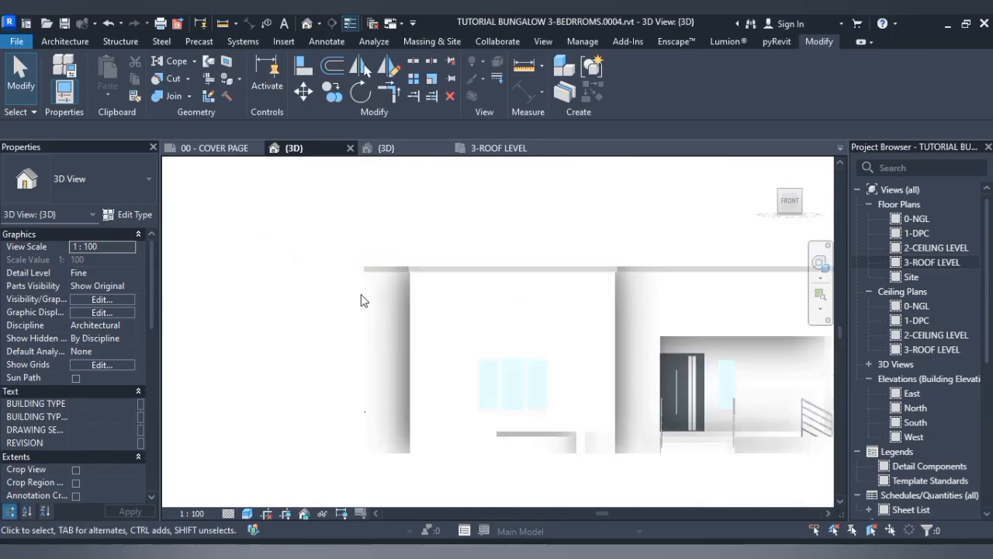
left_click_drag(797, 210, 749, 204)
scroll(749, 190, "down", 2)
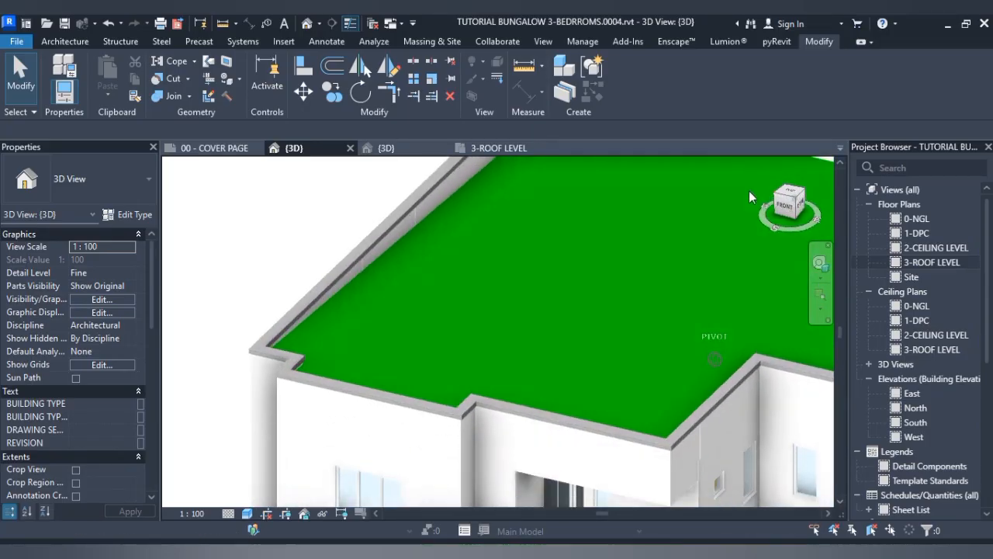
scroll(569, 302, "down", 5)
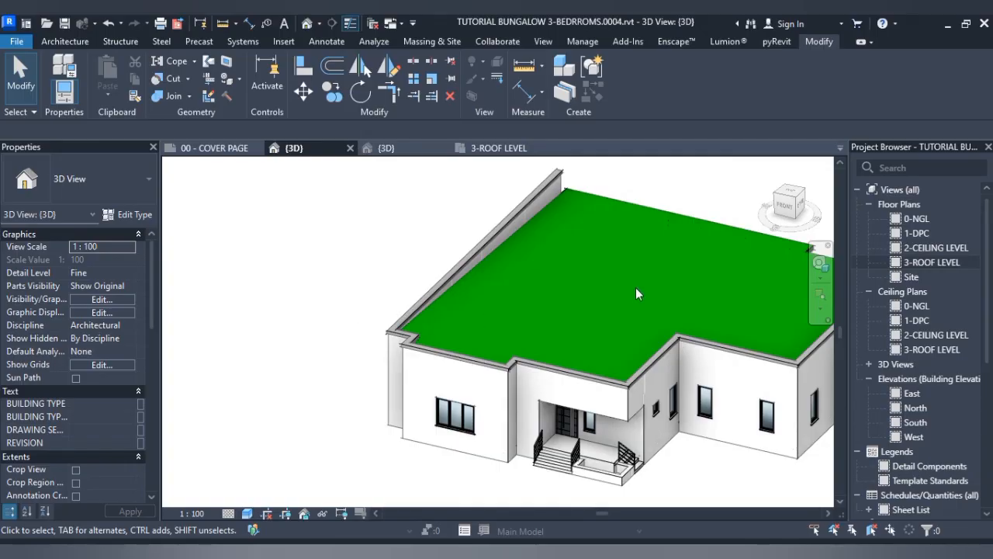
middle_click_drag(601, 293, 480, 285)
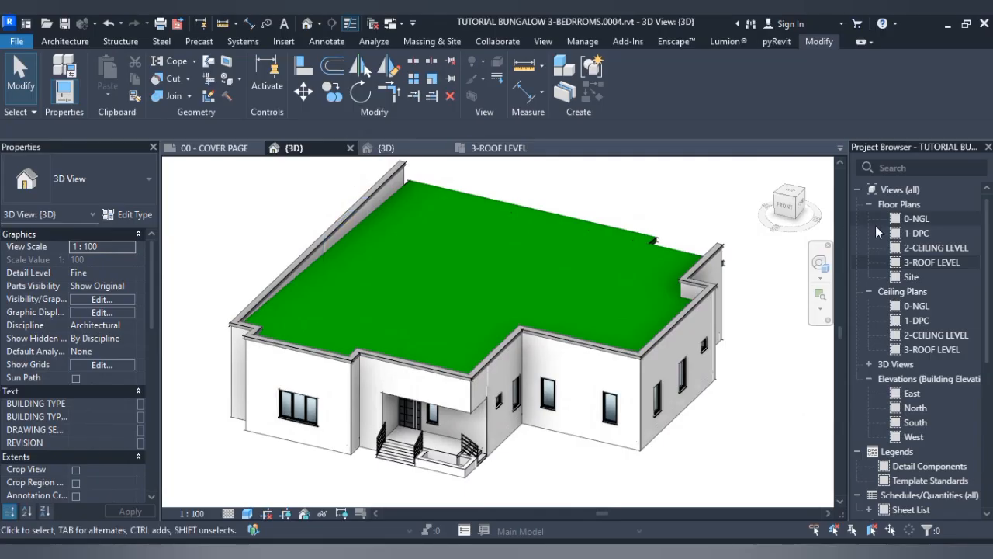
scroll(443, 492, "up", 2)
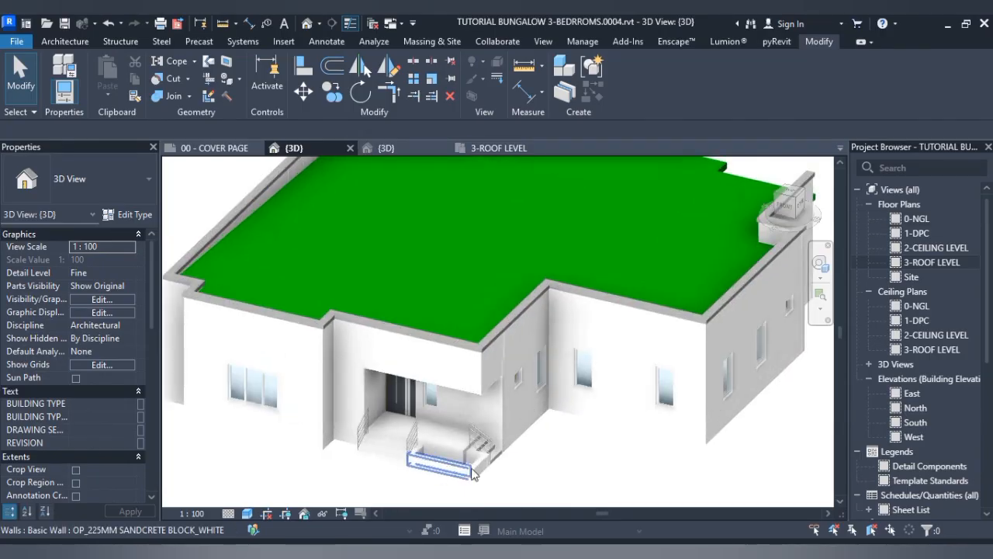
- Open the 0-NGL floor plan at the planter beside the entrance steps
double_click(953, 222)
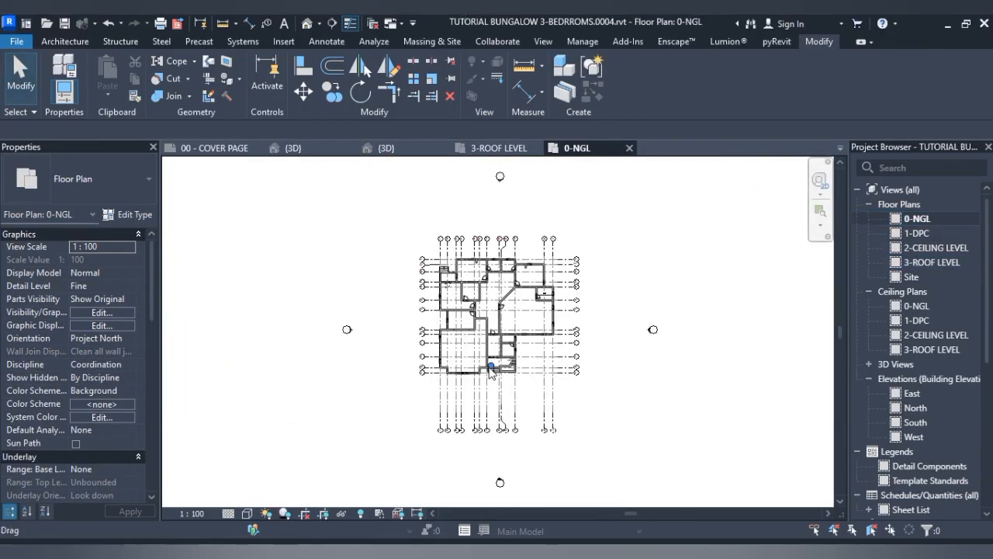
scroll(491, 371, "up", 6)
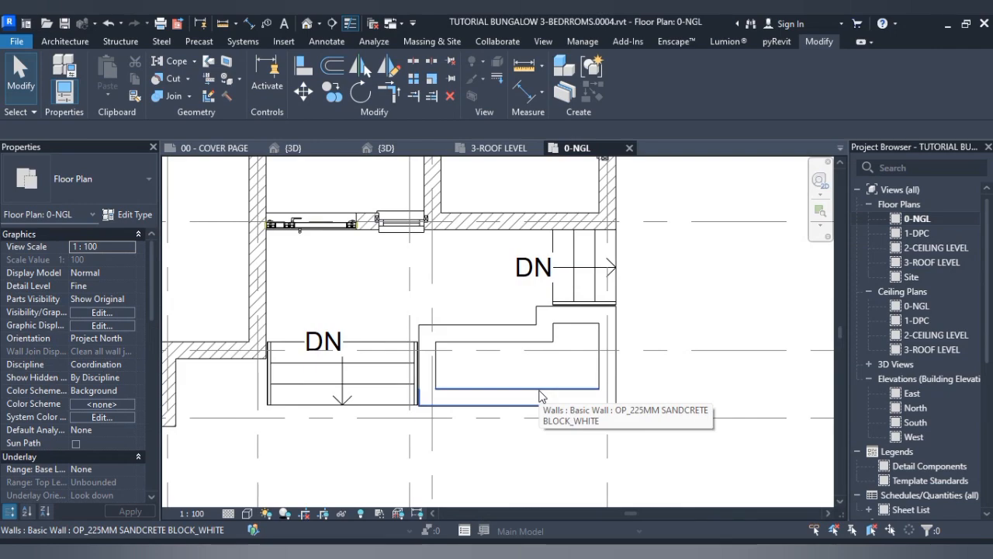
left_click(490, 343)
left_click(499, 301)
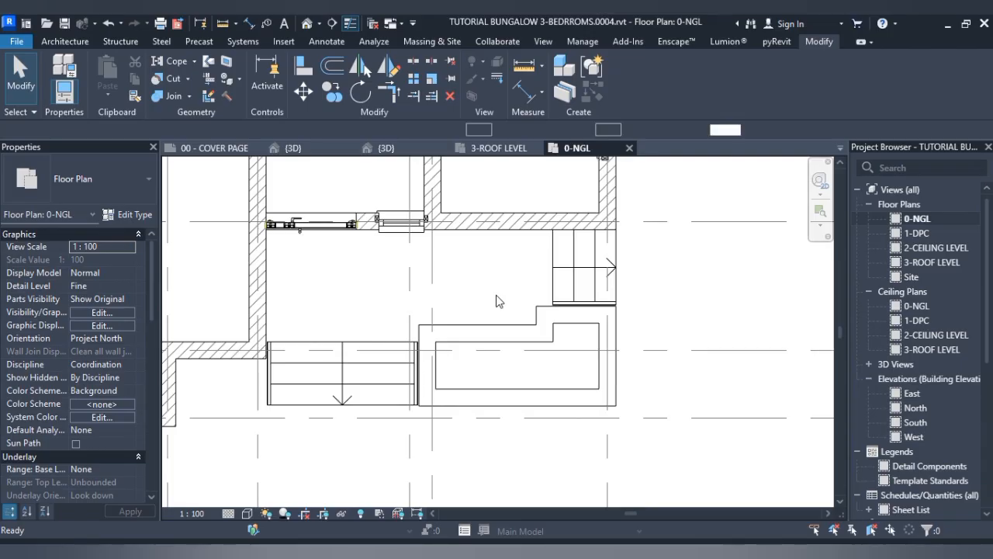
key("w")
key("a")
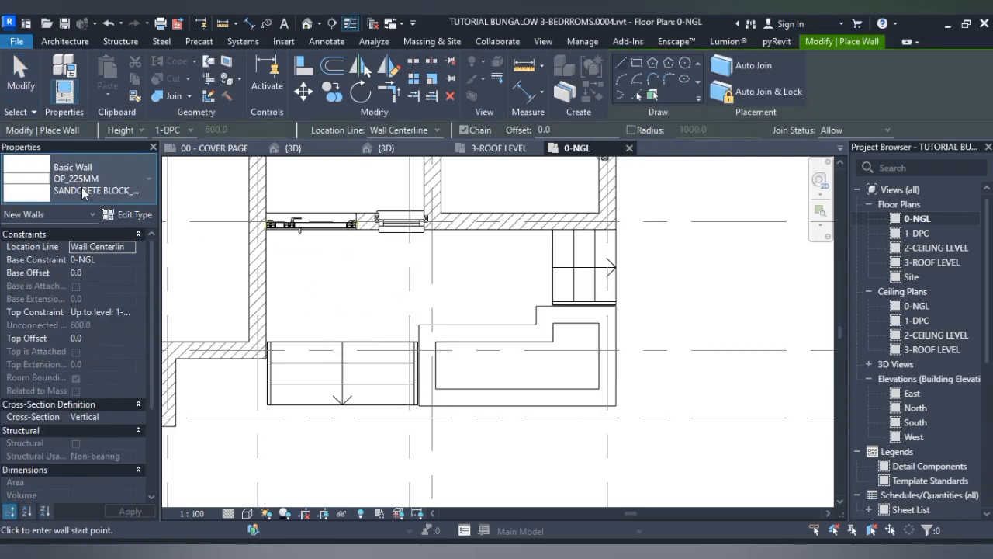
left_click(81, 187)
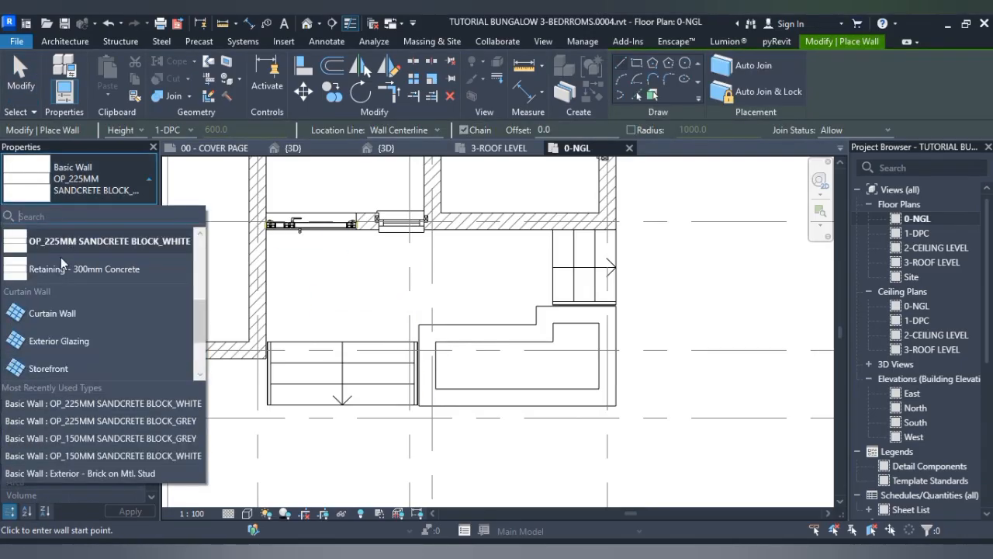
scroll(60, 268, "up", 2)
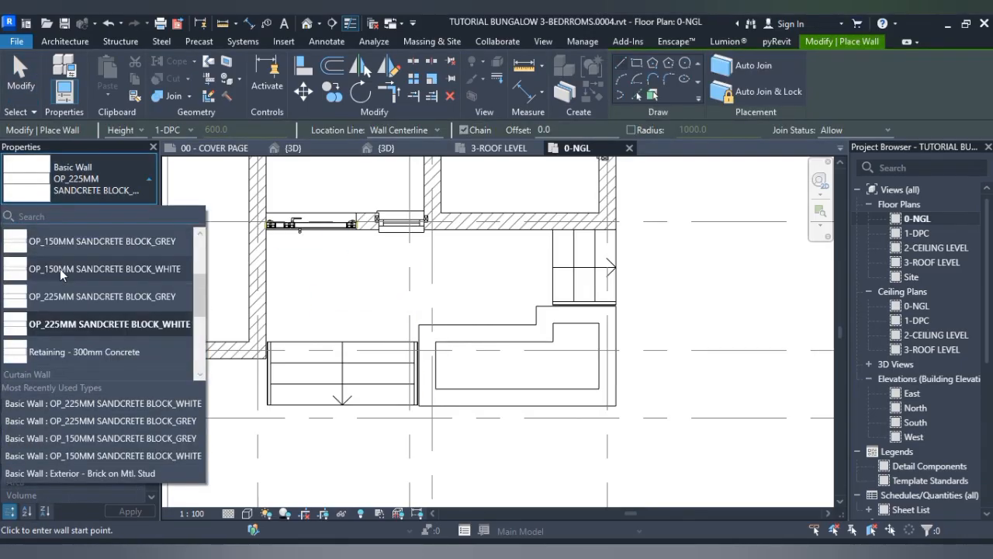
left_click(120, 270)
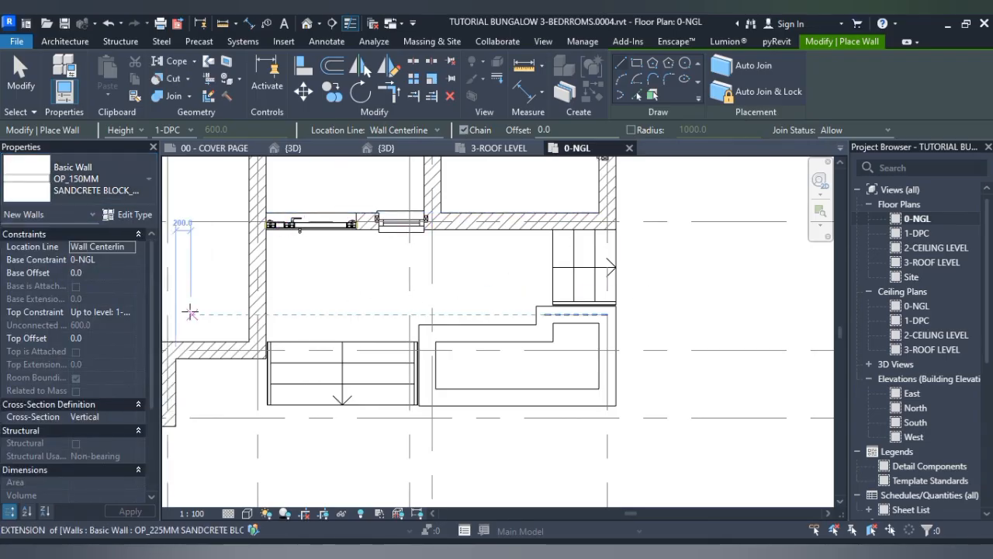
left_click(132, 311)
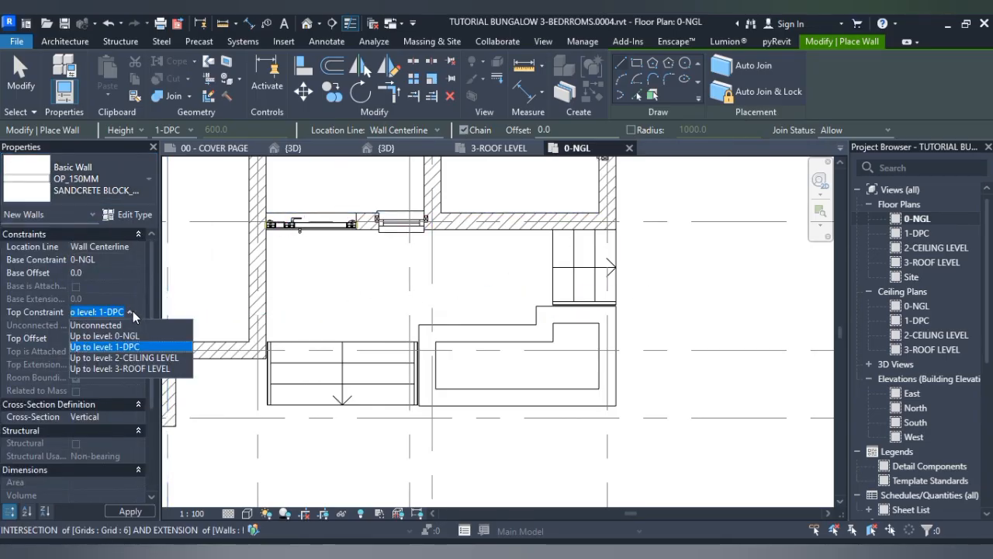
left_click(124, 357)
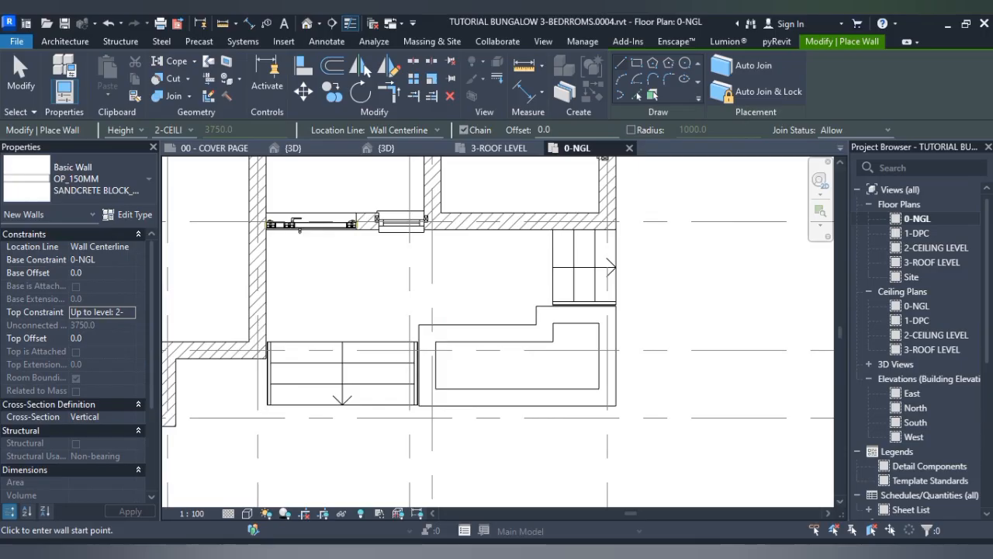
key("Escape")
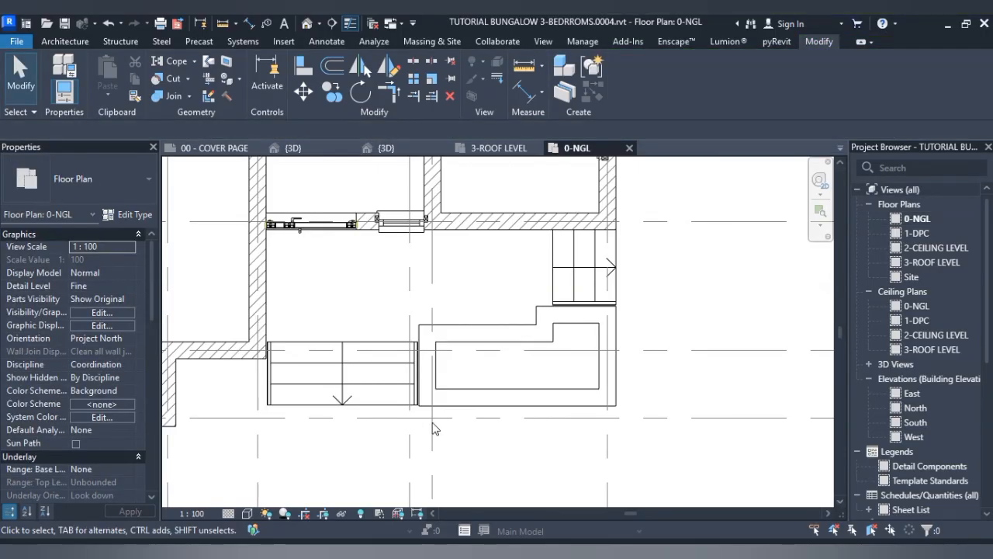
- Draw a wall of the planter's OP_225MM sandcrete type across the planter, from its back wall to its front wall, up to 2-CEILING LEVEL
scroll(431, 400, "up", 3)
left_click(435, 377)
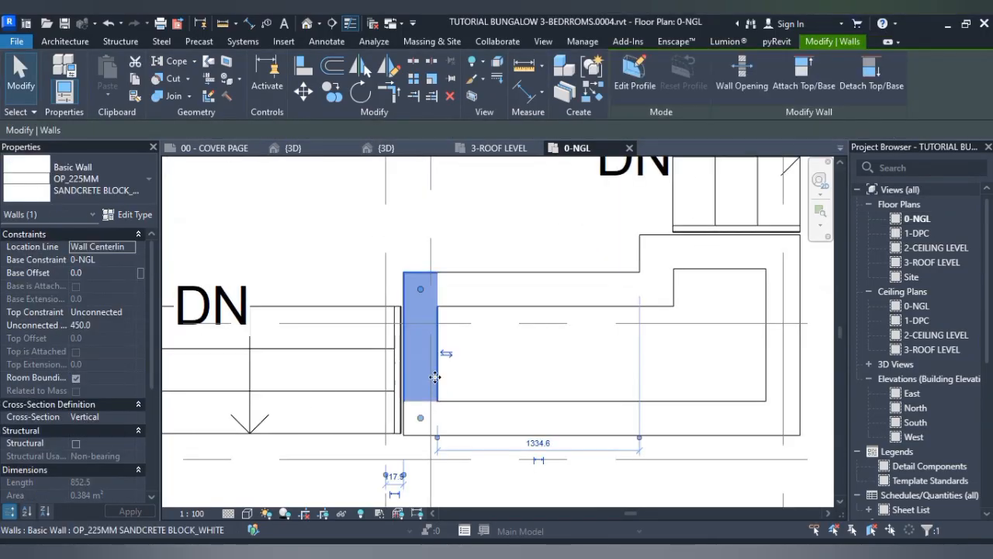
key("c")
key("s")
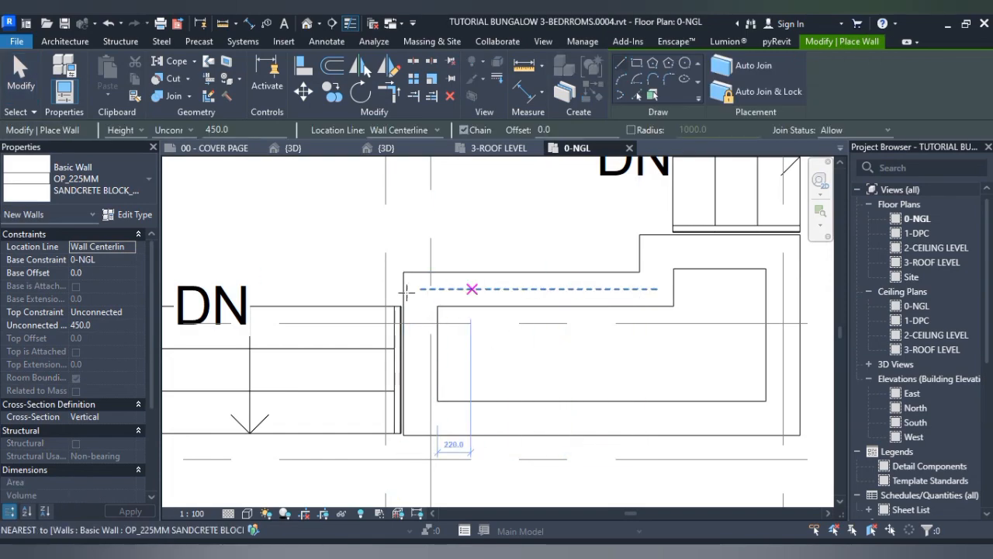
left_click(132, 312)
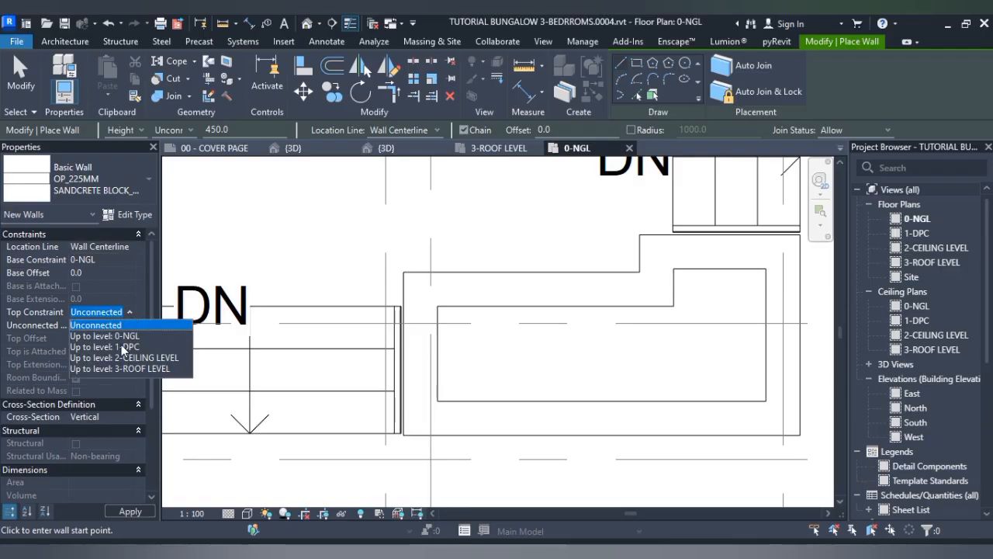
left_click(124, 360)
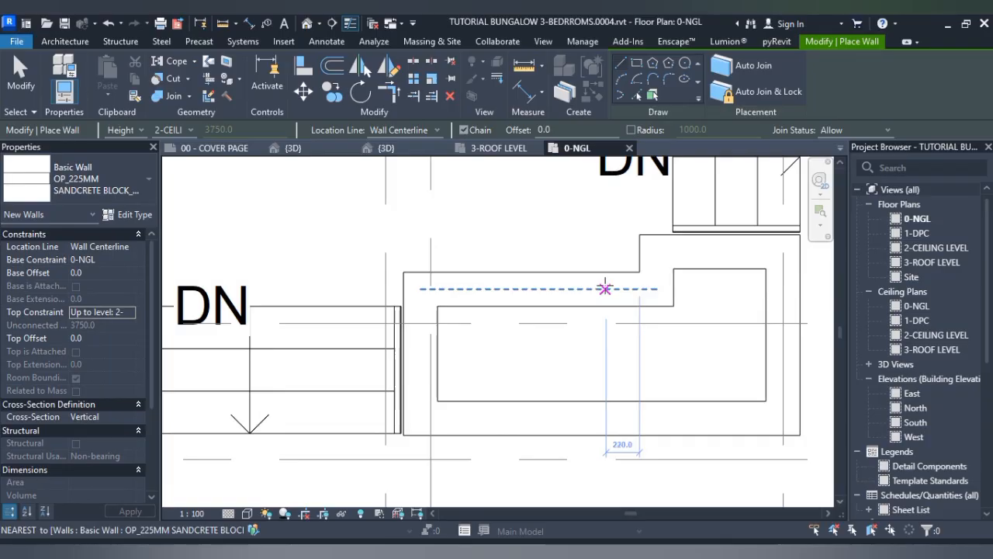
left_click(599, 289)
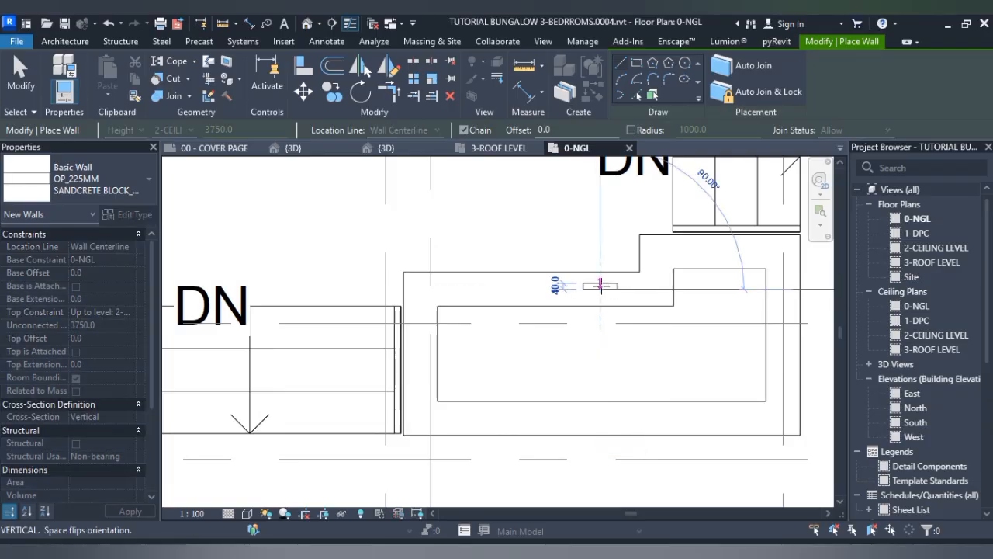
left_click(600, 419)
key("Escape")
key("Escape")
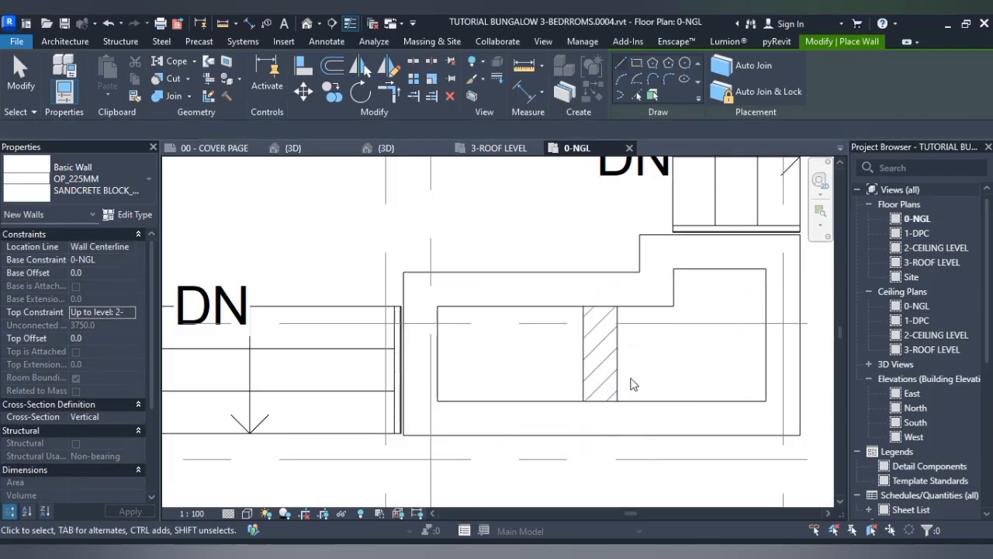
- Dimension the clear distance between the new cross wall and the planter wall beside the entrance steps
key("d")
key("i")
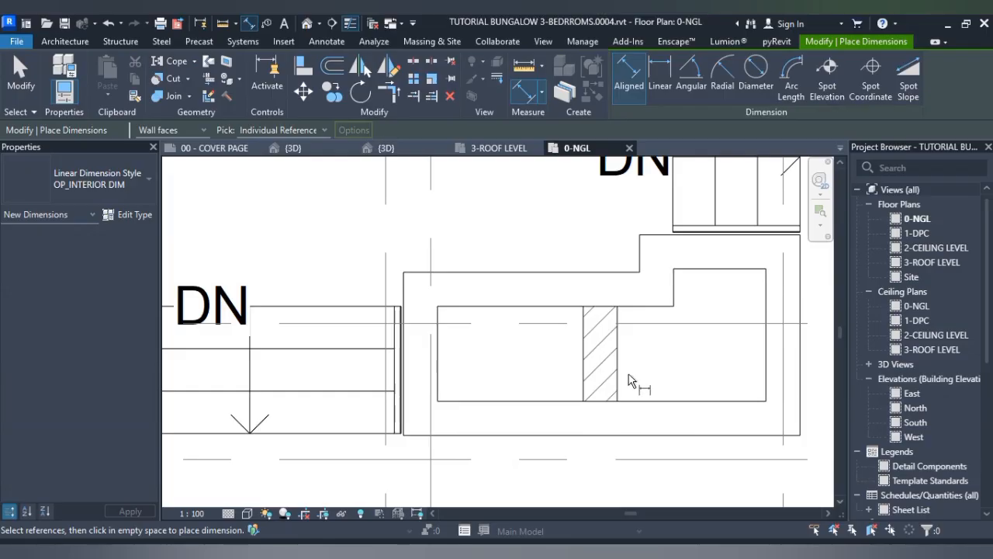
left_click(585, 374)
left_click(439, 371)
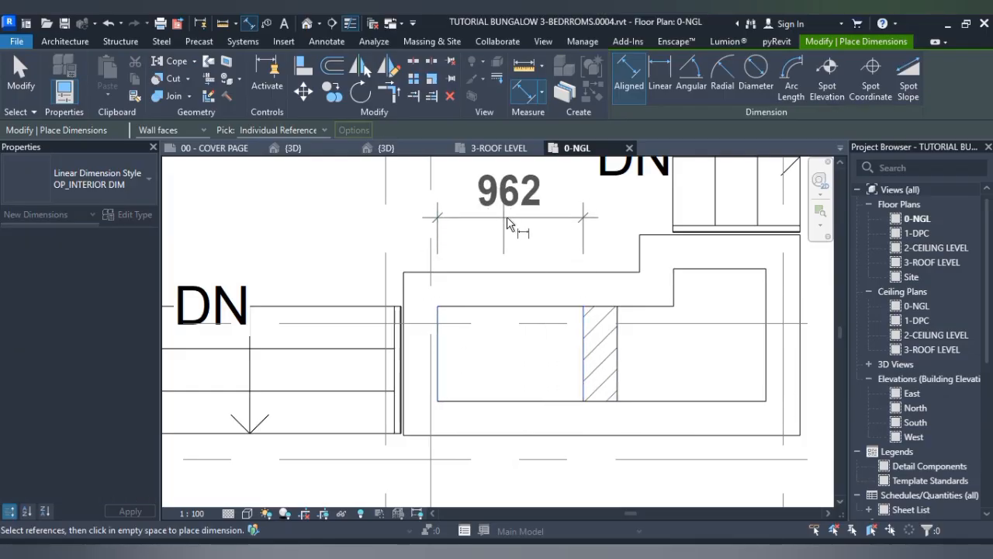
left_click(505, 223)
key("Escape")
key("Escape")
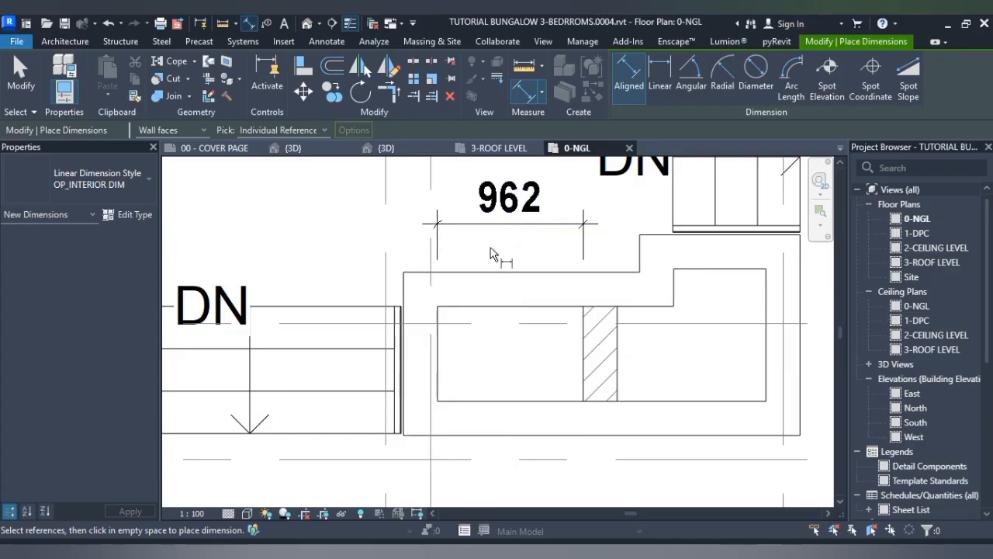
- Set the clear distance between the cross wall and the step-side planter wall to 950 mm
left_click(600, 353)
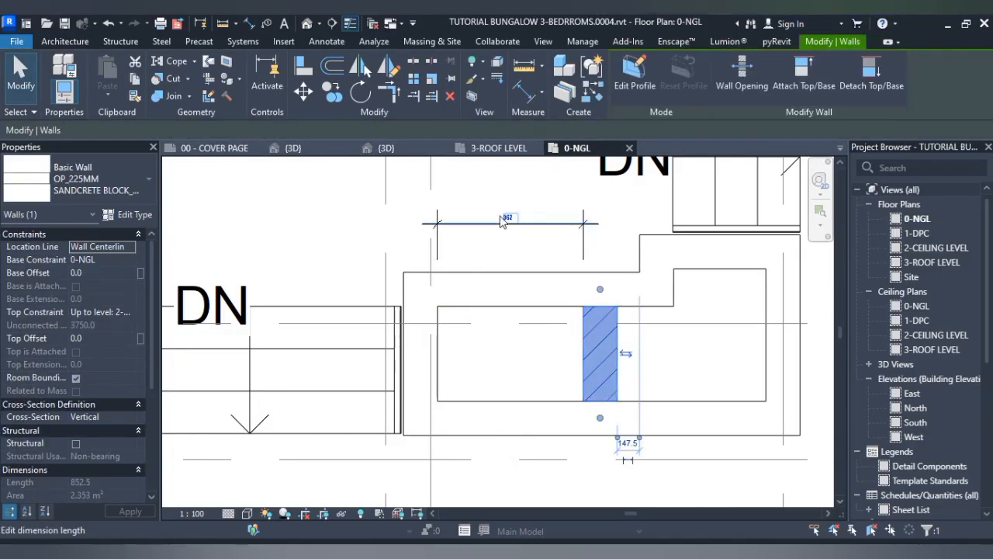
left_click(504, 219)
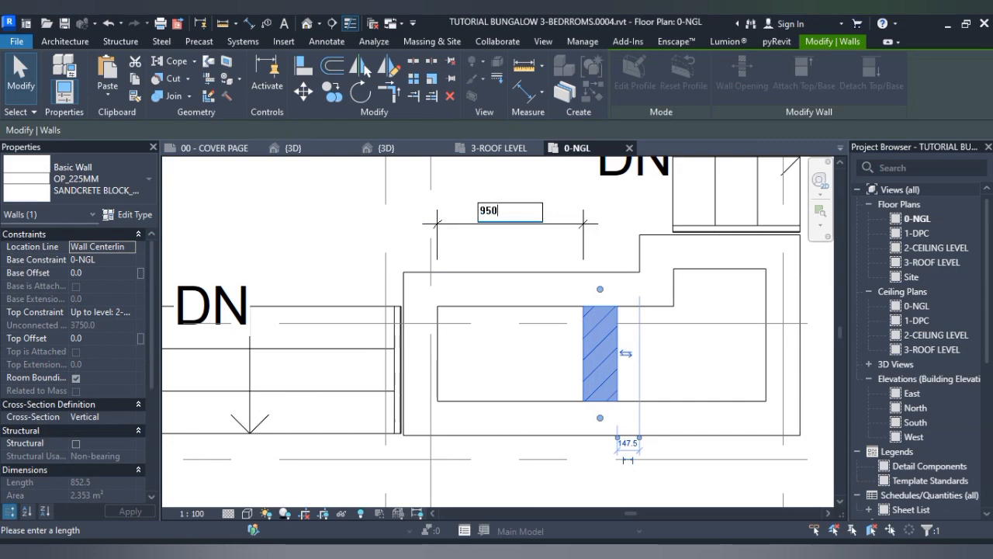
key("Return")
left_click(535, 389)
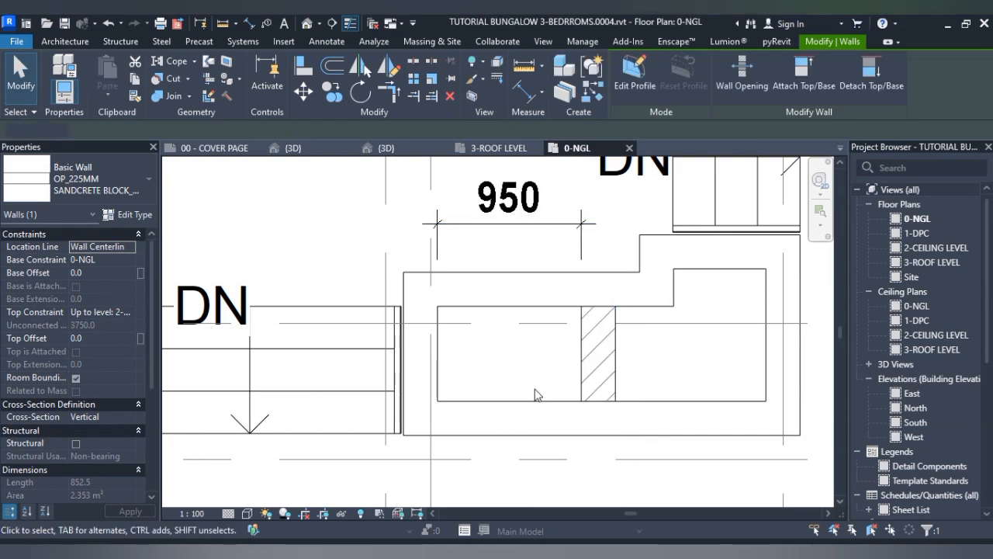
- In the front 3D view, reposition the tall cross wall to leave a clear distance of 1 m from the step-side planter wall
left_click(314, 149)
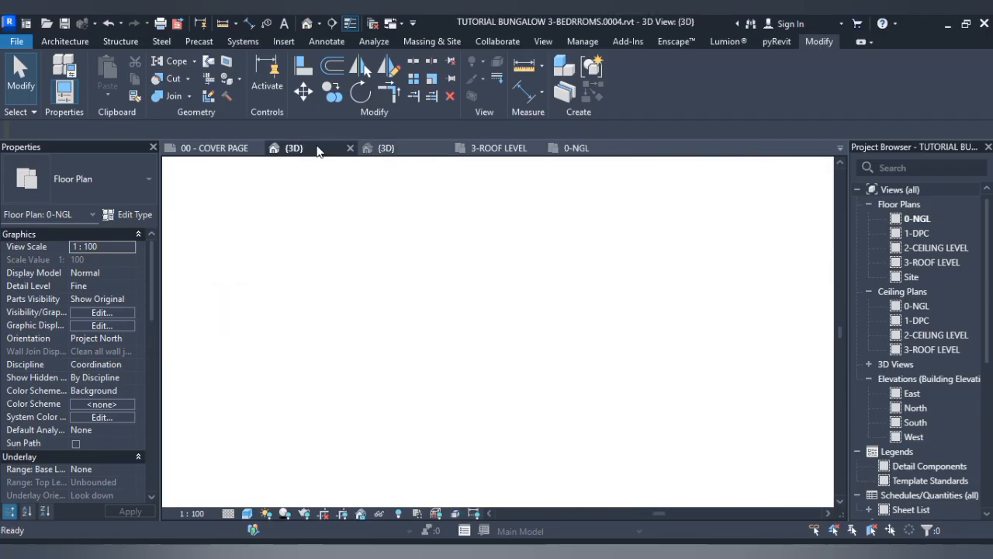
scroll(440, 376, "up", 5)
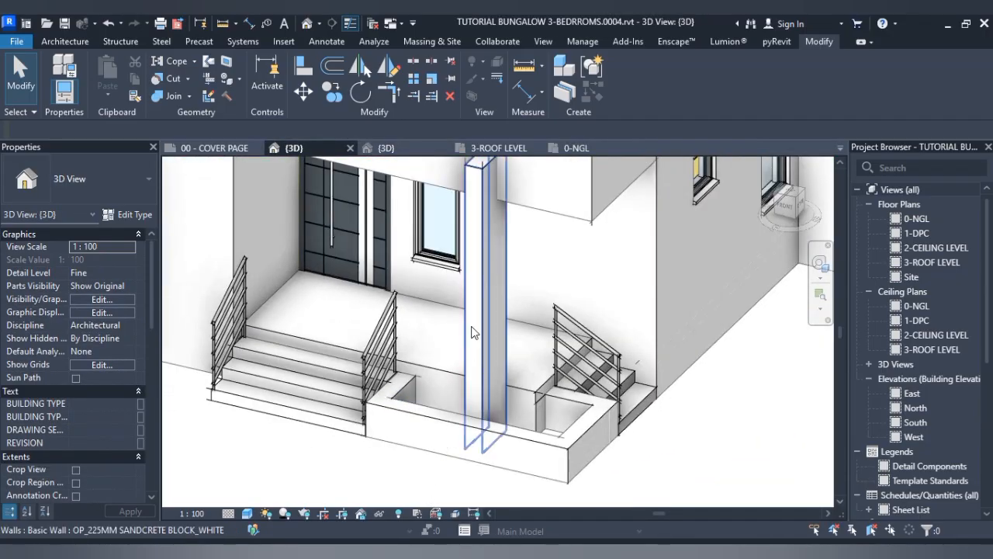
left_click(786, 208)
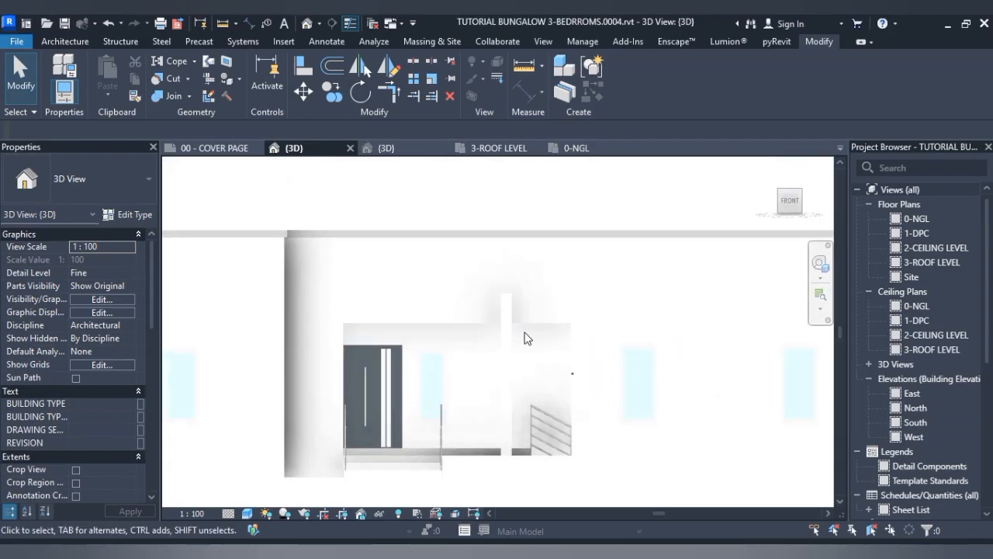
left_click(508, 370)
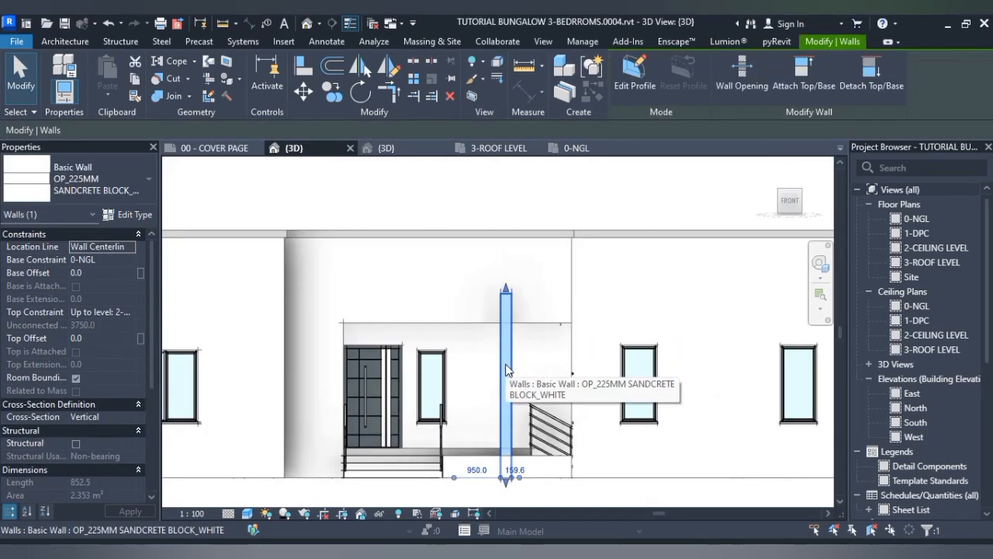
left_click(477, 471)
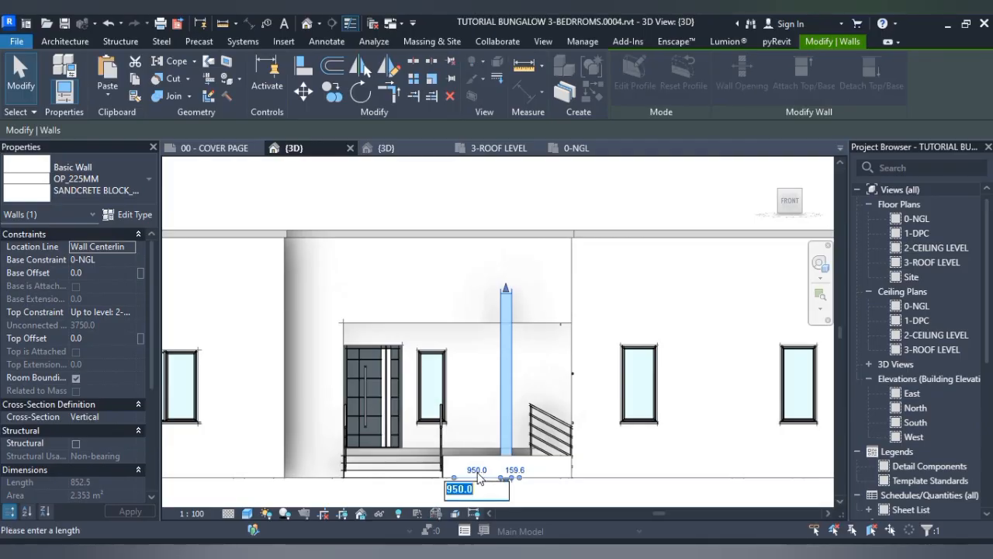
type("1M")
key("Return")
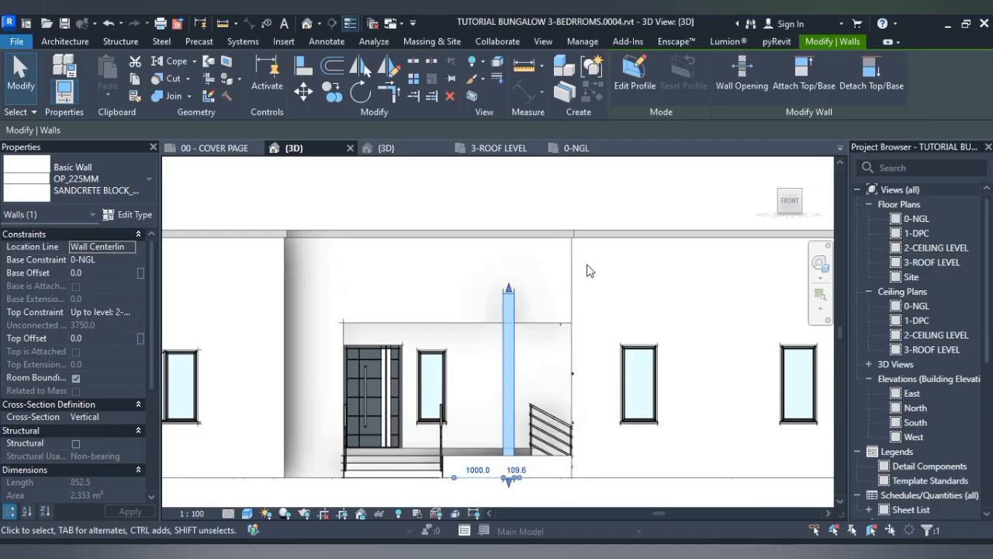
left_click(577, 216)
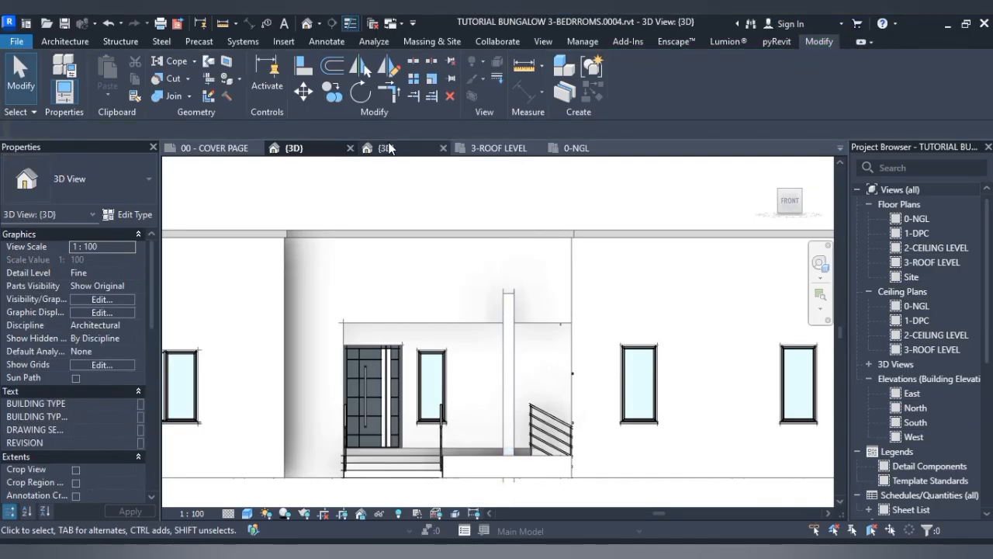
- In the 0-NGL plan, draw matching walls from 1-DPC to 2-CEILING LEVEL along the planter's step side and front, ending at the cross wall
left_click(581, 147)
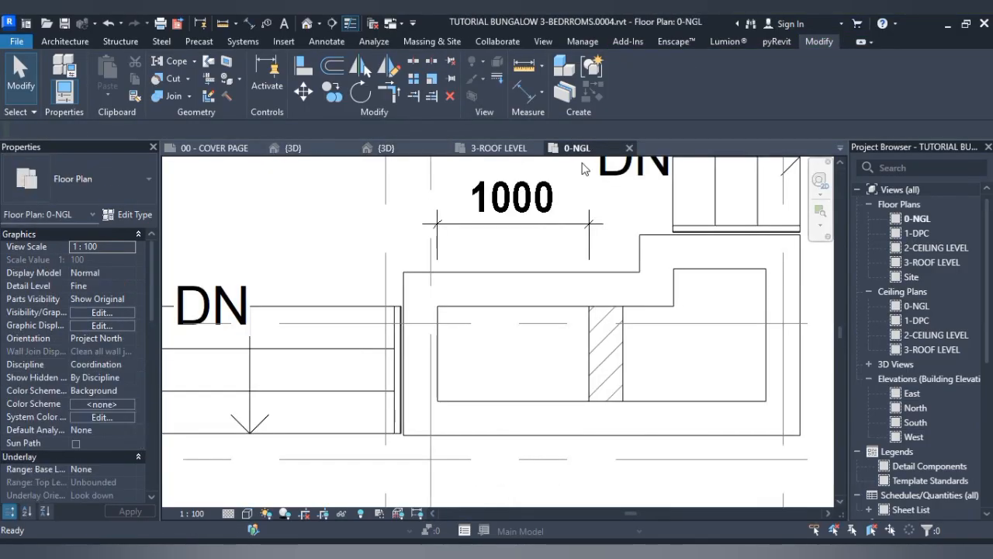
left_click(592, 350)
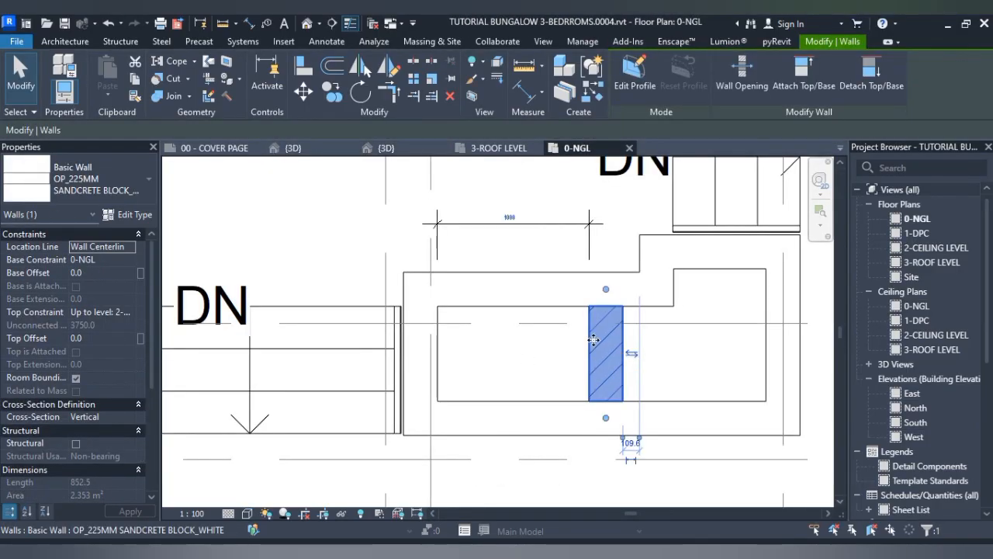
left_click(427, 351)
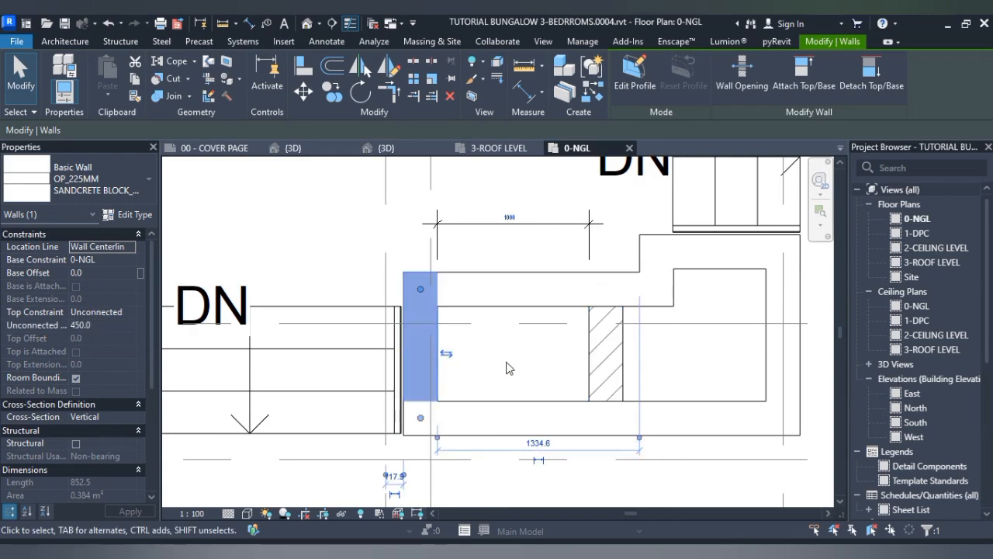
left_click(505, 368)
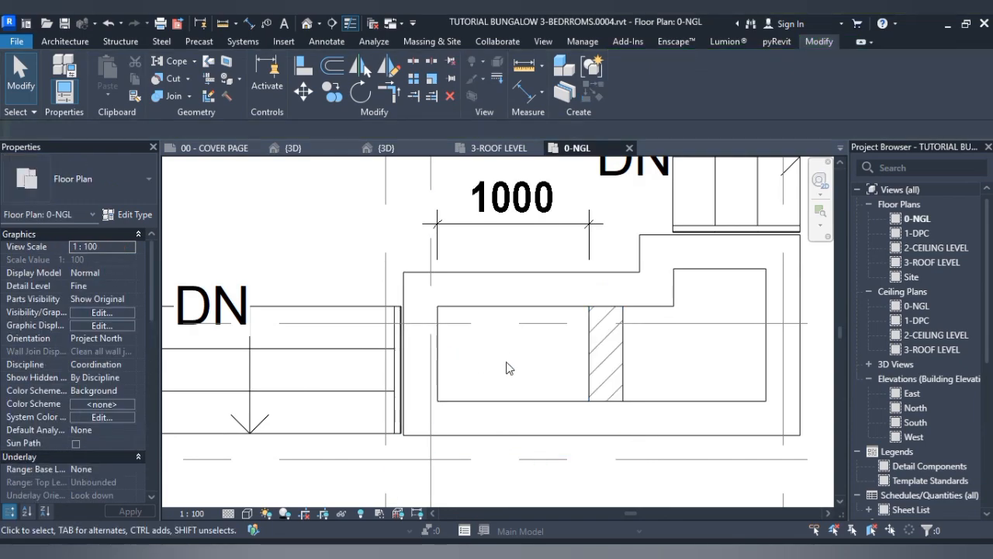
left_click(586, 350)
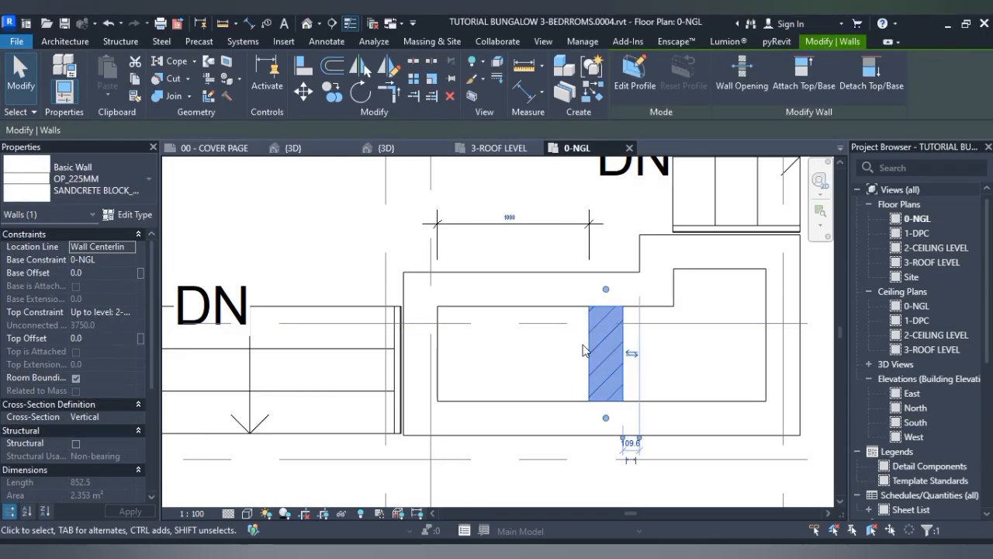
key("c")
key("s")
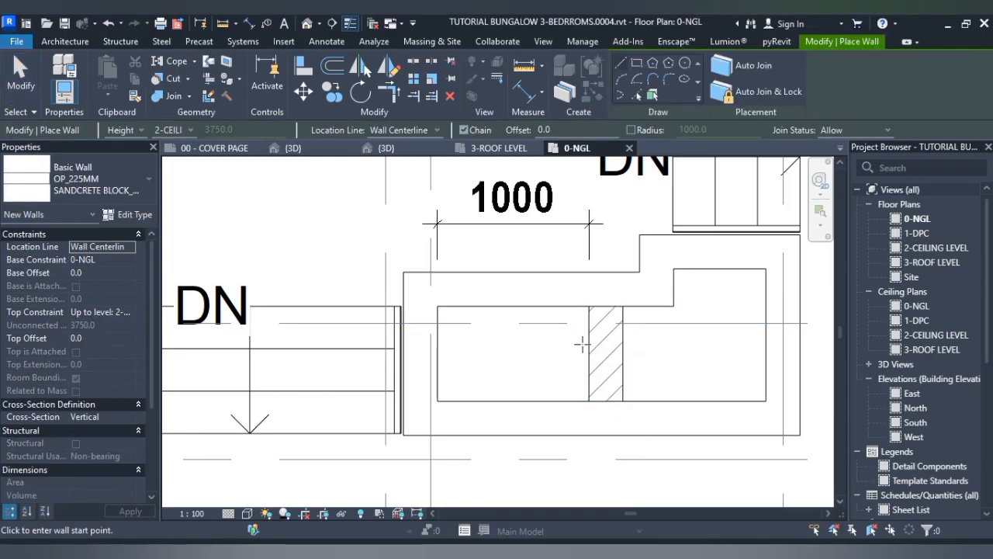
left_click(132, 259)
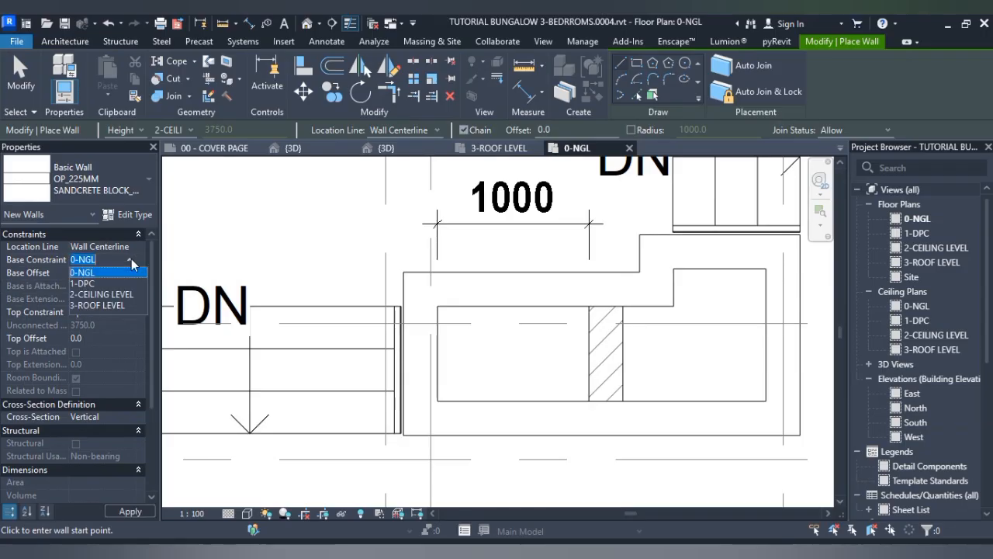
left_click(90, 284)
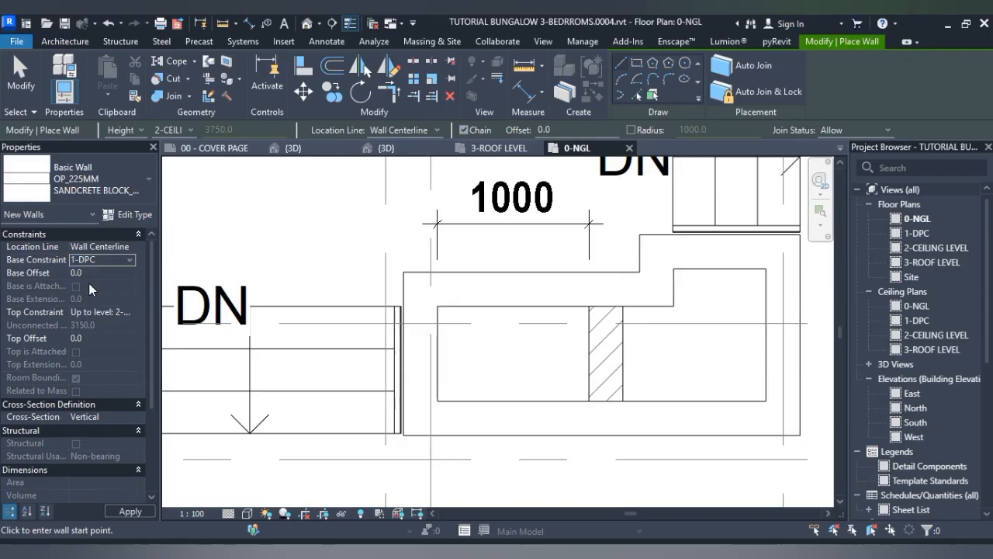
left_click(131, 312)
left_click(131, 314)
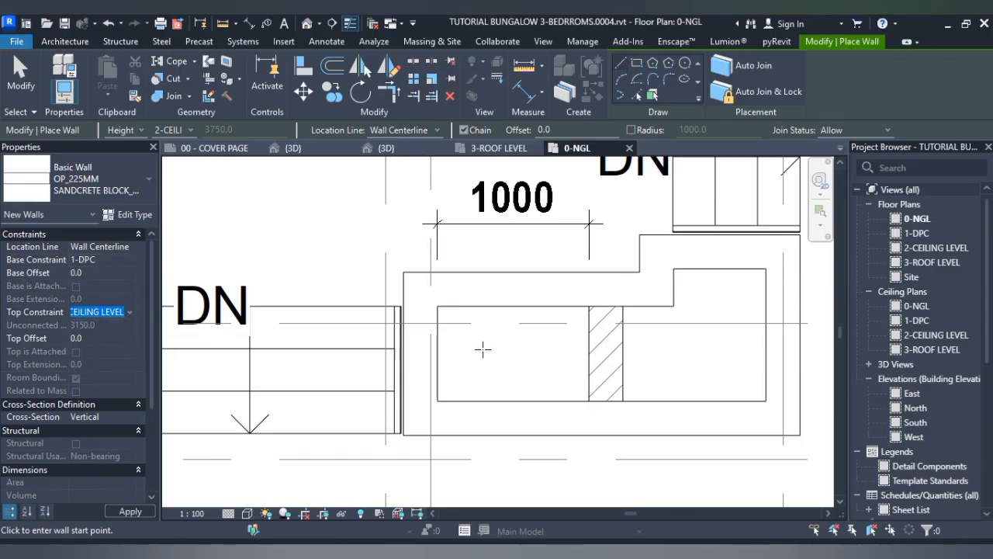
left_click(420, 288)
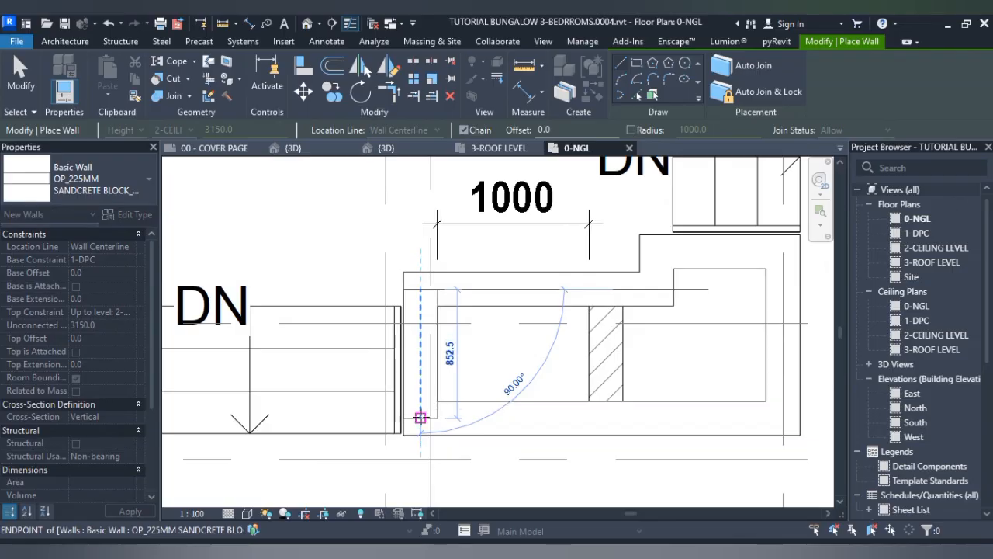
left_click(421, 417)
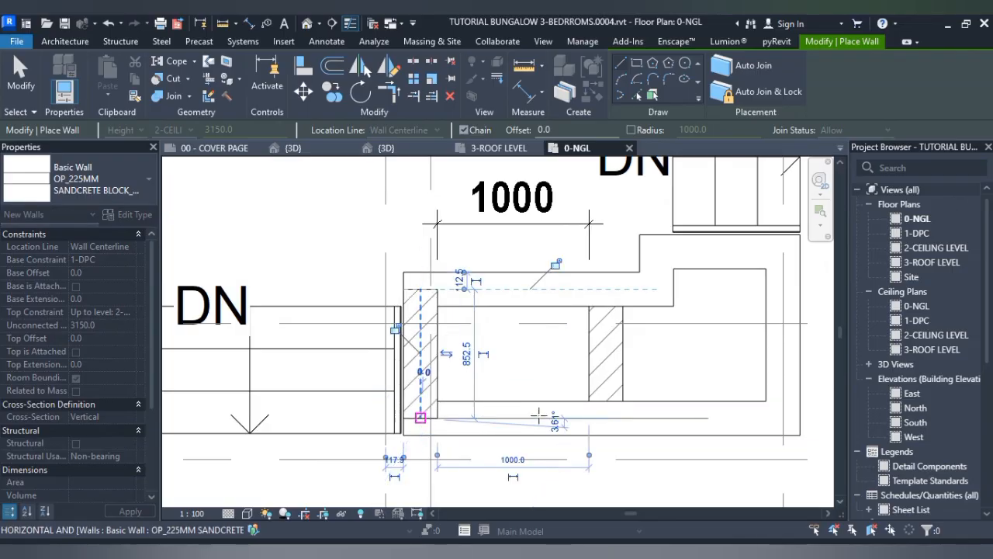
left_click(606, 417)
key("Escape")
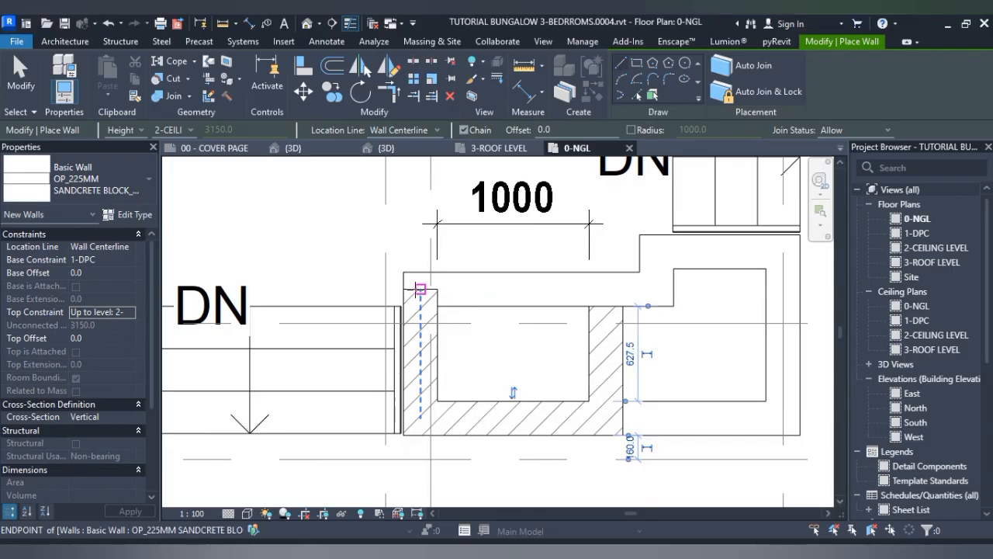
- Close the wall enclosure with a matching wall along the planter's back side up to the cross wall, and return to the front 3D view
left_click(420, 289)
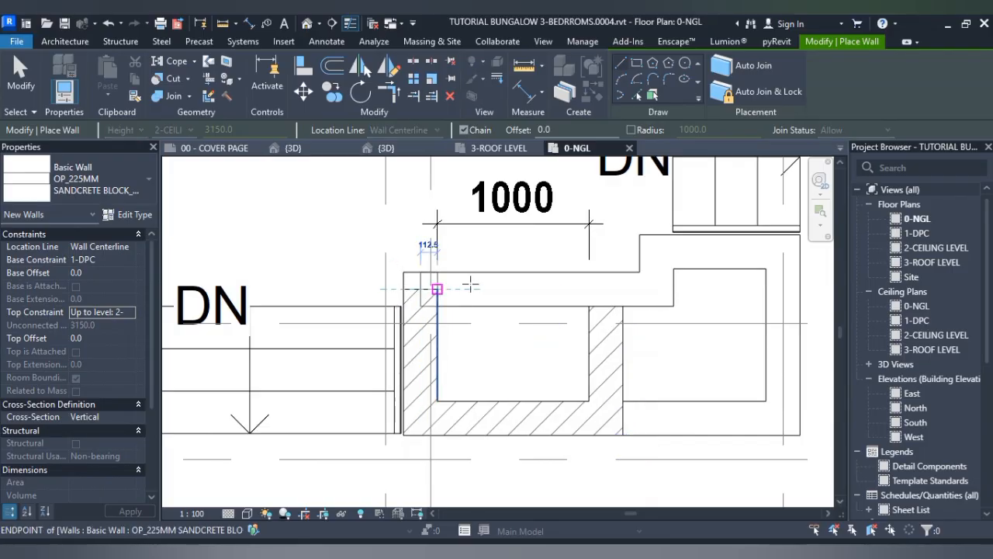
left_click(606, 289)
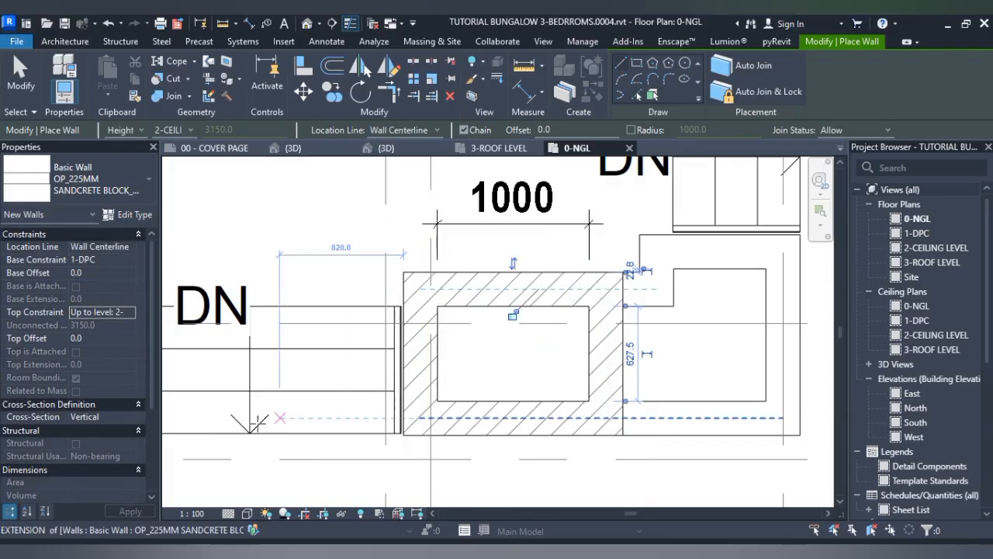
key("Escape")
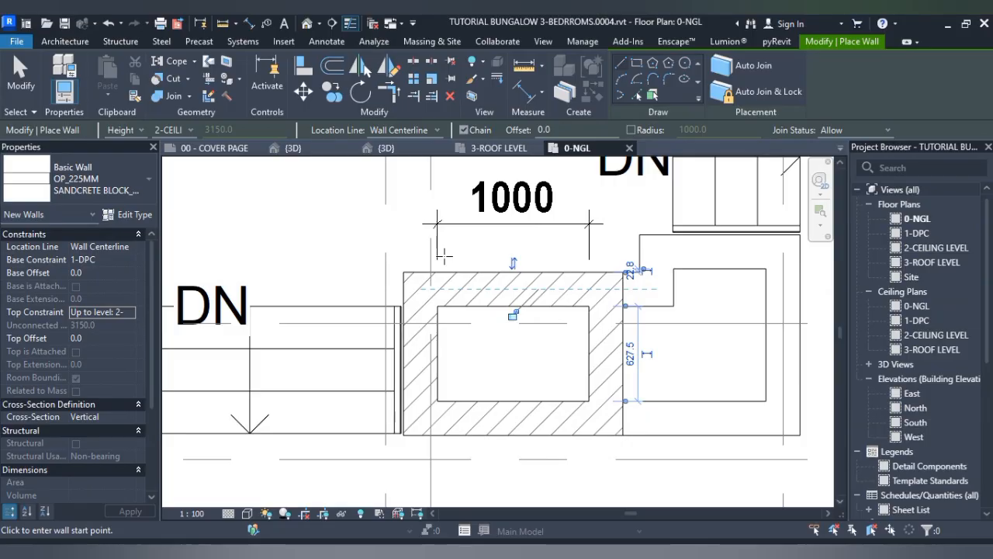
left_click(294, 149)
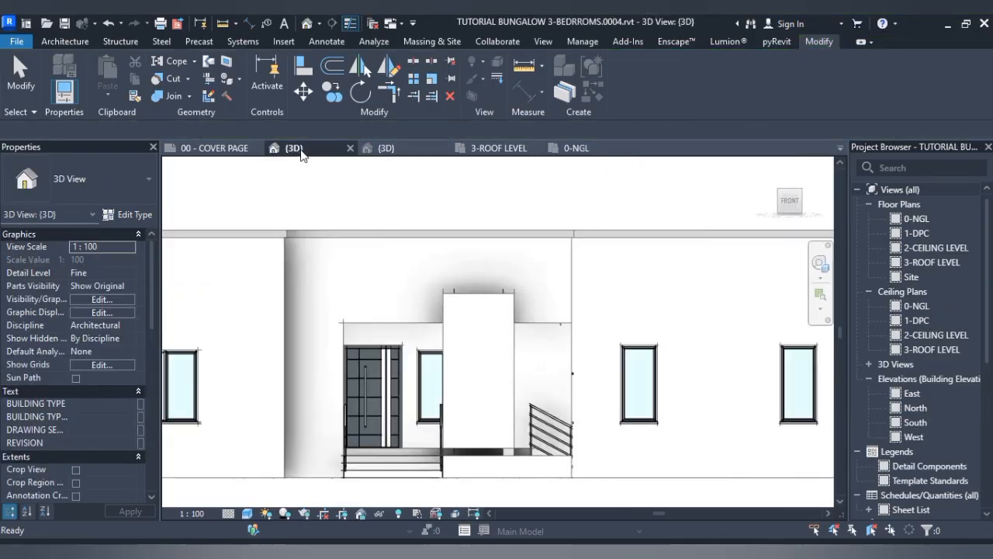
- In the 3D view, extend the enclosure's front and step-side walls down to the planter top, giving a base offset of -150 mm
scroll(452, 477, "up", 4)
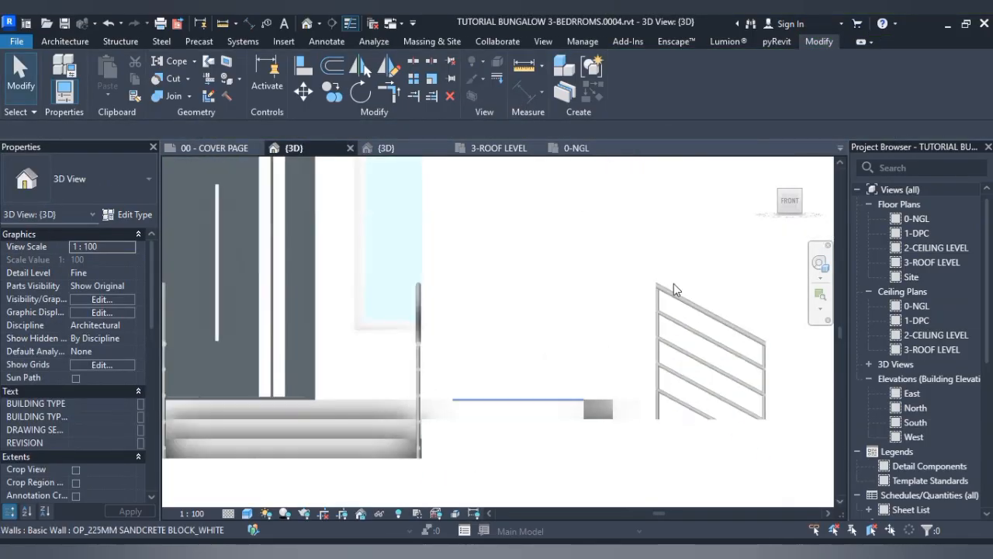
left_click_drag(793, 208, 764, 260)
scroll(627, 263, "down", 5)
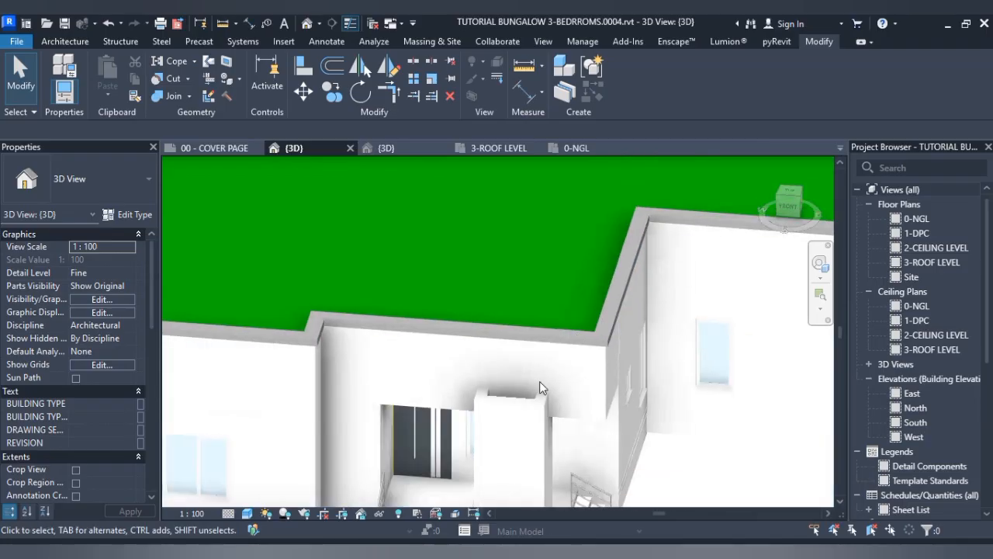
scroll(539, 381, "down", 2)
middle_click_drag(543, 321, 518, 182)
scroll(472, 322, "up", 1)
scroll(475, 329, "up", 3)
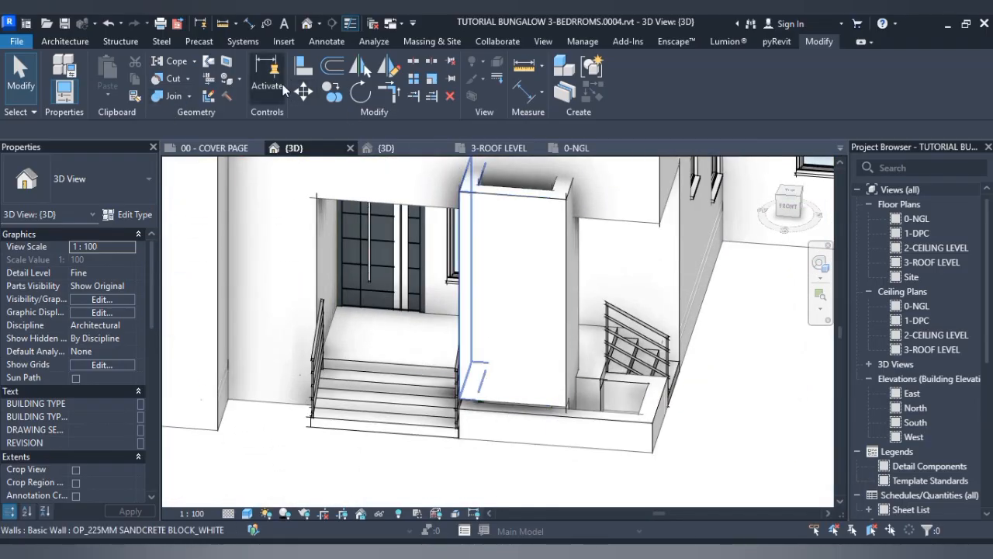
left_click(488, 399)
scroll(532, 442, "up", 3)
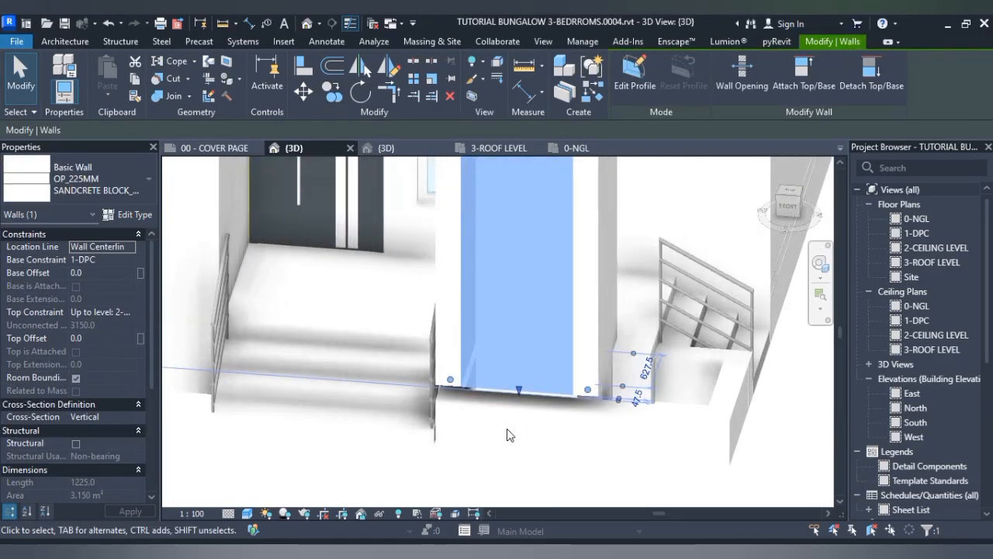
left_click_drag(521, 399, 522, 401)
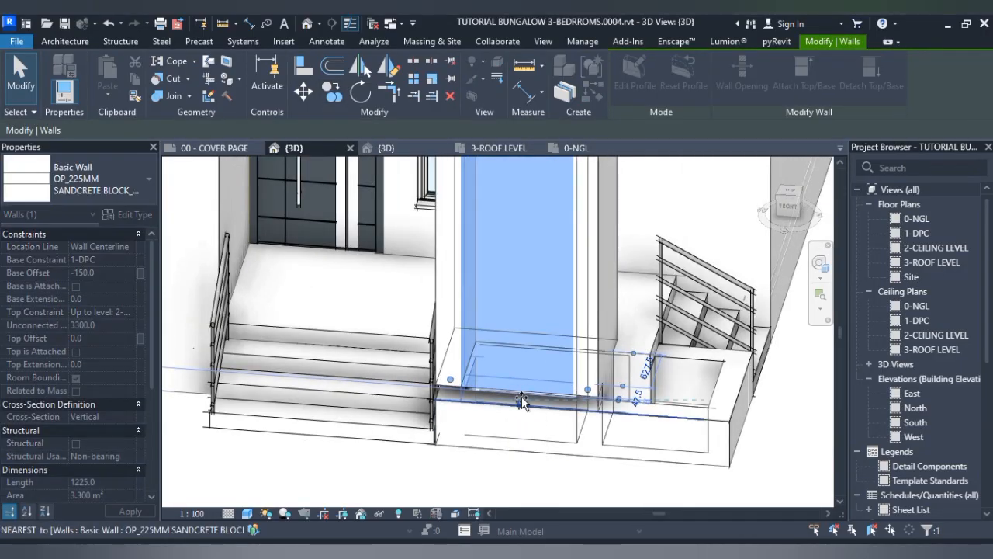
left_click_drag(449, 384, 459, 373)
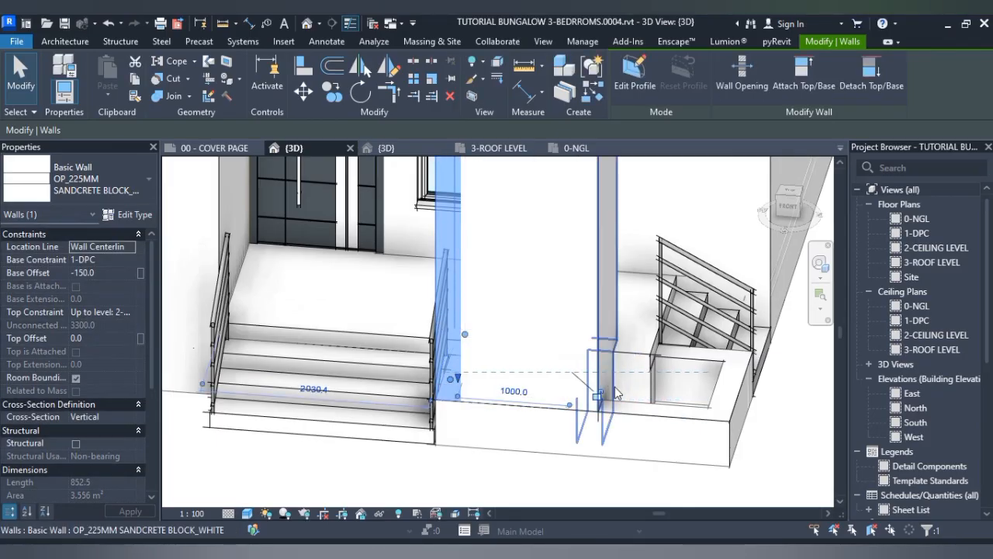
key("Escape")
- Delete the 900mm Pipe railing on the side of the entrance steps next to the tall enclosure
scroll(652, 329, "down", 3)
scroll(659, 333, "down", 5)
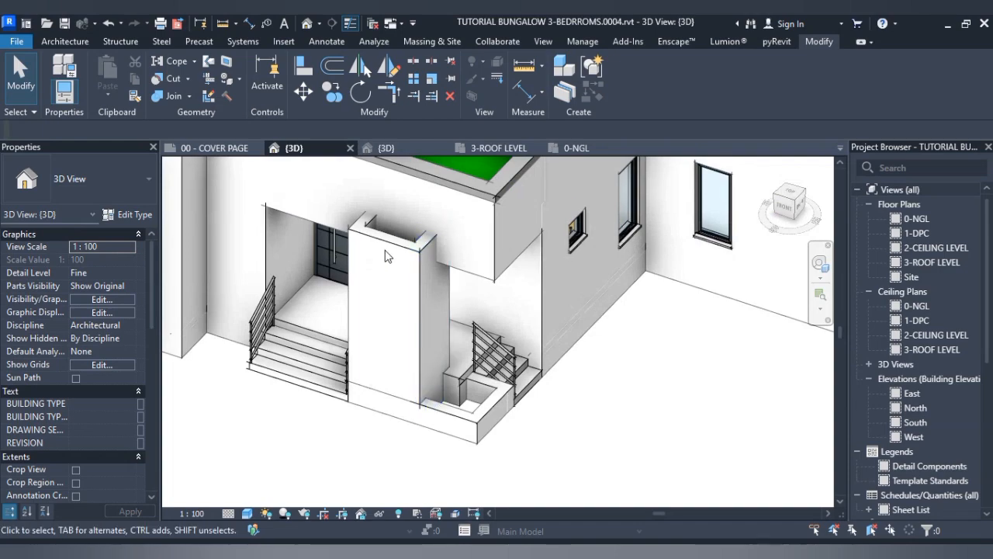
scroll(344, 215, "up", 3)
scroll(399, 278, "down", 3)
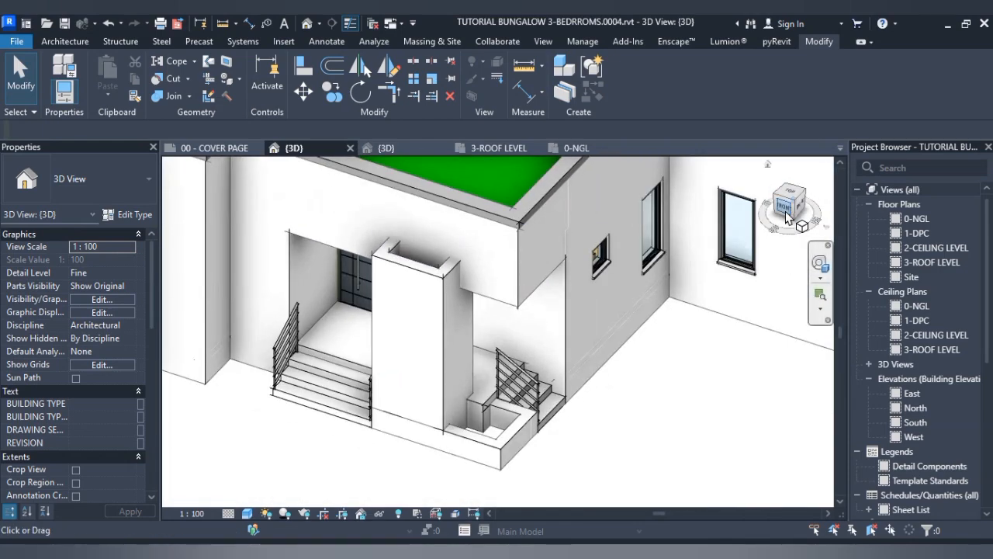
left_click_drag(791, 210, 256, 205)
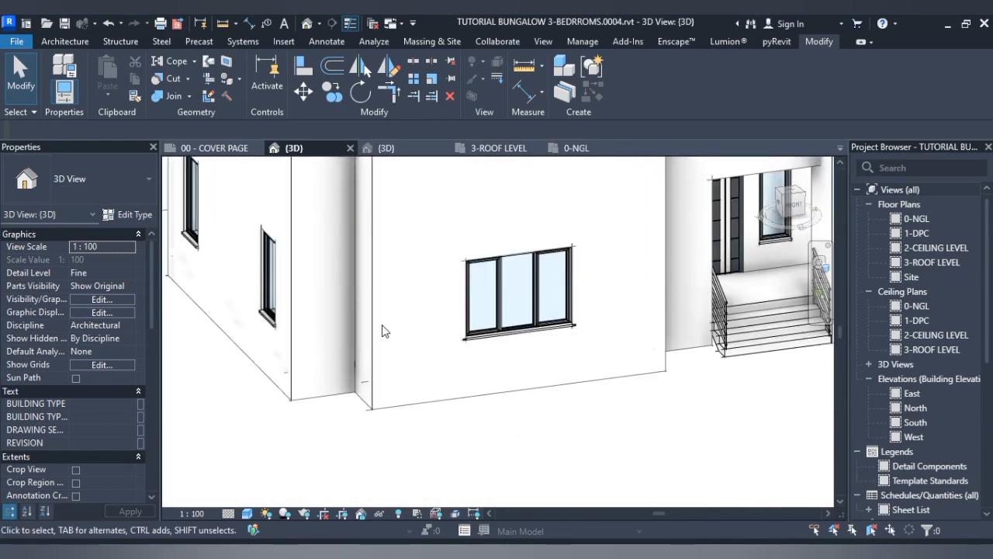
middle_click_drag(638, 260, 275, 362)
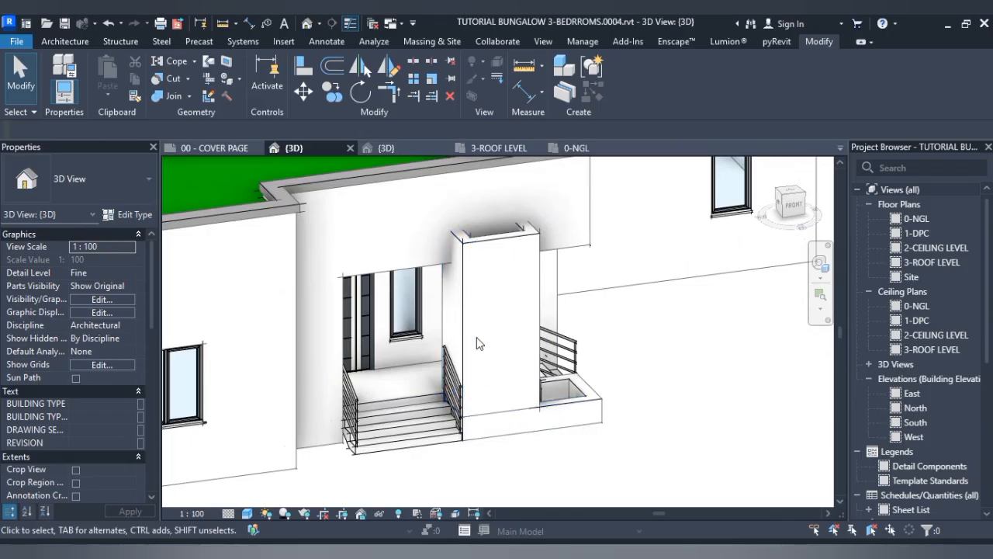
left_click(462, 371)
scroll(467, 374, "up", 4)
left_click(463, 367)
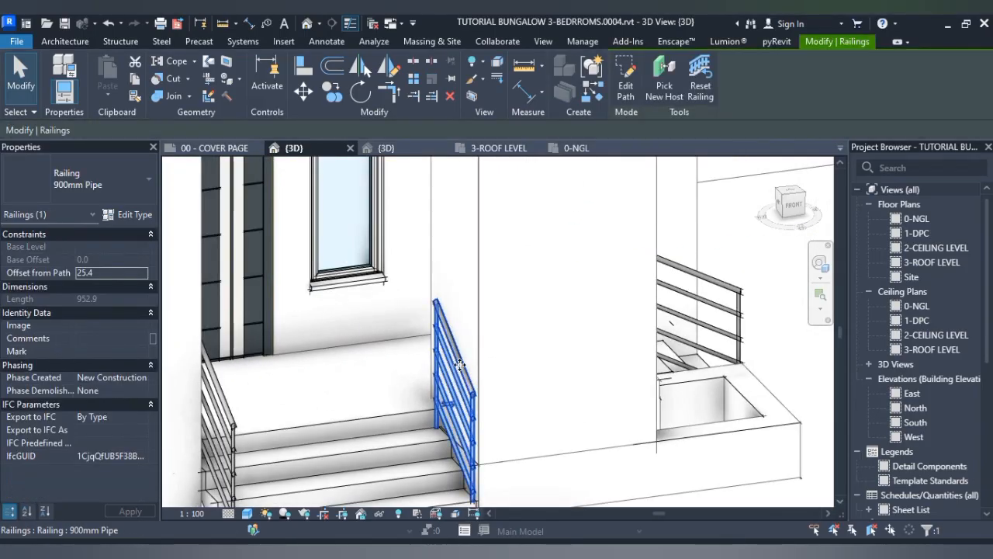
key("Delete")
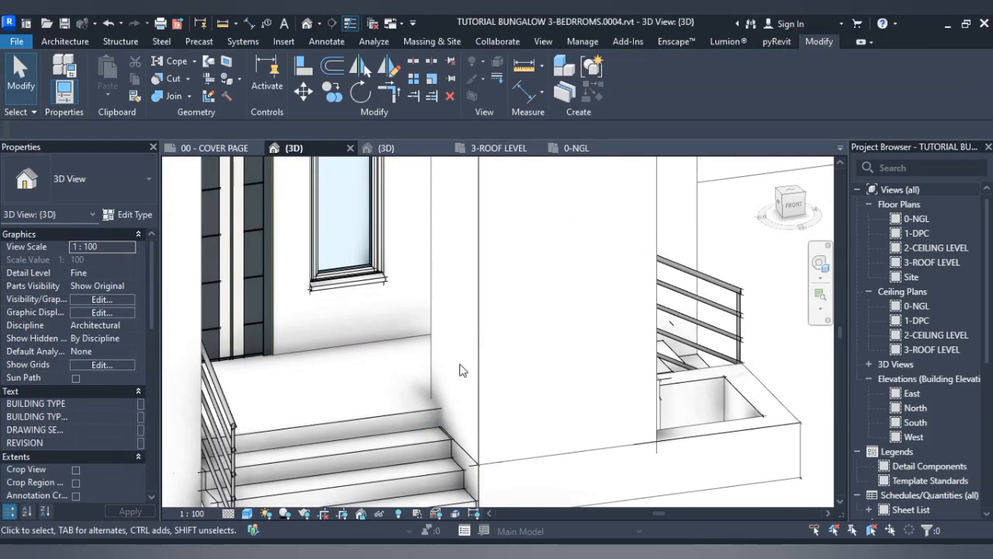
- Examine the entrance enclosure and roof edge from the front in 3D, check the 3-ROOF LEVEL plan and close it
scroll(450, 350, "down", 5)
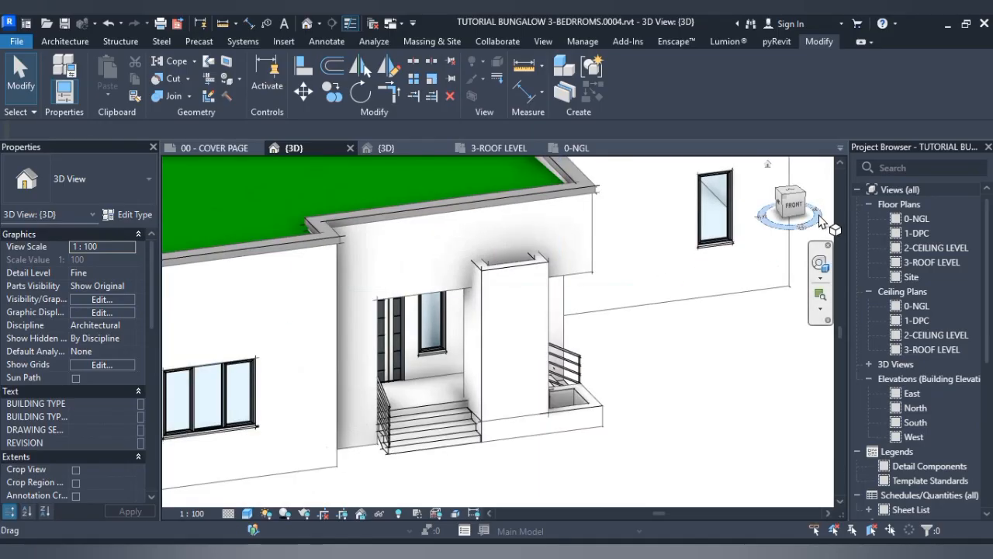
scroll(596, 338, "down", 2)
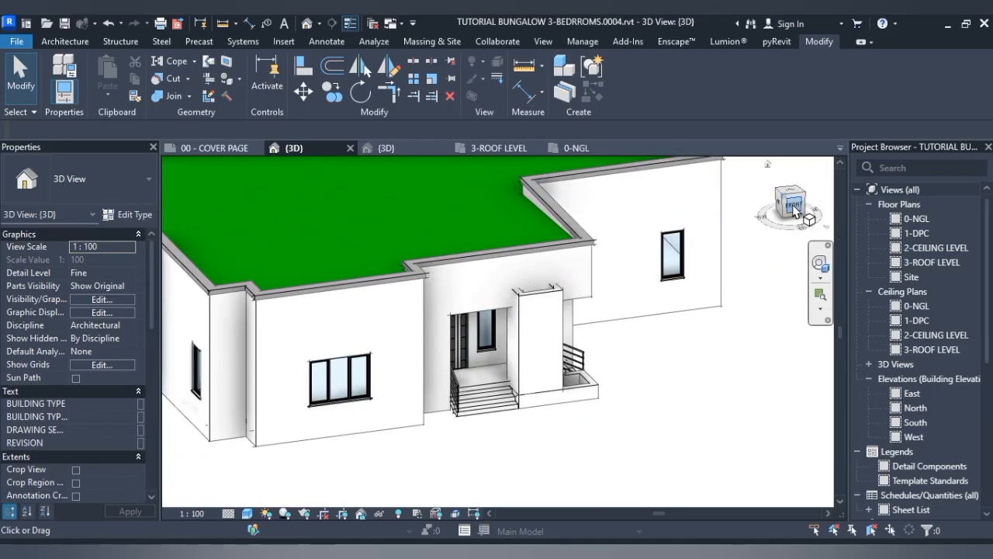
mouse_move(795, 211)
left_mouse_down()
mouse_move(763, 226)
mouse_move(758, 200)
left_mouse_up()
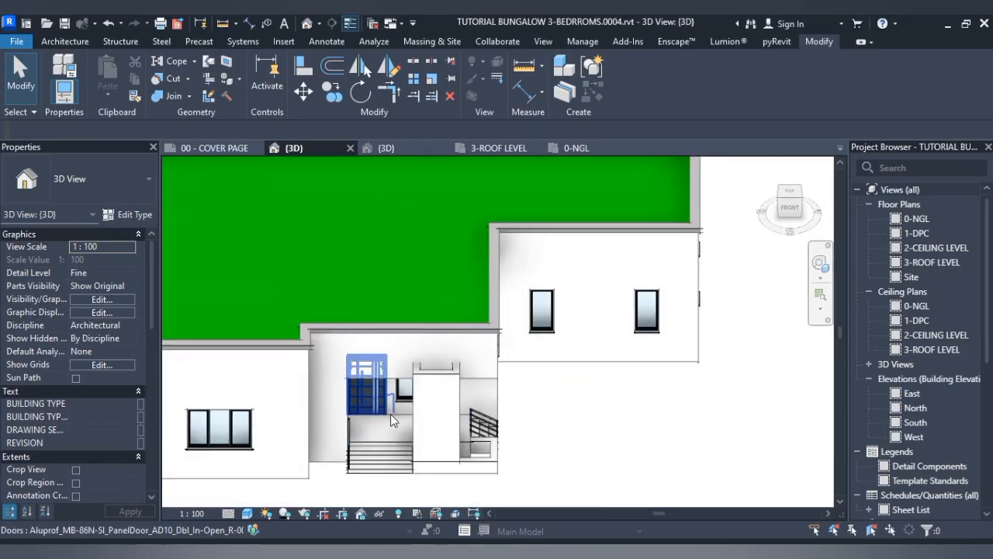
scroll(451, 405, "up", 3)
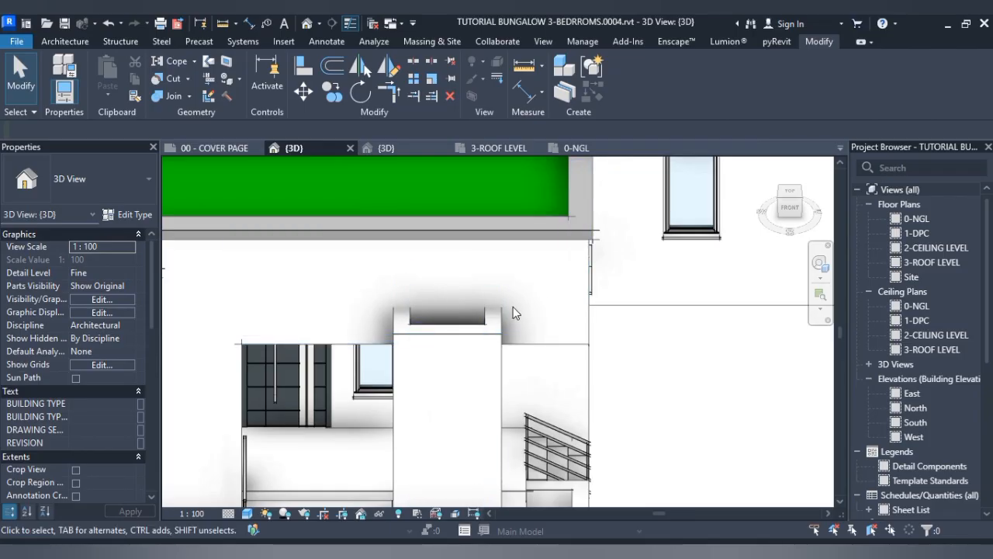
left_click(487, 148)
scroll(528, 344, "down", 2)
scroll(546, 250, "up", 4)
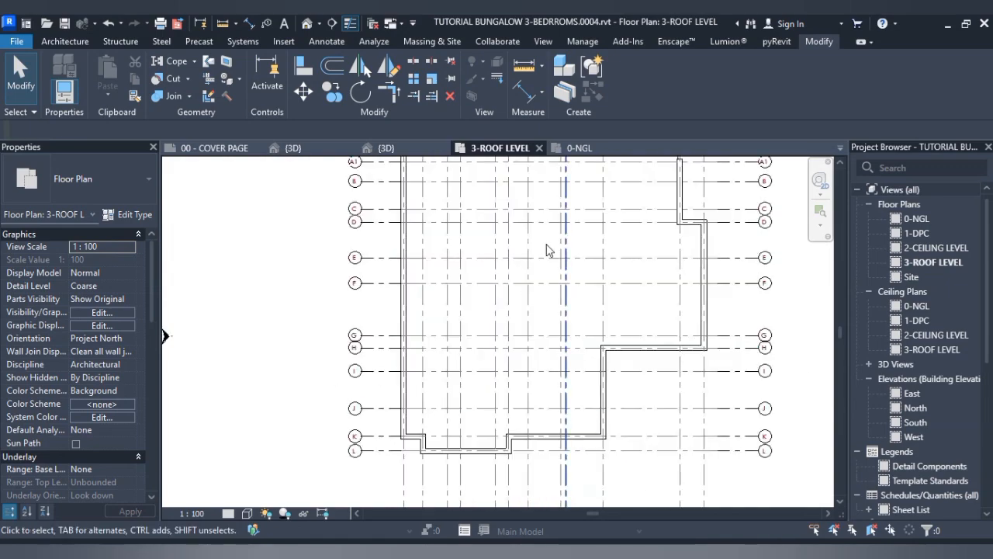
left_click(538, 147)
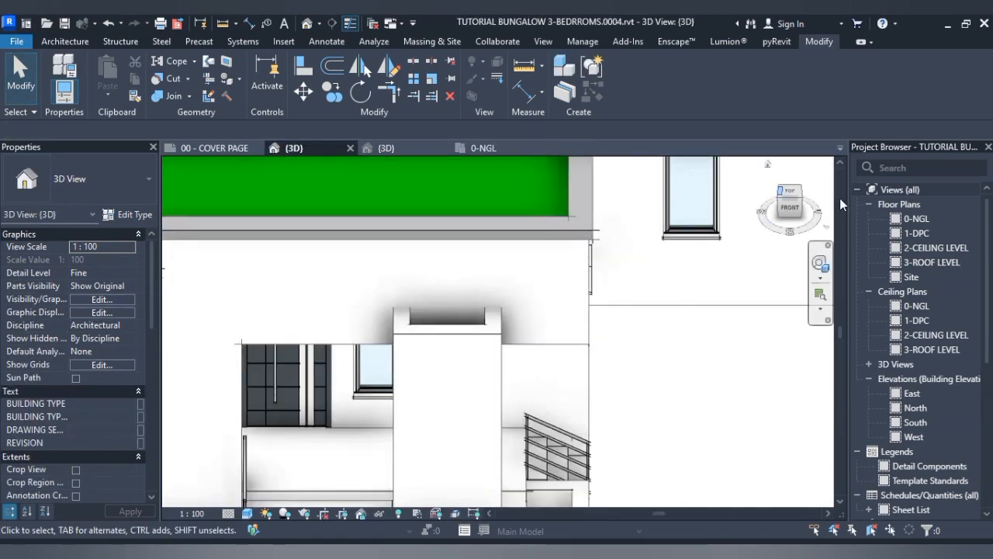
- In the 2-CEILING LEVEL plan, open the in-place parapet cap casework for editing and start a new solid extrusion in it
double_click(957, 251)
scroll(502, 381, "up", 8)
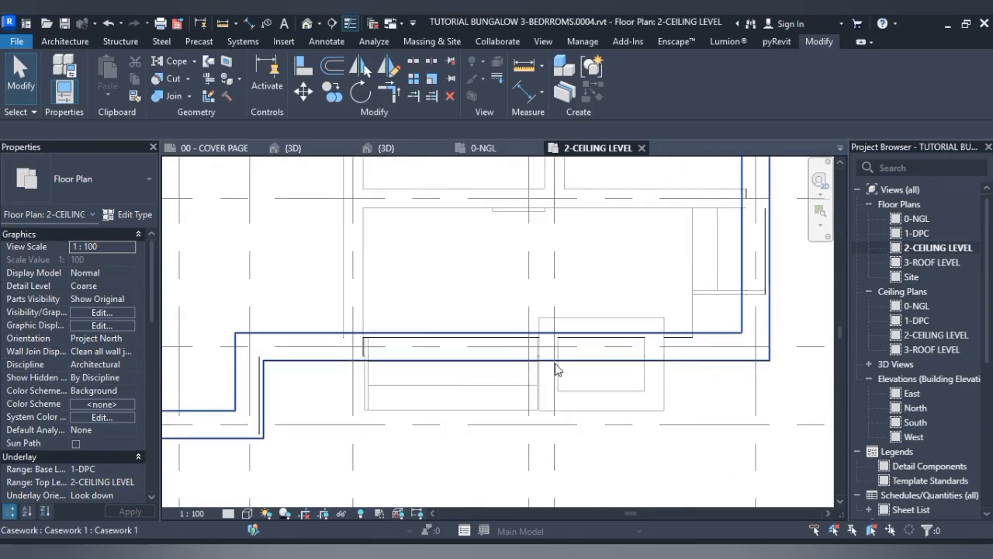
left_click(695, 360)
left_click(631, 81)
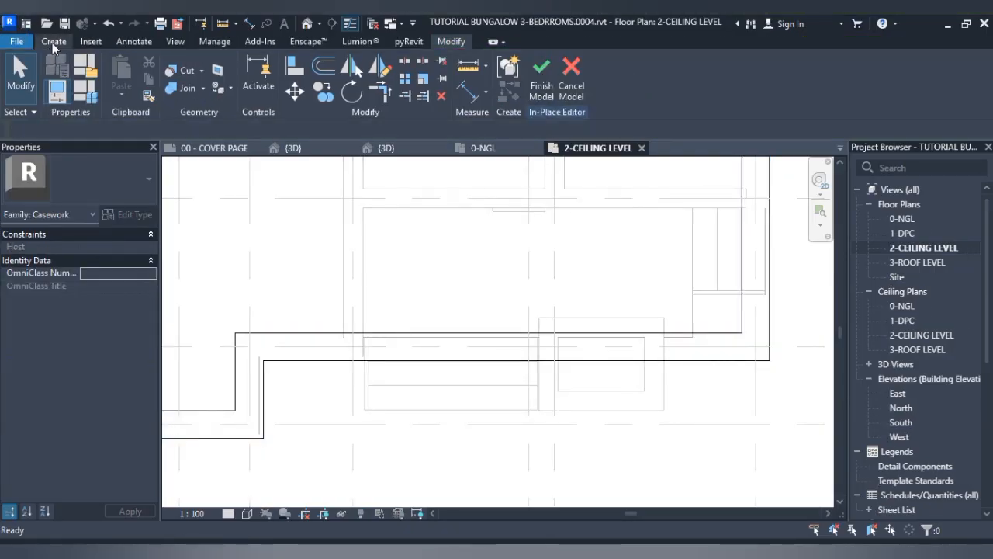
left_click(52, 42)
left_click(130, 69)
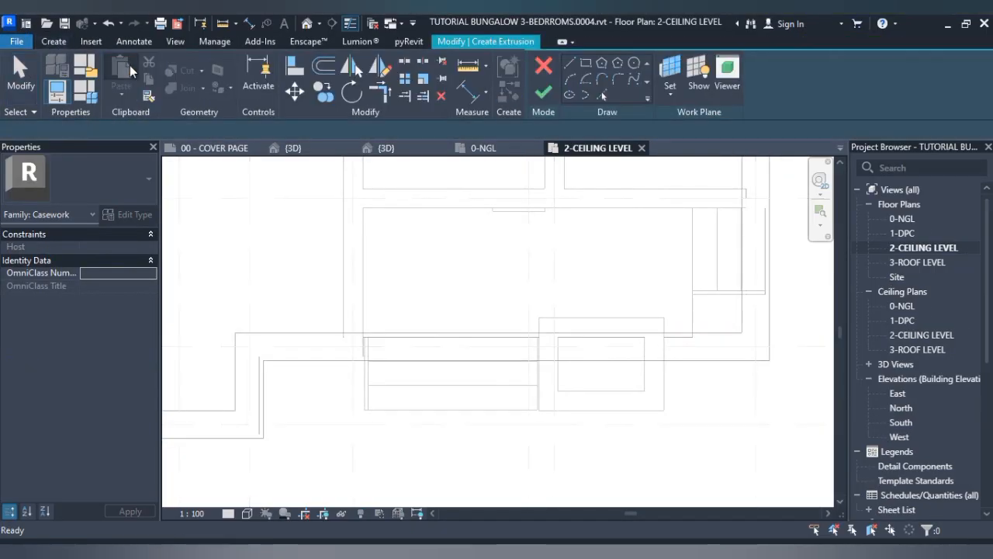
- Sketch lines offset 50 mm outward from the enclosure's outer faces and 50 mm inward from its inner faces on the front and both sides
left_click(686, 95)
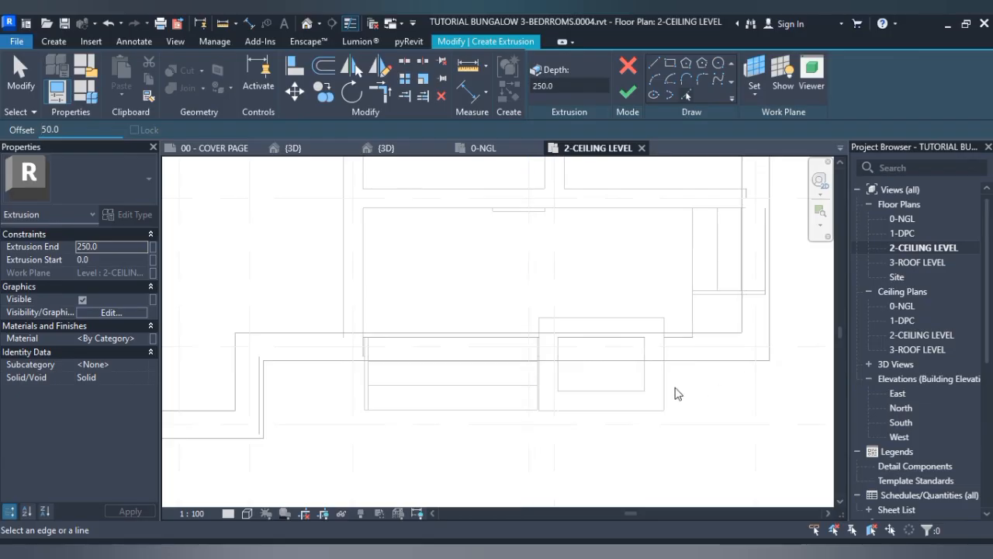
left_click(666, 389)
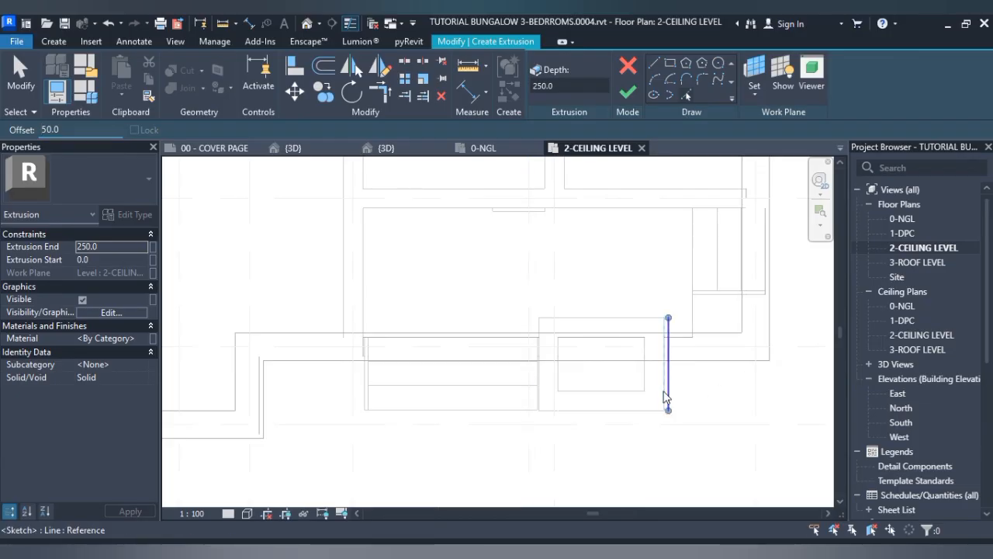
scroll(624, 418, "up", 3)
left_click(625, 418)
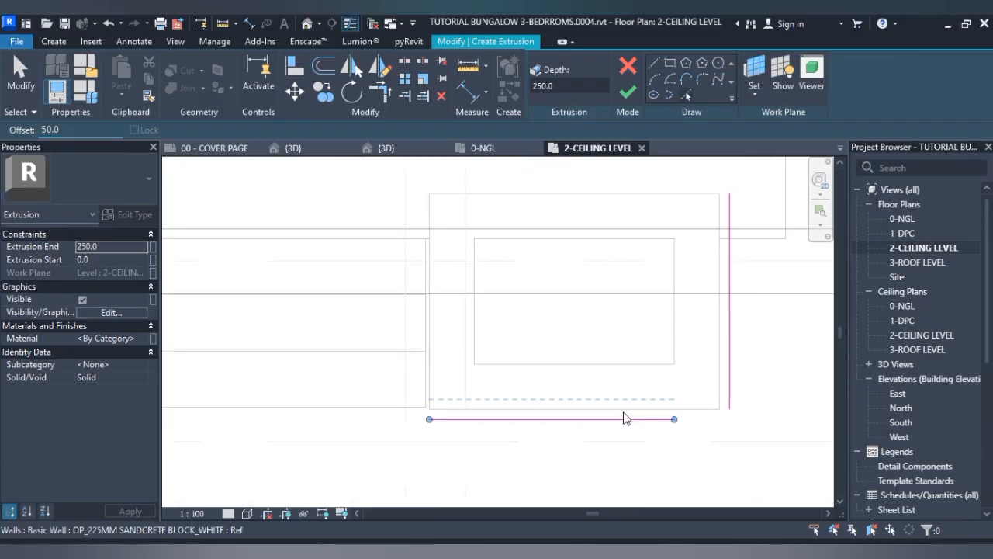
left_click(433, 343)
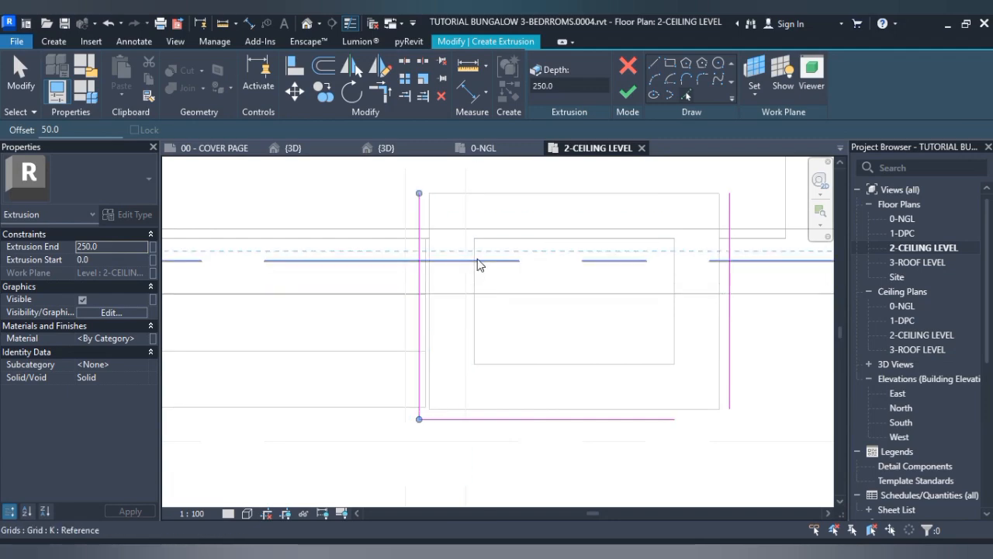
left_click(619, 364)
left_click(675, 317)
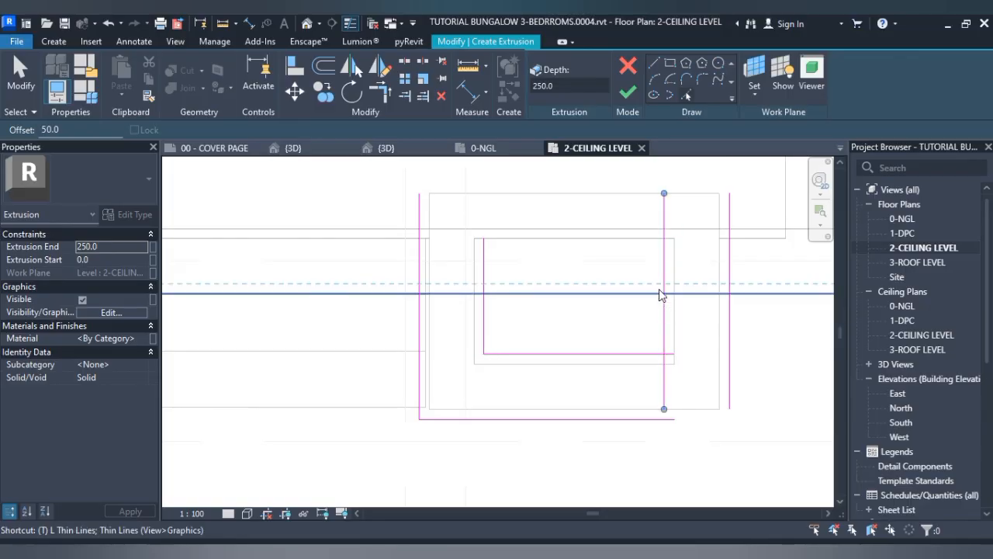
- Trim the inner and outer front sketch lines to meet the side lines at the corners farthest from the steps
key("Escape")
key("t")
key("r")
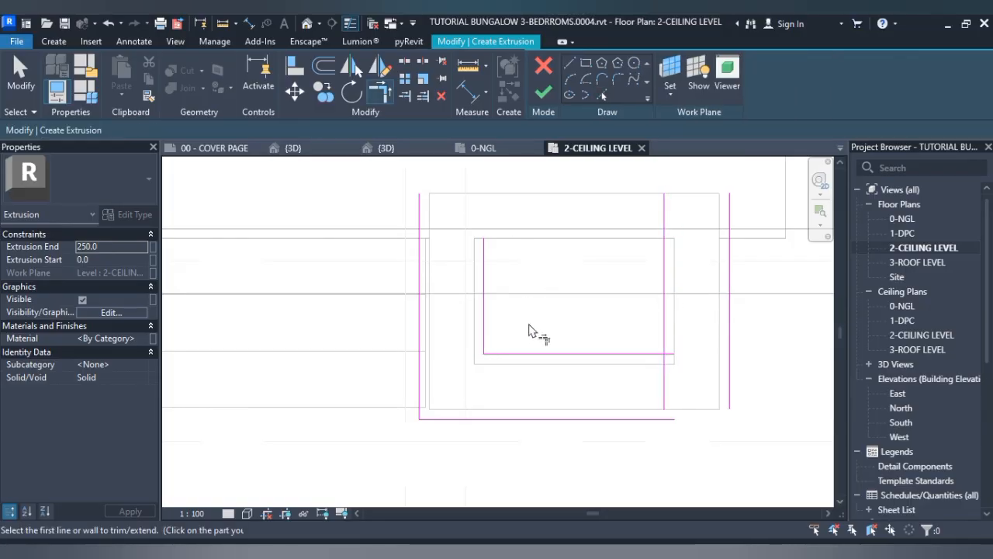
left_click(644, 353)
left_click(664, 345)
left_click(669, 419)
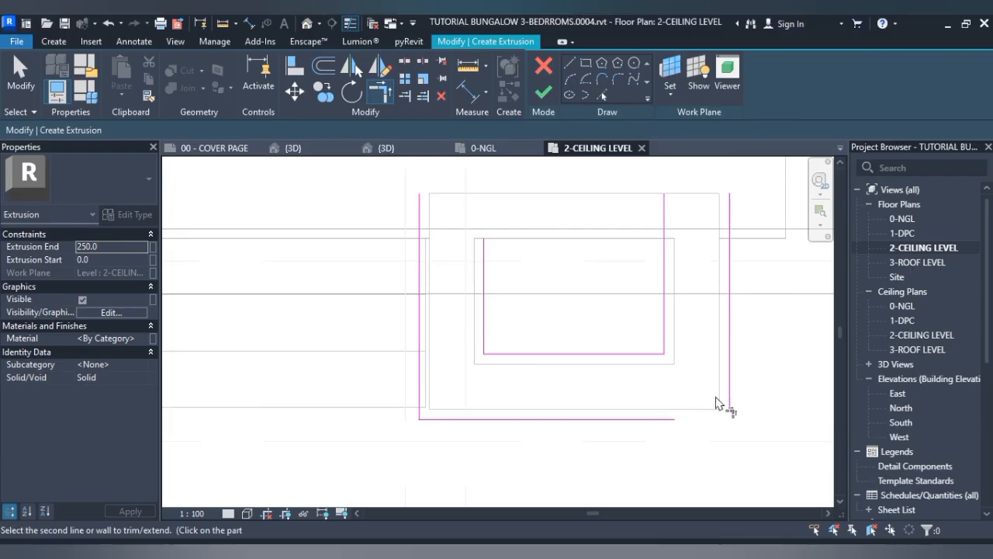
left_click(728, 397)
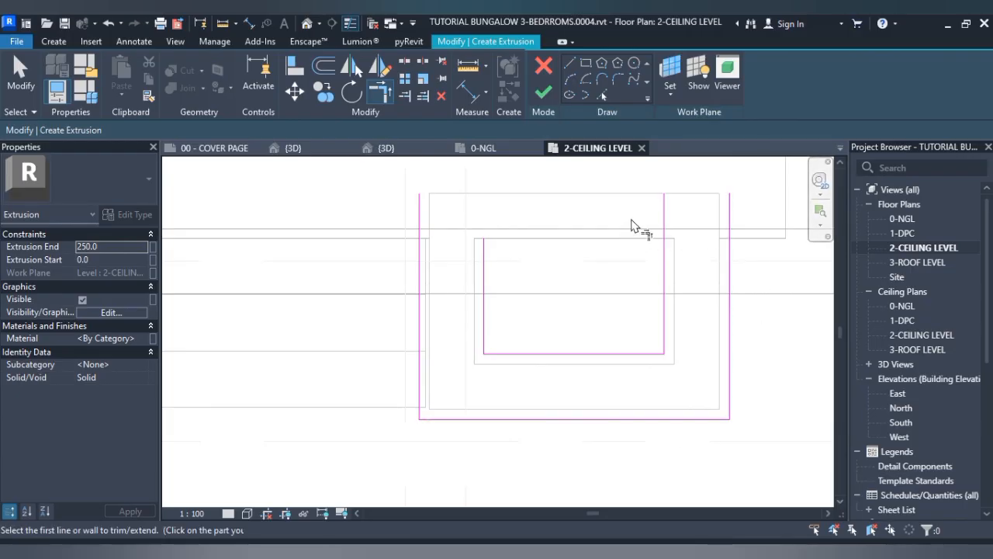
- Add a sketch line with zero offset along the enclosure's back edge and split it near its middle
left_click(604, 96)
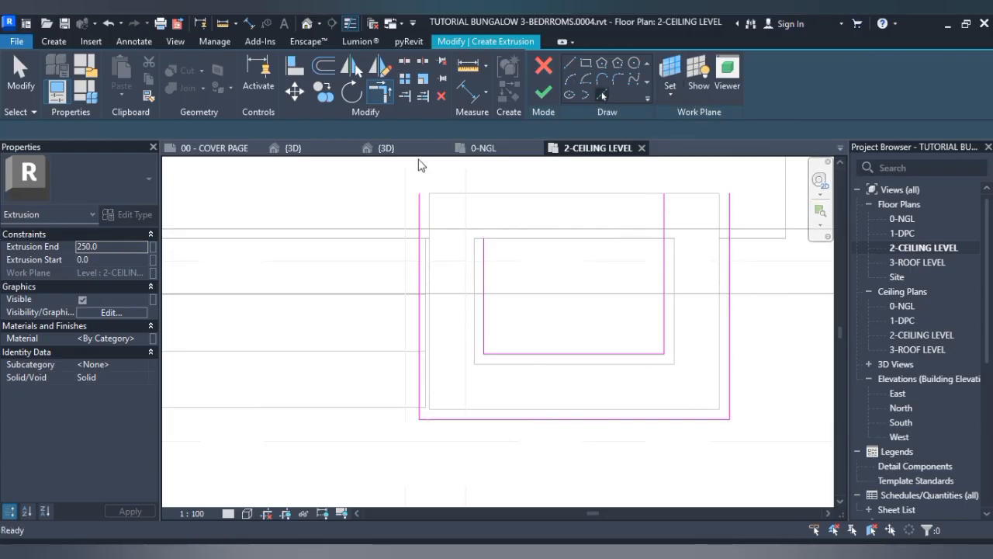
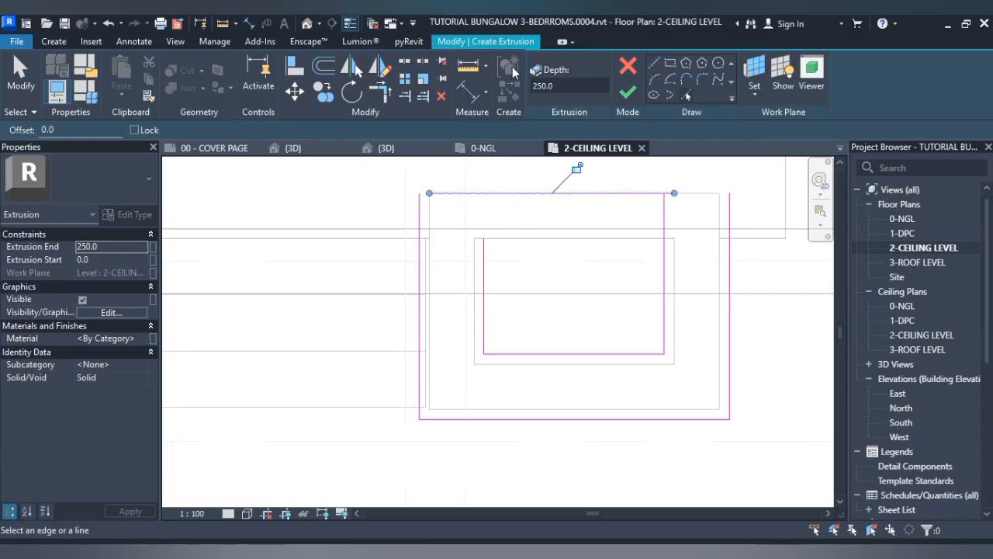
left_click(426, 73)
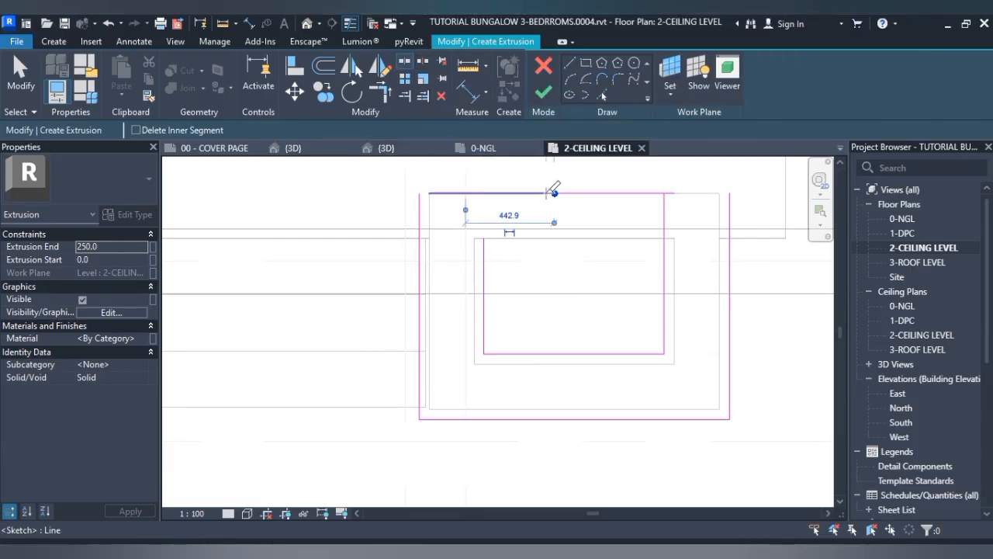
key("Escape")
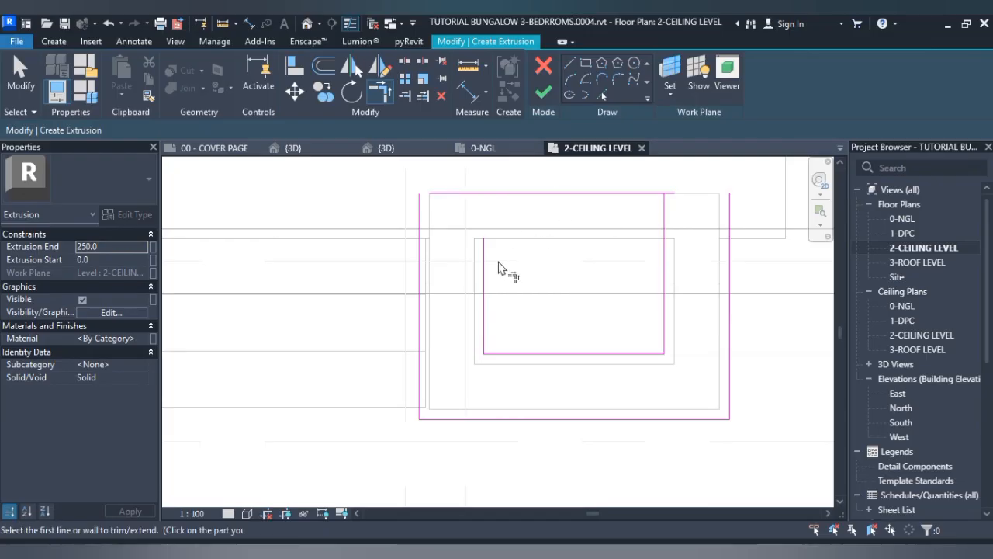
- Trim the split back sketch lines to the inner and outer side lines to close the U-shaped cap profile, and finish the extrusion sketch
left_click(485, 282)
left_click(466, 201)
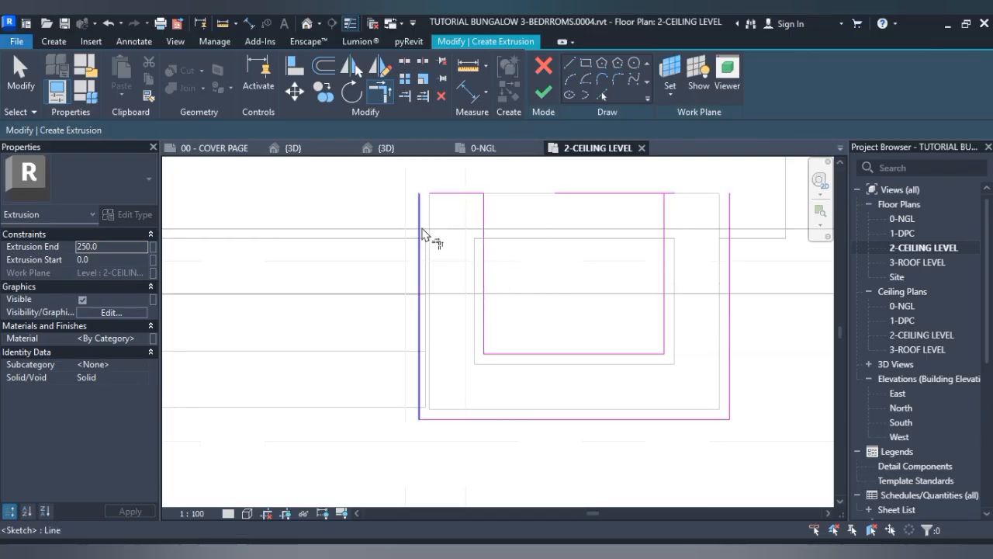
left_click(447, 200)
left_click(665, 227)
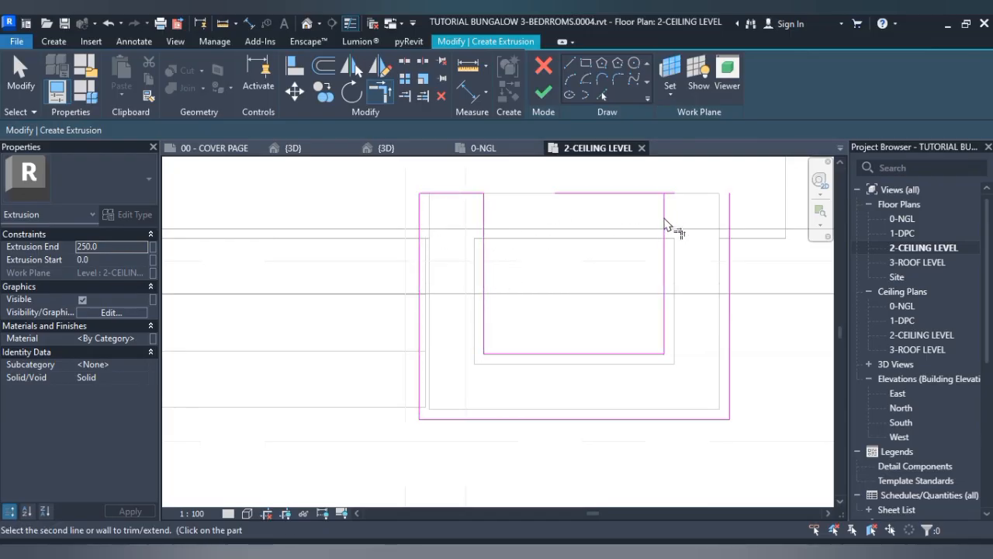
left_click(673, 199)
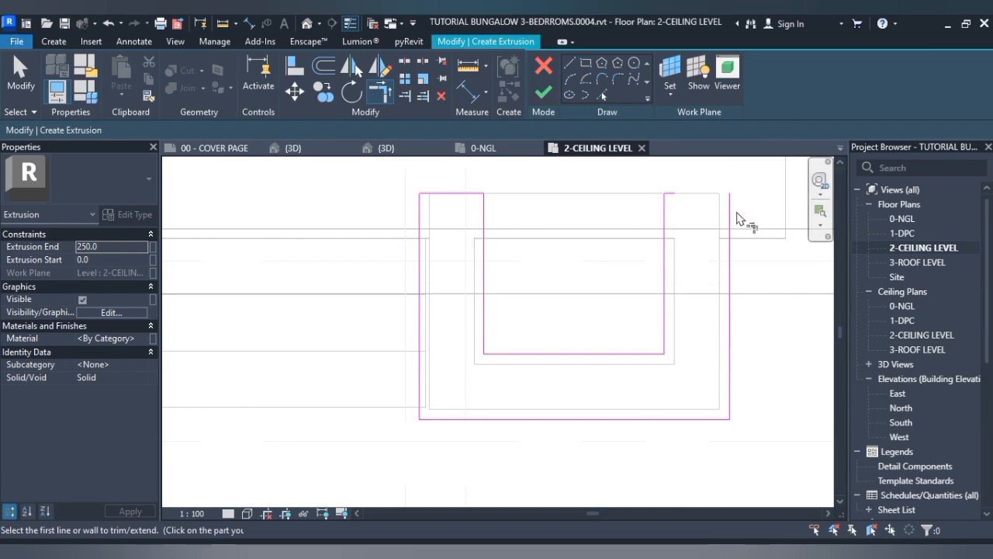
left_click(733, 223)
left_click(669, 199)
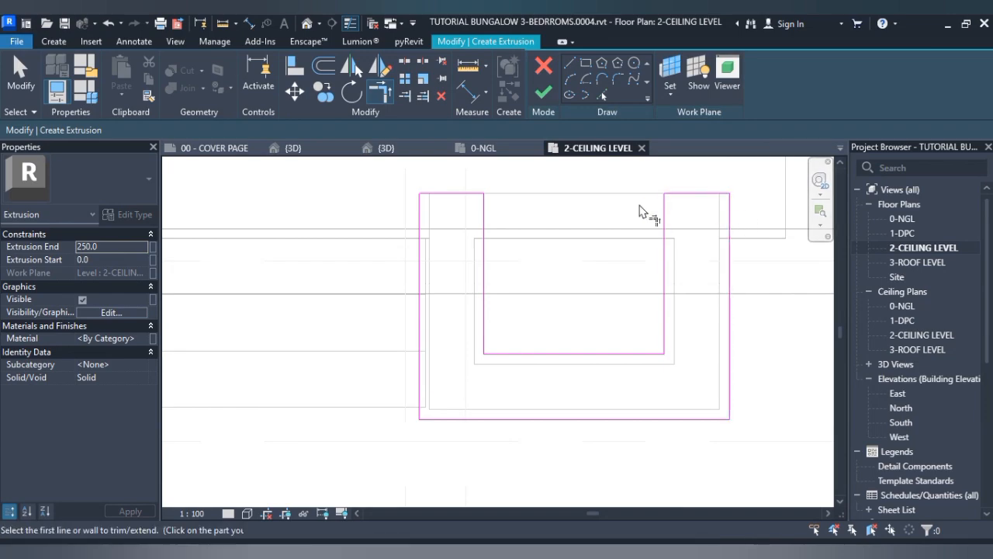
left_click(543, 95)
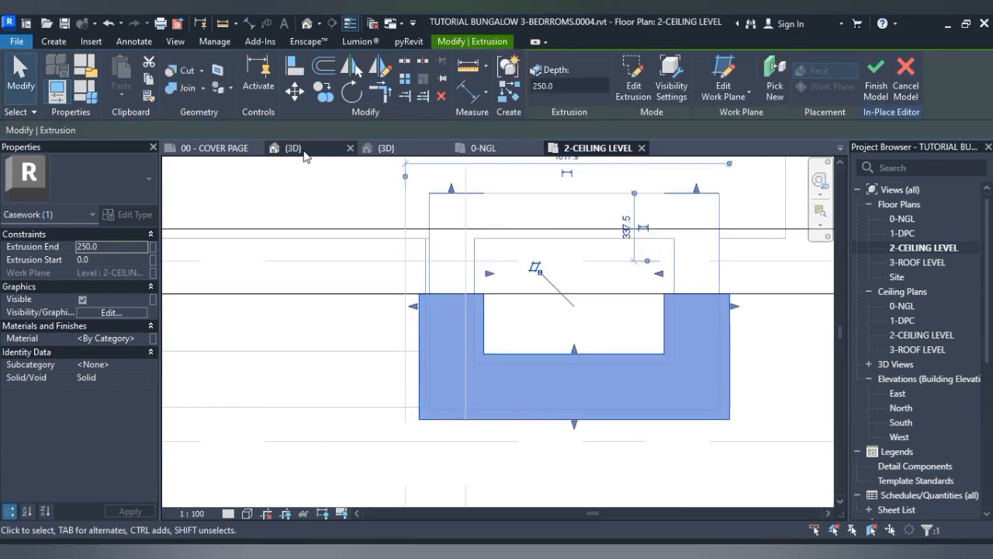
- In the front-facing 3D view, set the enclosure cap's Extrusion End to 150
left_click(303, 150)
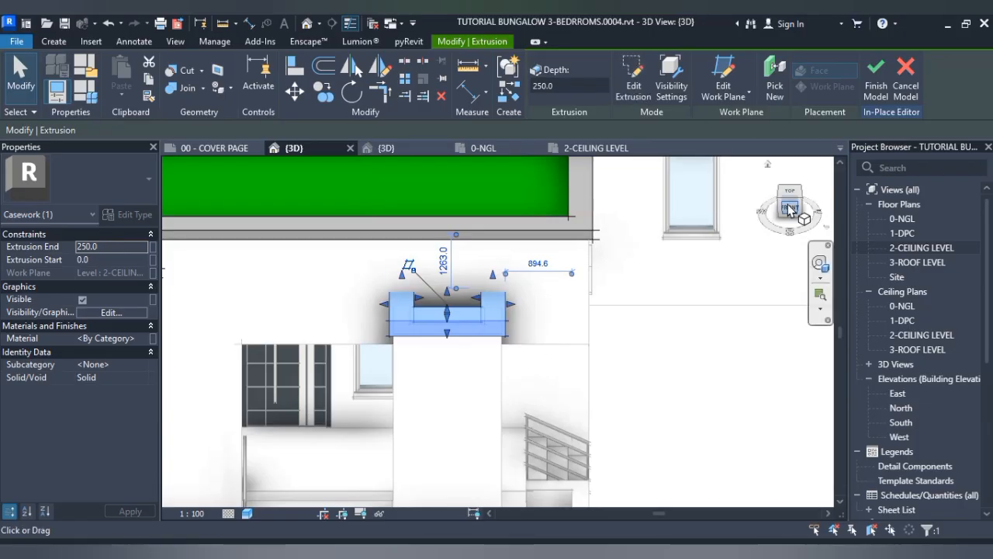
left_click(789, 210)
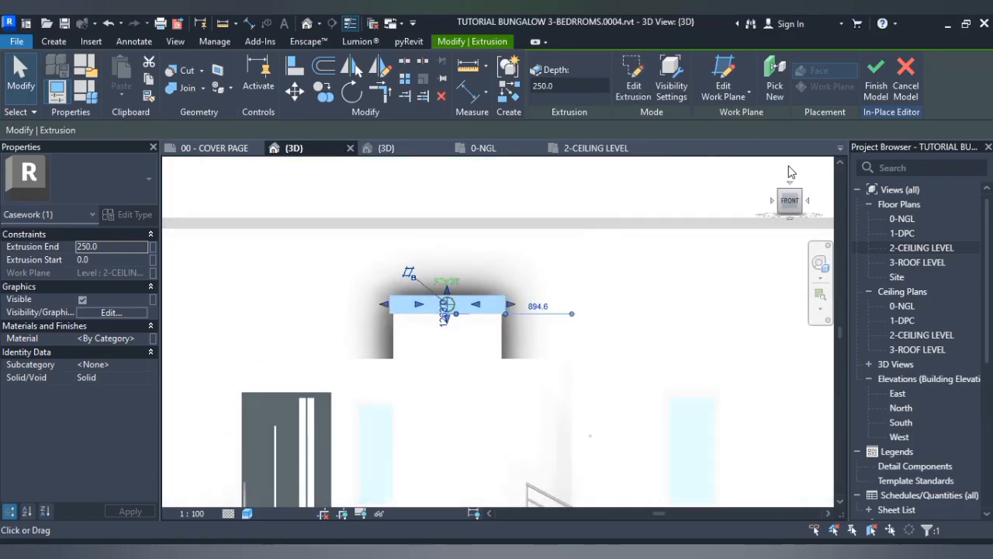
left_click(109, 246)
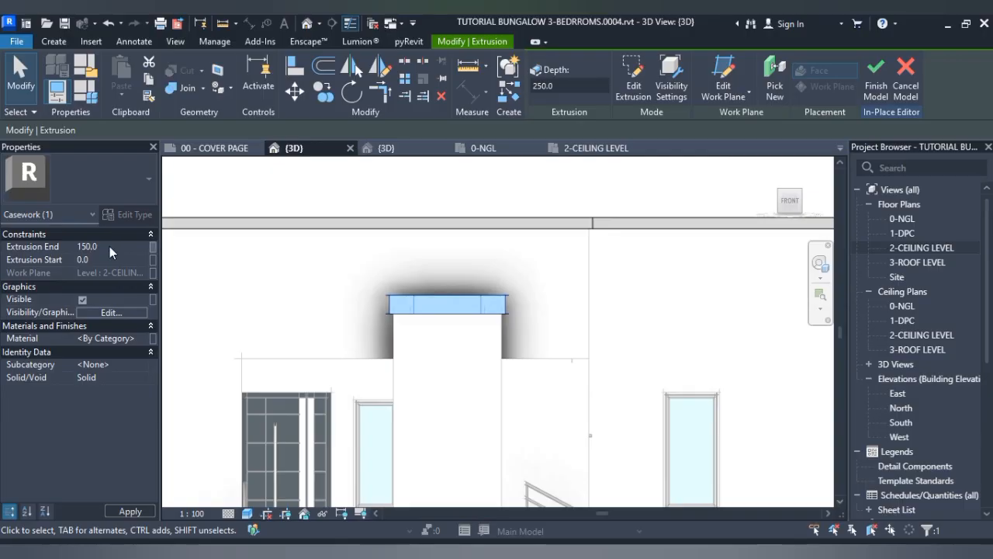
left_click(458, 268)
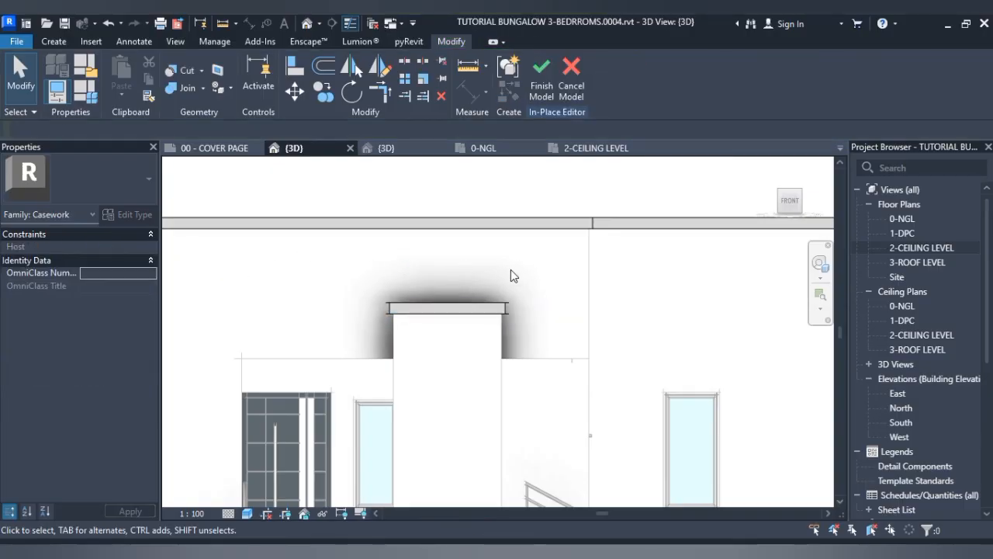
- Edit the enclosure cap's extrusion sketch and delete its three inner lines plus the short back line farthest from the front entrance steps
scroll(517, 268, "down", 1)
scroll(520, 274, "down", 3)
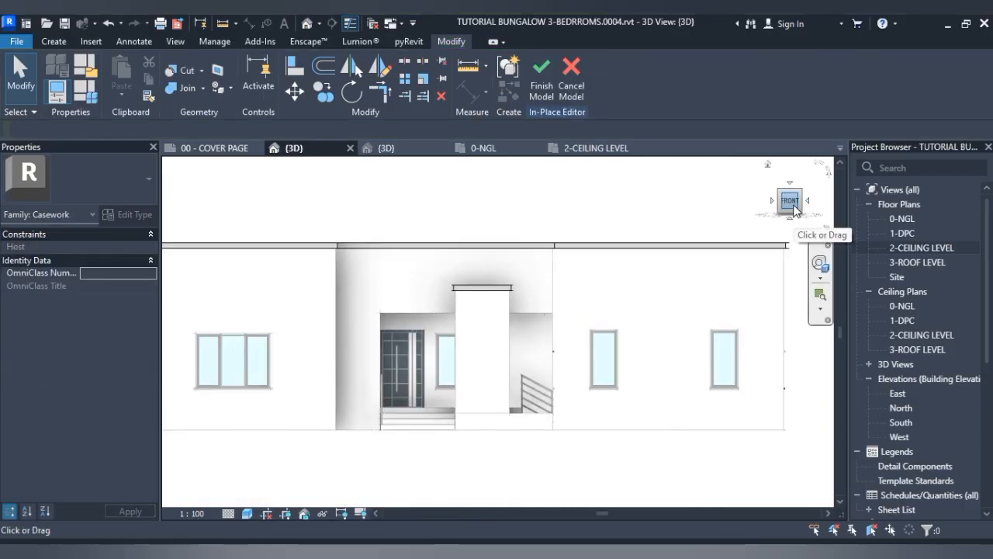
mouse_move(794, 206)
left_mouse_down()
mouse_move(810, 208)
mouse_move(164, 222)
mouse_move(203, 217)
mouse_move(200, 259)
mouse_move(753, 266)
mouse_move(625, 230)
mouse_move(572, 228)
mouse_move(622, 268)
mouse_move(718, 280)
mouse_move(717, 357)
mouse_move(631, 264)
mouse_move(508, 260)
mouse_move(587, 312)
left_mouse_up()
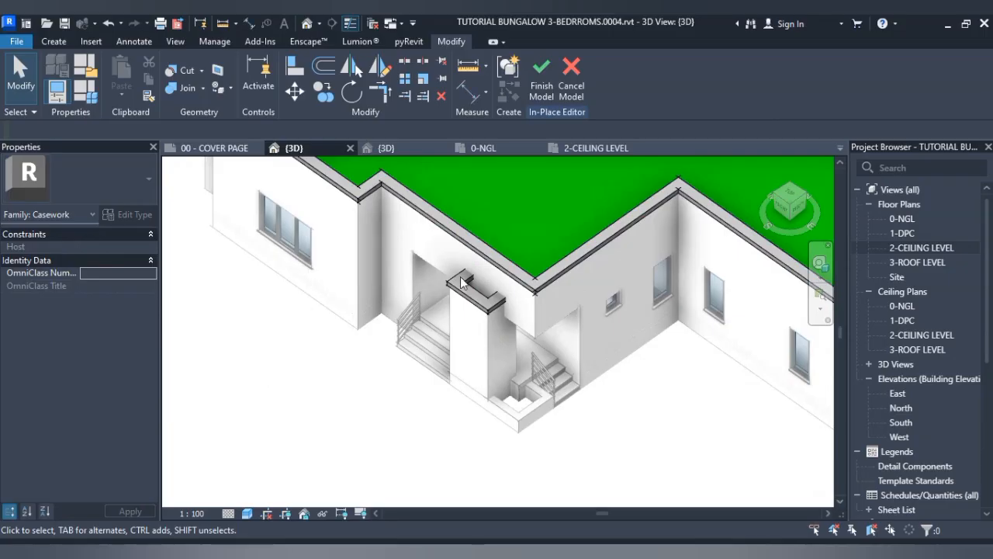
scroll(461, 282, "up", 3)
left_click(495, 313)
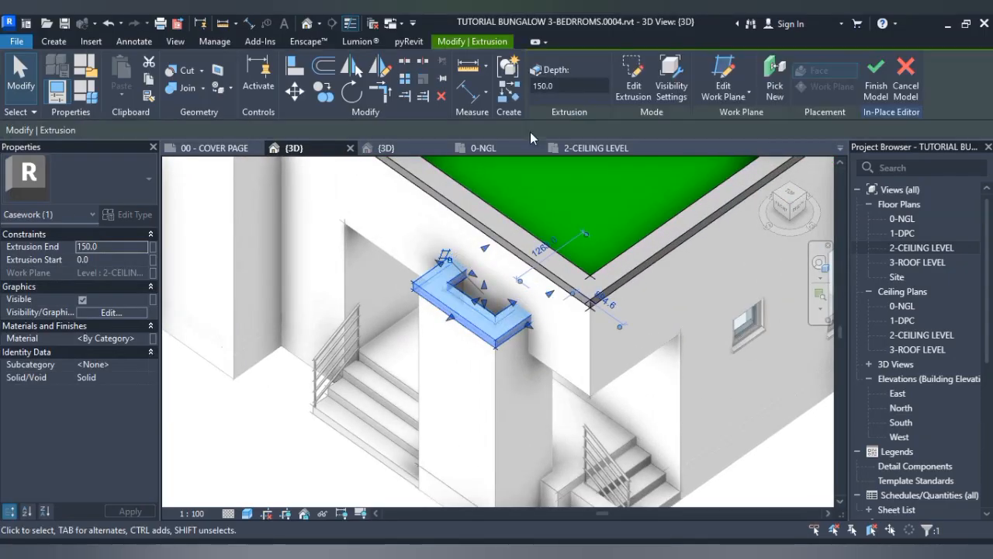
left_click(641, 81)
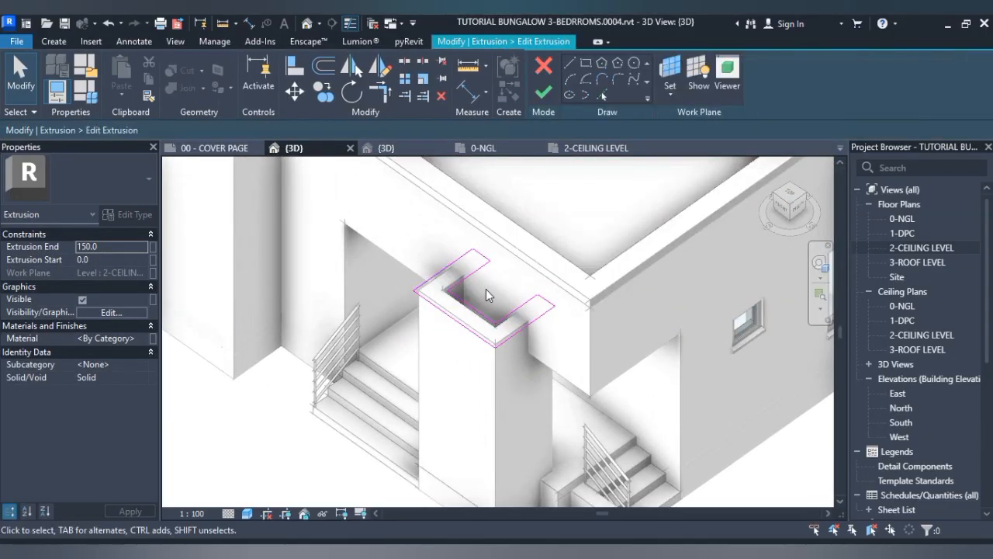
scroll(486, 289, "up", 2)
left_click(460, 270)
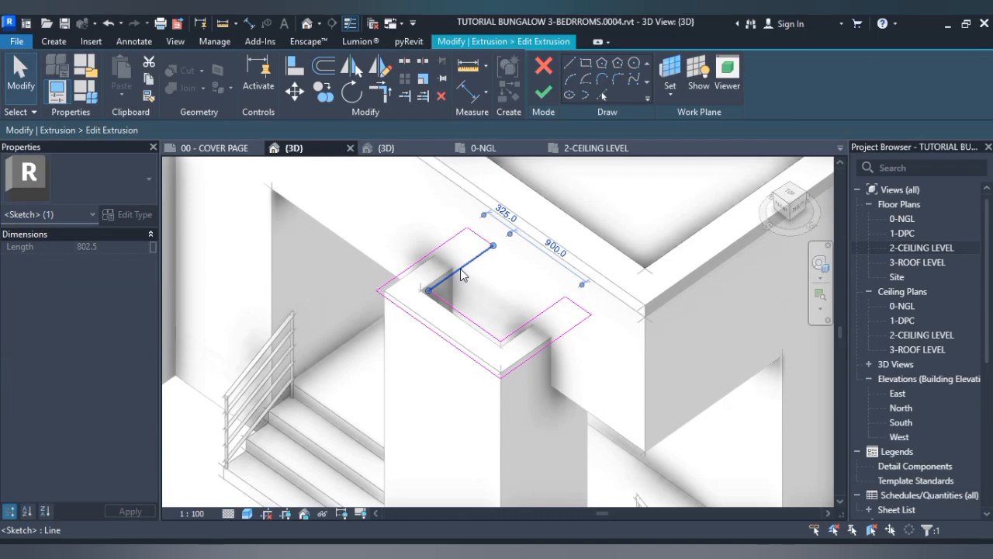
key("Delete")
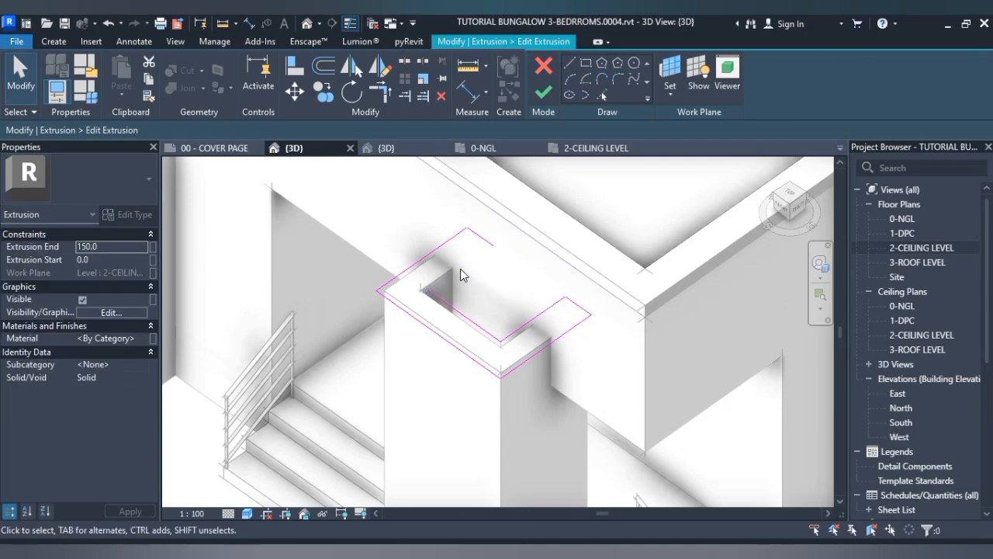
left_click(452, 308)
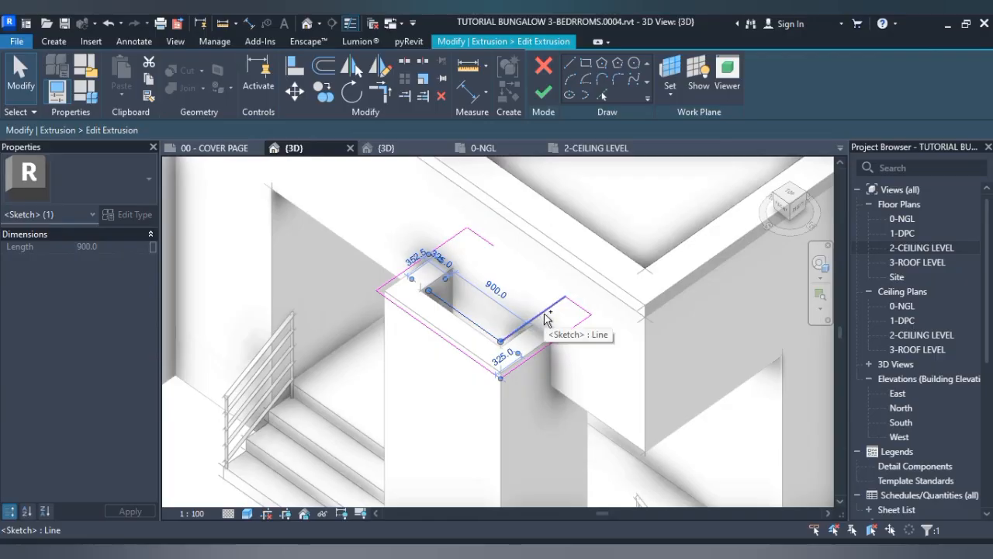
left_click(544, 314, "ctrl")
key("Delete")
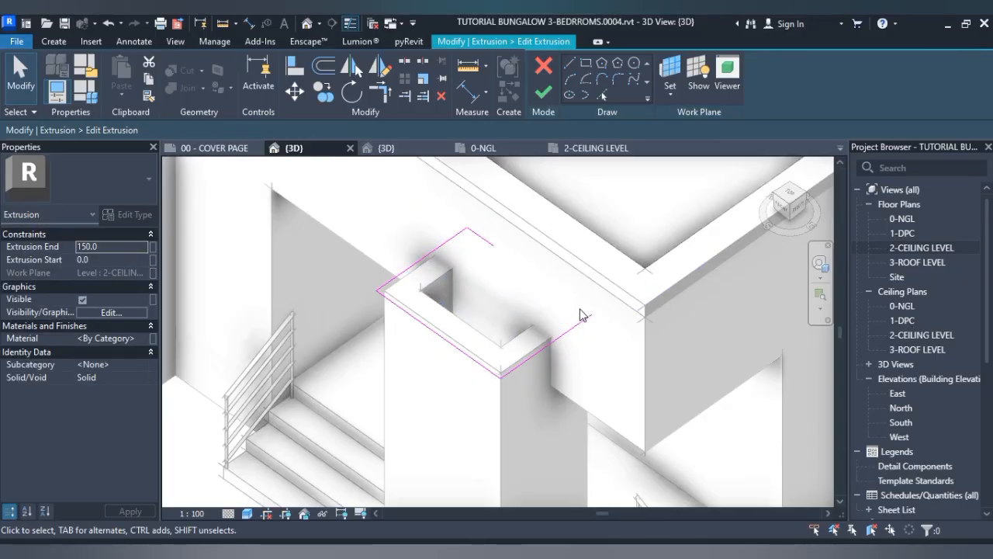
- Trim the remaining back line to the opposite side line to form a closed outer rectangle and finish the cap's sketch
key("t")
key("r")
left_click(485, 253)
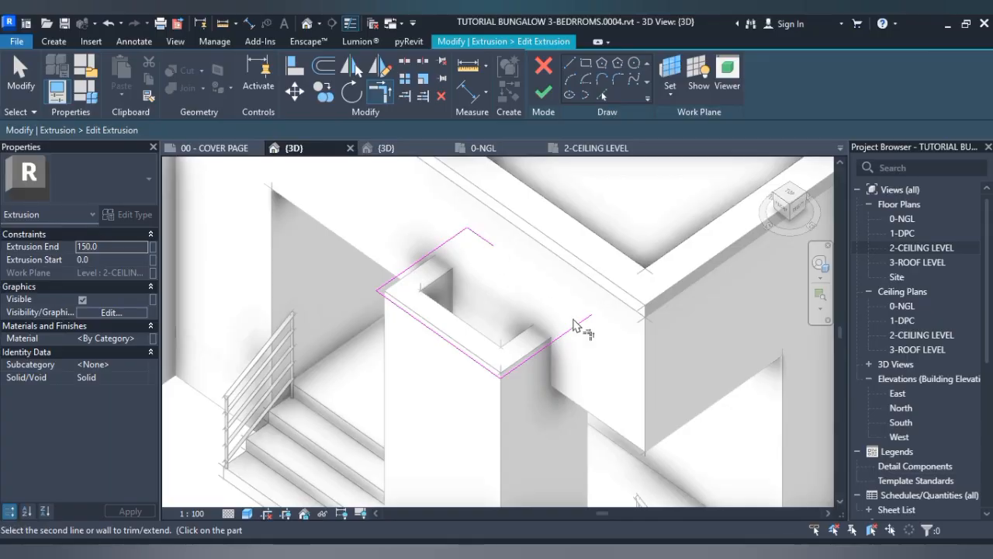
left_click(578, 325)
left_click(543, 92)
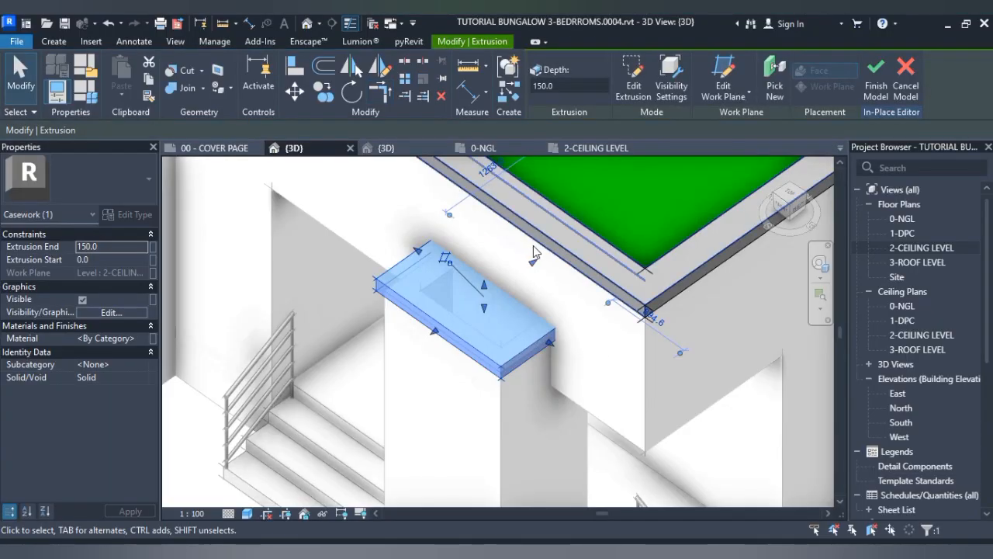
- Pull the back face of the solid enclosure cap forward to the face of the building wall
left_click(504, 257)
left_click(436, 329)
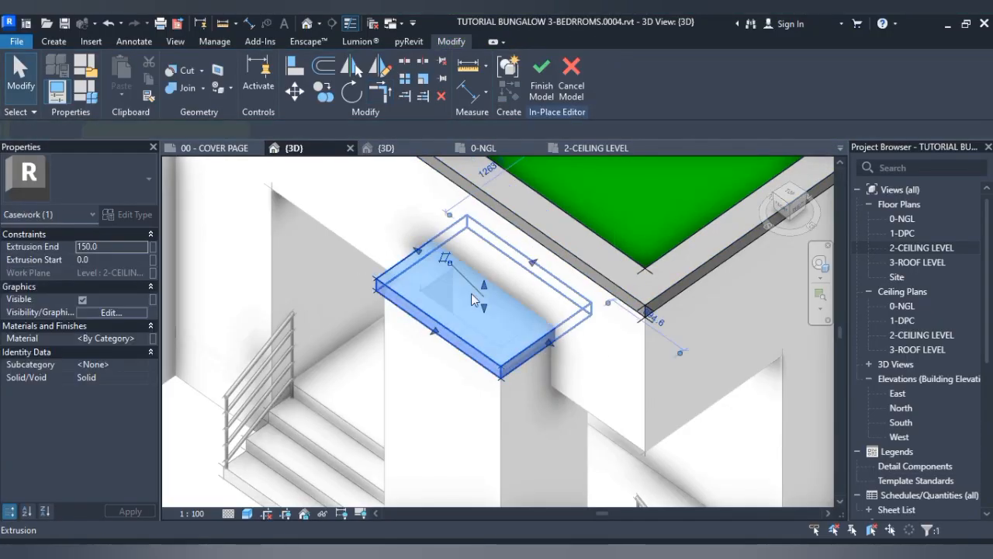
left_click_drag(534, 267, 511, 298)
left_click(542, 275)
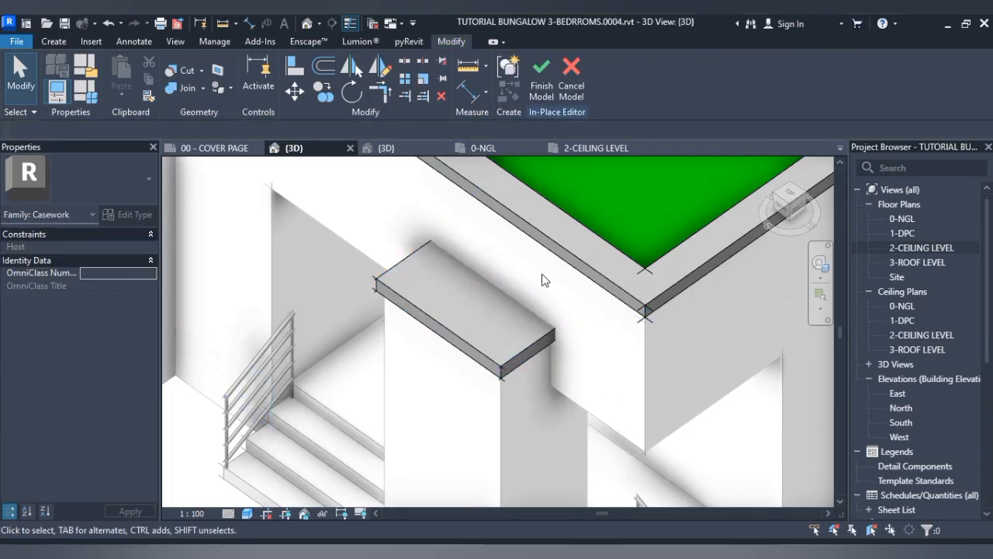
left_click(515, 320)
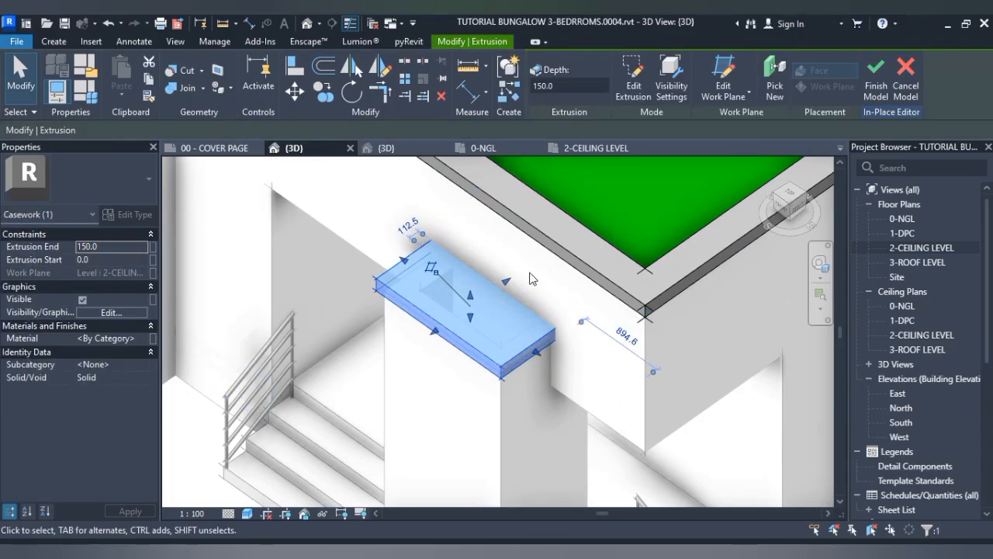
left_click_drag(497, 292, 493, 295)
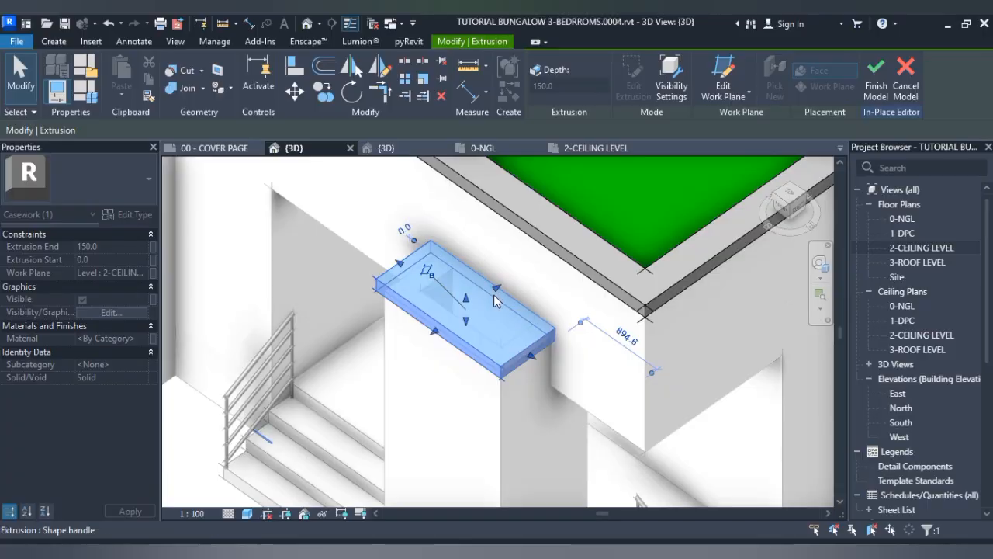
left_click(547, 283)
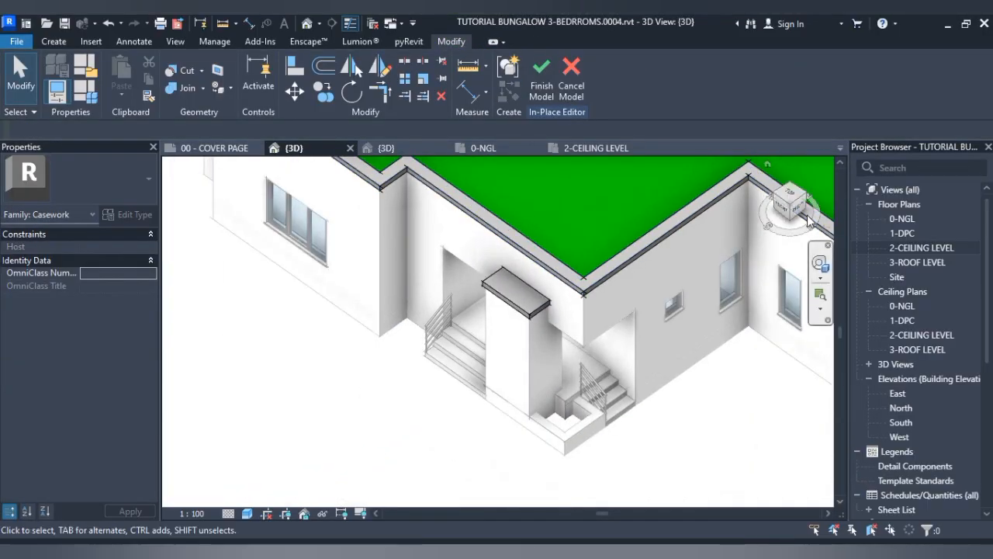
- Inspect the solid cap from the front and at an angle, and finish the in-place model
left_click(782, 211)
mouse_move(834, 165)
left_mouse_down()
mouse_move(250, 178)
mouse_move(318, 183)
mouse_move(205, 168)
mouse_move(790, 505)
mouse_move(733, 177)
mouse_move(754, 208)
mouse_move(780, 209)
mouse_move(222, 186)
left_mouse_up()
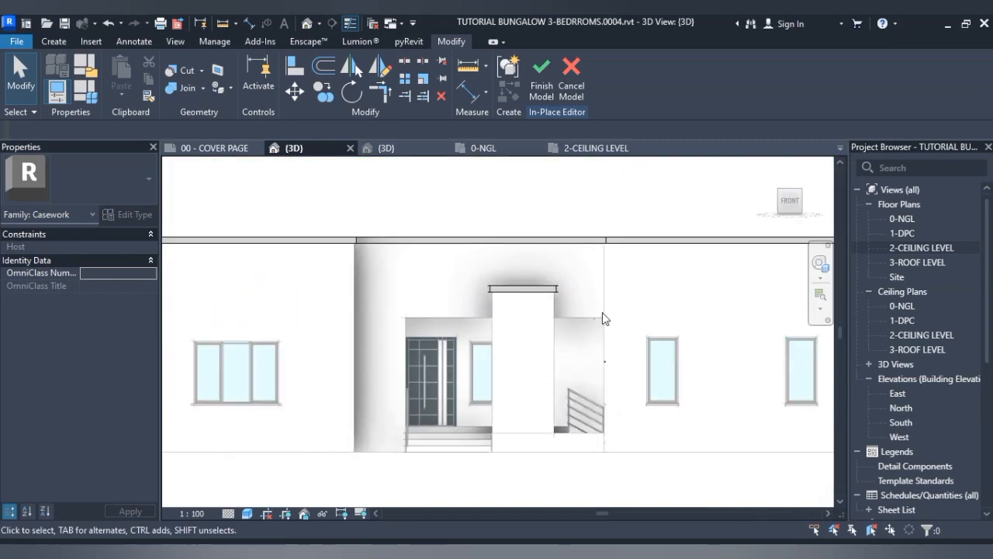
left_click_drag(809, 215, 735, 250)
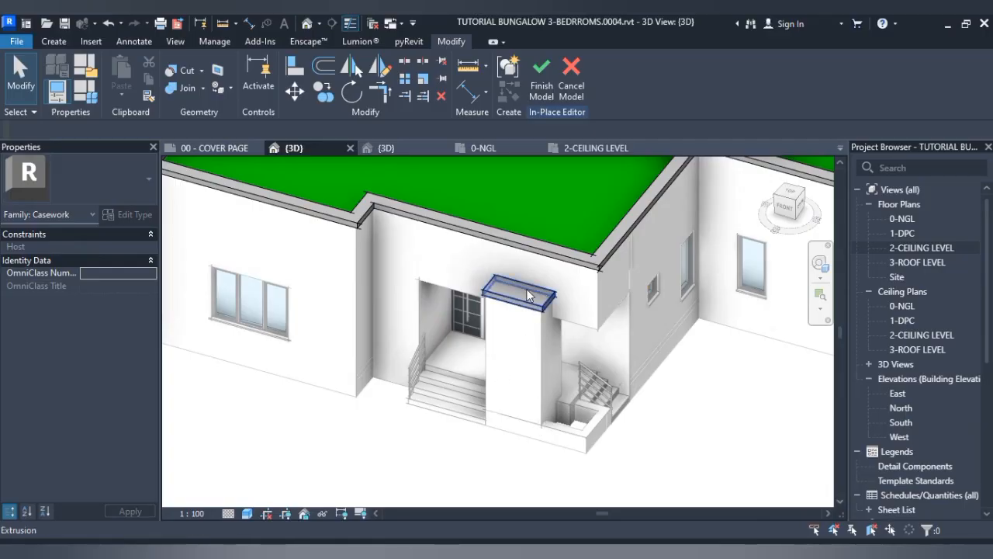
left_click(540, 83)
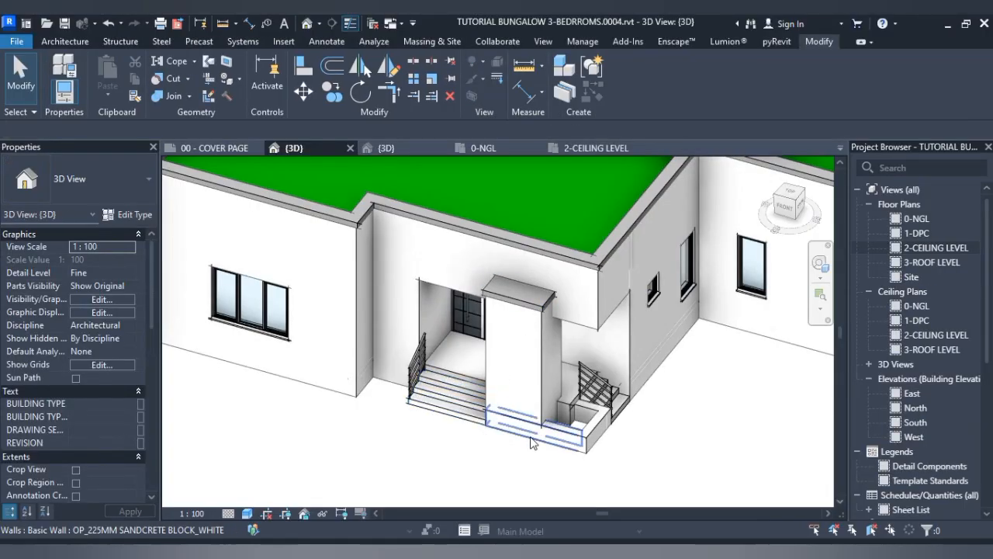
- Join the low front planter wall with the tall enclosure's front wall using Join Geometry with multiple join
scroll(512, 429, "up", 3)
key("j")
key("g")
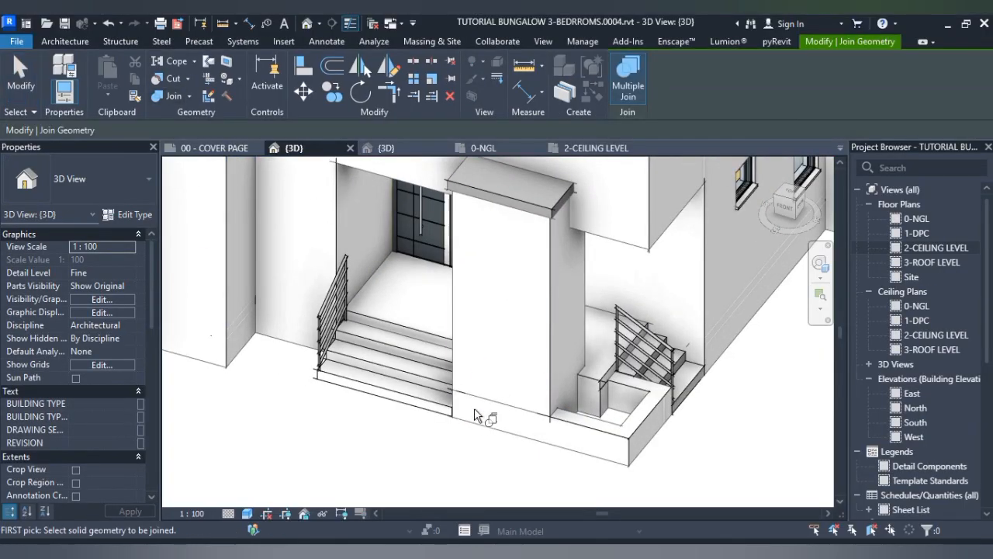
left_click(485, 409)
left_click(487, 400)
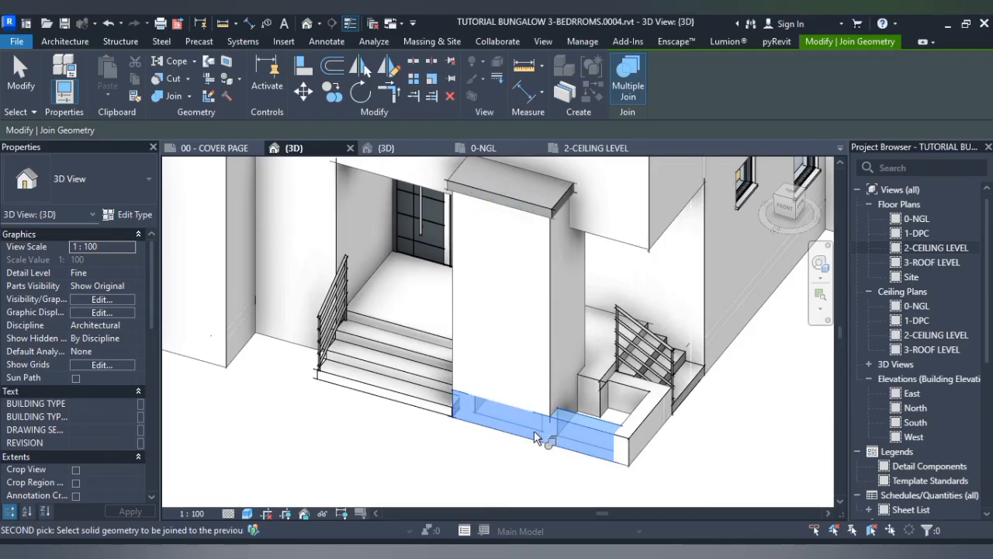
left_click(456, 419)
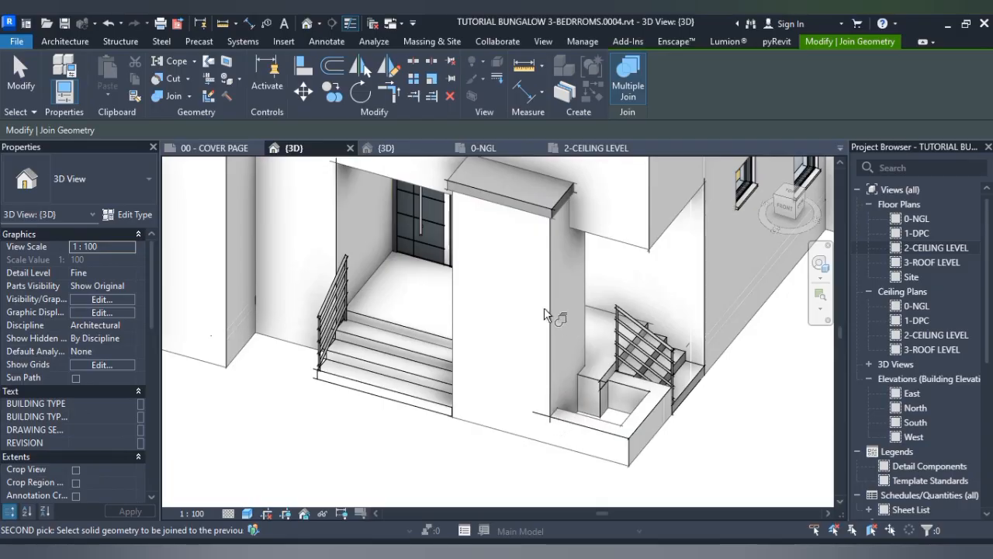
scroll(579, 276, "up", 3)
scroll(600, 436, "down", 5)
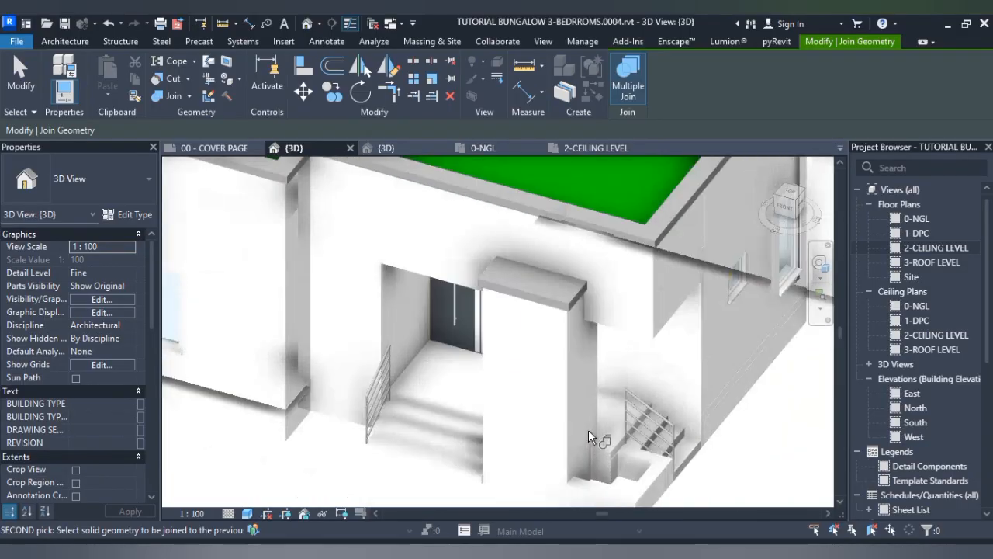
middle_click_drag(561, 294, 572, 231)
scroll(576, 446, "up", 3)
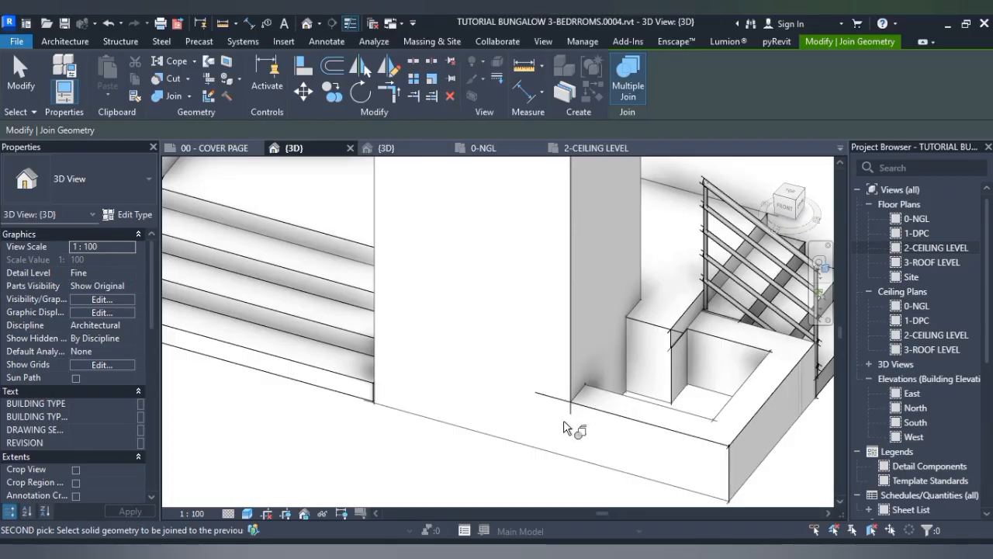
left_click(574, 466)
key("Escape")
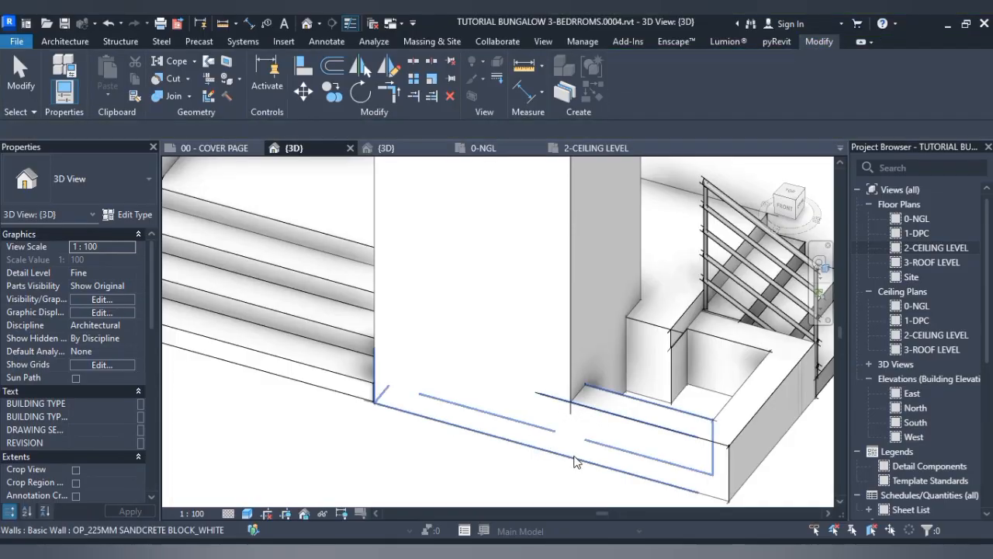
- Close the 0-NGL plan and open the 1-DPC floor plan at the entrance enclosure
scroll(533, 344, "down", 3)
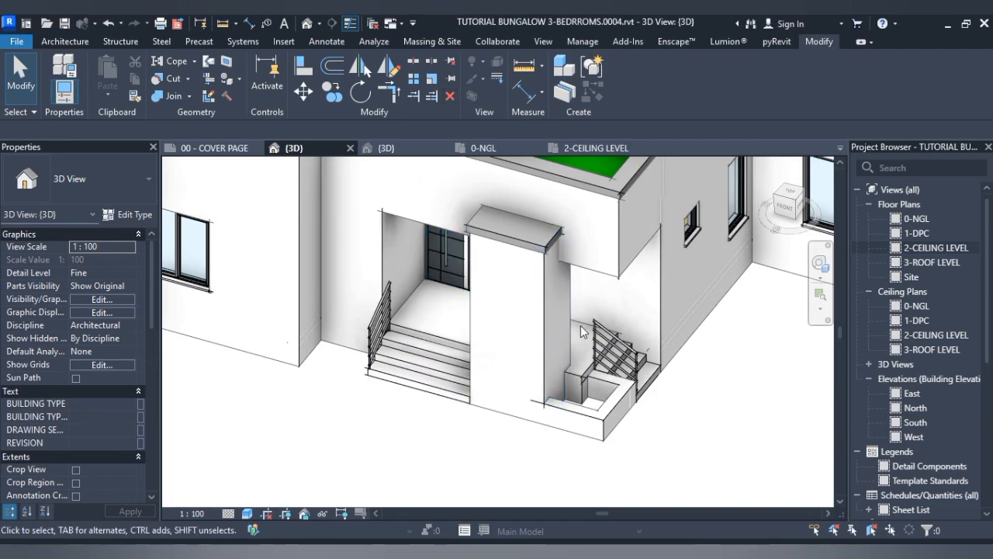
left_click(484, 149)
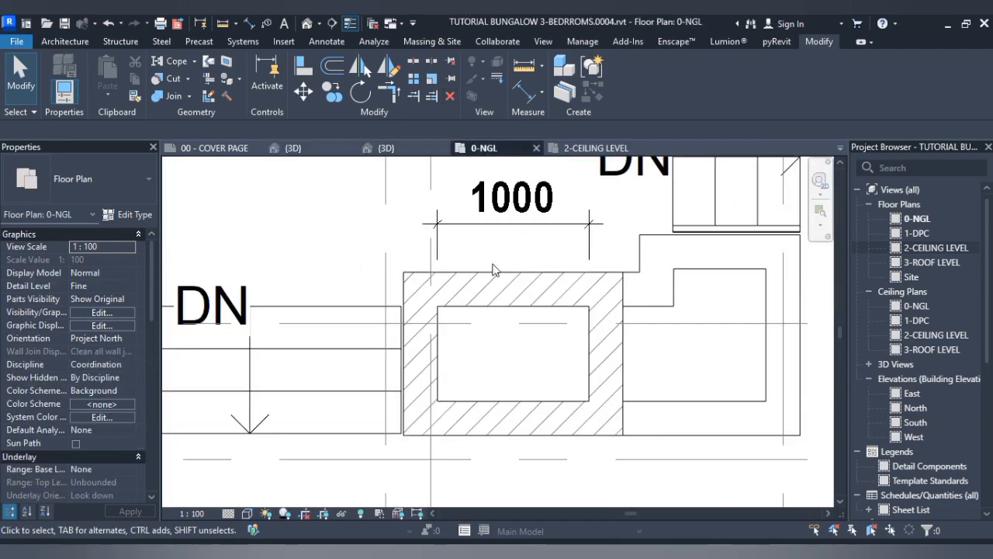
left_click(536, 148)
double_click(930, 233)
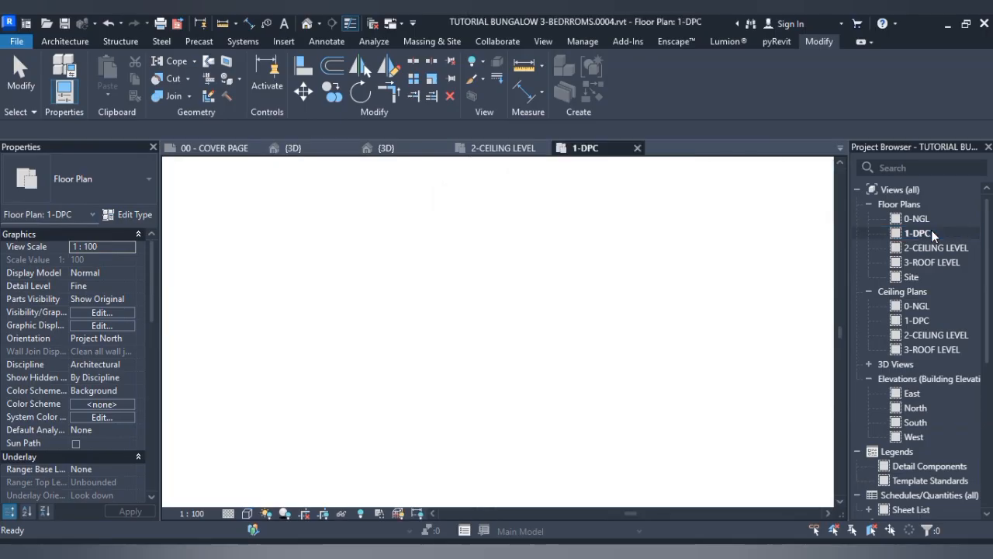
scroll(466, 368, "up", 8)
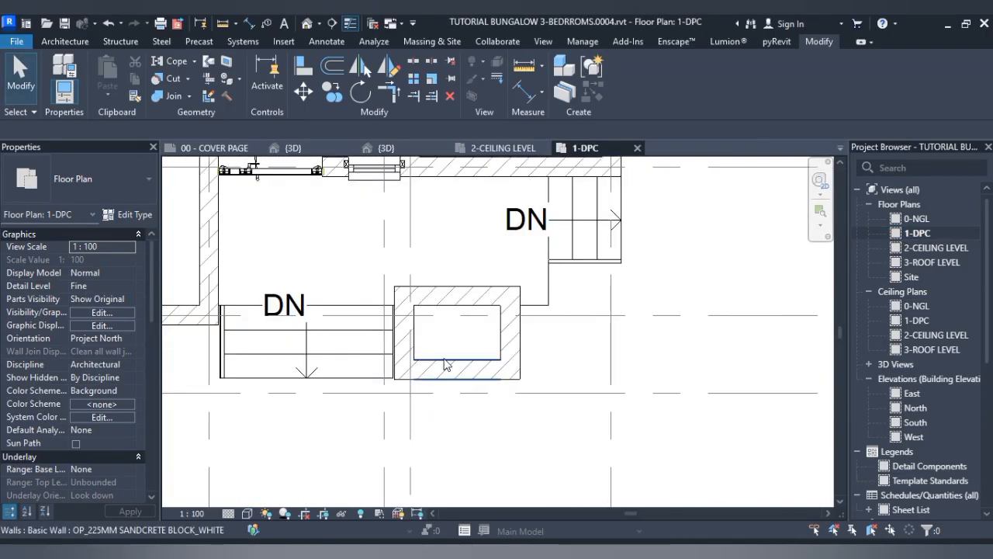
scroll(442, 364, "up", 3)
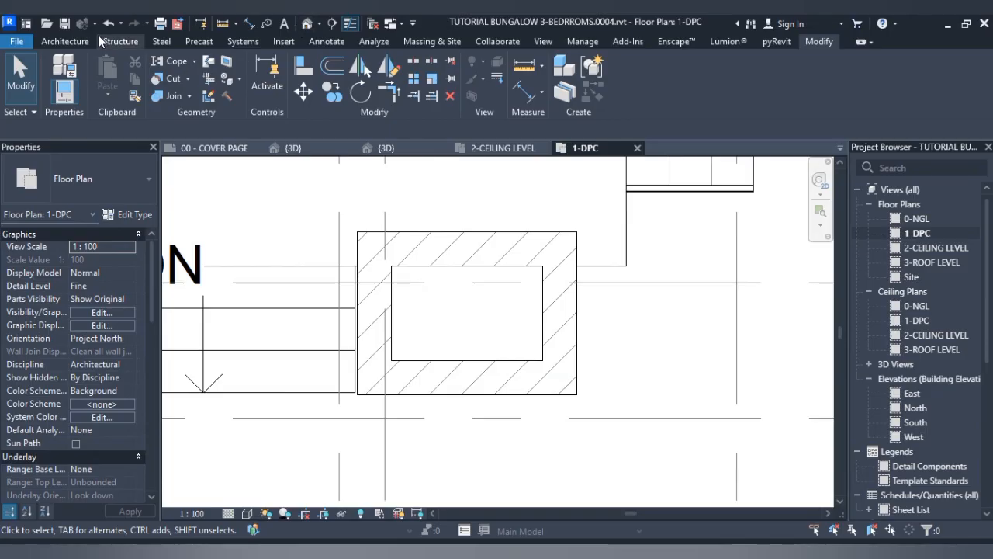
- Cut a rectangular wall opening about 706 mm wide in the front wall of the entrance enclosure
left_click(65, 41)
left_click(785, 62)
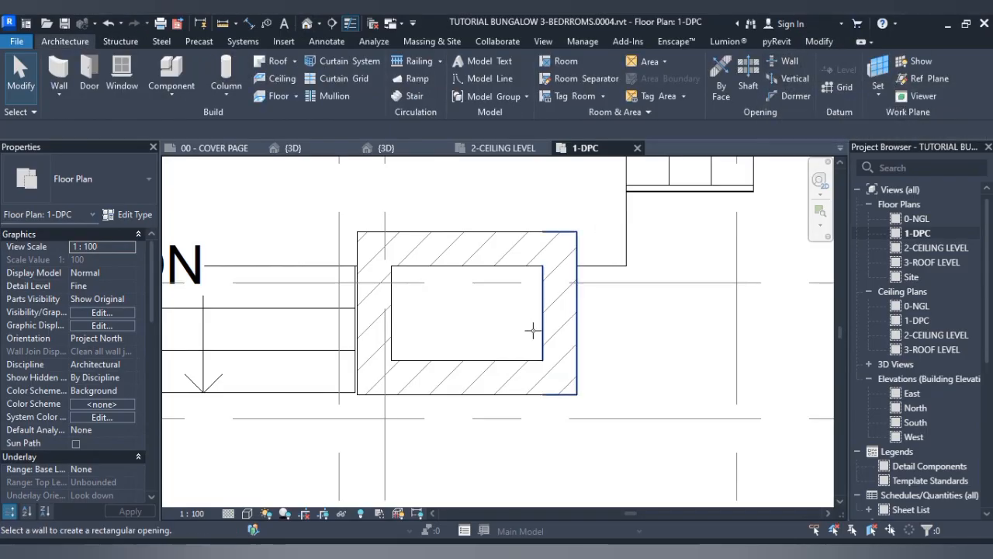
left_click(425, 362)
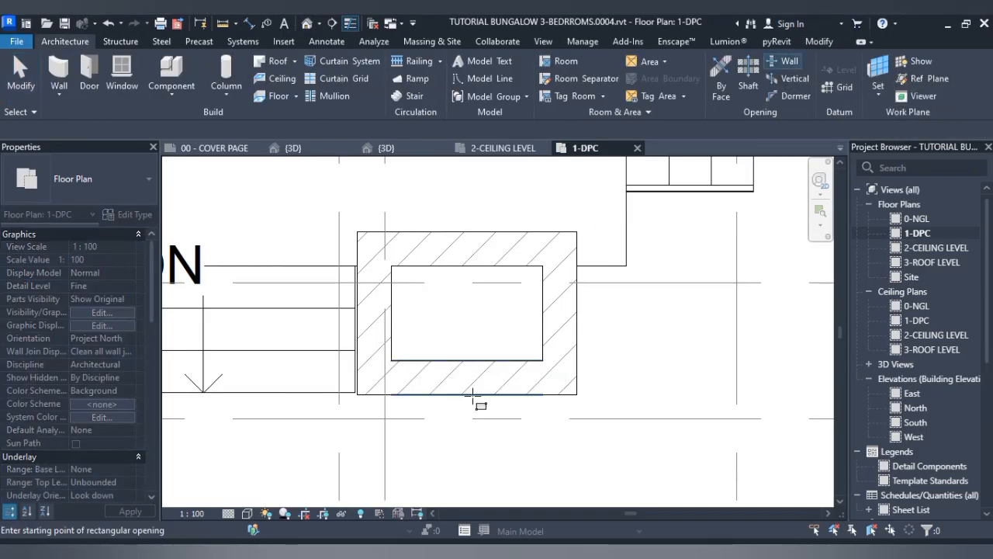
left_click(523, 379)
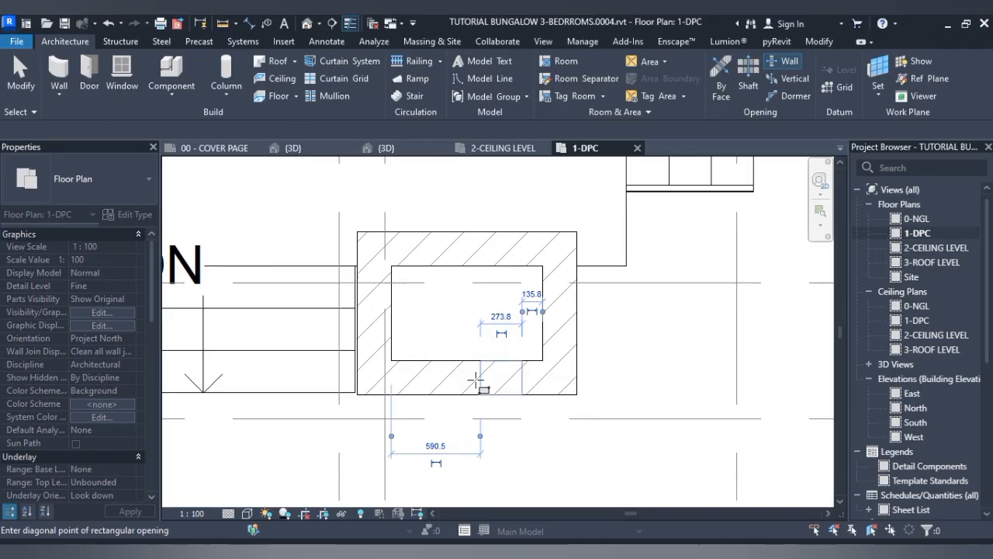
left_click(416, 382)
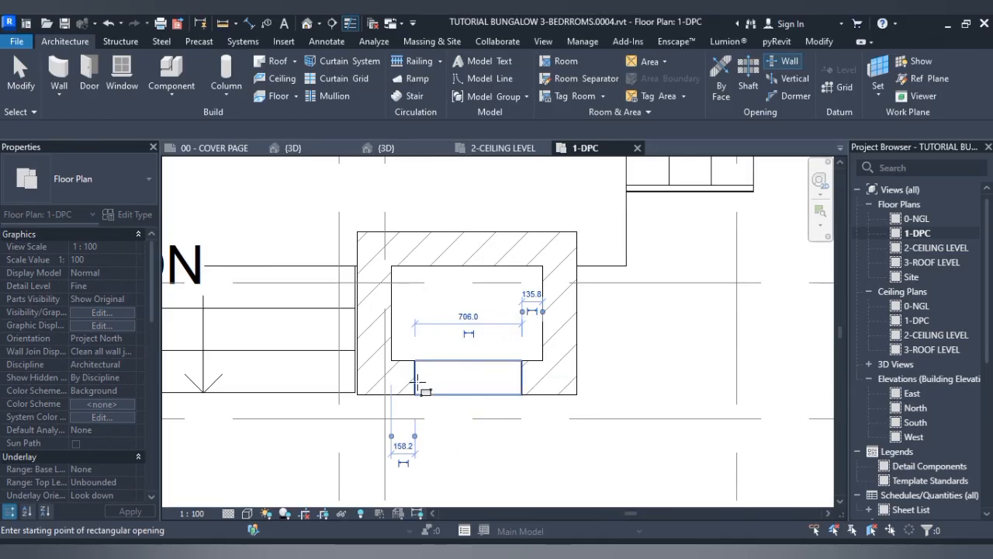
key("Escape")
key("Escape")
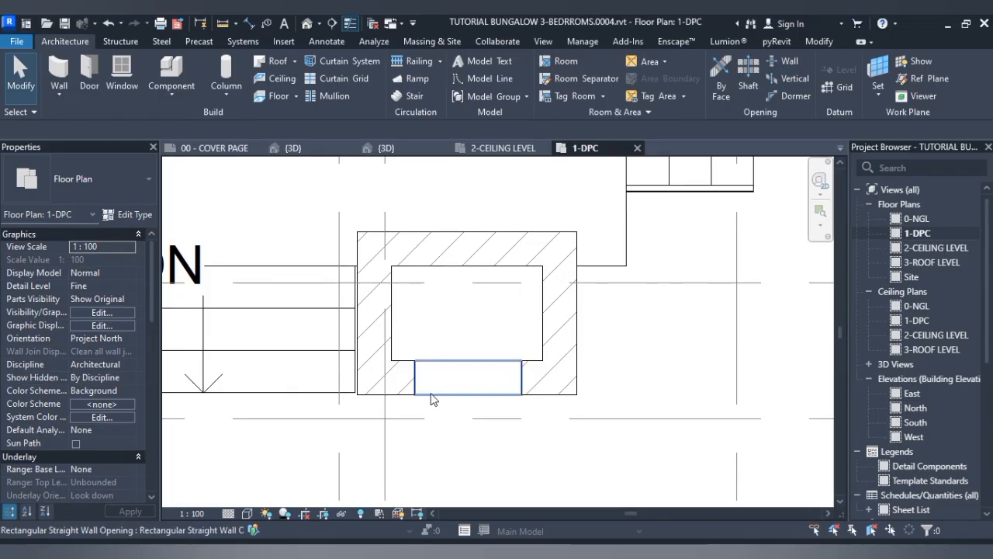
- Set the front wall opening's width to 700 mm
left_click(435, 393)
left_click(465, 317)
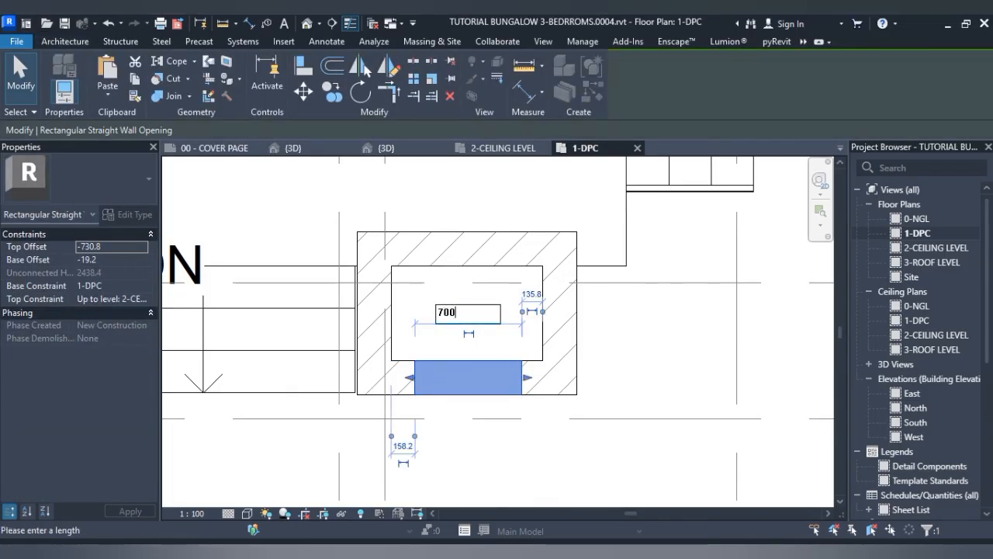
key("Return")
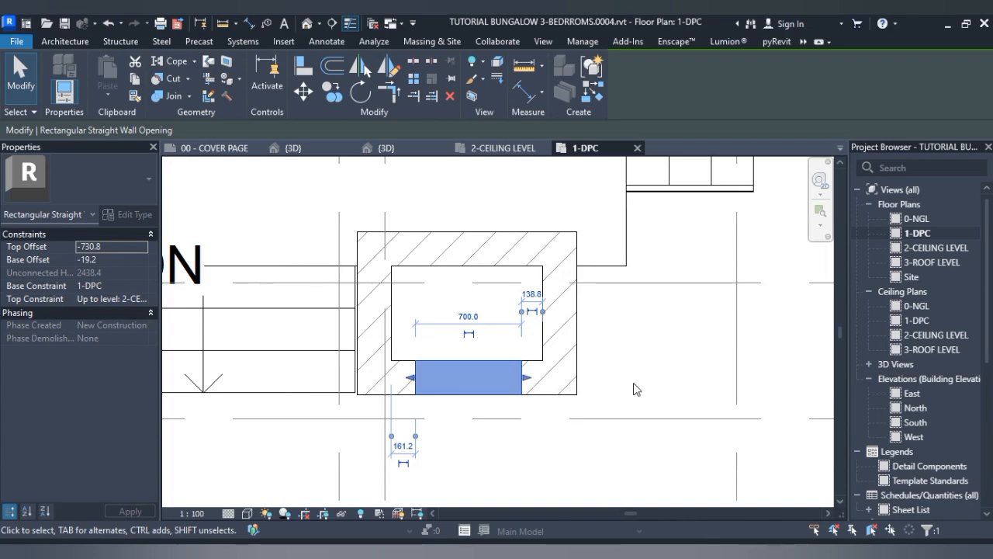
key("Escape")
- Nudge the front opening sideways until it sits nearly centred, about 151 mm and 149 mm from the enclosure's inner side faces
left_click(467, 400)
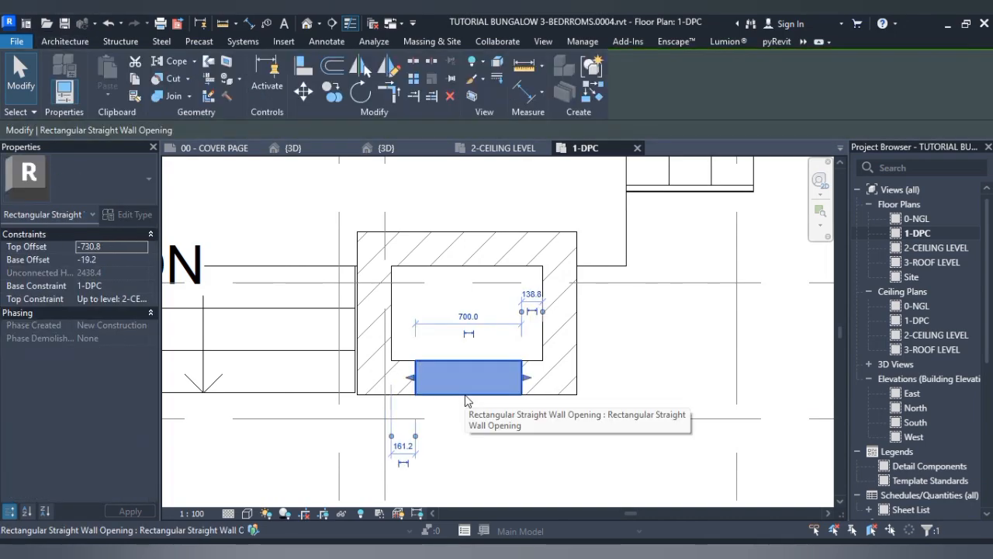
scroll(457, 361, "up", 1)
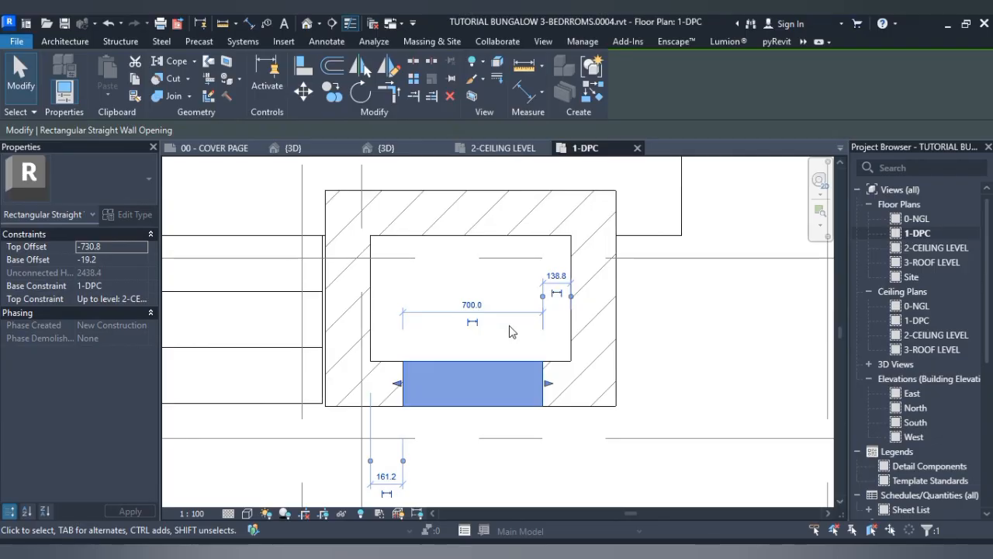
key("Left")
key("Right")
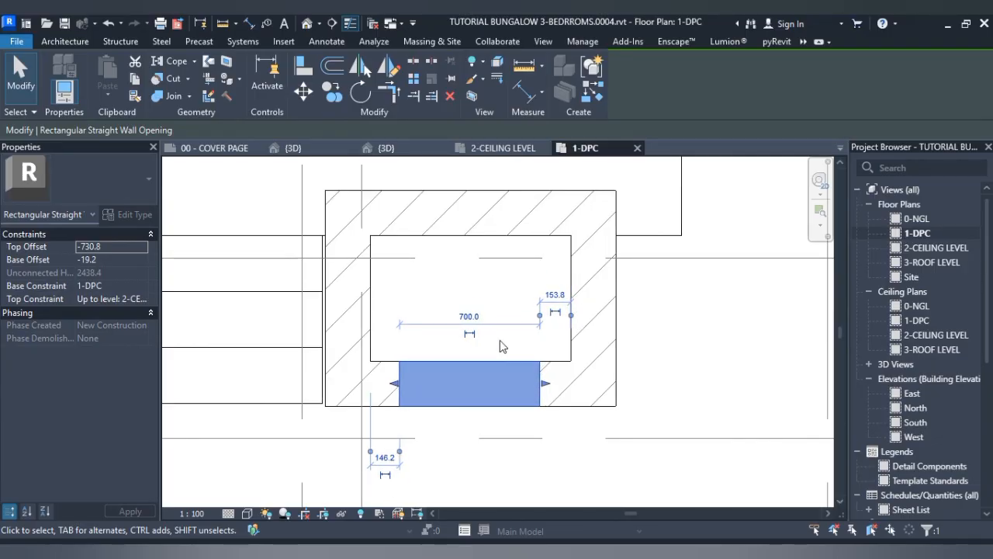
scroll(497, 406, "up", 4)
key("Right")
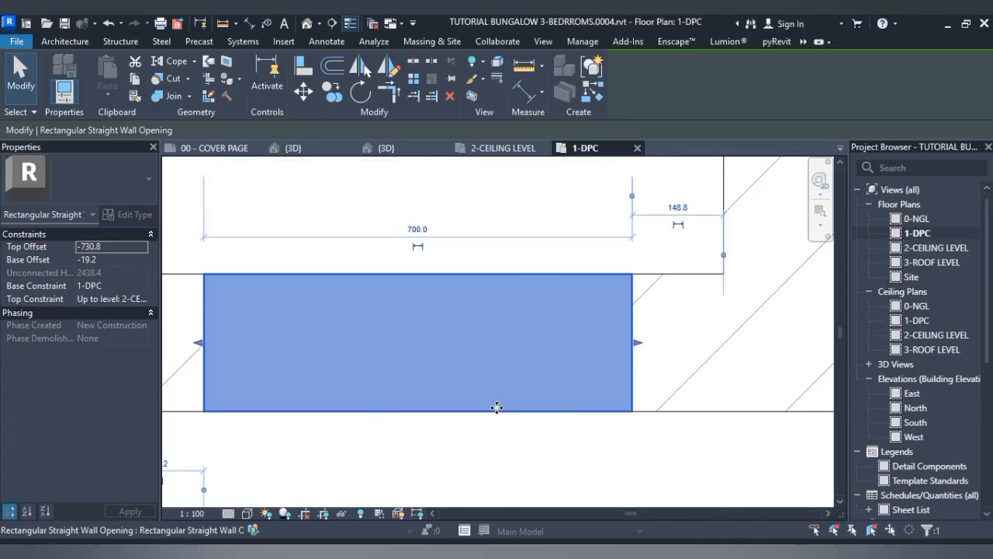
scroll(505, 411, "down", 3)
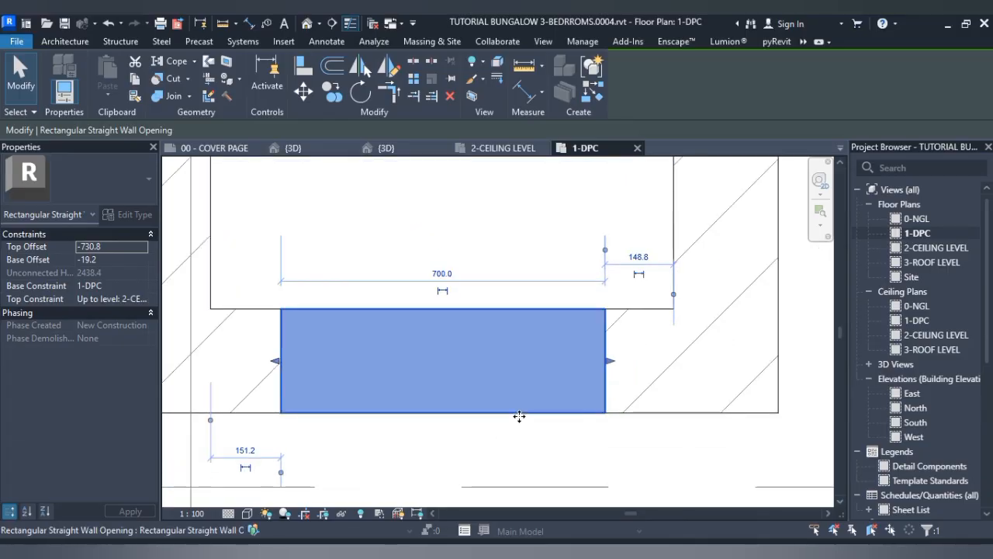
scroll(520, 415, "down", 1)
left_click(514, 312)
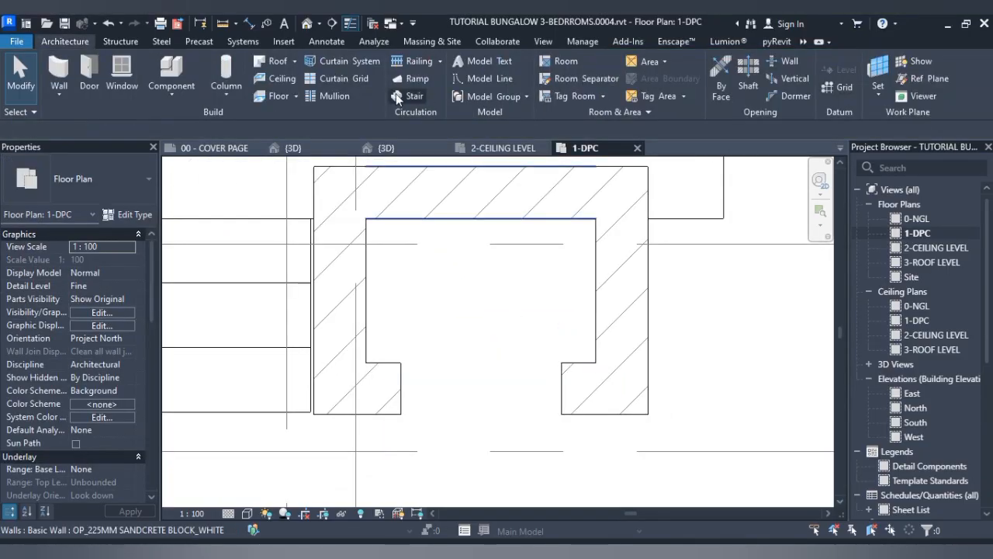
- Inspect the enclosure's front opening in the 3D view from the front and from a raised angle
left_click(301, 151)
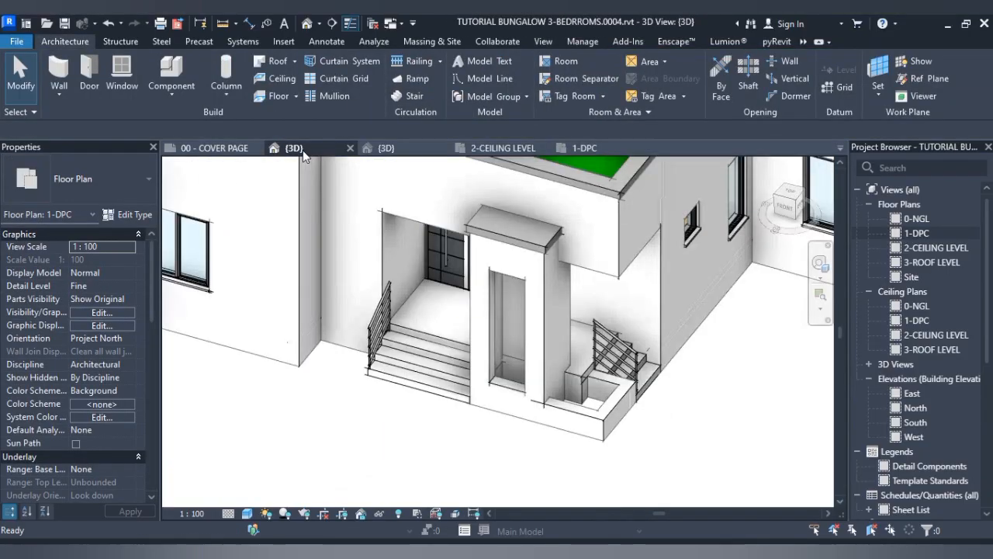
left_click(784, 209)
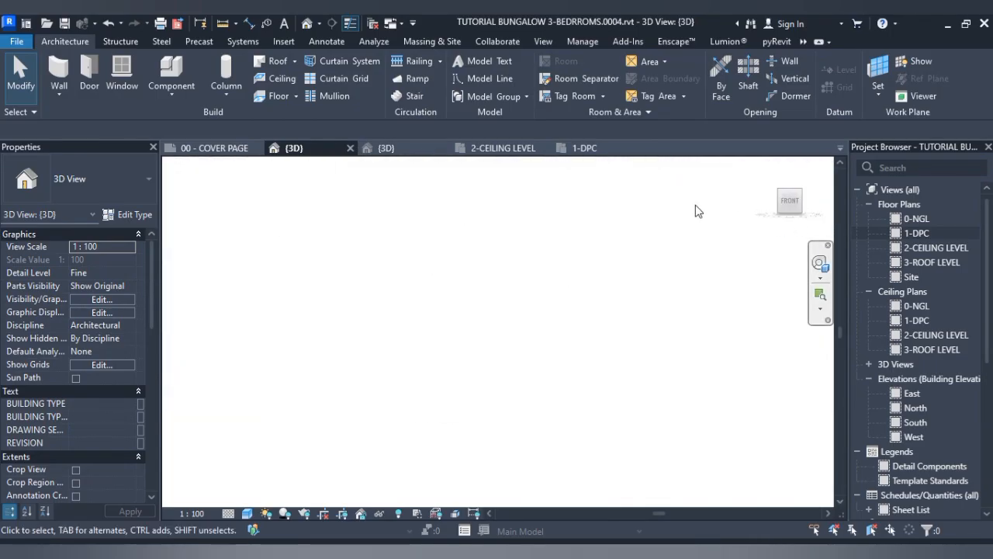
scroll(512, 342, "up", 4)
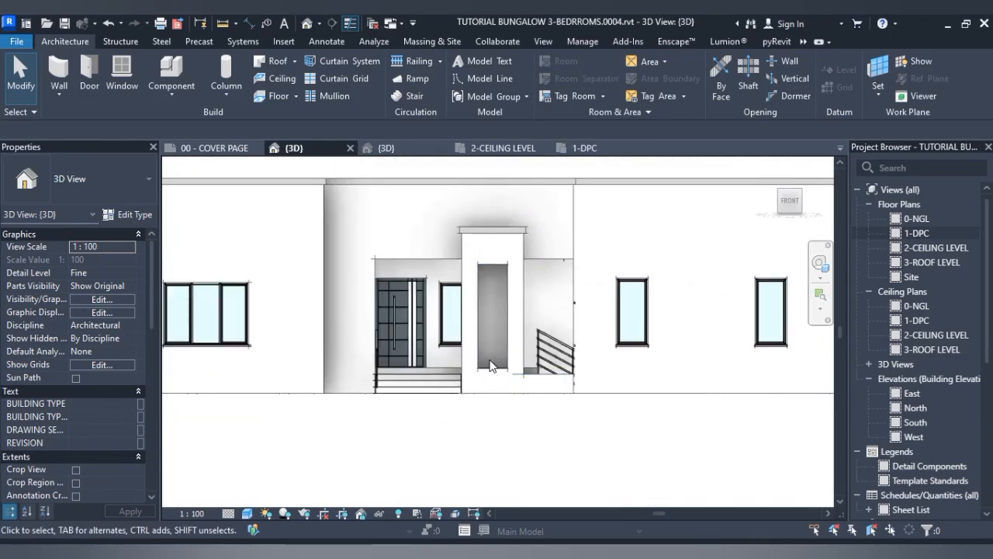
scroll(489, 365, "up", 1)
left_click_drag(789, 202, 783, 234)
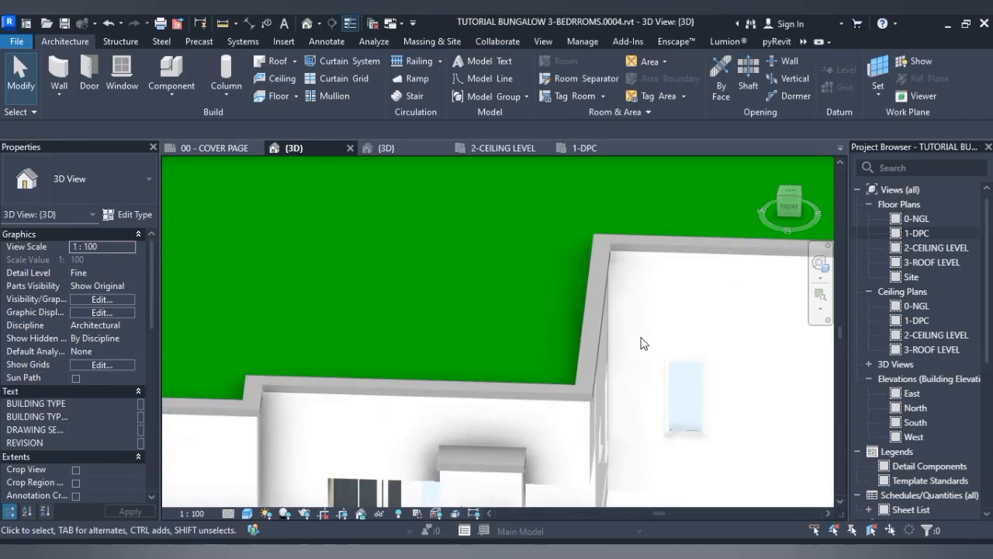
scroll(641, 343, "down", 2)
middle_click_drag(644, 241, 630, 173)
scroll(539, 469, "up", 5)
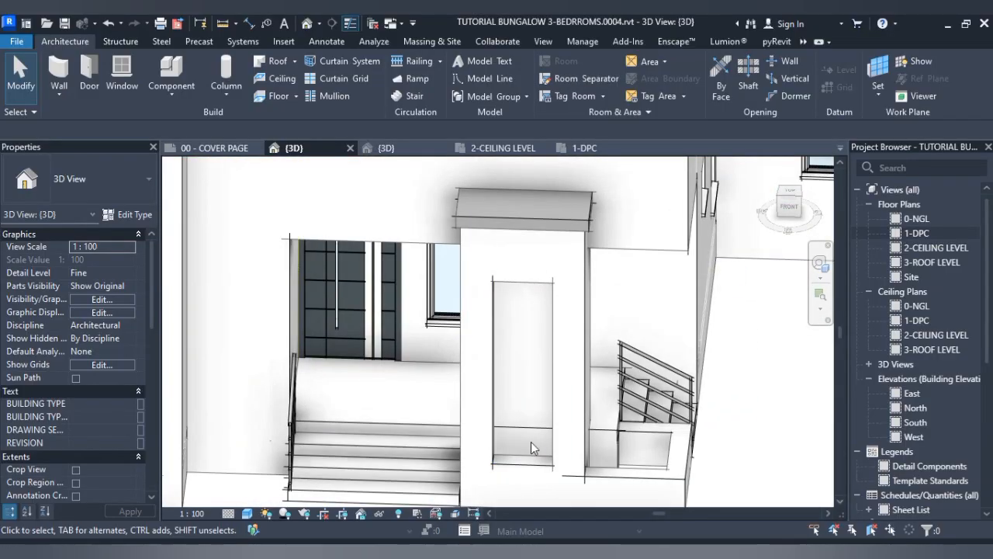
- Mirror a copy of the front opening onto the enclosure's back wall in the 1-DPC plan, using an axis drawn from the side wall's midpoint
left_click(531, 443)
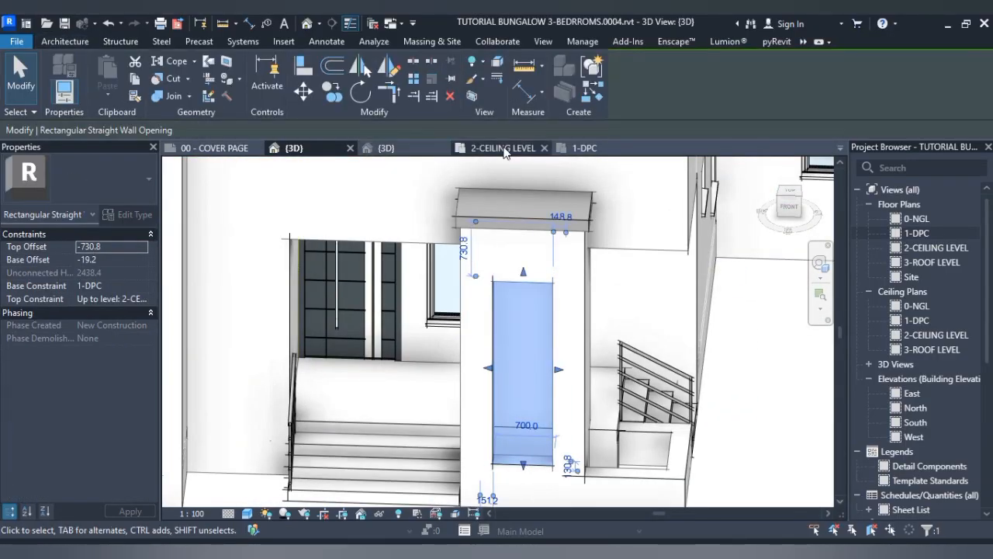
left_click(581, 148)
scroll(514, 301, "down", 2)
middle_click_drag(515, 303, 517, 343)
left_click(392, 68)
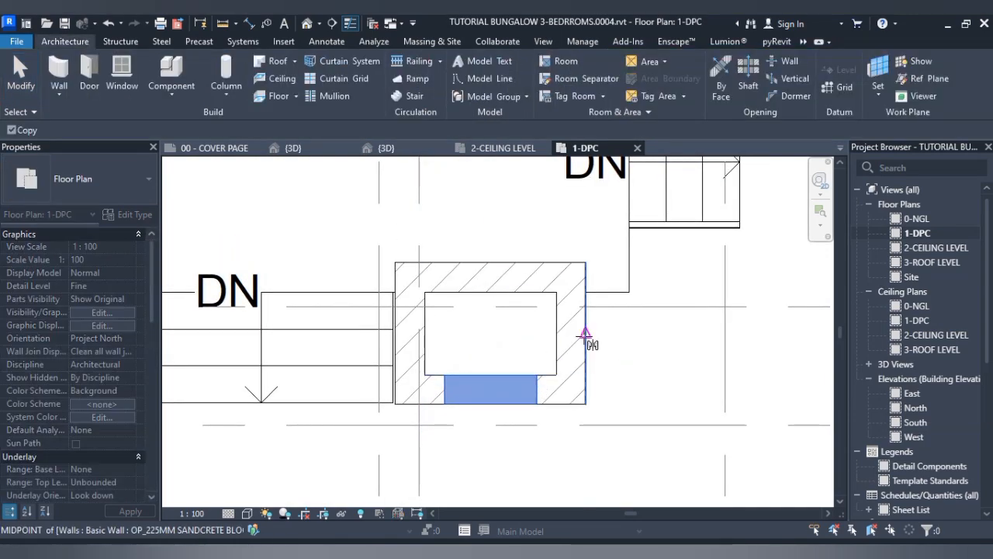
left_click(586, 333)
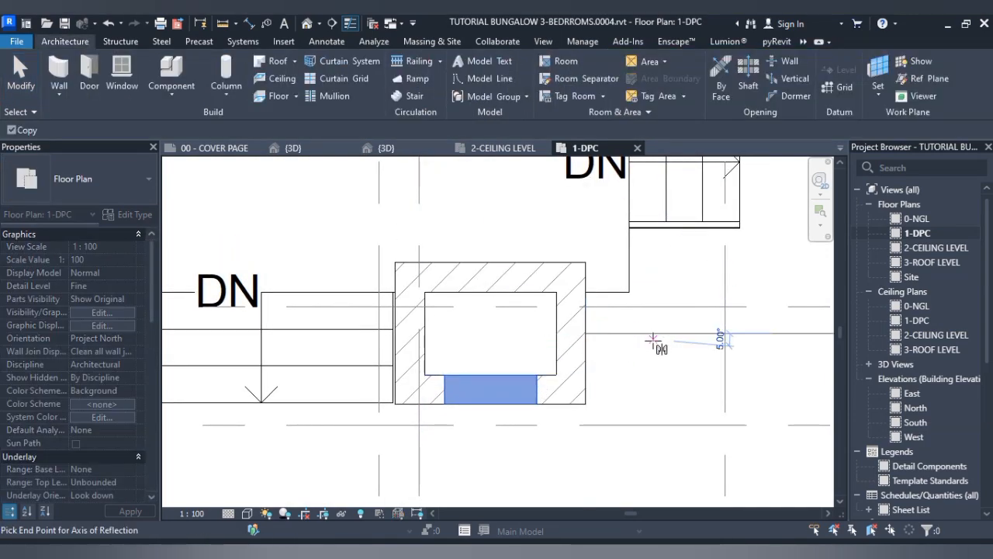
left_click(659, 333)
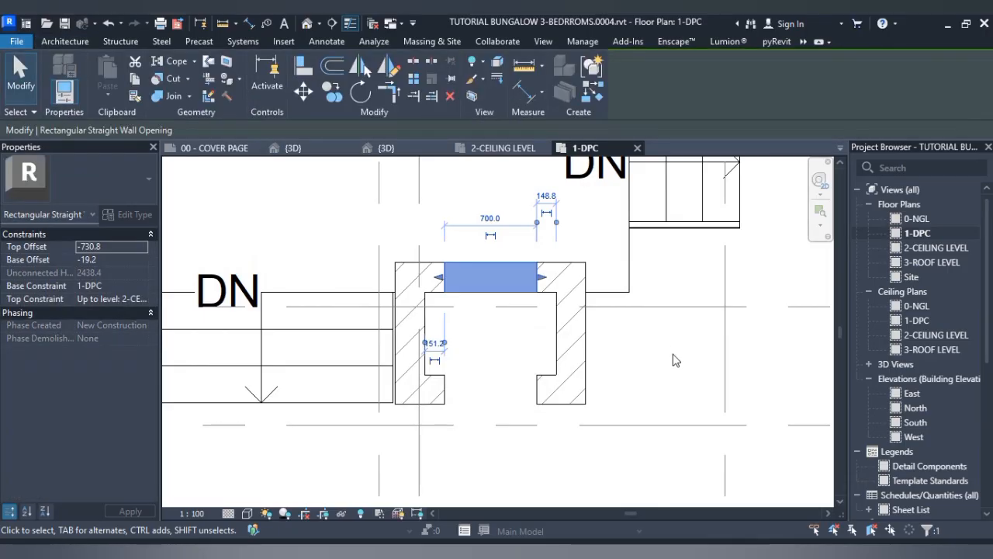
key("Escape")
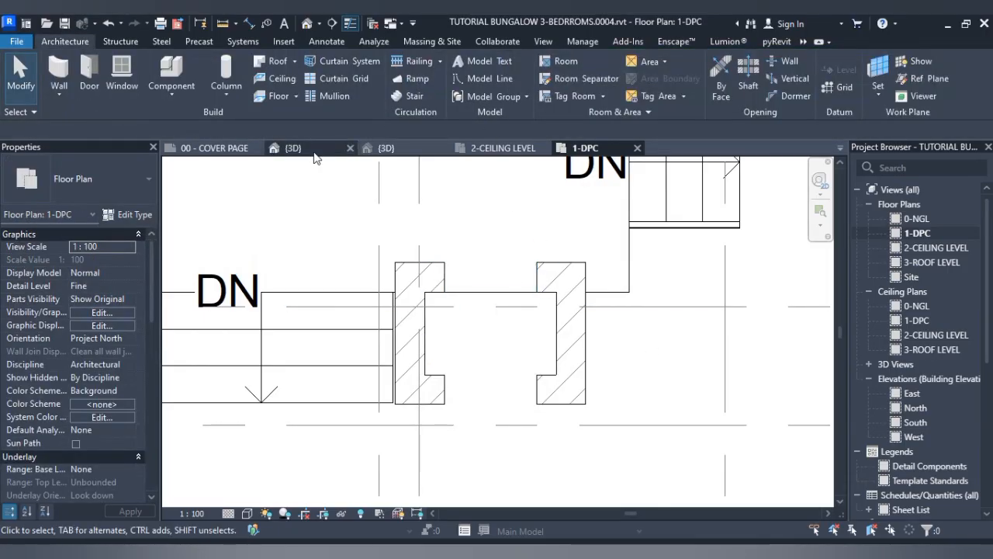
- Raise the bottom edge of the rear wall opening in the 3D view to a base offset of about 213.5 mm
left_click(309, 149)
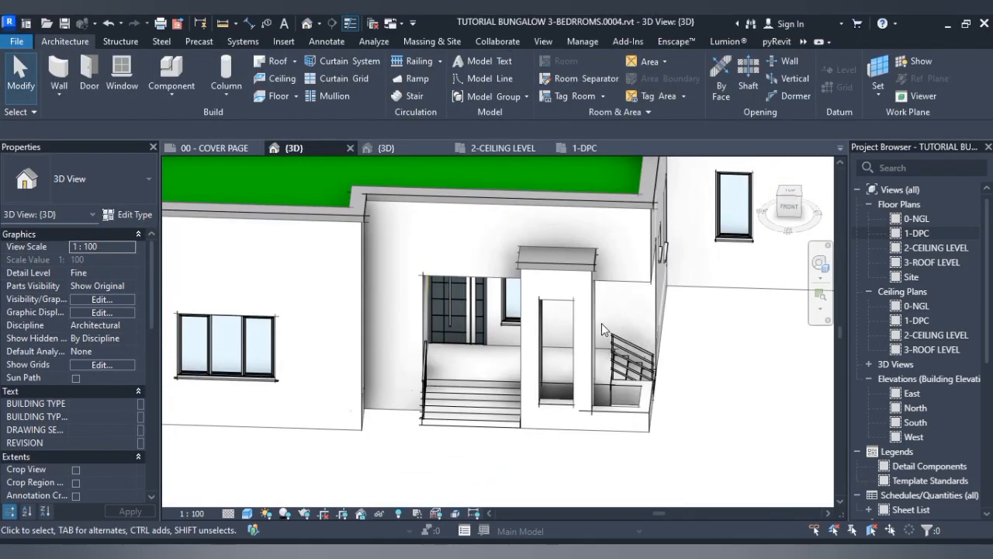
middle_click_drag(603, 320, 676, 323, "shift")
scroll(556, 314, "up", 4)
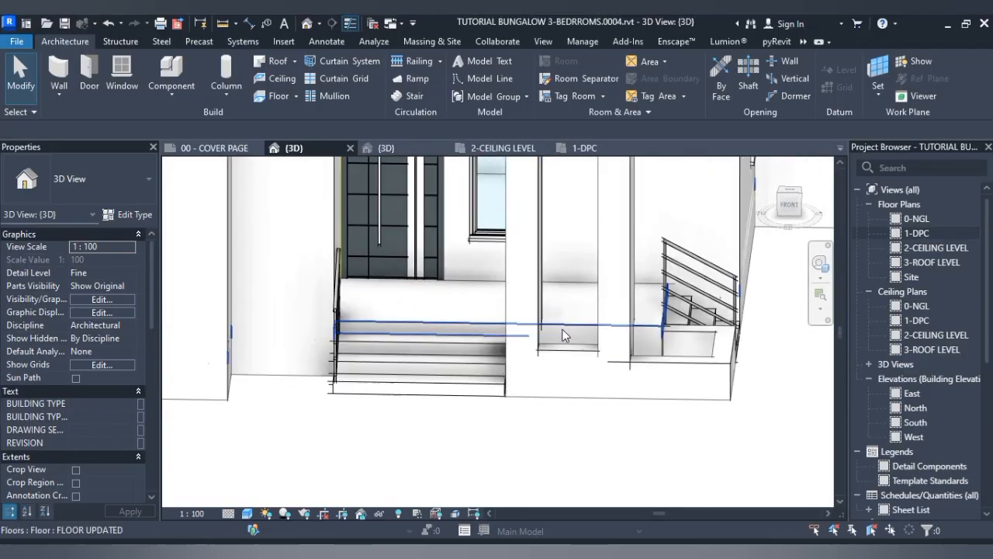
left_click(563, 323)
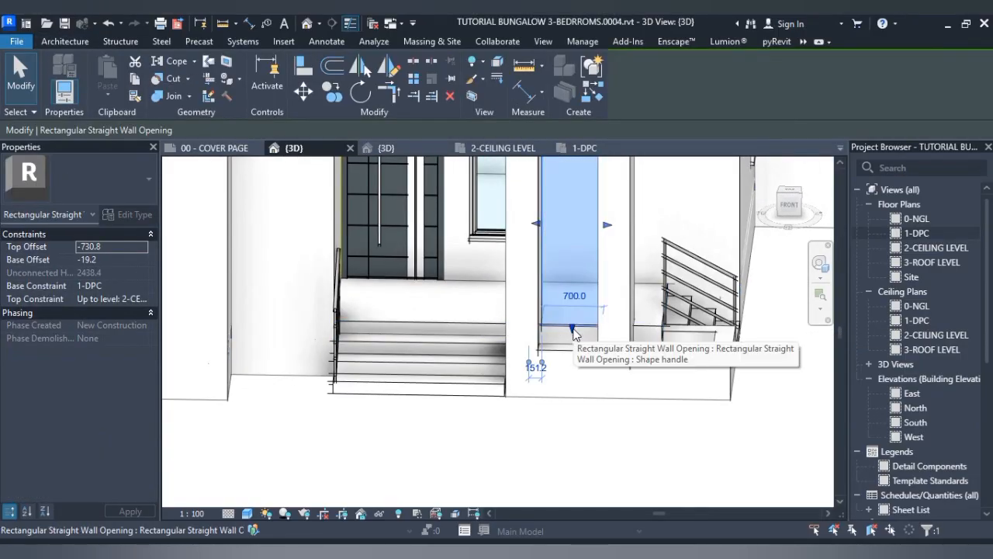
left_click_drag(572, 330, 572, 308)
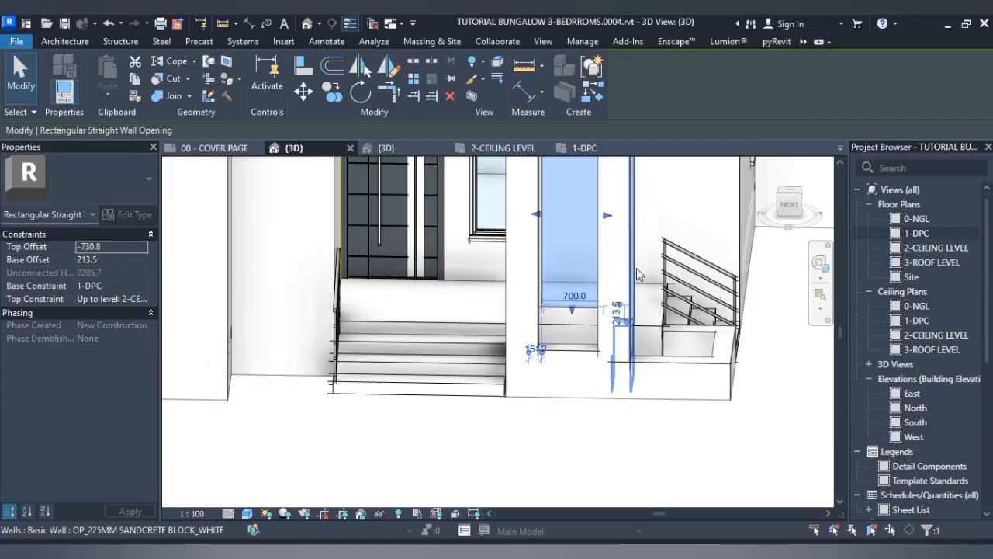
left_click(668, 235)
- Set the enclosure's rear wall opening to a base offset of 225 mm through its vertical dimension in the 3D view
middle_click_drag(590, 341, 557, 317, "shift")
left_click(574, 311)
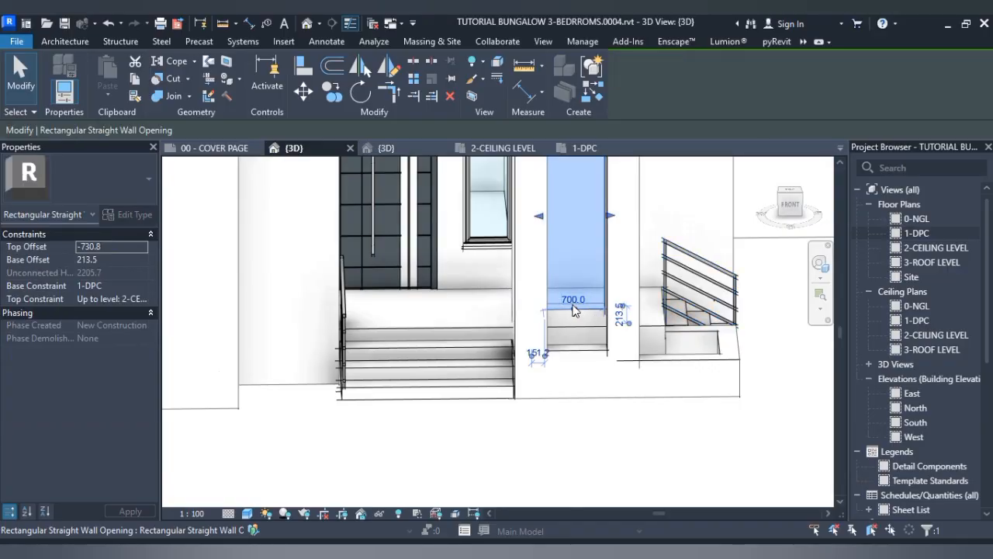
scroll(616, 310, "up", 3)
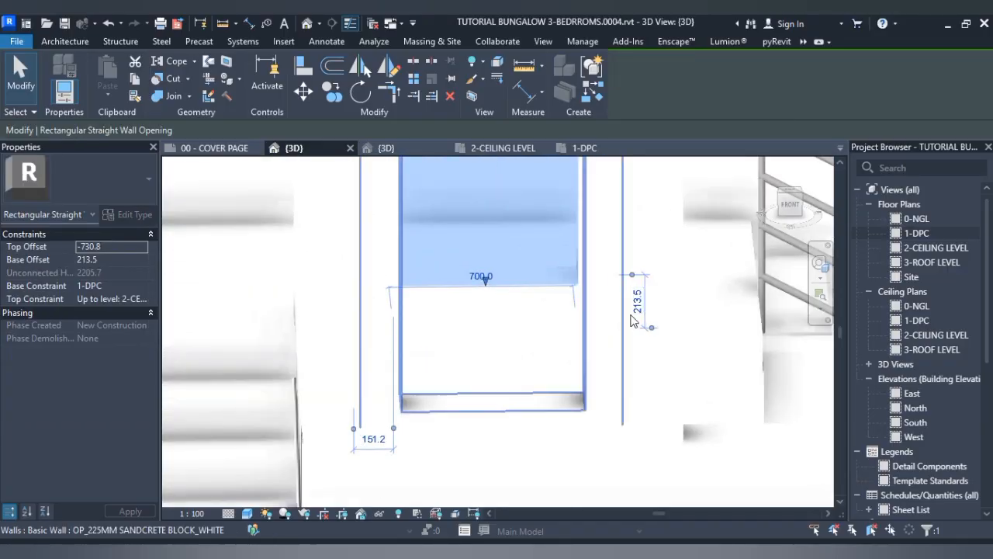
left_click(638, 301)
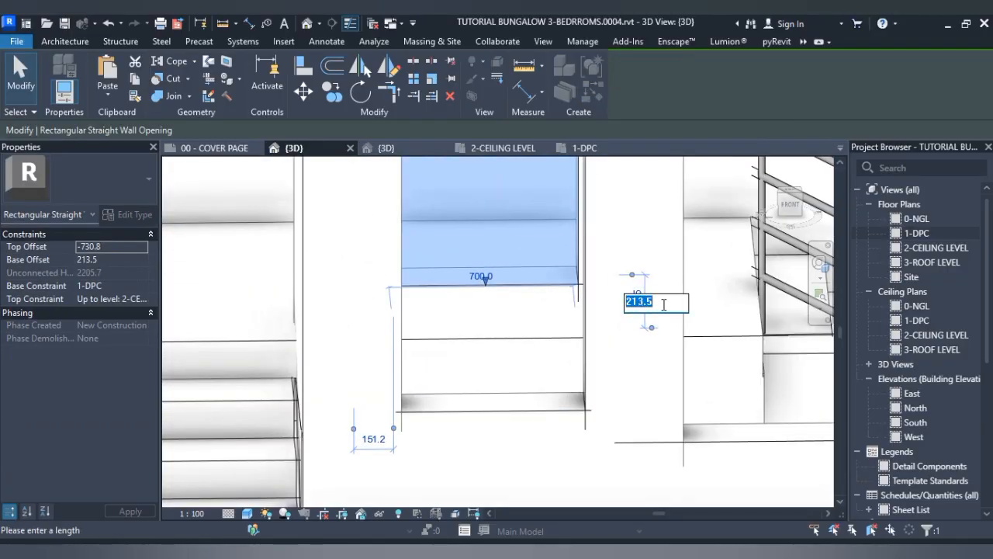
key("Return")
key("Escape")
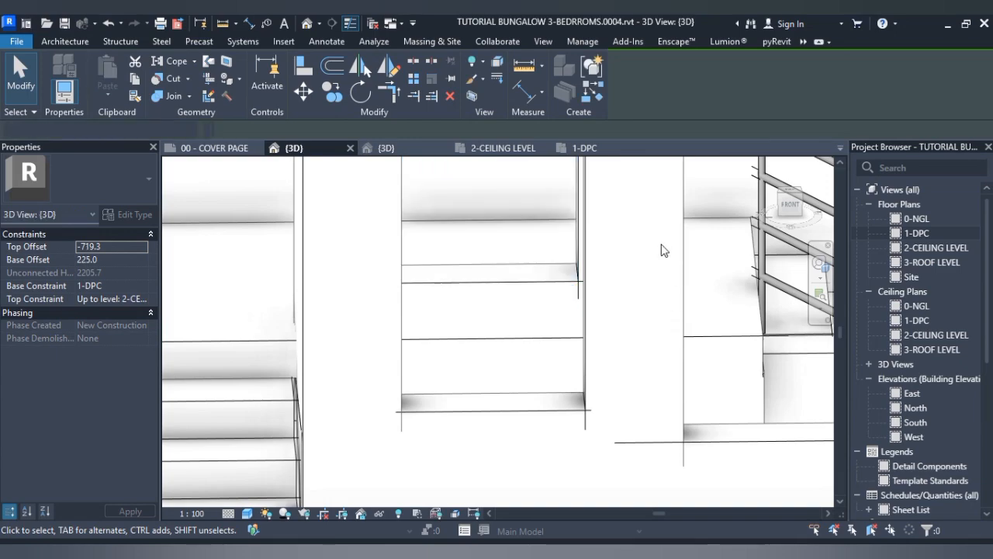
- Raise the bottom edge of the enclosure's front wall opening to a base offset of 225 mm, level with the rear opening
left_click(527, 414)
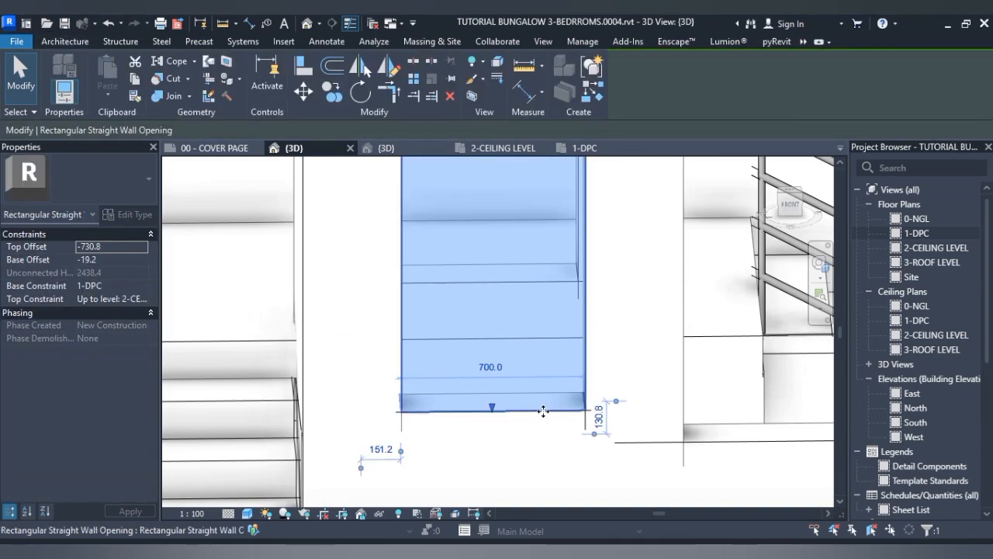
left_click_drag(503, 409, 496, 380)
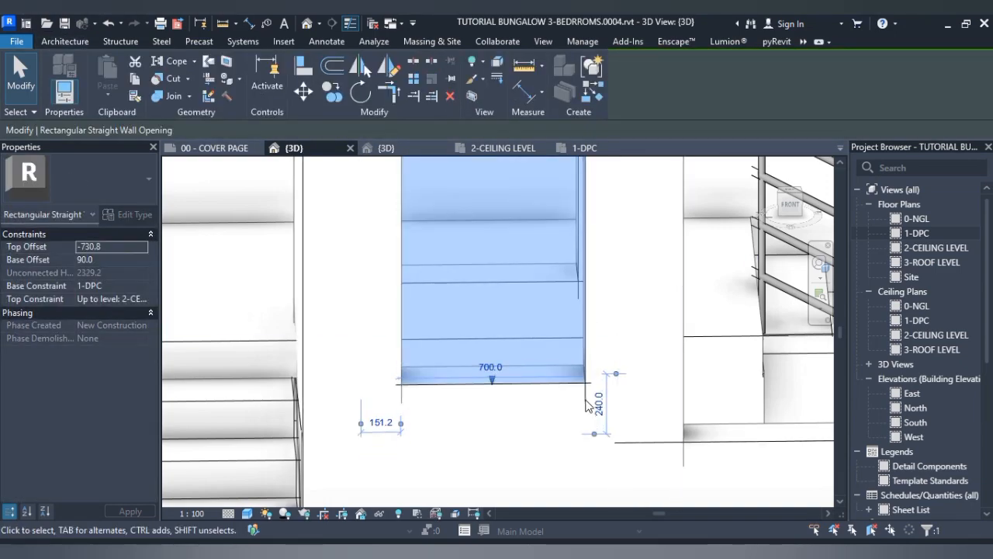
scroll(619, 346, "down", 2)
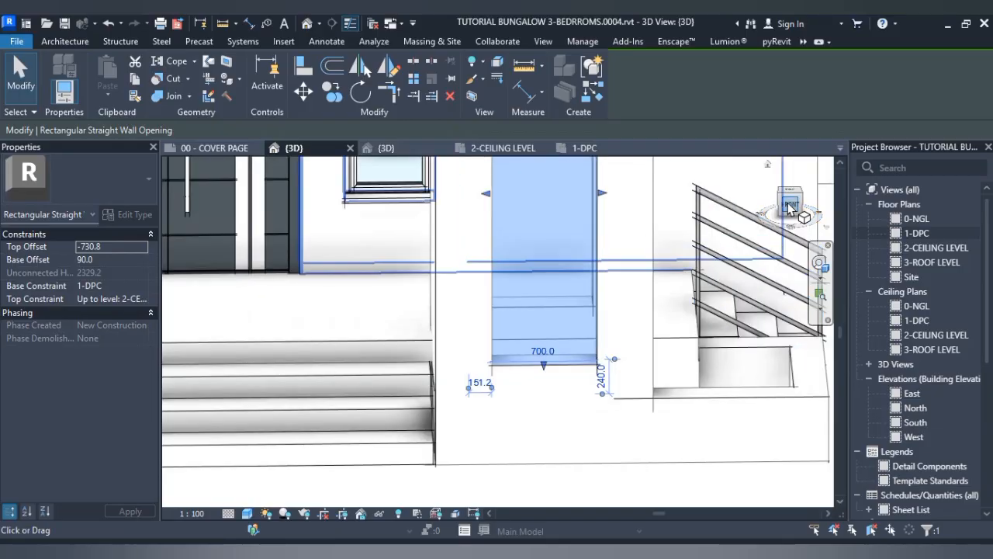
left_click(789, 207)
left_click(688, 304)
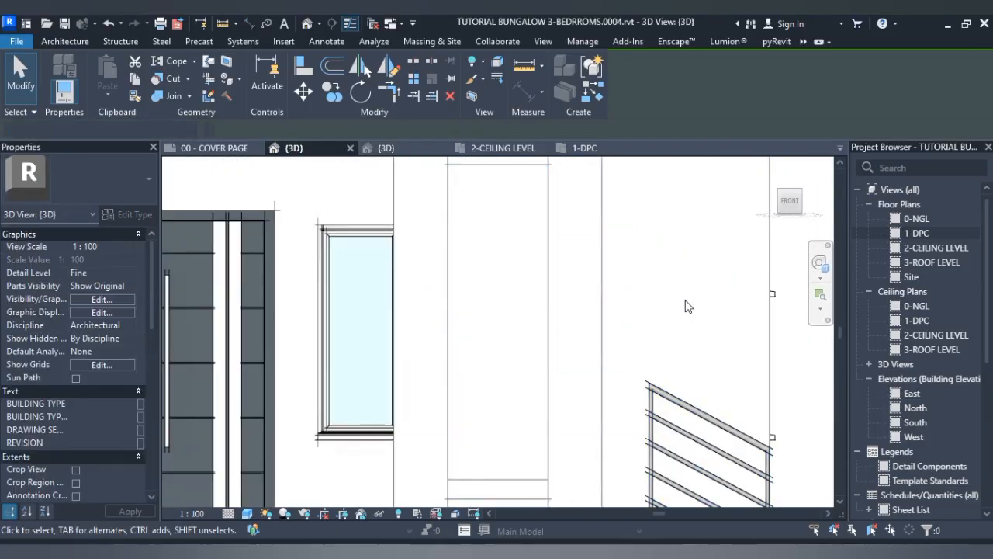
left_click(555, 449)
scroll(558, 443, "up", 4)
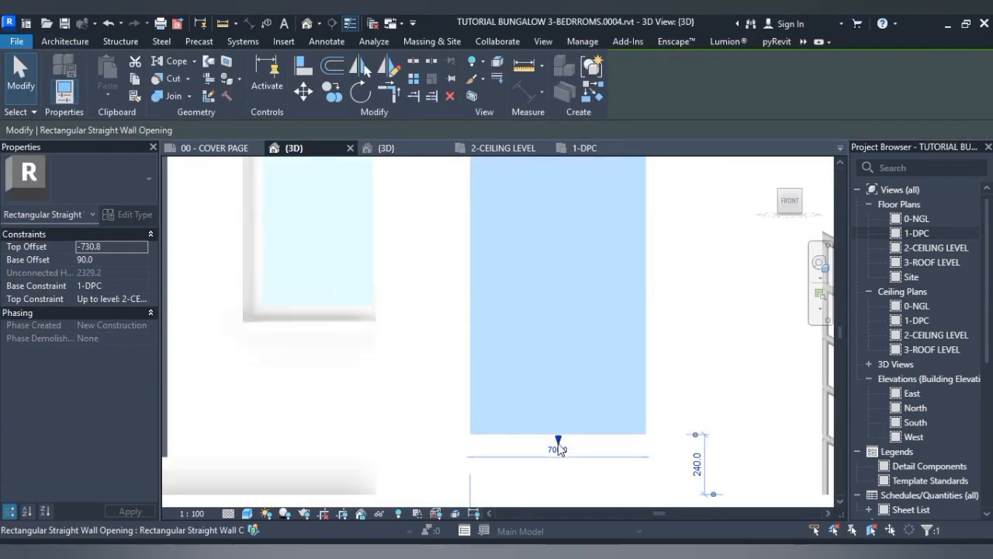
left_click_drag(558, 441, 570, 378)
scroll(565, 398, "up", 4)
scroll(603, 323, "down", 3)
scroll(603, 323, "down", 4)
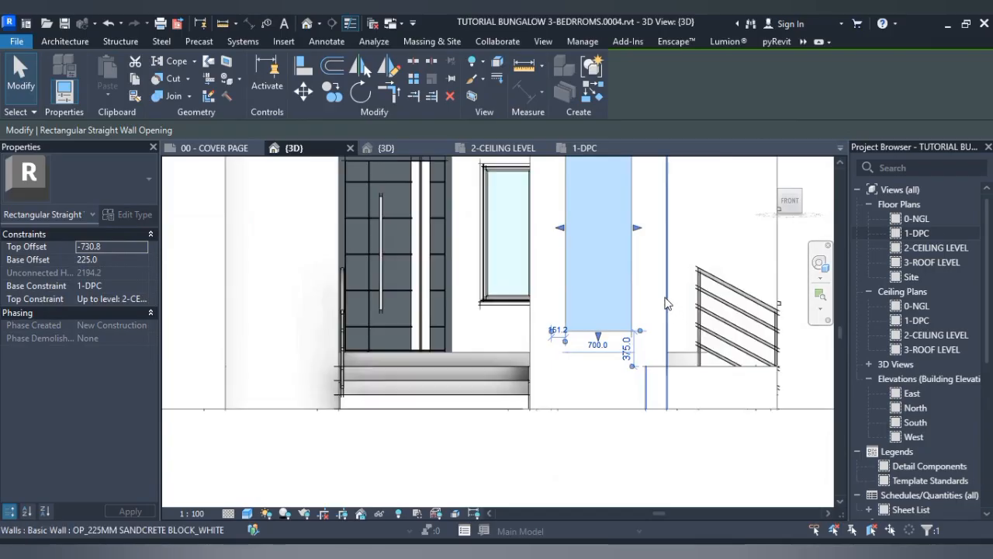
left_click(667, 293)
left_click(715, 238)
- Open the enclosure's casework cap for in-place editing and show the enclosure in the 1-DPC plan
middle_click_drag(715, 243, 648, 279, "shift")
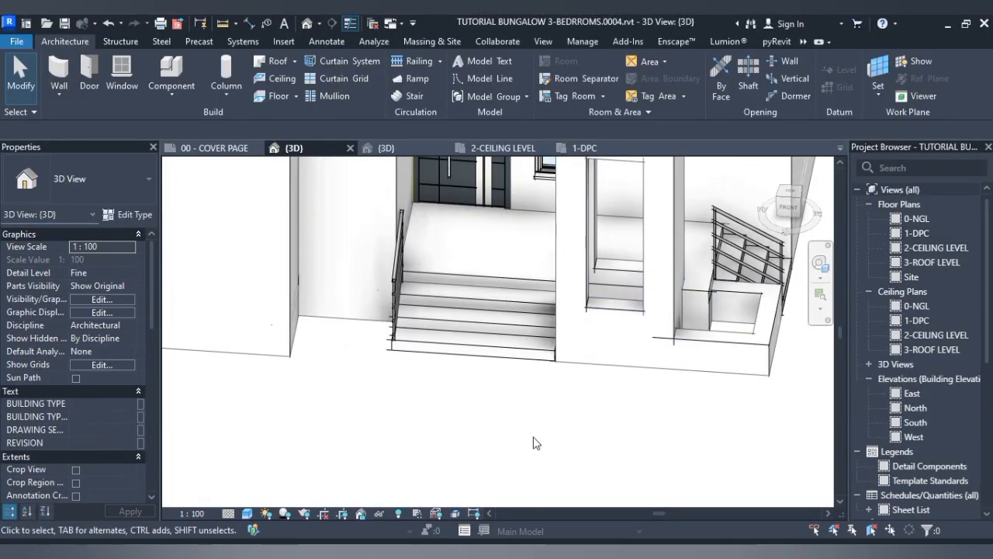
middle_click_drag(641, 287, 605, 396)
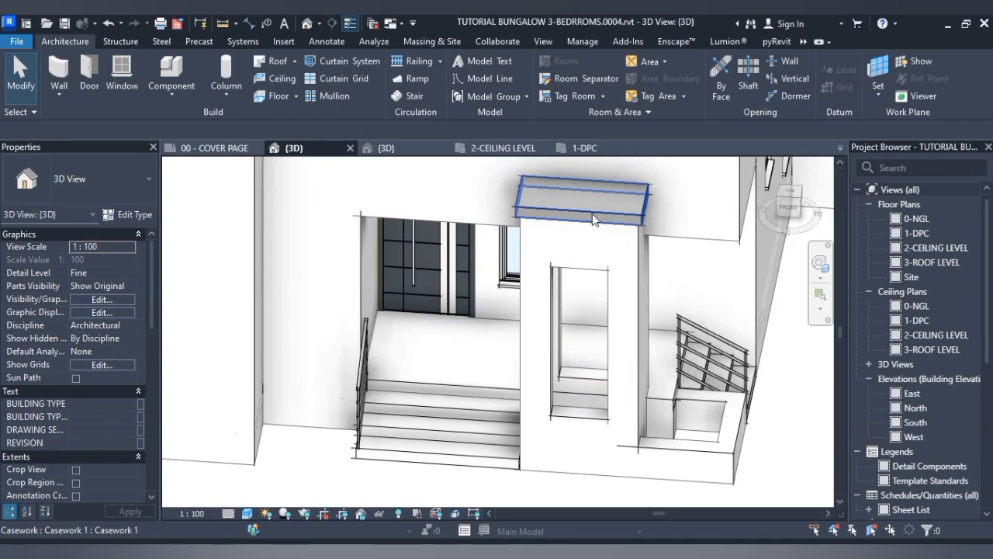
left_click(592, 213)
left_click(630, 73)
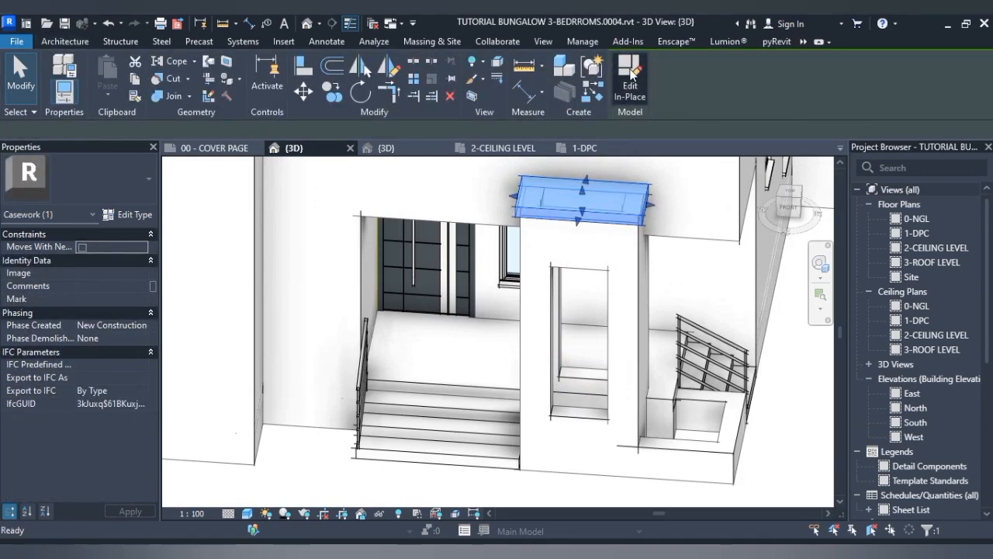
left_click(584, 148)
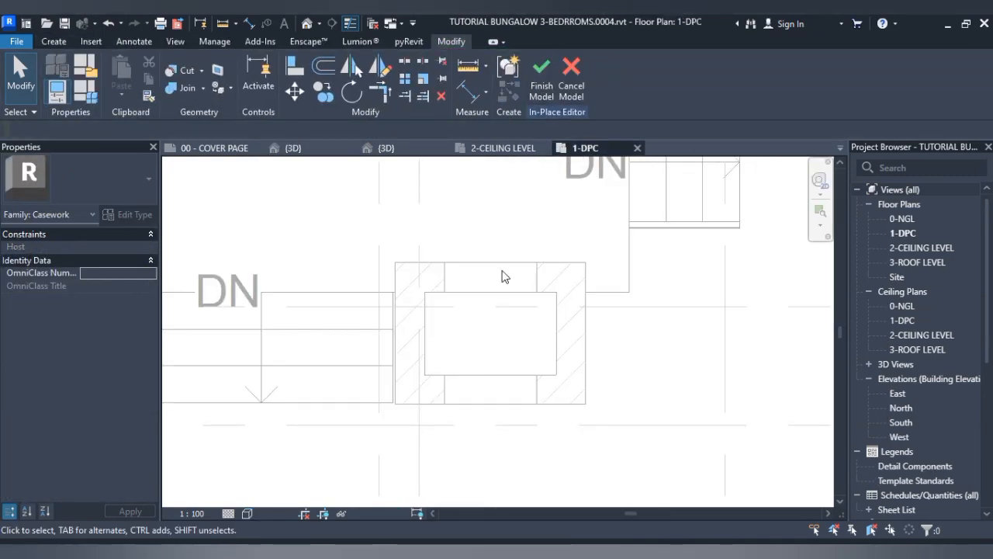
- Start a Sweep and sketch its path along the enclosure's left, front and right outer wall faces, trimming the open front-right corner
left_click(53, 43)
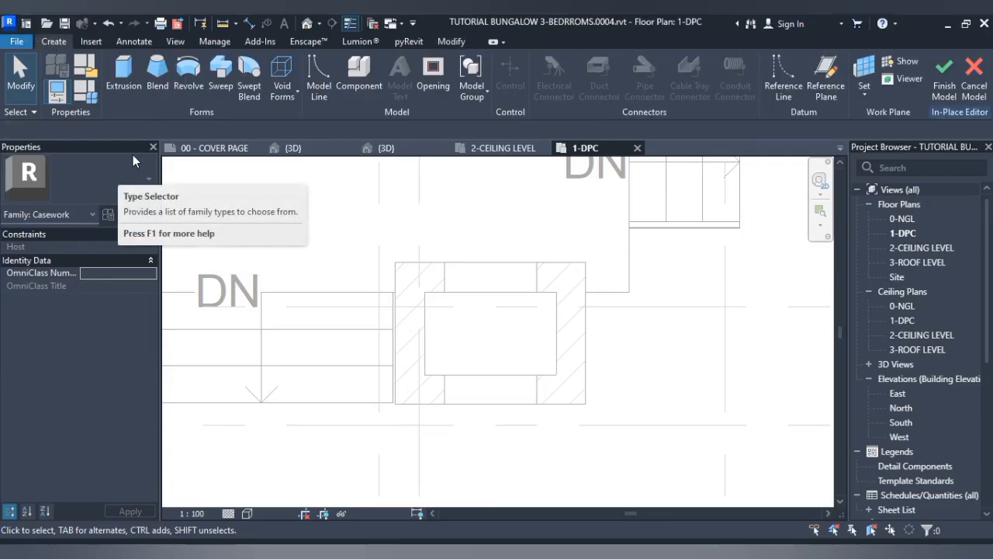
left_click(220, 72)
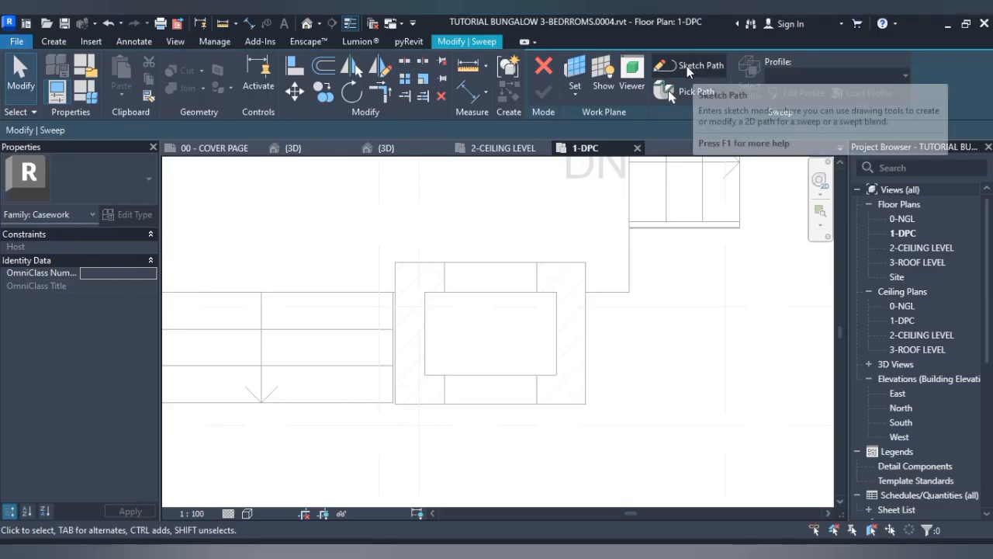
left_click(689, 67)
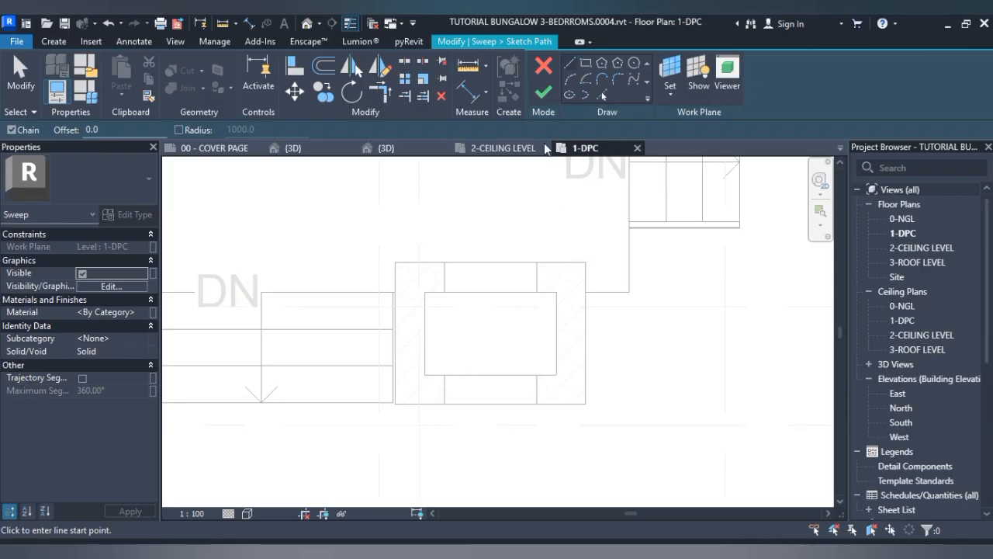
left_click(604, 94)
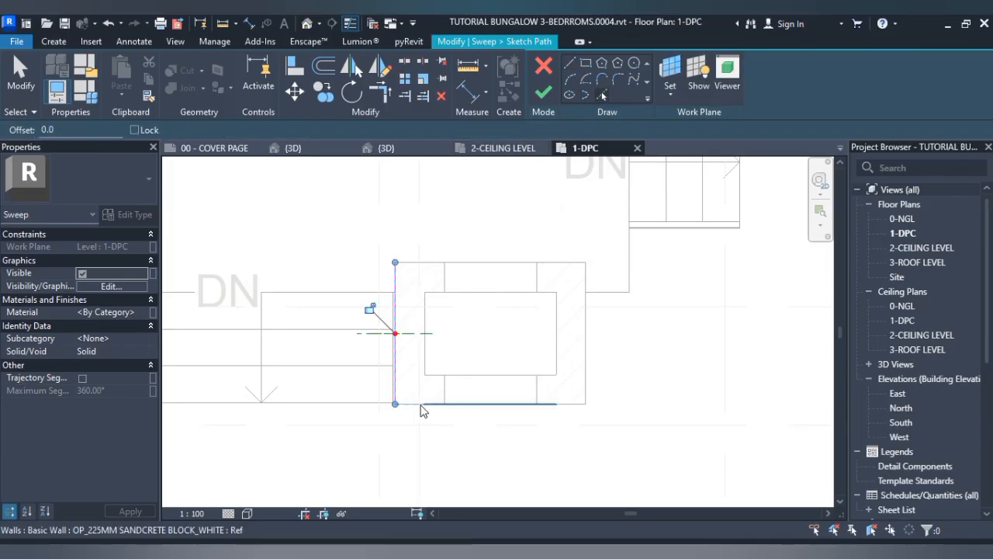
left_click(586, 361)
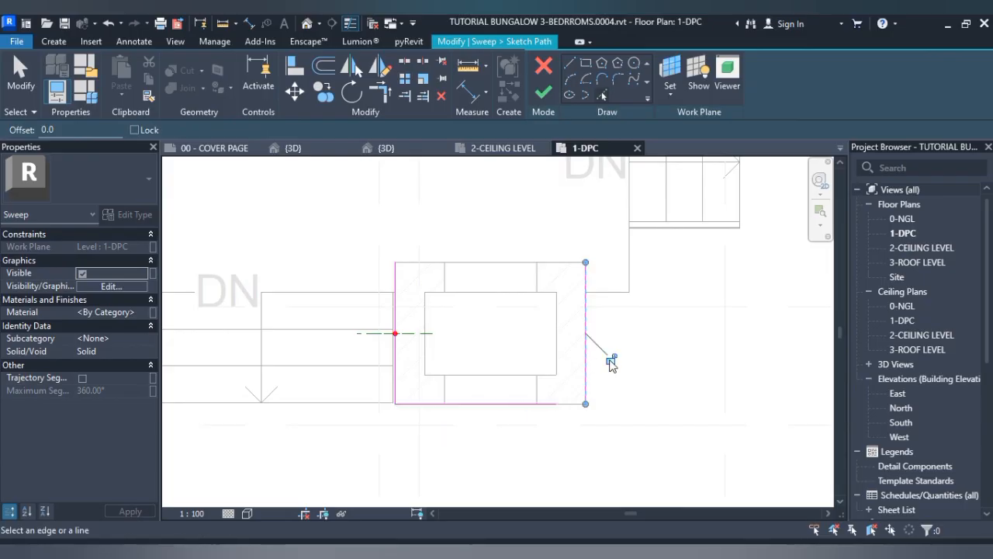
key("Escape")
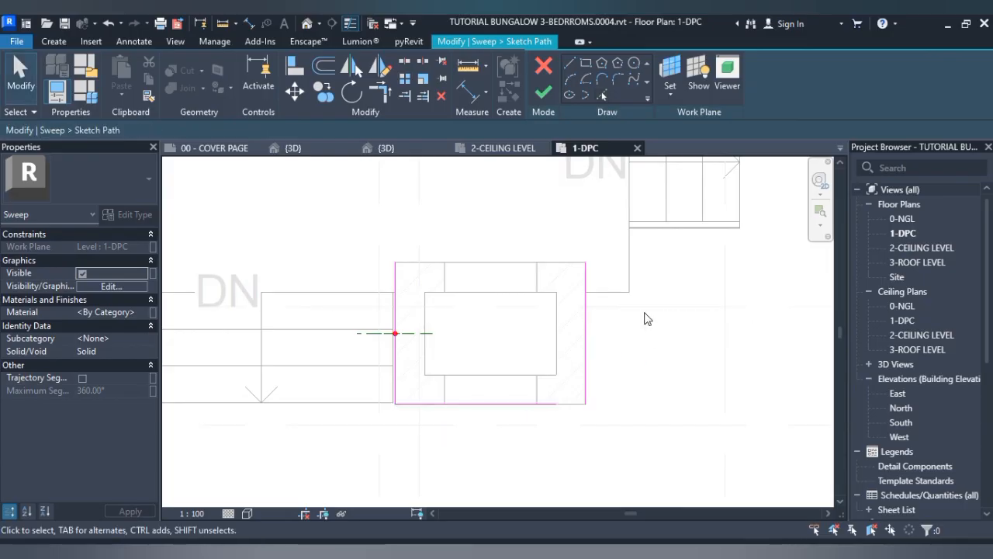
key("t")
key("r")
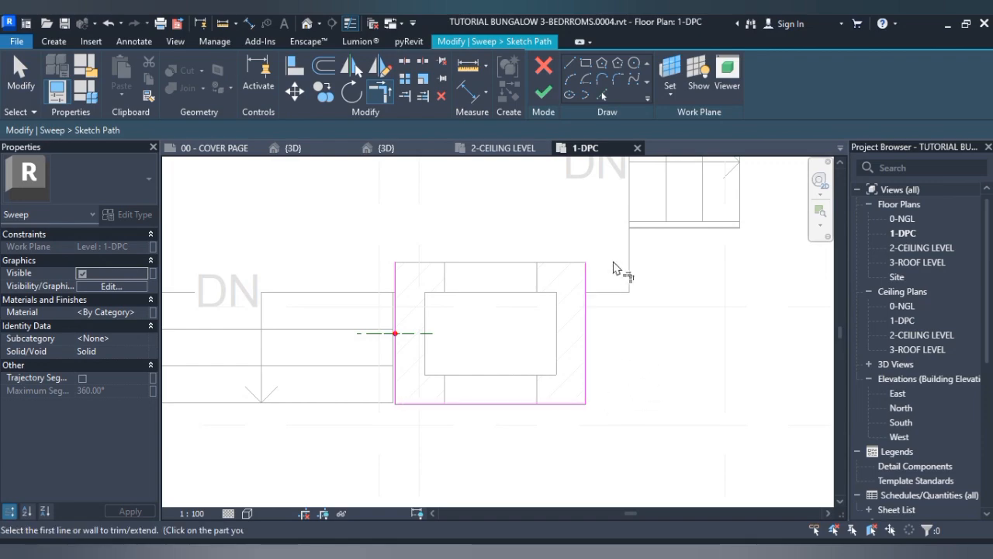
key("Escape")
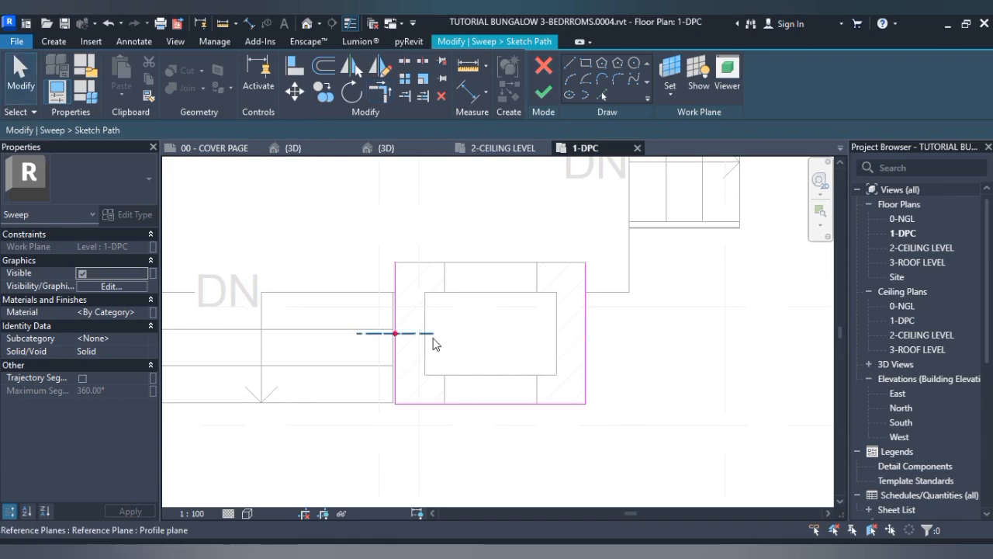
- Try moving the sweep's profile plane to the middle of the path's front segment and editing the profile from there
left_click_drag(416, 338, 488, 402)
left_click(516, 341)
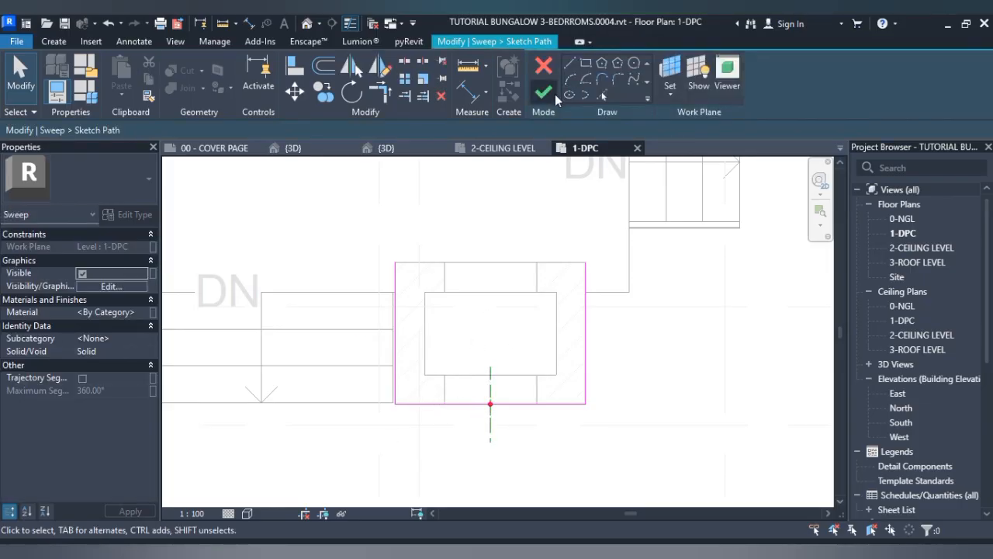
left_click(553, 93)
left_click(793, 95)
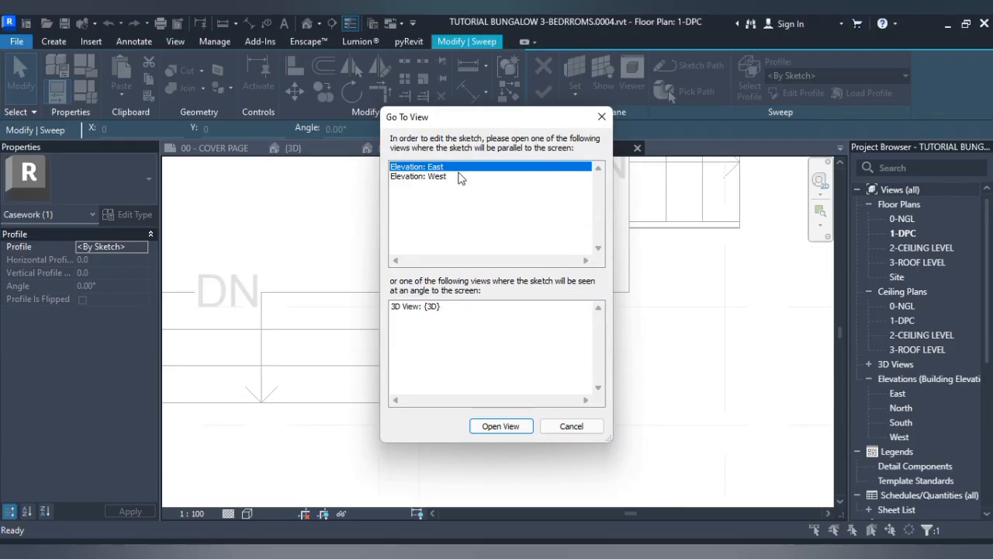
left_click(603, 118)
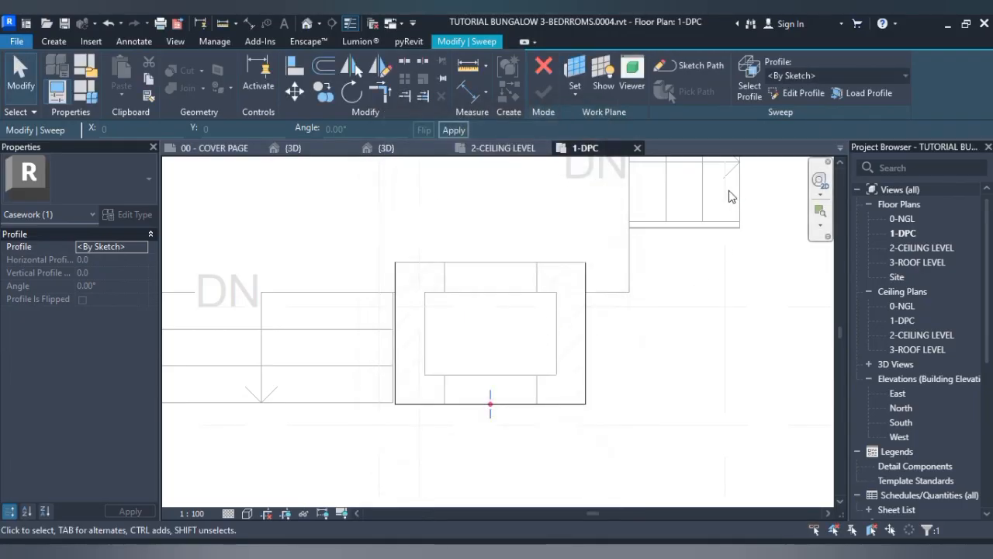
- Reopen the sweep path, move the profile plane back to the middle of its left segment, and finish the path
left_click(705, 67)
left_click_drag(491, 392, 364, 313)
left_click(525, 246)
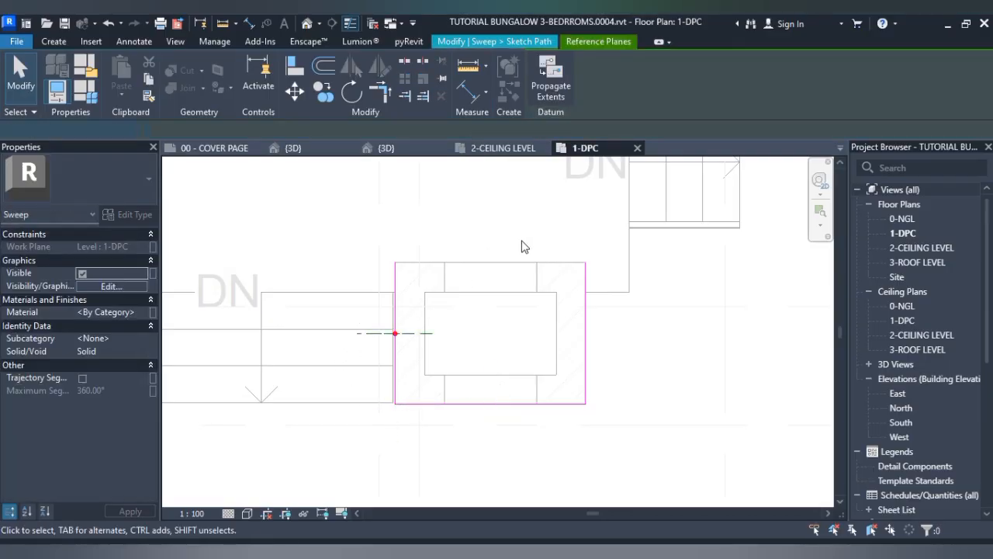
left_click(542, 93)
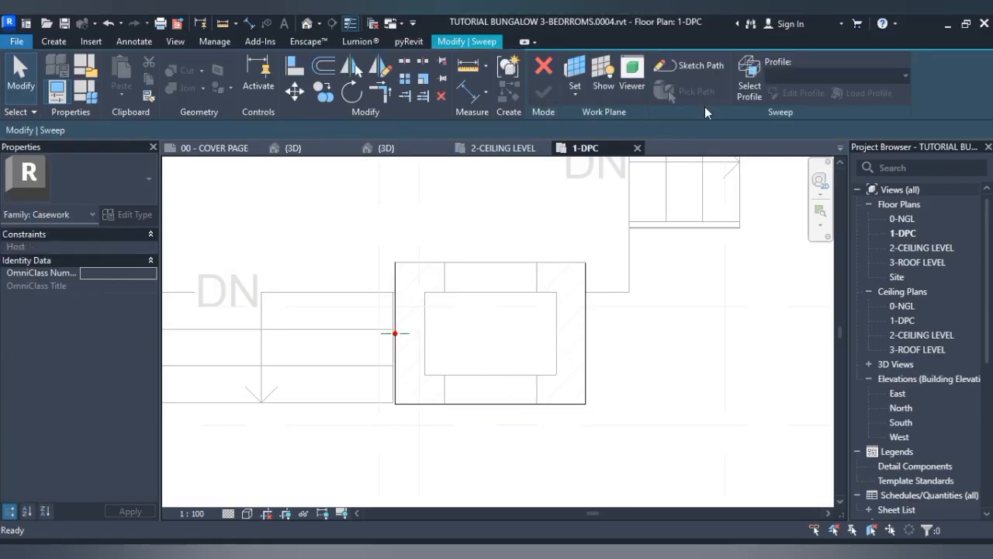
- Open the sweep's sketched profile for editing in the South elevation
left_click(749, 91)
left_click(798, 94)
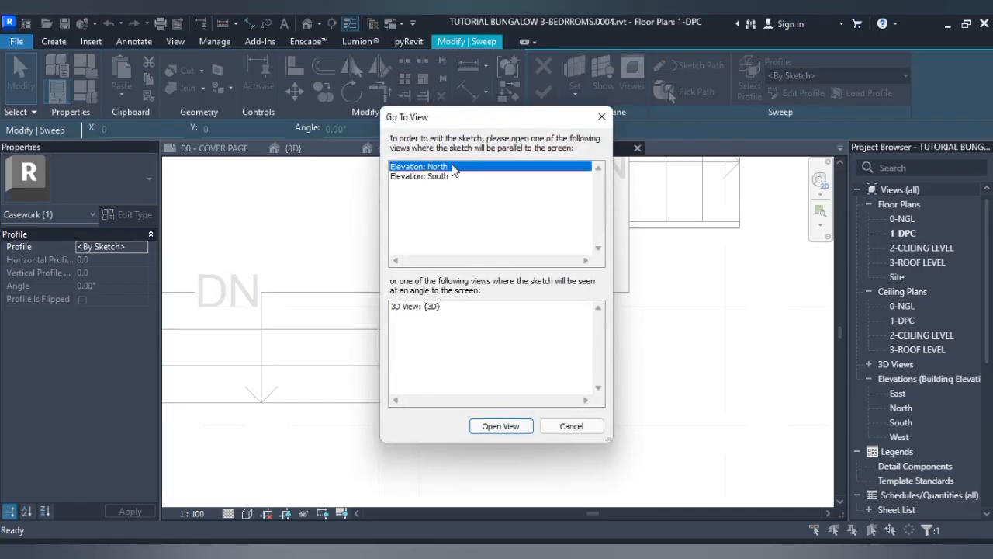
left_click(437, 177)
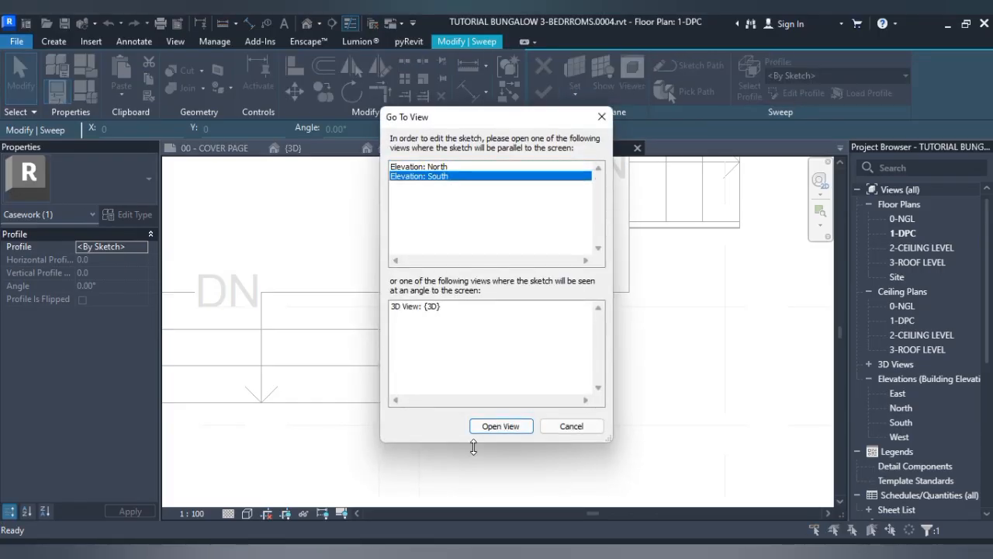
left_click(499, 427)
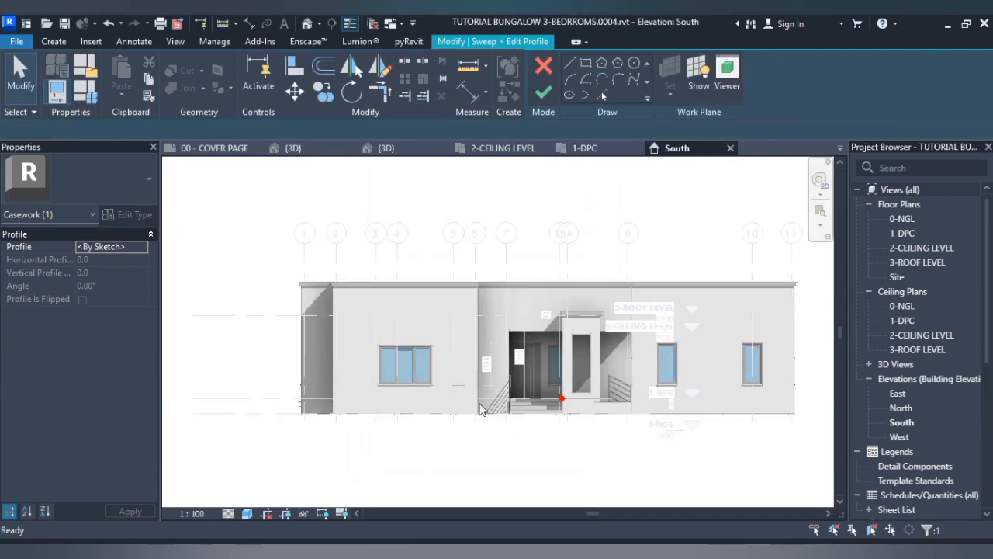
- Sketch the profile's first two sides from the path point at the enclosure's left face: 80 mm upward and 35 mm horizontally outward
key("l")
key("i")
scroll(497, 348, "up", 5)
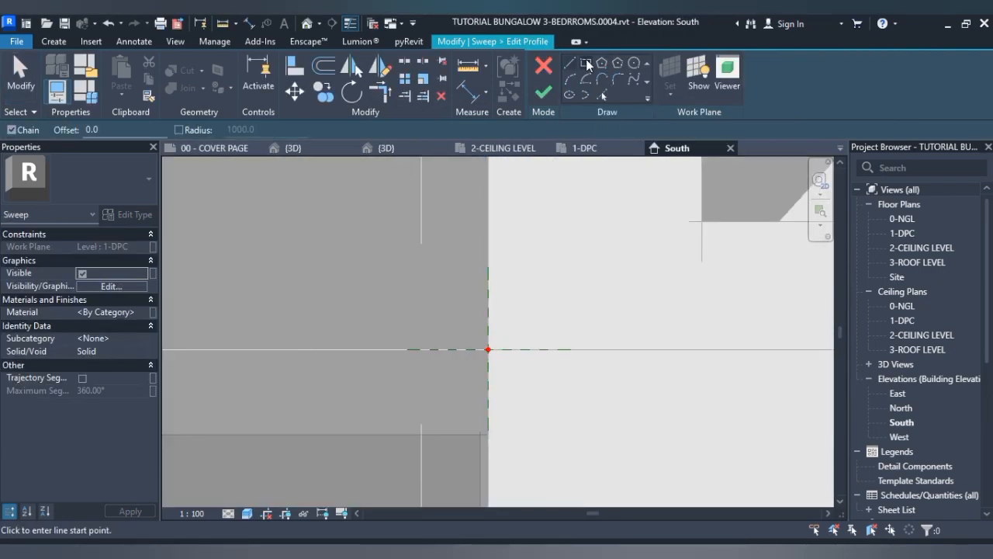
left_click(571, 62)
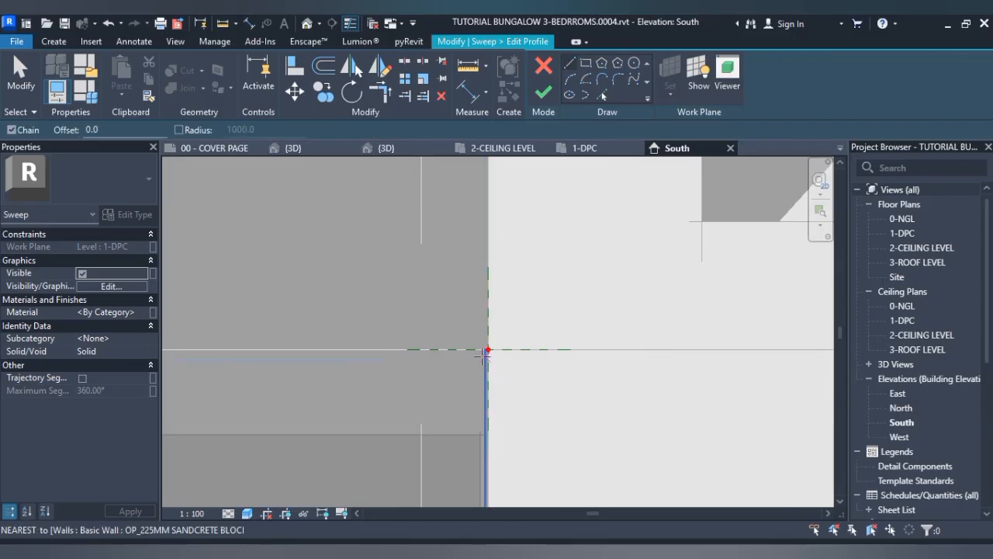
left_click(488, 349)
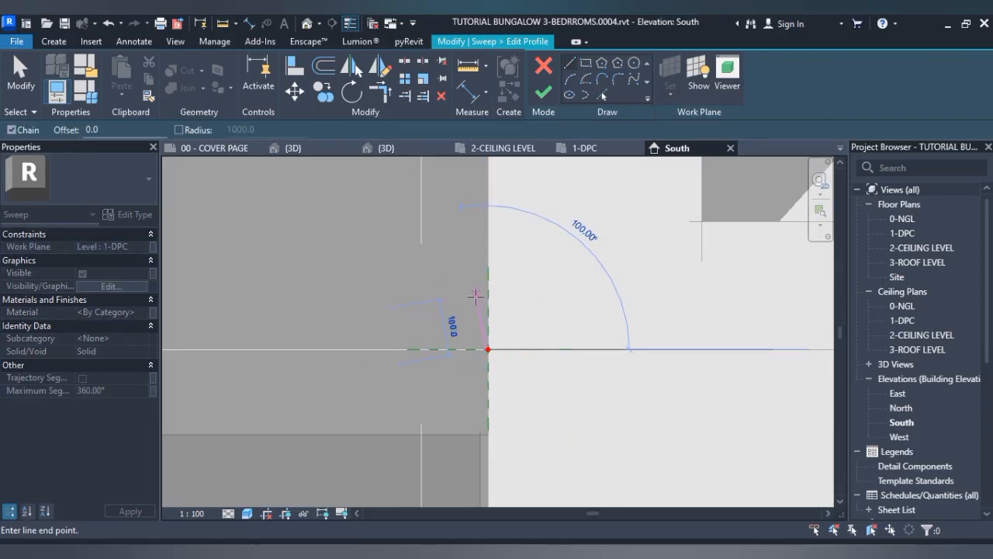
key("Escape")
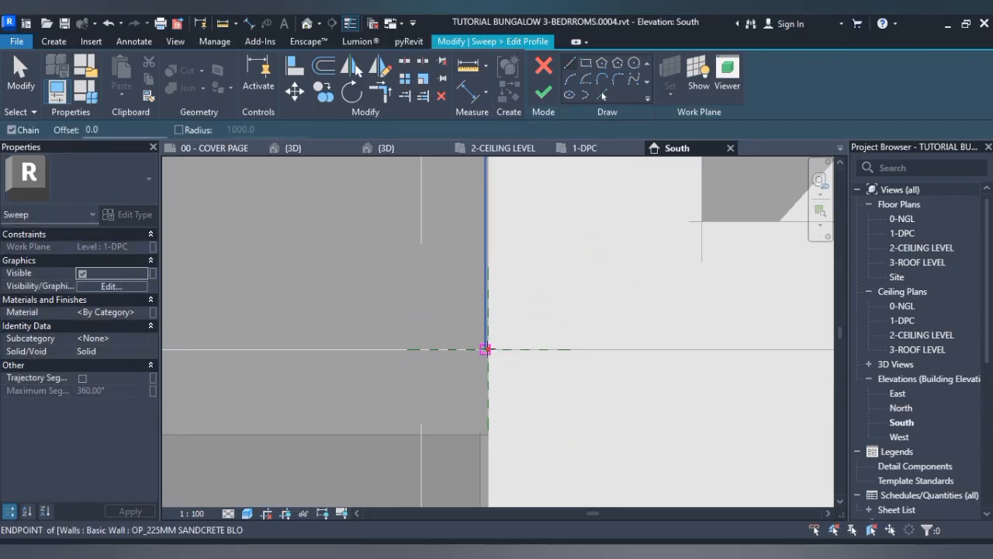
left_click(487, 349)
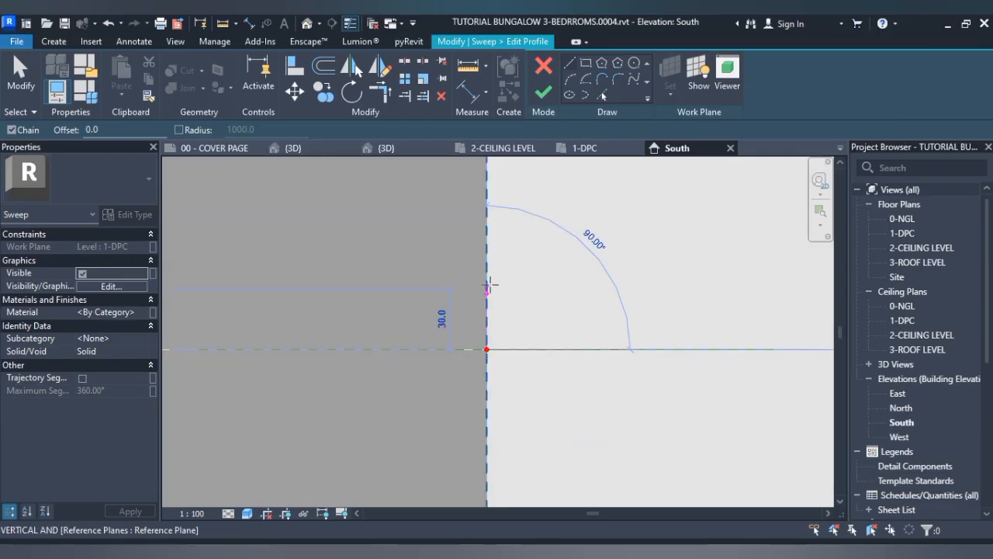
scroll(486, 270, "down", 1)
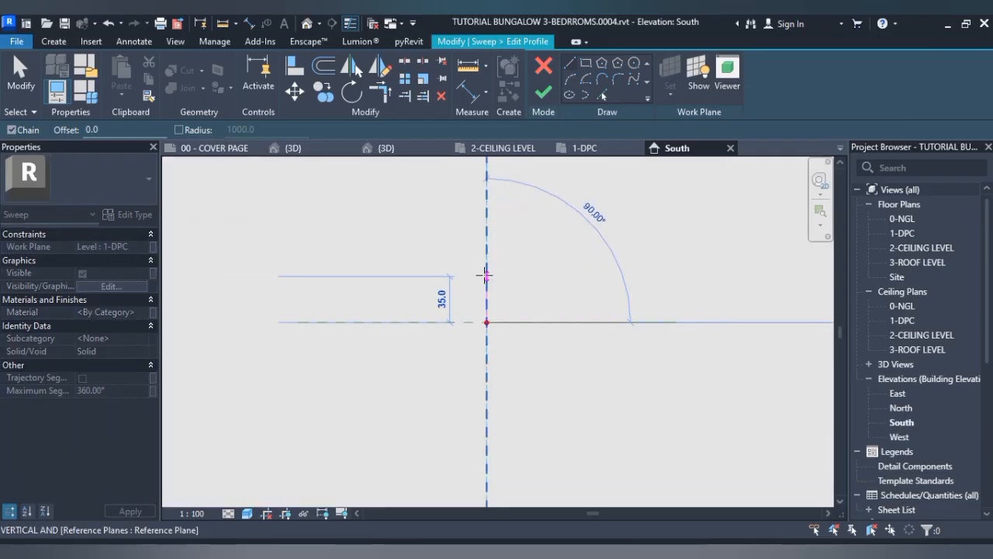
type("80")
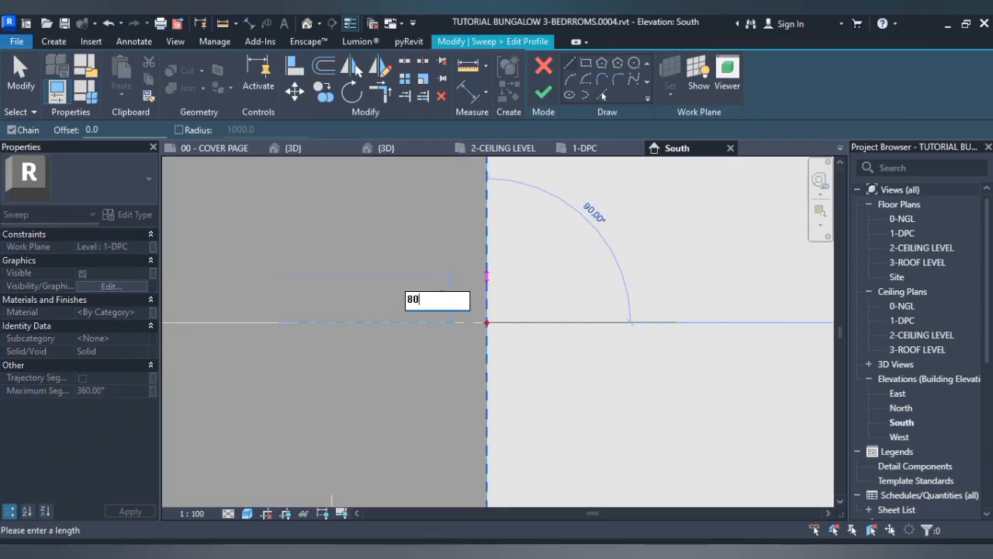
key("Return")
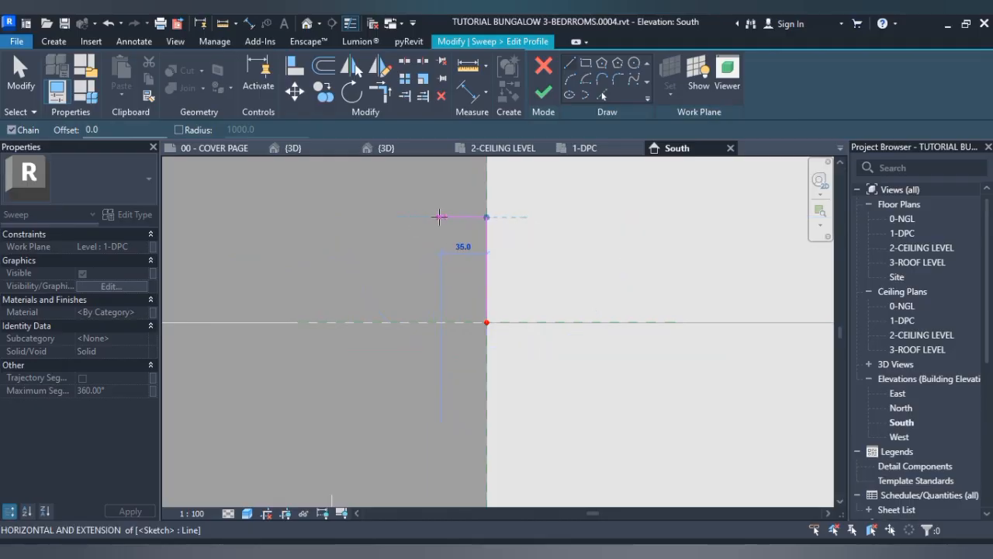
type("3")
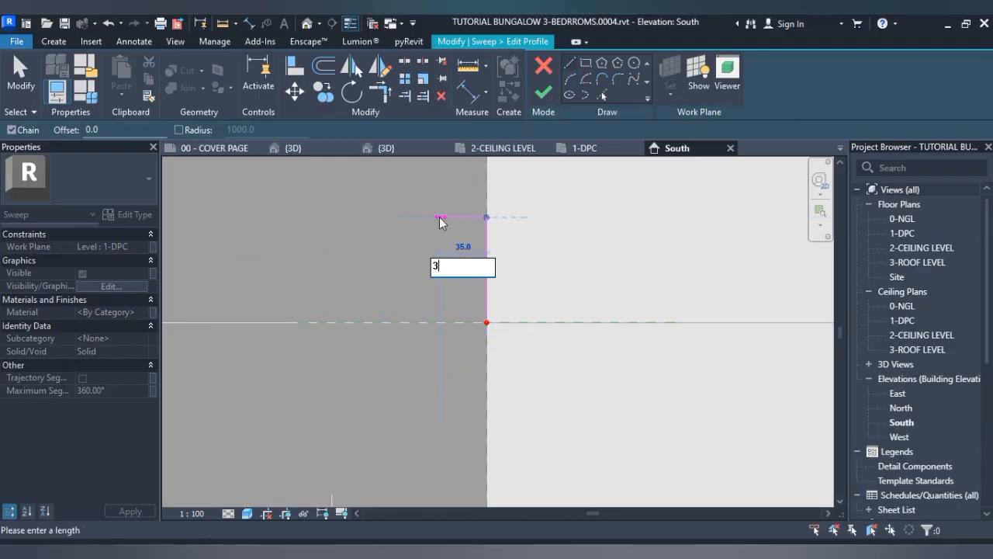
type("5")
key("Return")
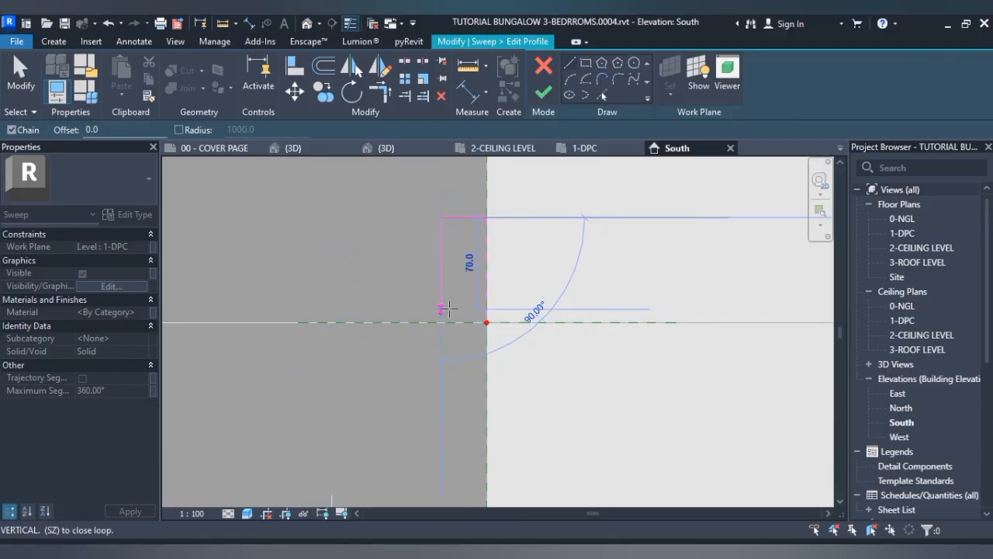
- Complete the closed rectangular sweep profile, 35 mm wide, with its lower corner on the path's reference point
left_click(440, 322)
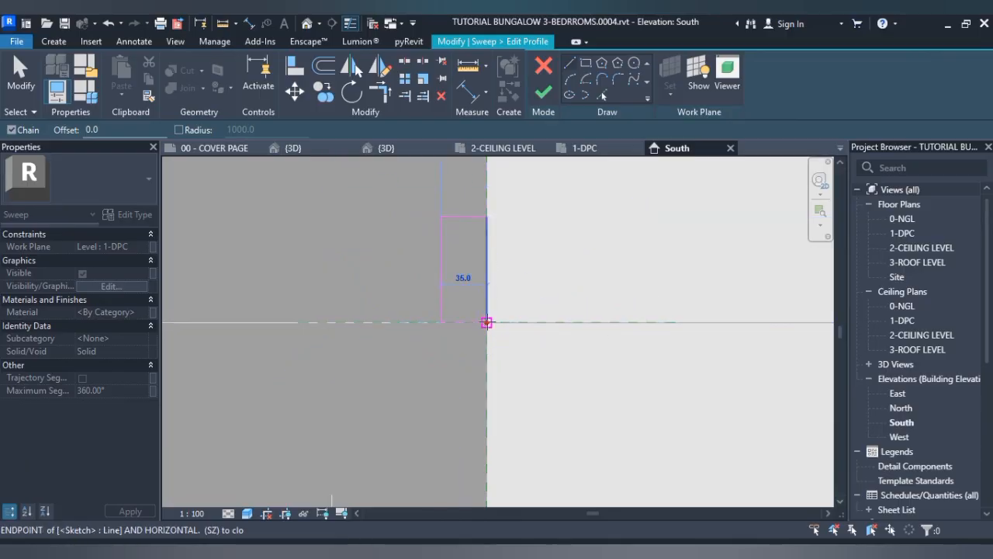
left_click(487, 321)
scroll(487, 321, "down", 6)
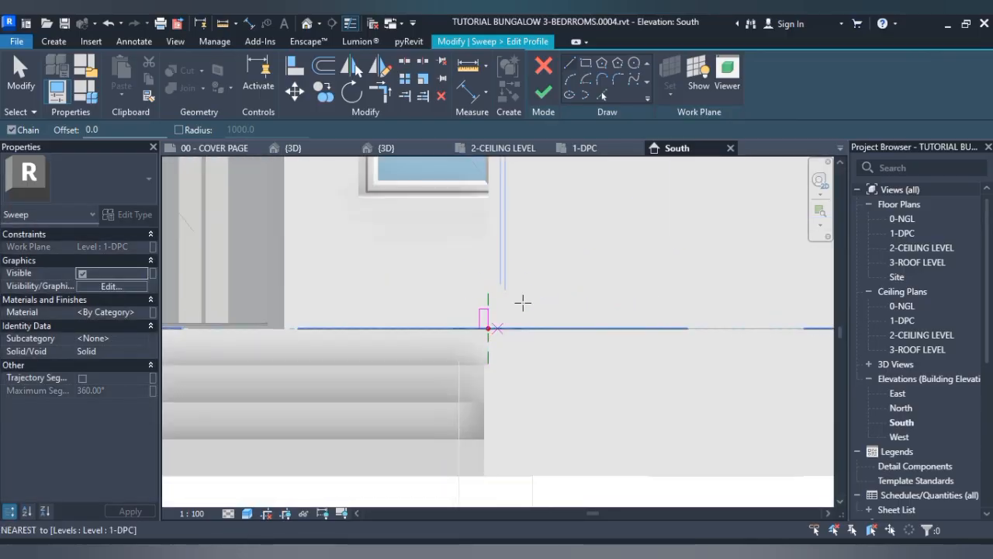
key("Escape")
scroll(508, 326, "down", 3)
scroll(519, 326, "up", 6)
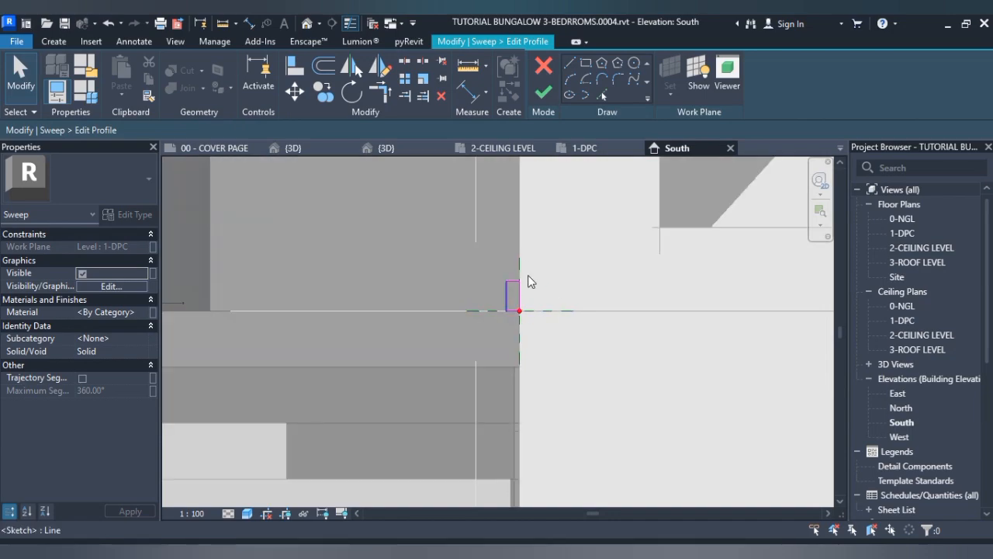
scroll(528, 280, "up", 3)
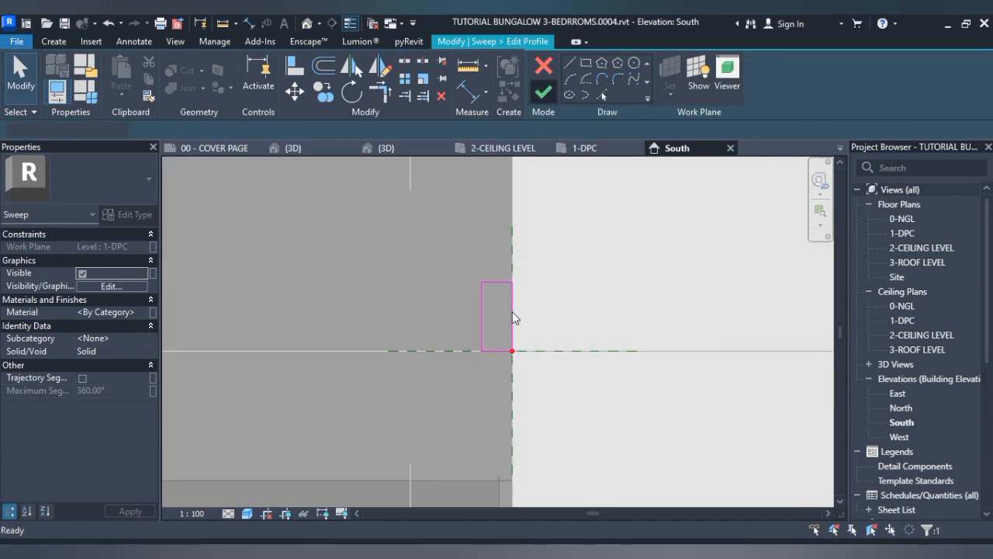
- Finish the sweep along the three-sided path around the base of the entrance column in the 3D view
left_click(320, 150)
scroll(543, 380, "up", 4)
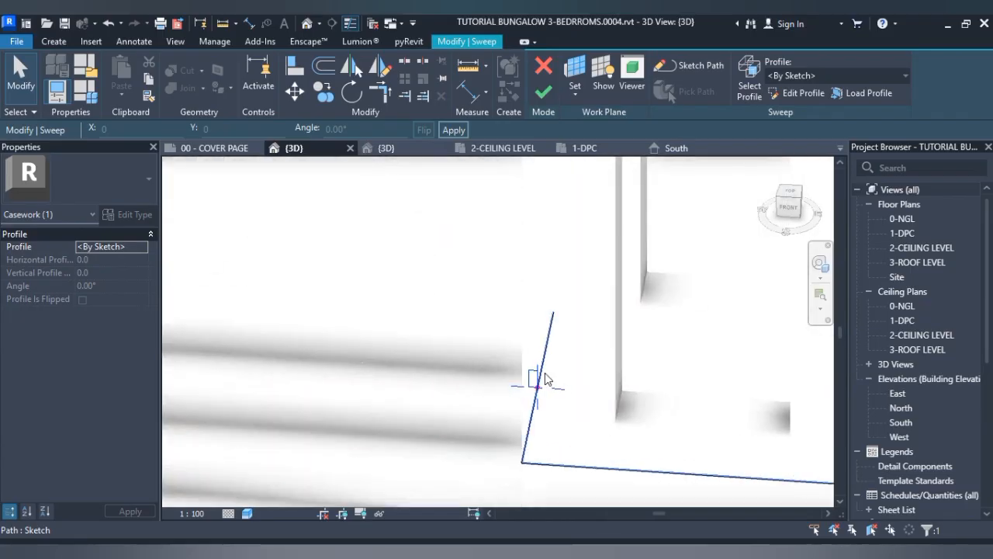
left_click(550, 323)
scroll(556, 328, "down", 3)
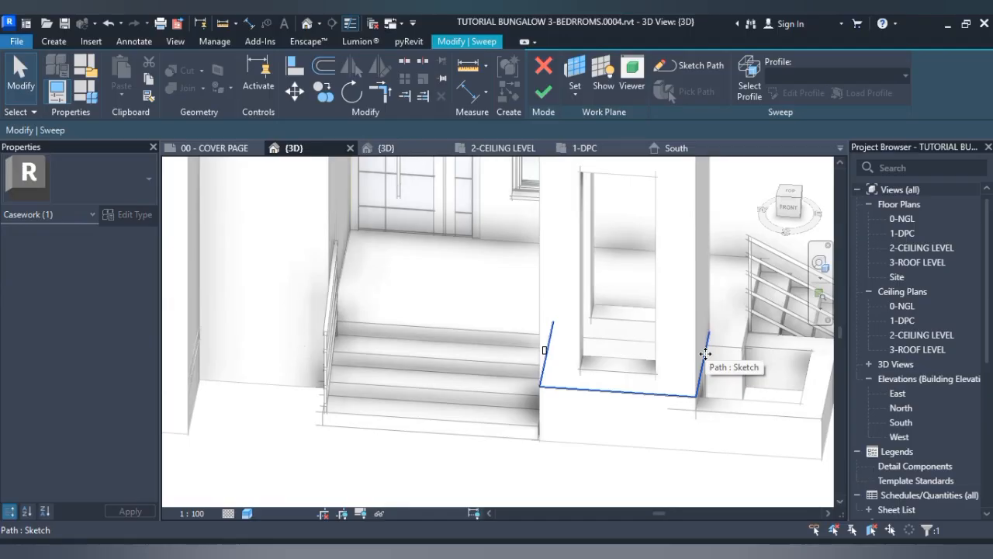
scroll(544, 348, "up", 5)
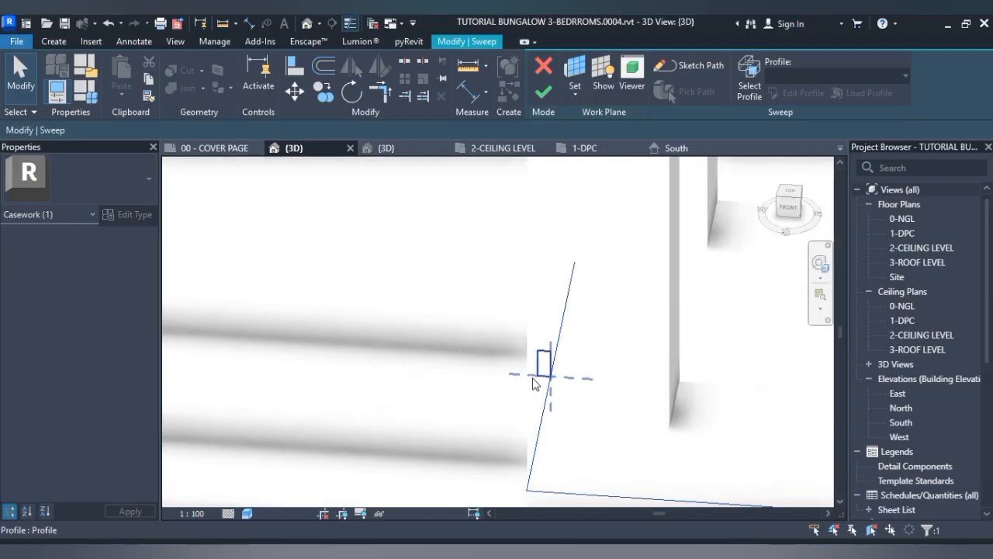
left_click(543, 91)
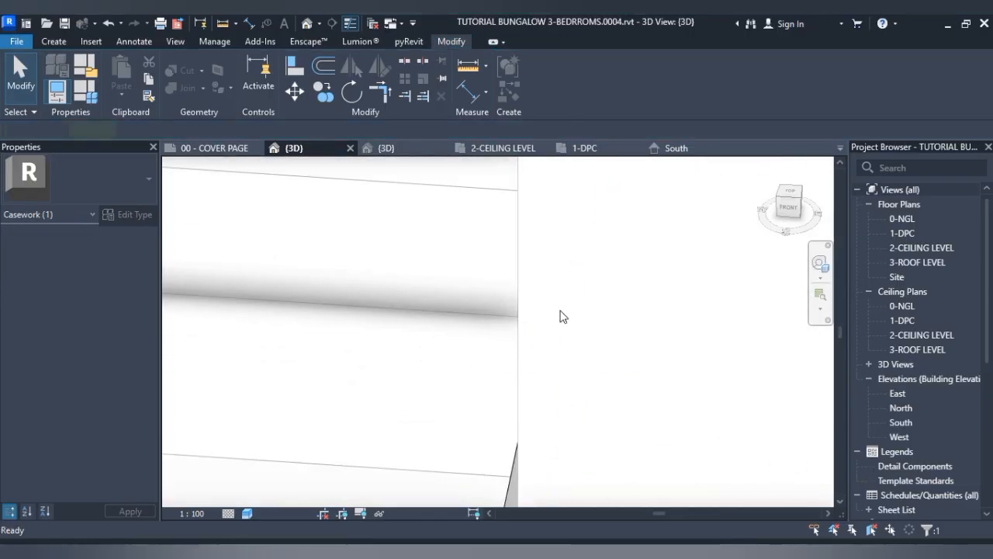
scroll(590, 350, "down", 4)
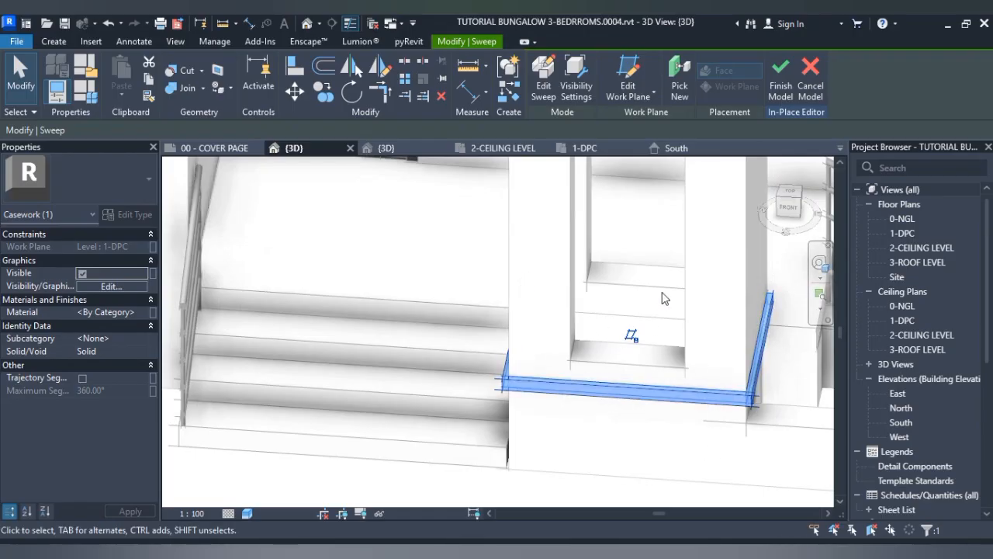
- Move the base sweep straight up in the South elevation so it sits just below the column's opening
left_click(669, 147)
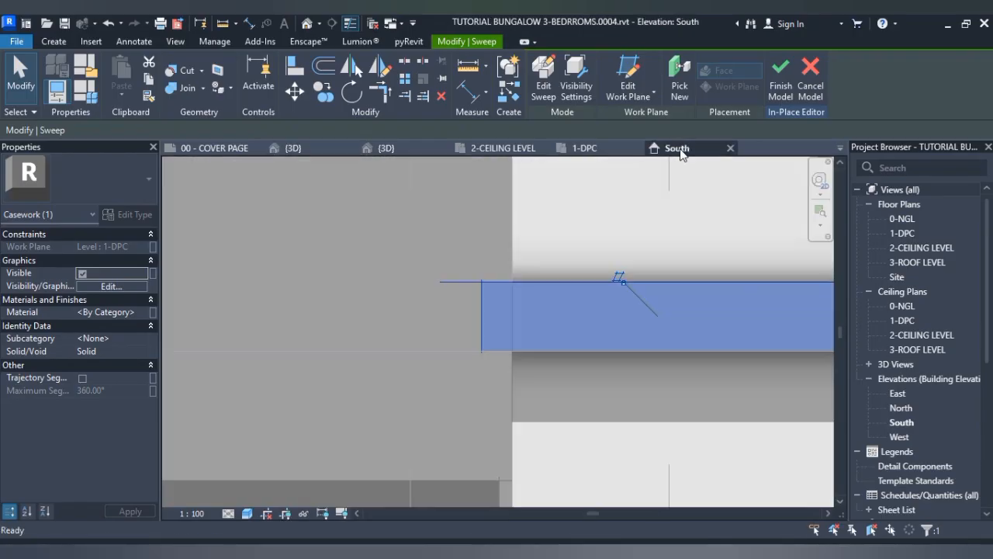
scroll(643, 255, "down", 3)
middle_click_drag(692, 251, 370, 395)
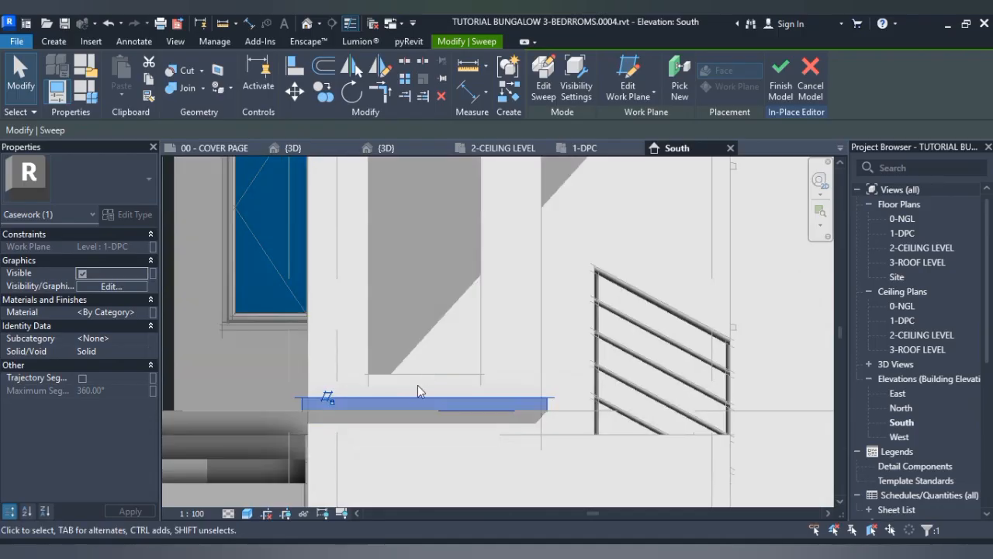
scroll(337, 416, "up", 4)
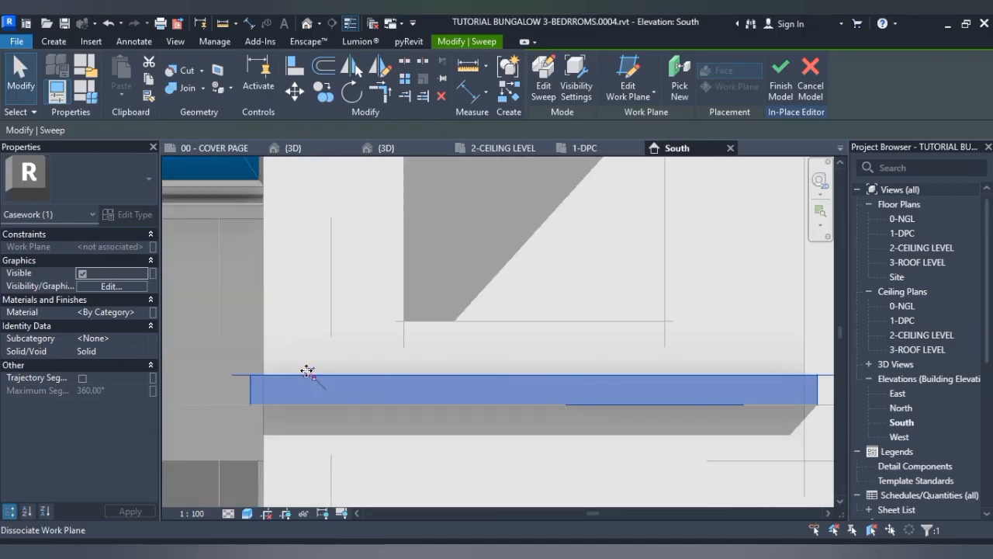
left_click(336, 335)
left_click(351, 377)
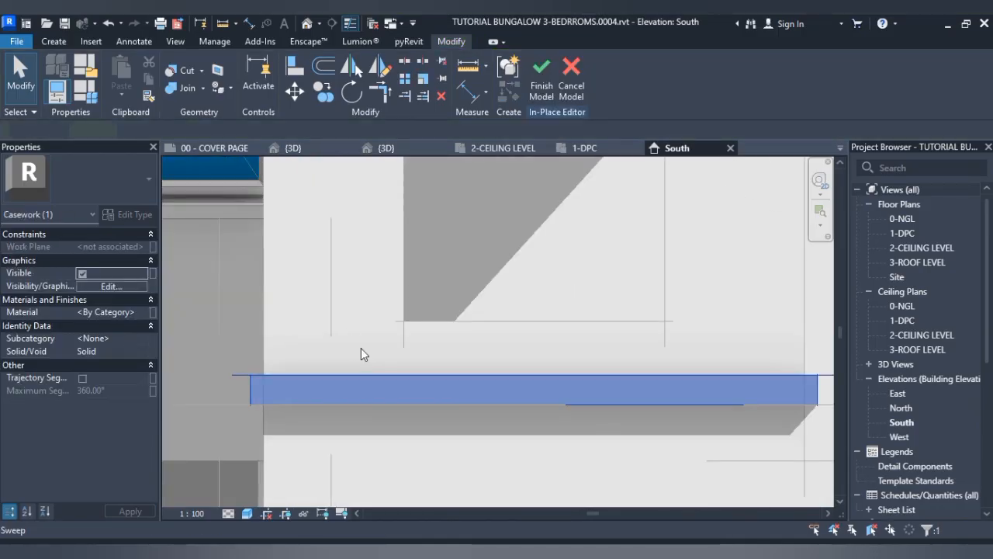
left_click(294, 93)
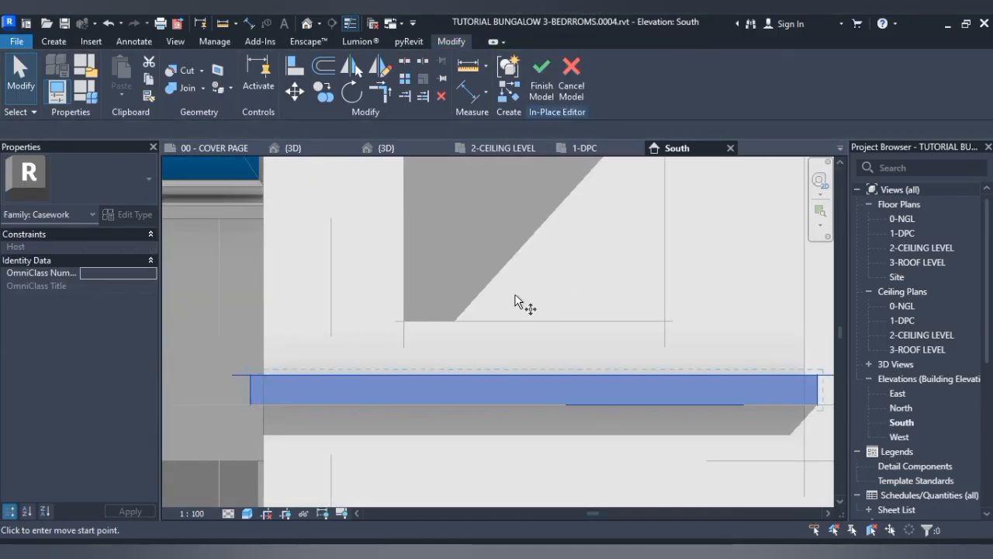
left_click(516, 376)
left_click(518, 340)
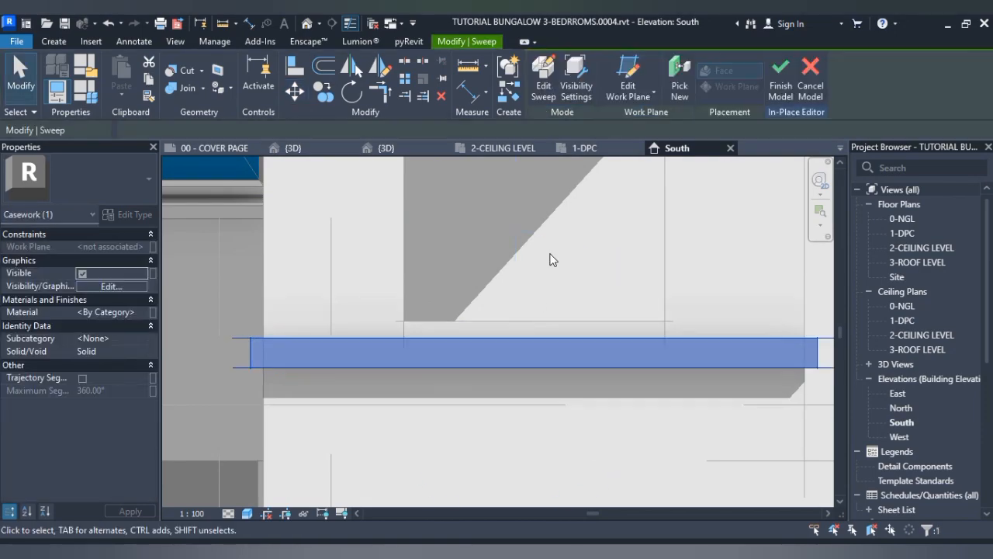
key("Escape")
scroll(550, 261, "down", 4)
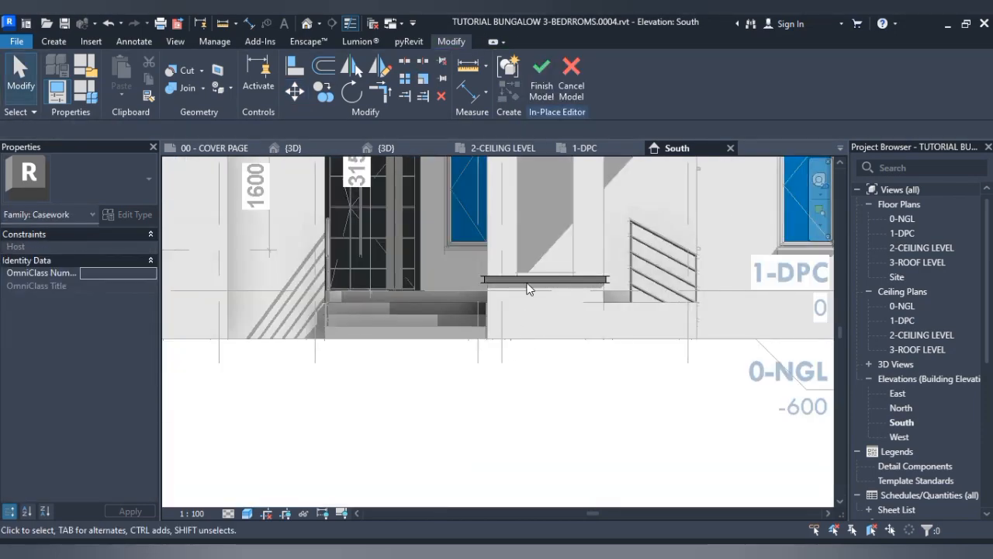
- Start an extrusion in the South elevation with the white sandcrete block wall above the entrance opening picked as its work plane
middle_click_drag(542, 356, 531, 459)
scroll(563, 353, "down", 2)
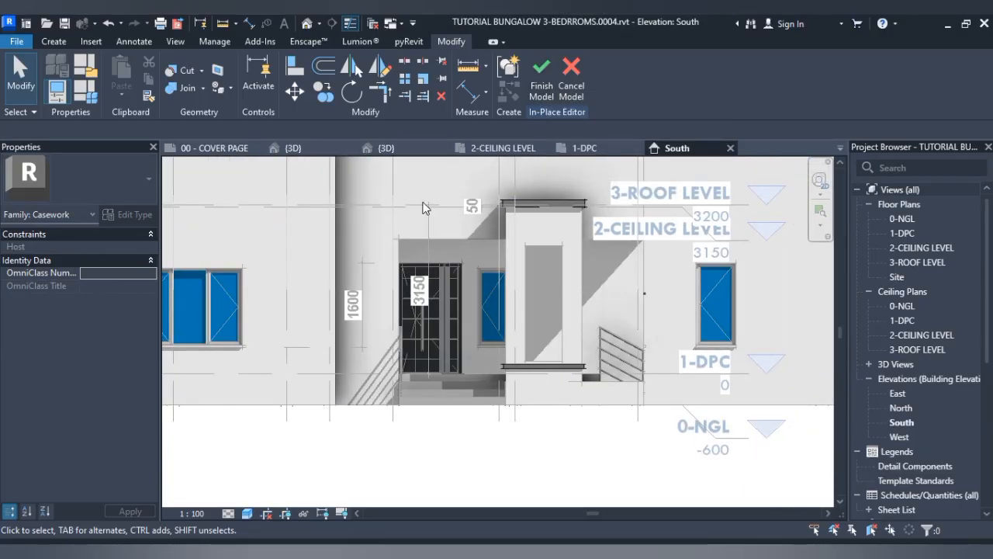
scroll(441, 166, "up", 2)
scroll(442, 167, "down", 1)
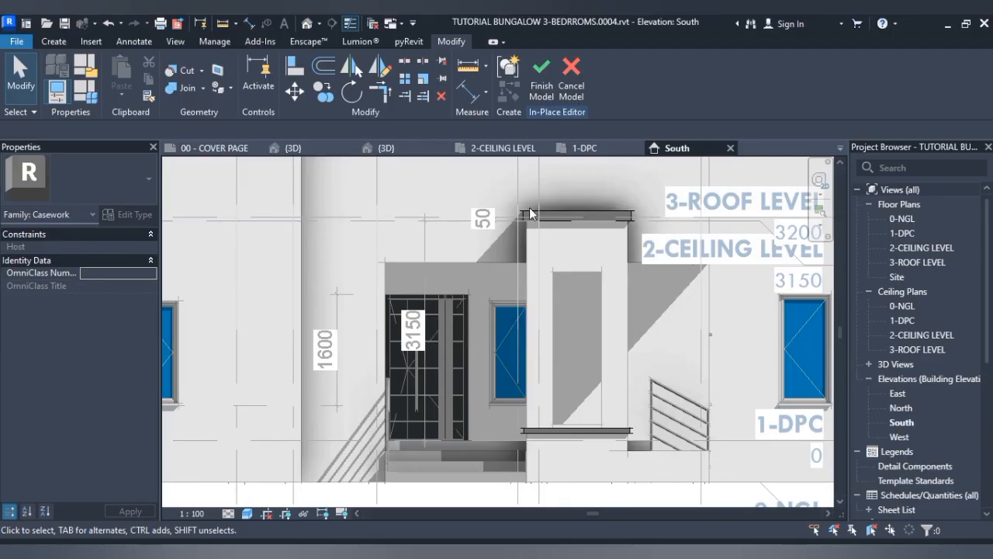
middle_click_drag(509, 285, 489, 258)
left_click(48, 42)
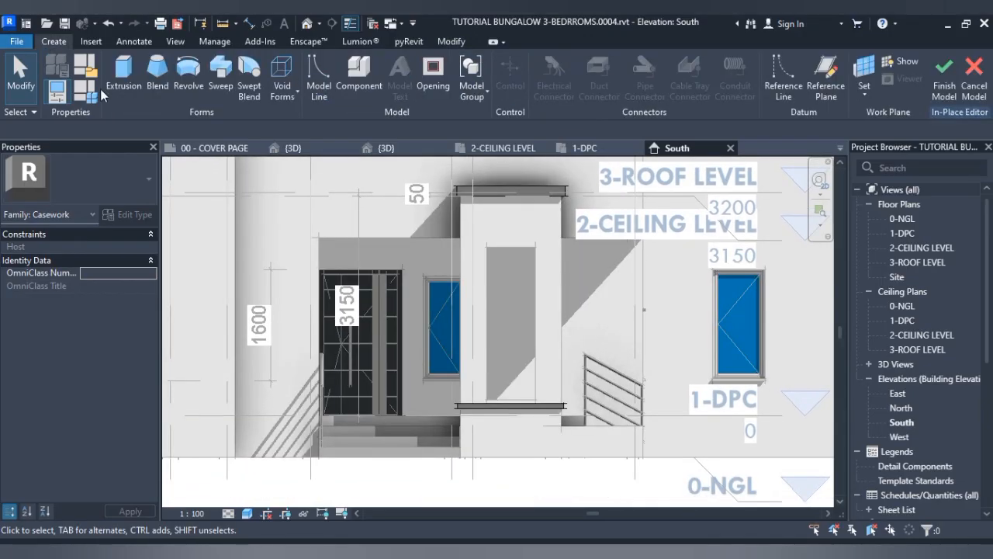
left_click(124, 74)
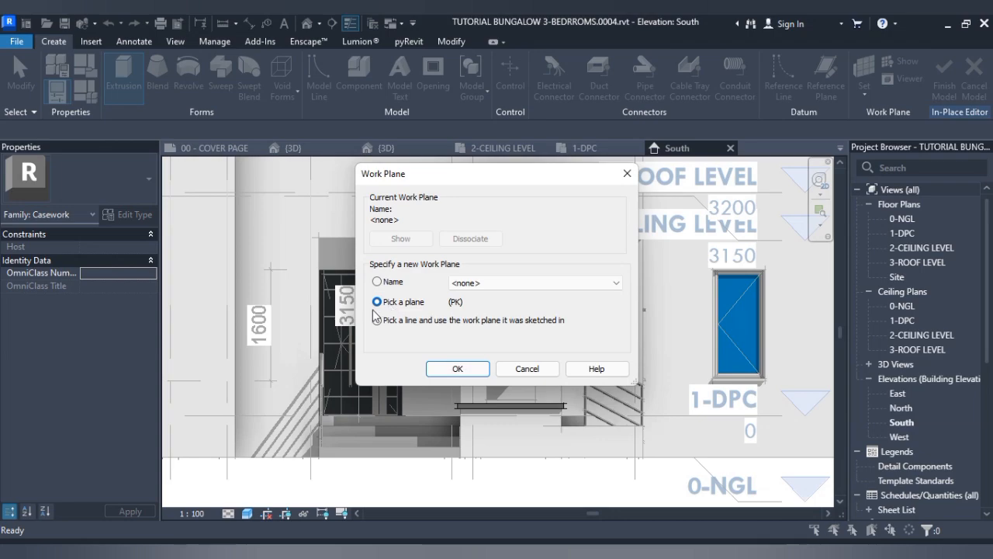
left_click(470, 372)
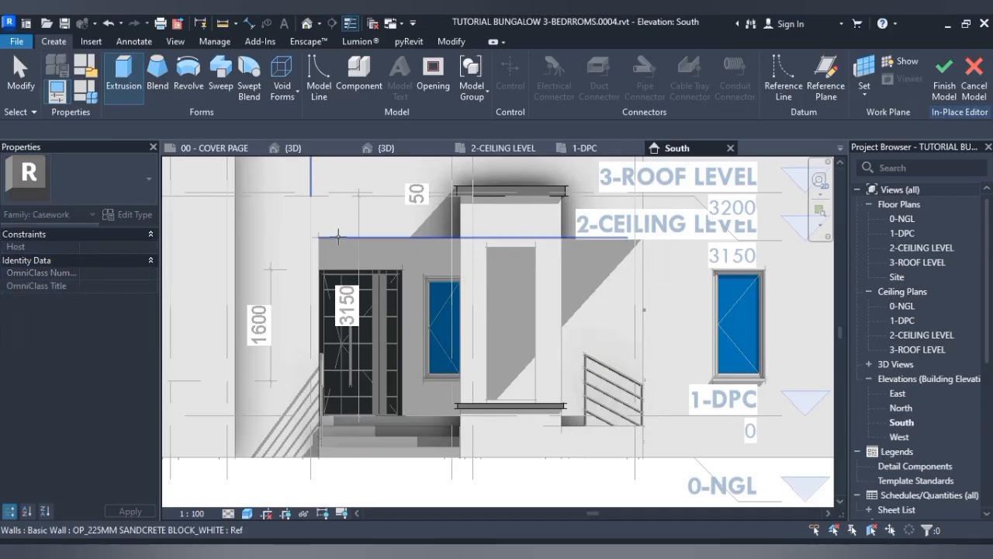
middle_click_drag(338, 236, 326, 318)
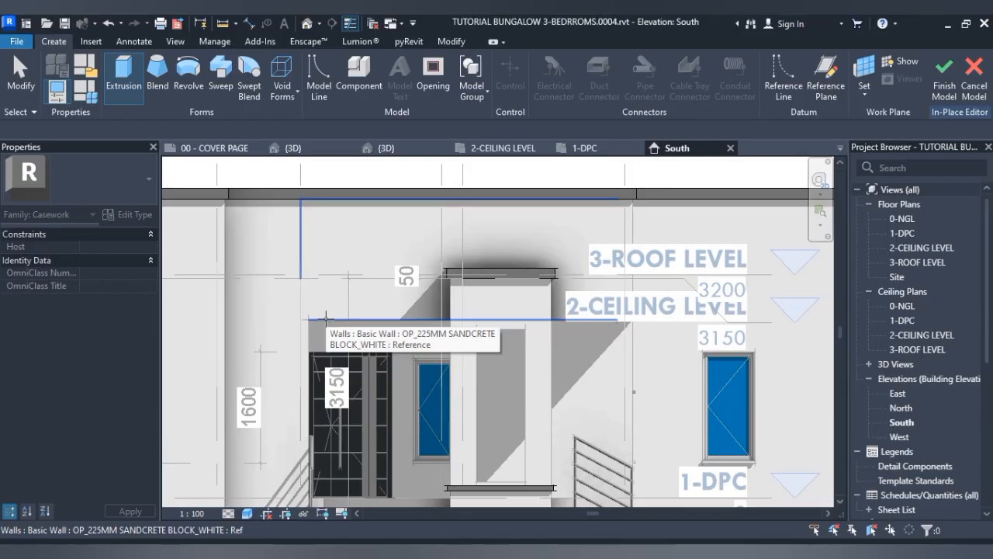
left_click(325, 318)
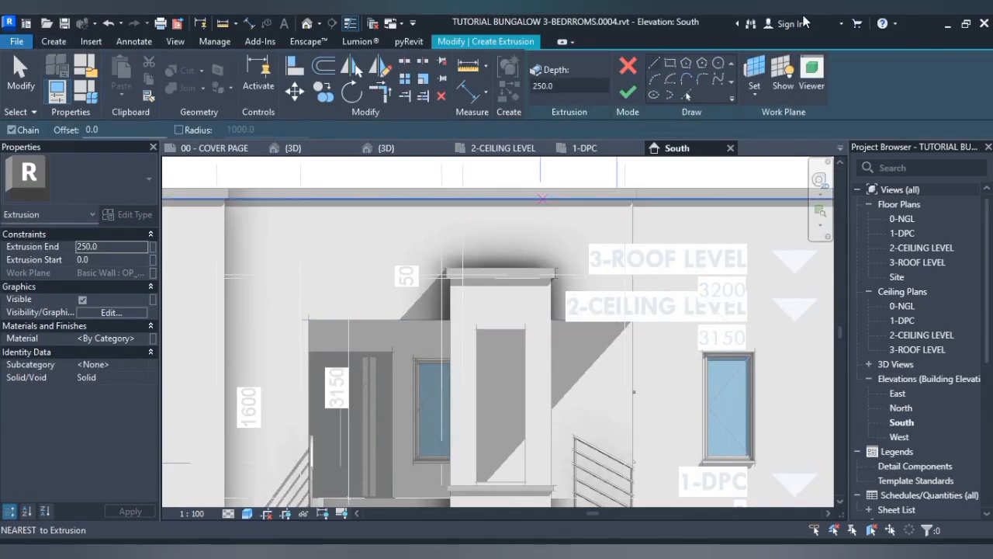
- Create extrusion sketch lines from the top edge and both side edges of the entrance opening in the front 3D view
left_click(683, 90)
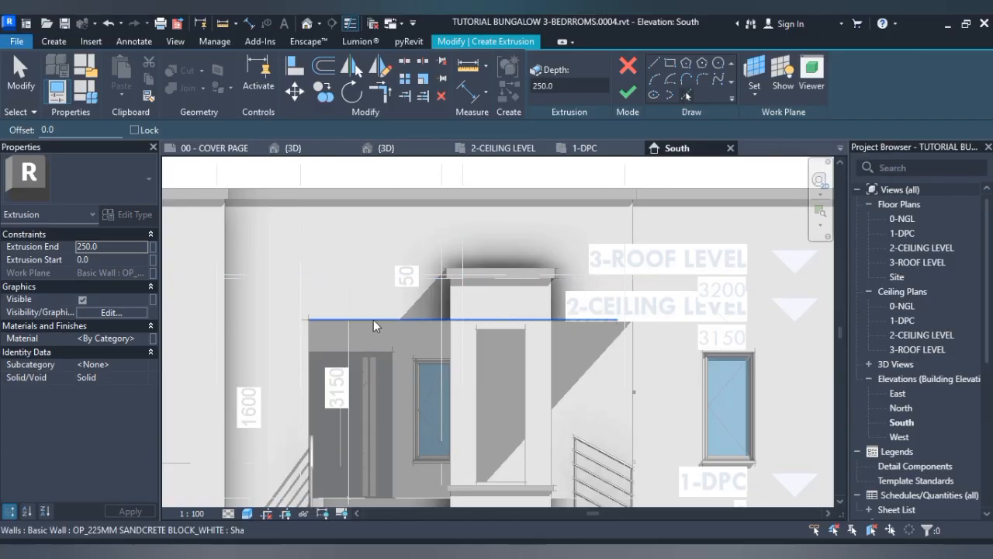
key("Escape")
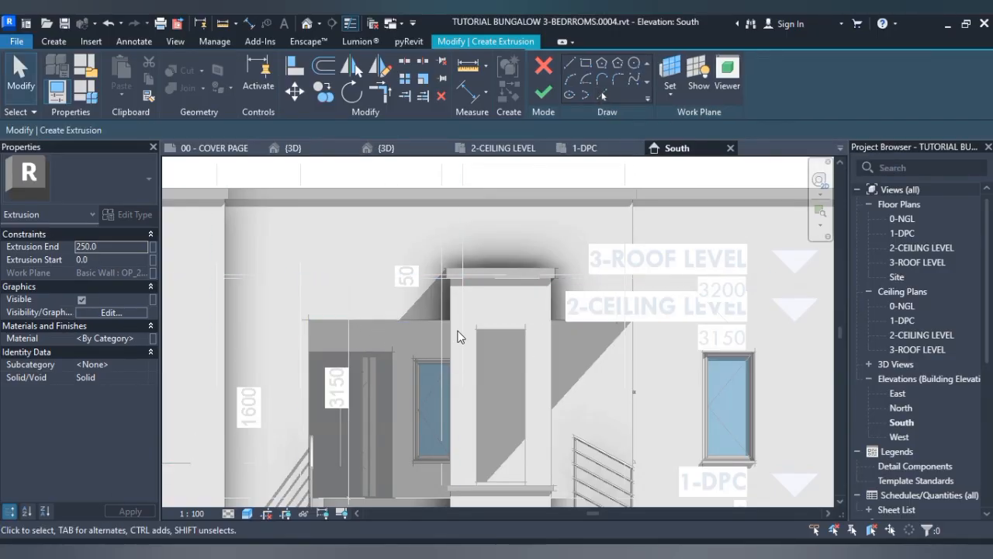
left_click(602, 96)
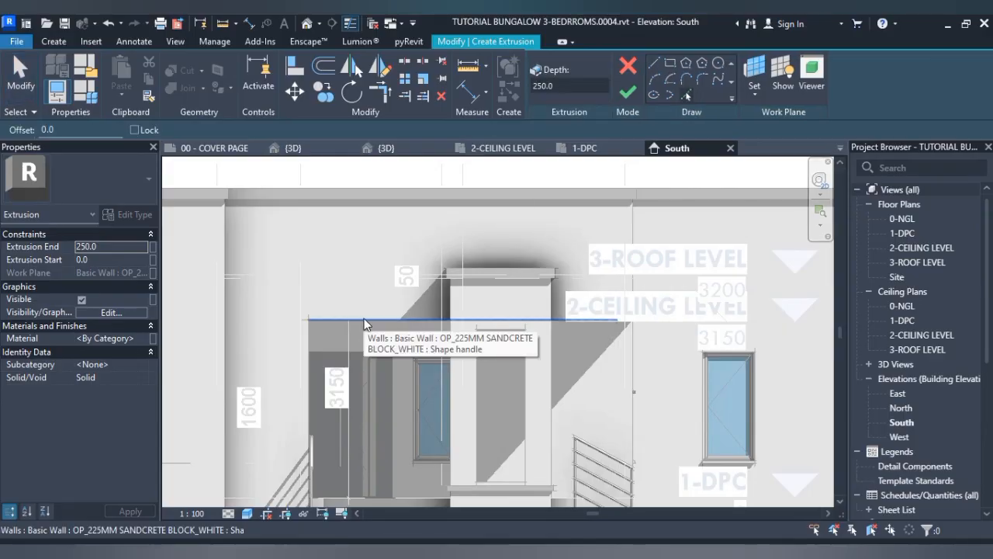
left_click(304, 150)
scroll(565, 309, "down", 3)
middle_click_drag(565, 309, 566, 362)
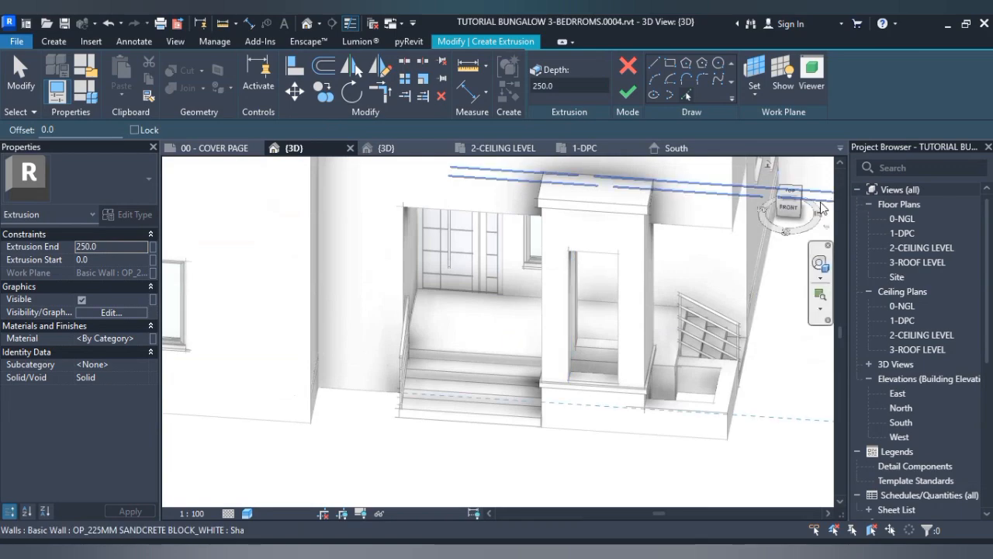
left_click(788, 206)
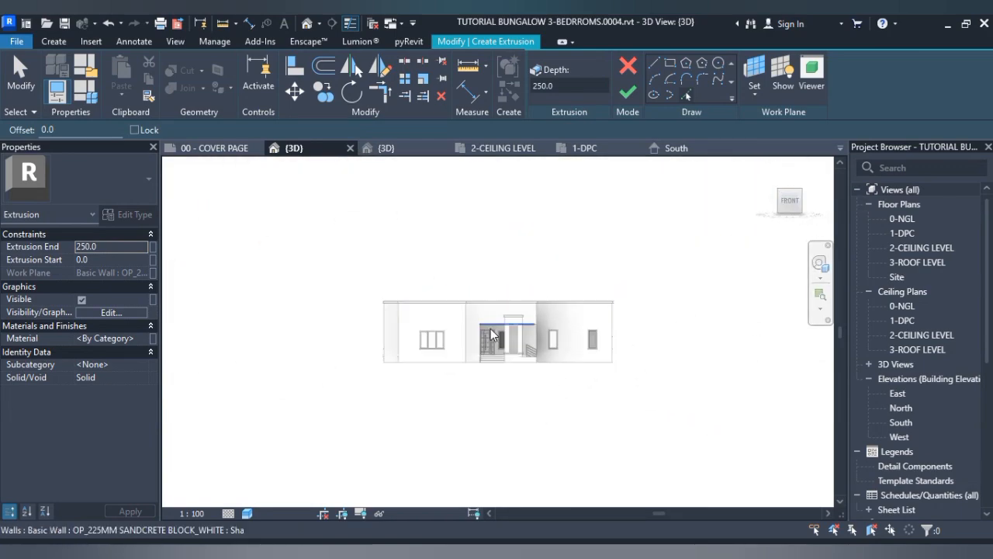
scroll(491, 335, "up", 6)
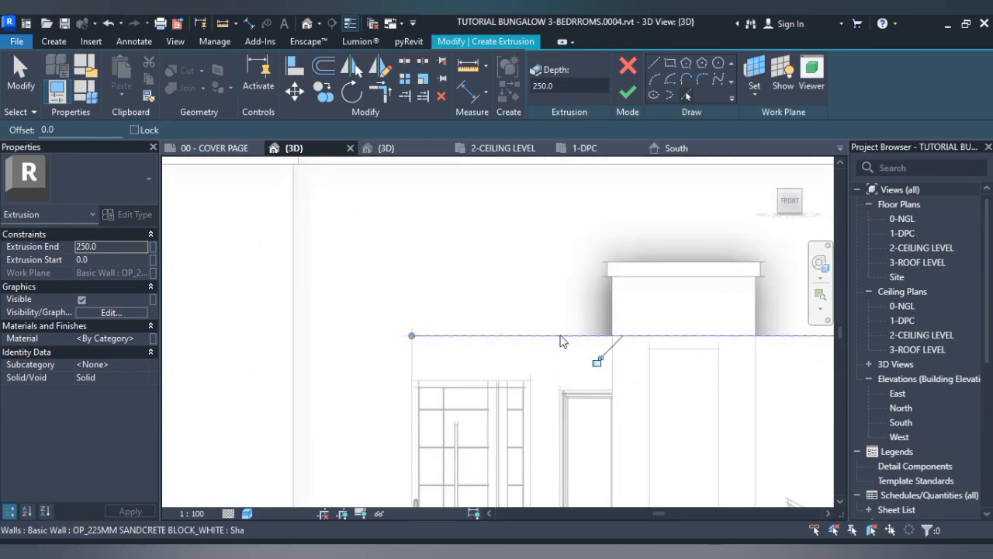
scroll(562, 342, "down", 3)
left_click(487, 358)
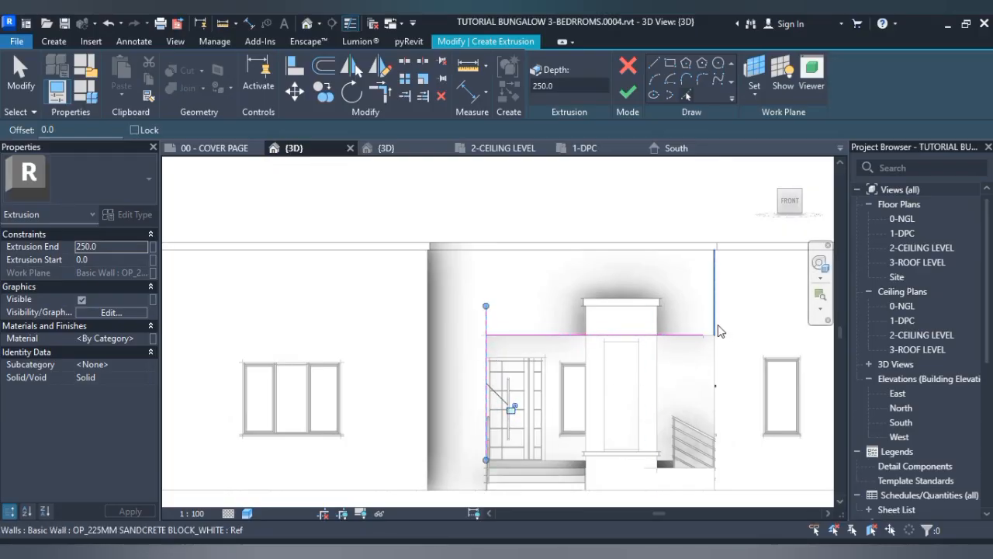
scroll(716, 330, "up", 4)
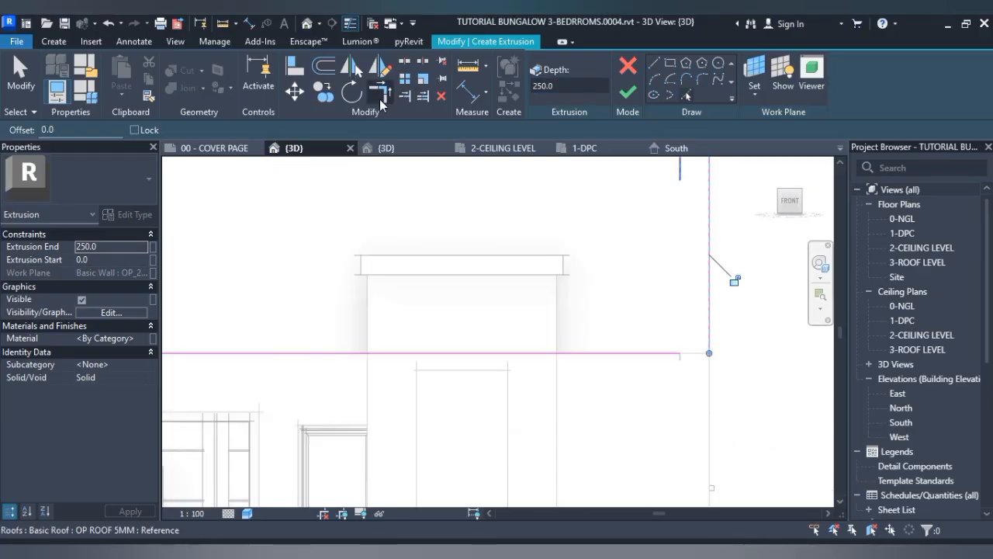
- Add sketch lines offset 150 mm above the opening's top line and outside its left side line
left_click_drag(95, 132, 3, 153)
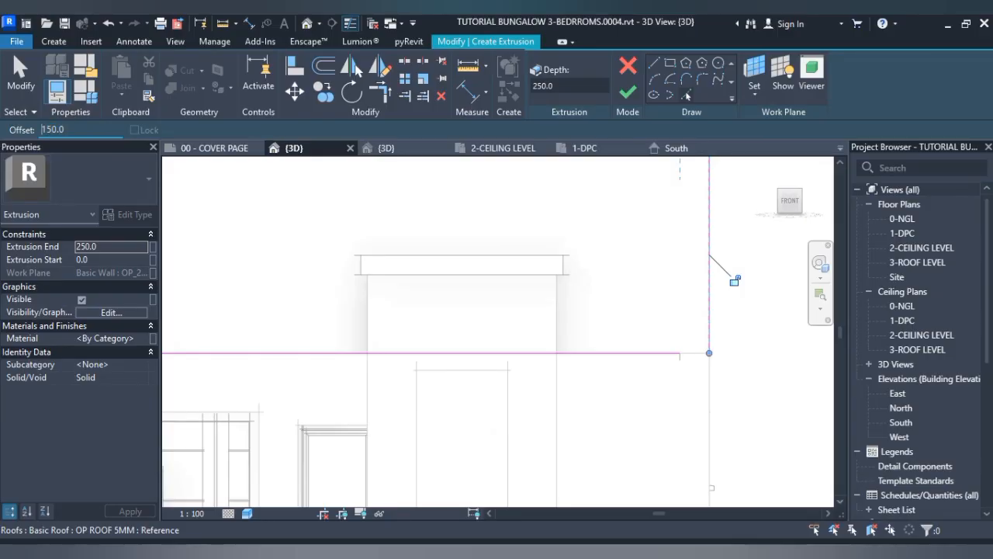
left_click(291, 355)
scroll(295, 353, "down", 3)
mouse_move(329, 349)
middle_mouse_down()
mouse_move(361, 337)
mouse_move(294, 362)
middle_mouse_up()
scroll(313, 338, "up", 4)
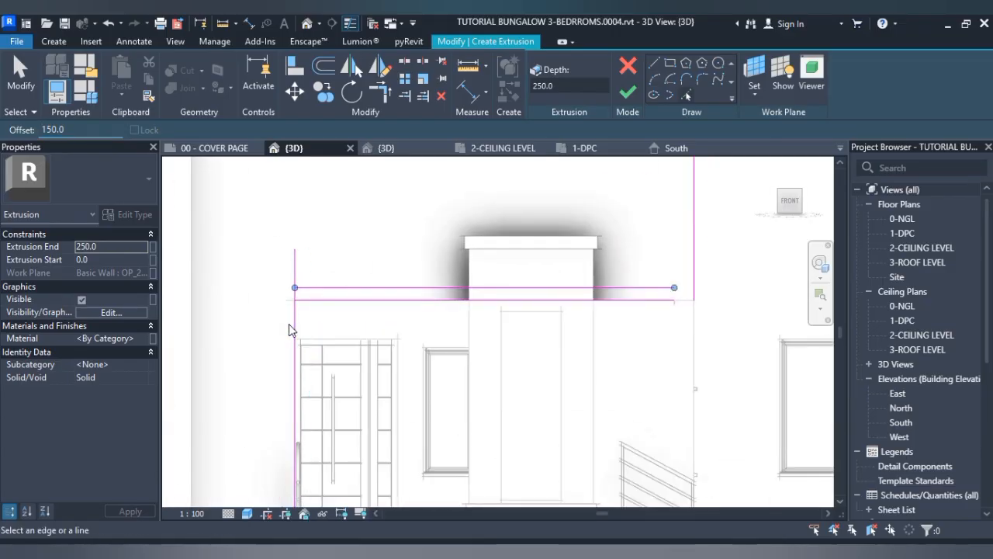
left_click(292, 330)
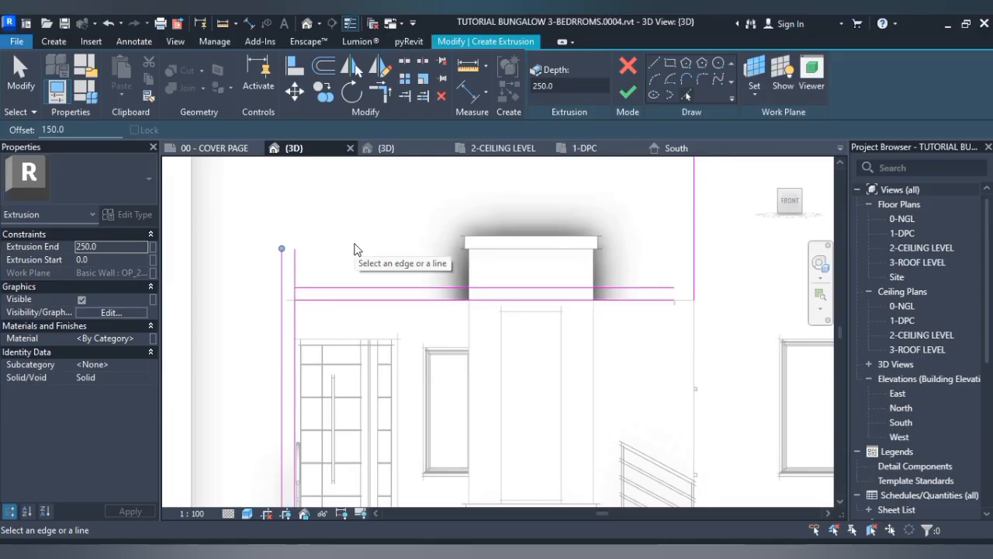
- Trim the outer and inner pairs of sketch lines into corners at the upper left of the entrance opening
key("t")
key("r")
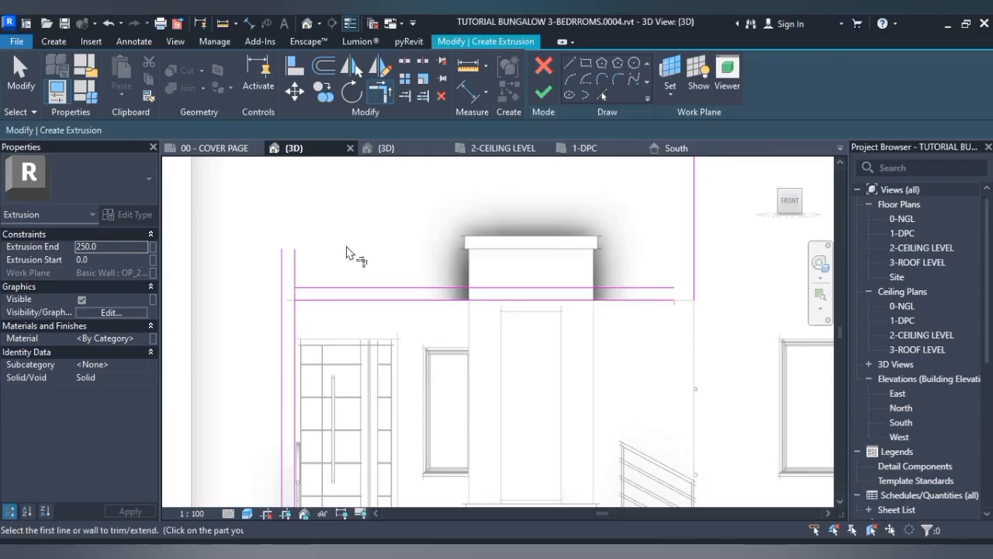
left_click(283, 340)
left_click(311, 289)
left_click(296, 307)
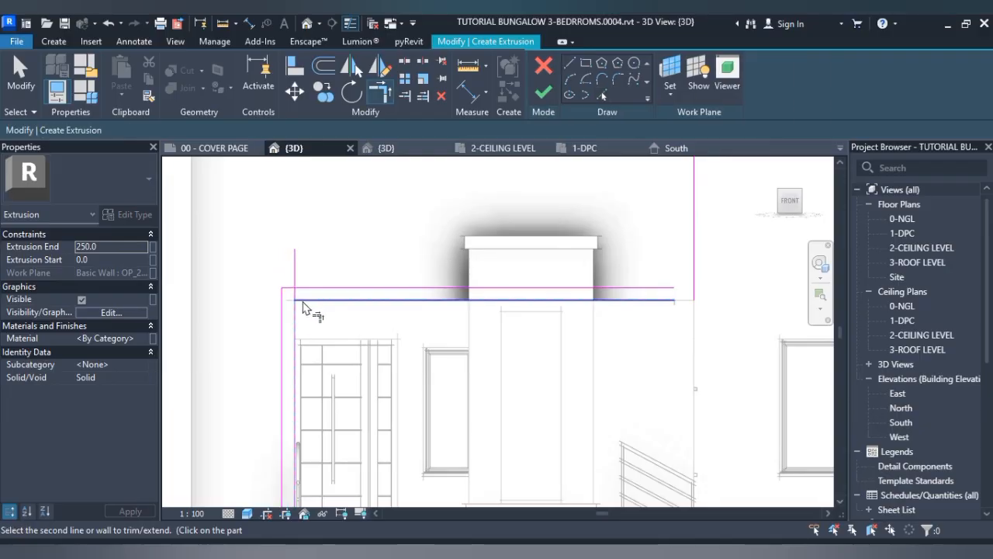
left_click(309, 300)
- Trim both horizontal sketch lines to the right-hand vertical line to close the right end of the frame profile
left_click(670, 301)
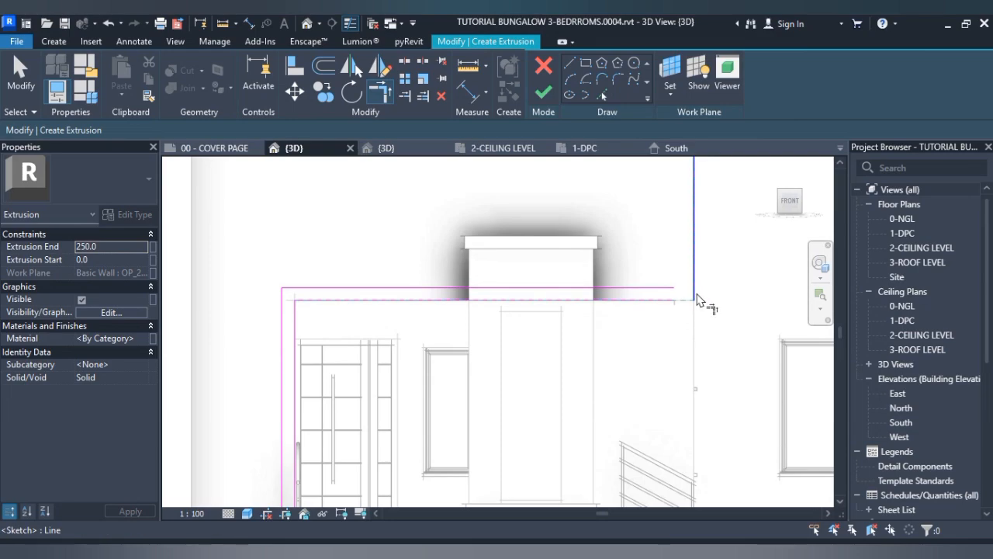
left_click(696, 292)
left_click(669, 288)
left_click(695, 294)
scroll(707, 267, "down", 4)
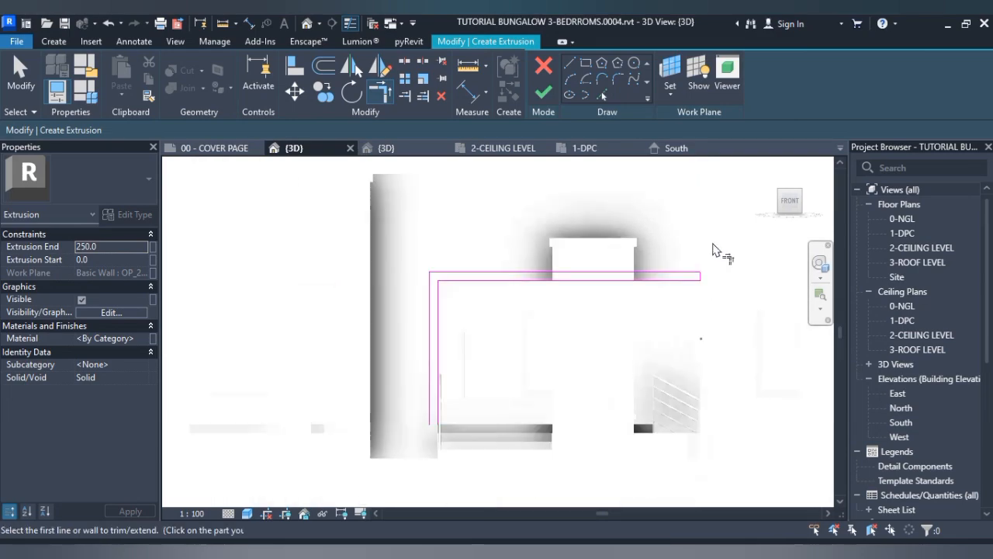
- Try to finish the extrusion sketch of the entrance frame
scroll(589, 365, "up", 6)
scroll(556, 301, "down", 5)
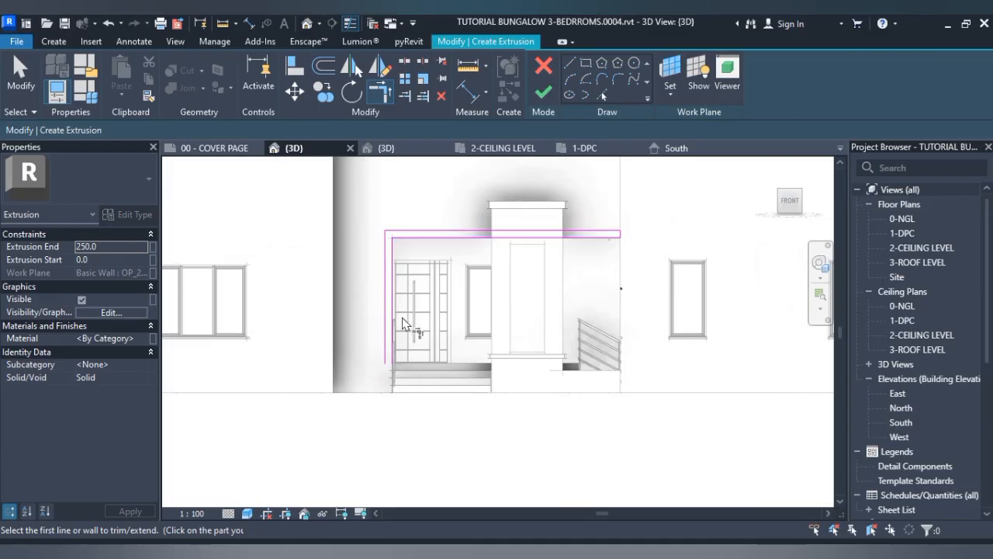
scroll(416, 315, "up", 2)
left_click(544, 93)
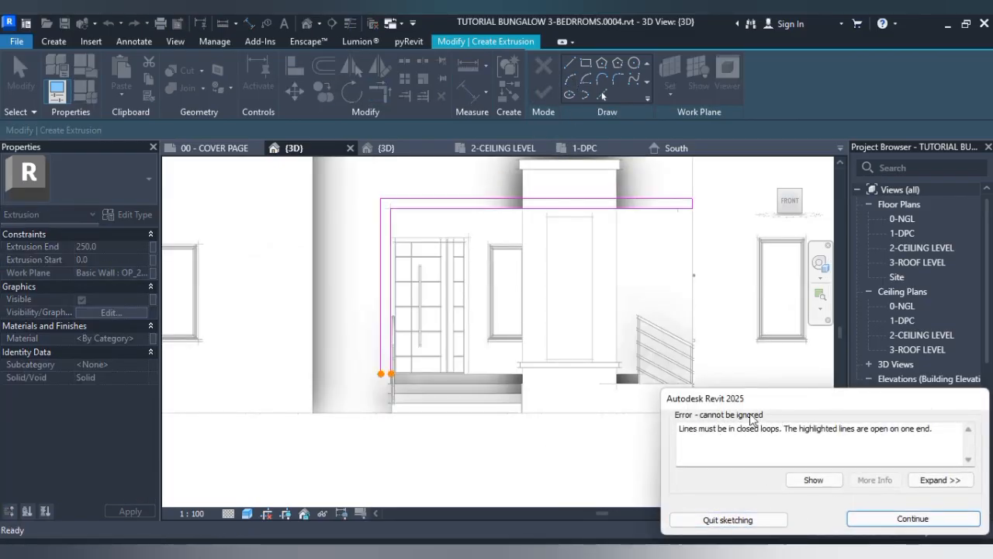
left_click(913, 519)
- Add a sketch line from the ground-level edge at the foot of the frame's left leg, with zero offset
key("t")
key("r")
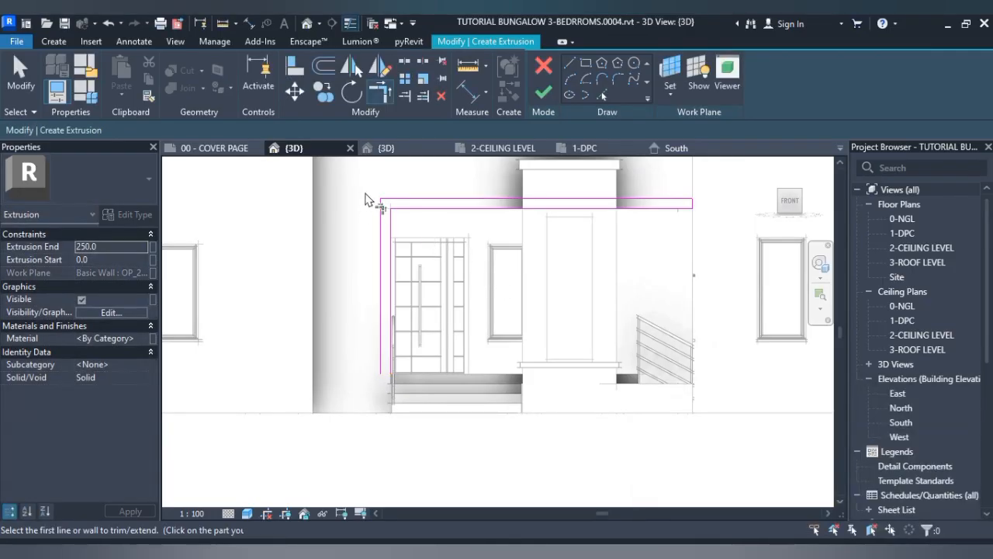
scroll(366, 195, "up", 3)
scroll(388, 204, "down", 5)
scroll(382, 402, "up", 3)
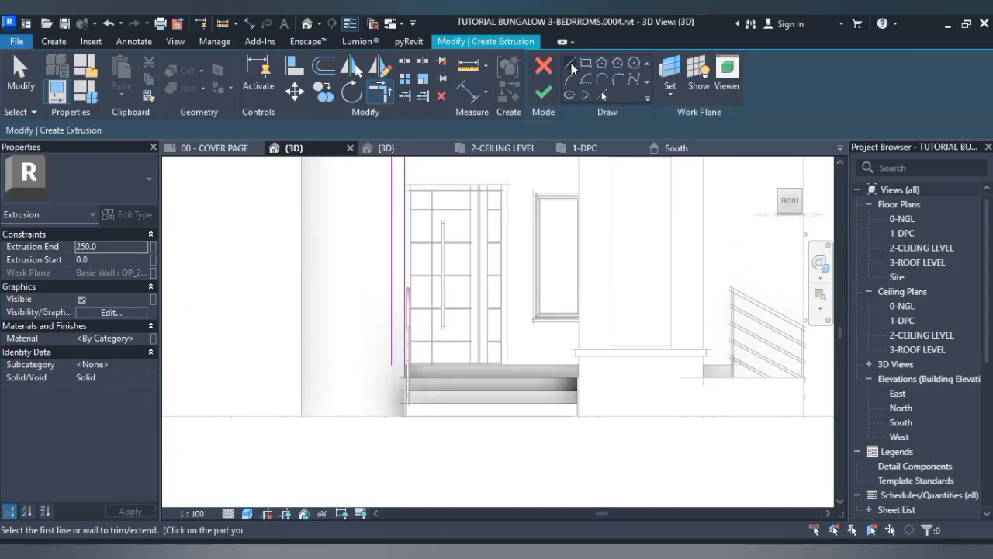
left_click(602, 94)
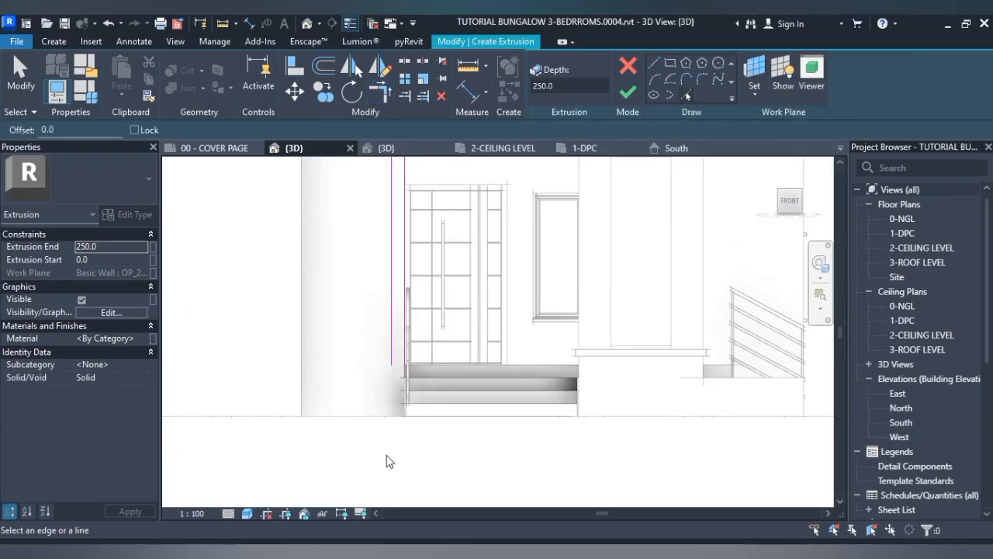
left_click(387, 417)
key("Escape")
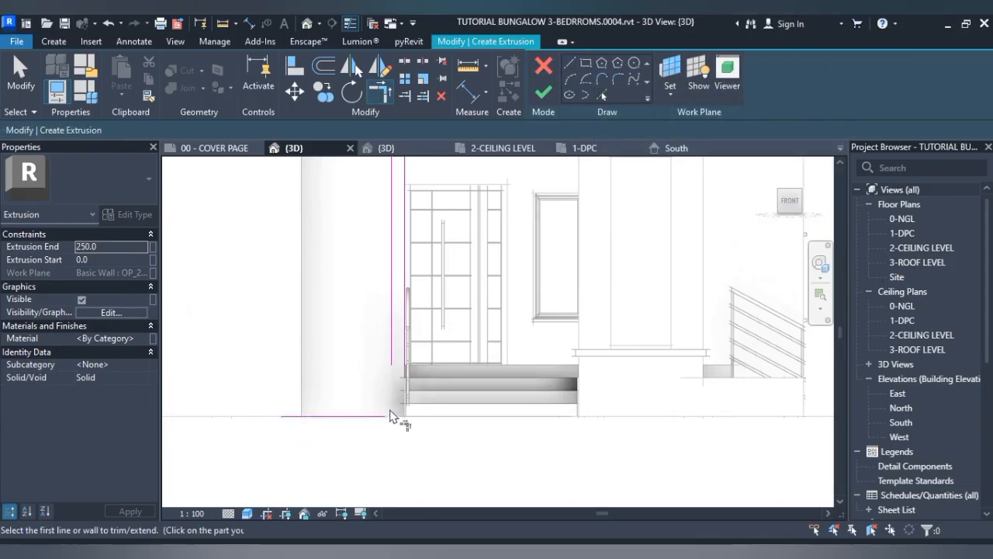
- Trim both vertical lines of the left leg to the ground-level line and finish the extrusion sketch
key("t")
key("r")
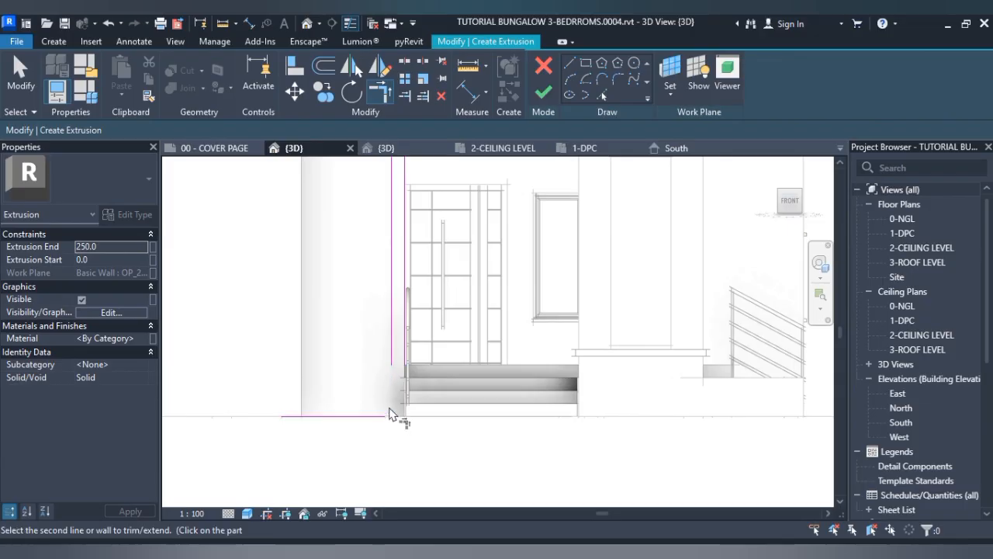
left_click(403, 365)
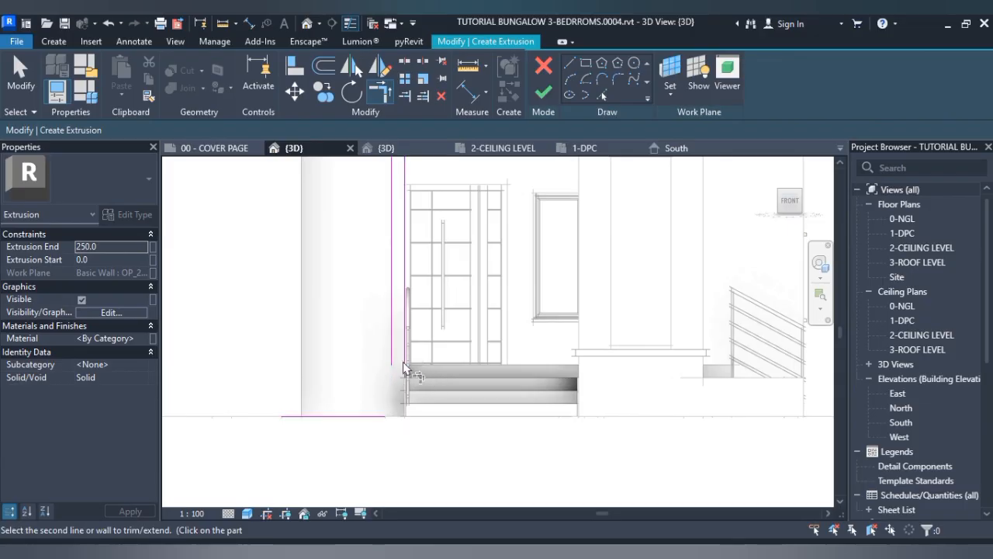
left_click(382, 418)
left_click(396, 418)
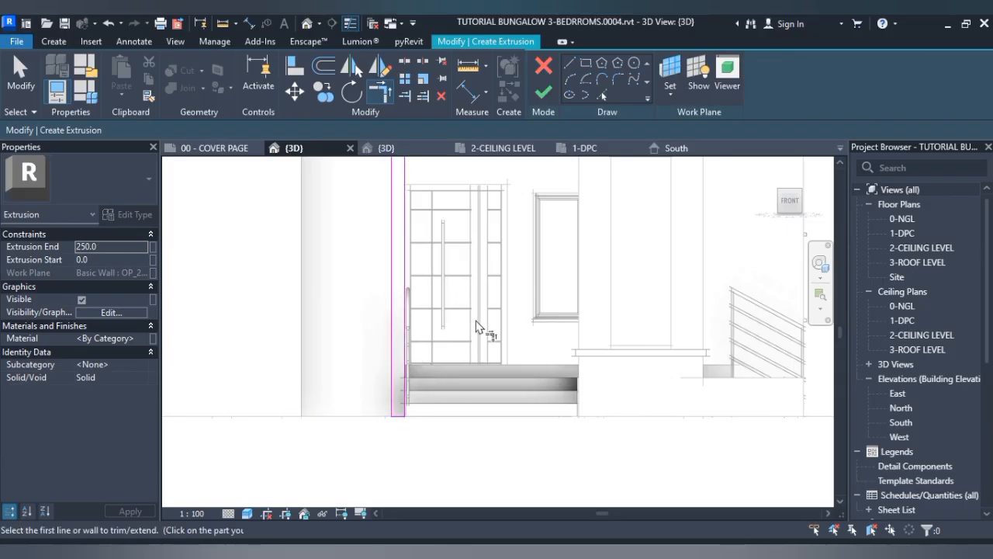
scroll(478, 326, "down", 3)
middle_click_drag(494, 331, 446, 392)
left_click(548, 94)
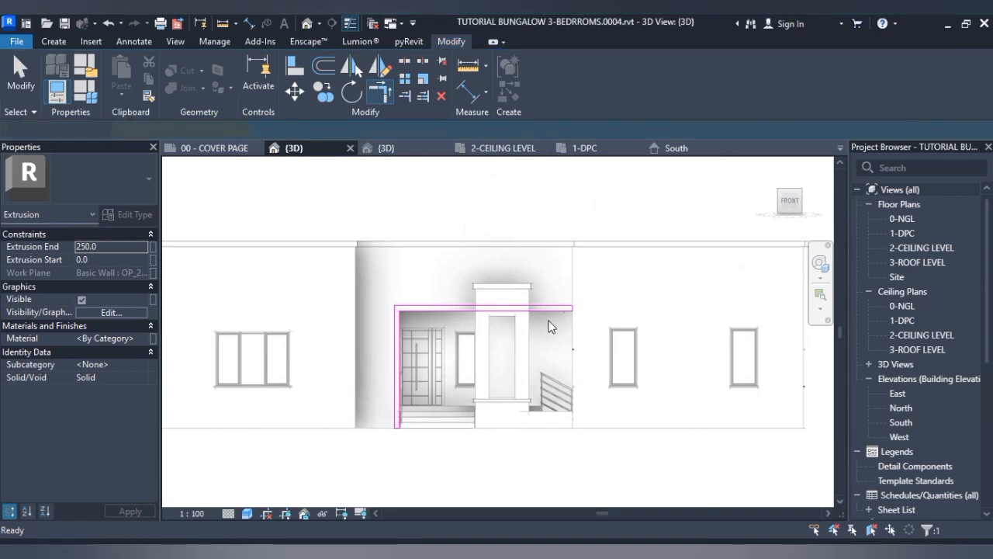
key("Escape")
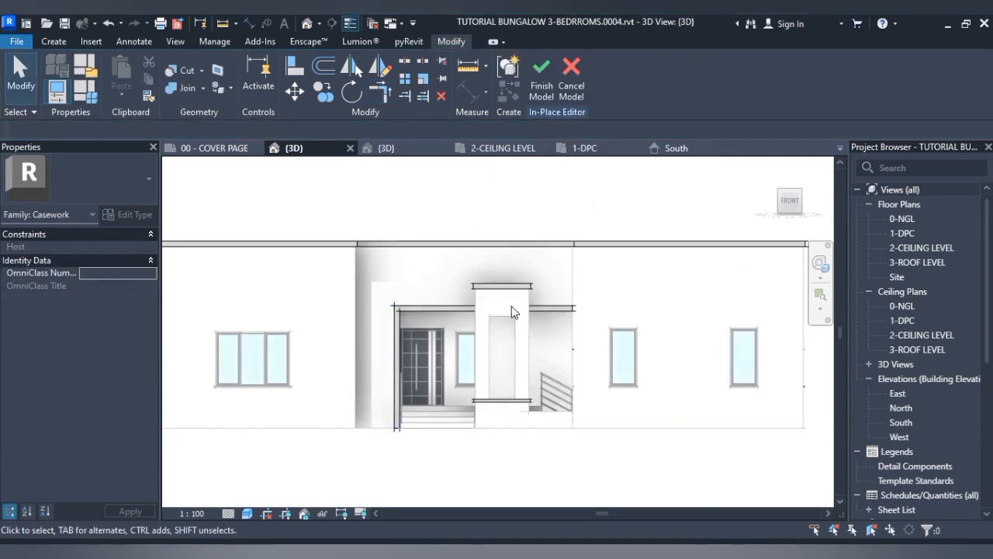
- Set the extrusion end of the entrance frame to 100 mm
left_click_drag(791, 216, 731, 236)
middle_click_drag(384, 371, 454, 250)
scroll(458, 232, "up", 5)
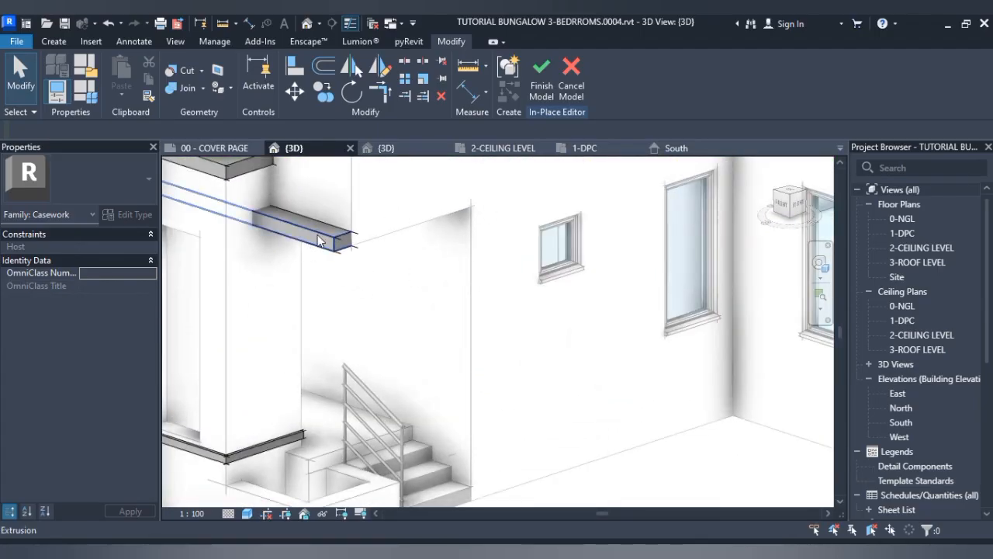
left_click(308, 251)
left_click(121, 246)
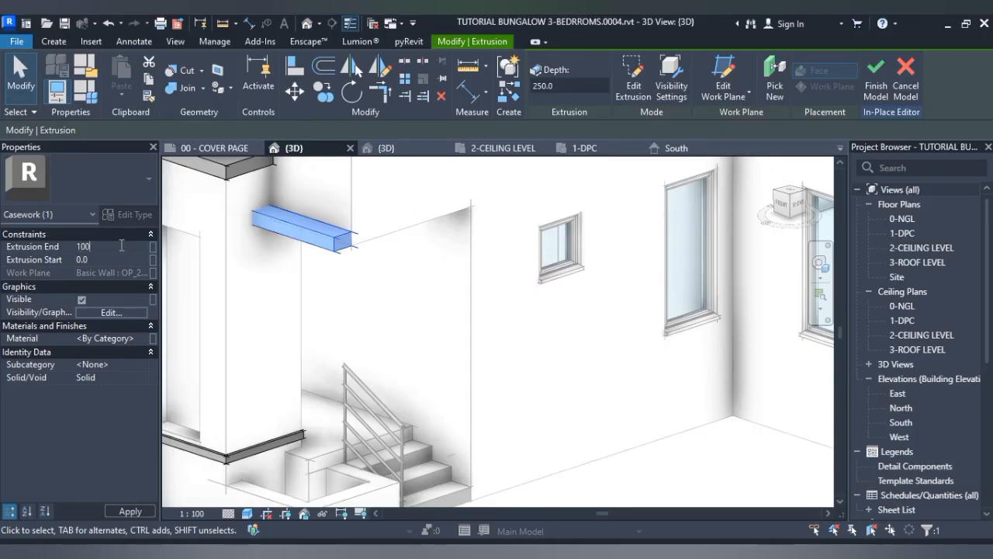
left_click(386, 197)
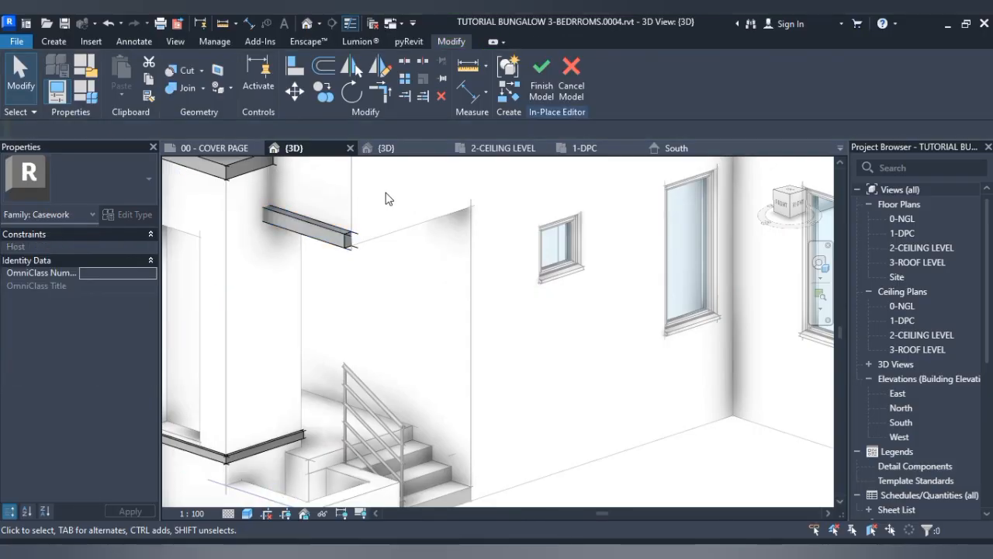
- Copy the entrance frame without constraint in the 1-DPC floor plan to the outer wall corner above the side stairs
scroll(390, 206, "down", 2)
scroll(396, 225, "down", 1)
scroll(405, 245, "up", 3)
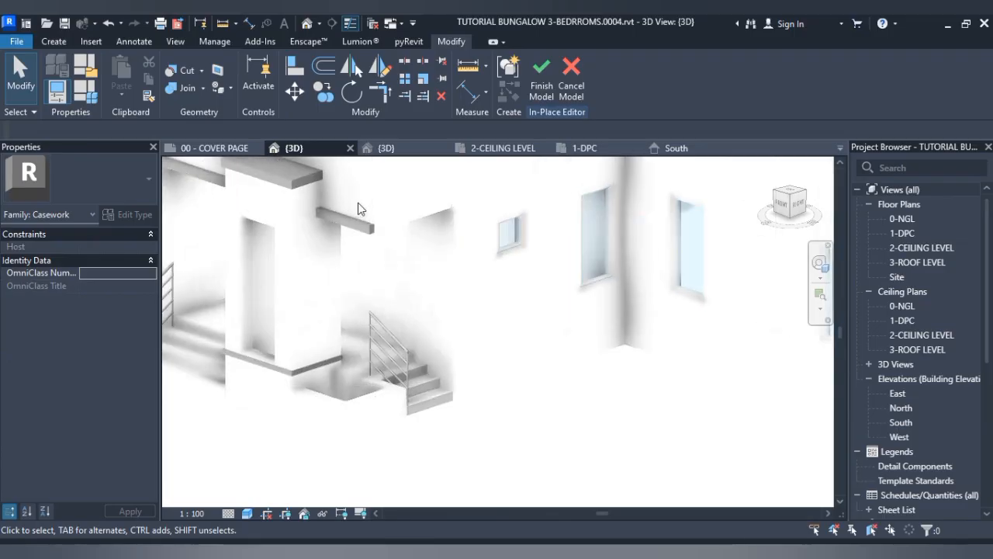
middle_click_drag(372, 214, 630, 341)
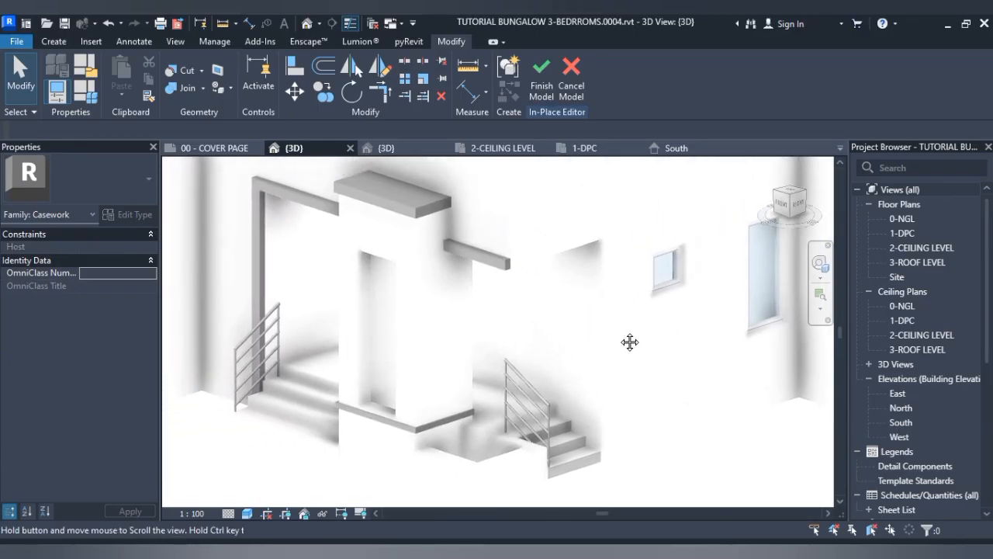
left_click(498, 254)
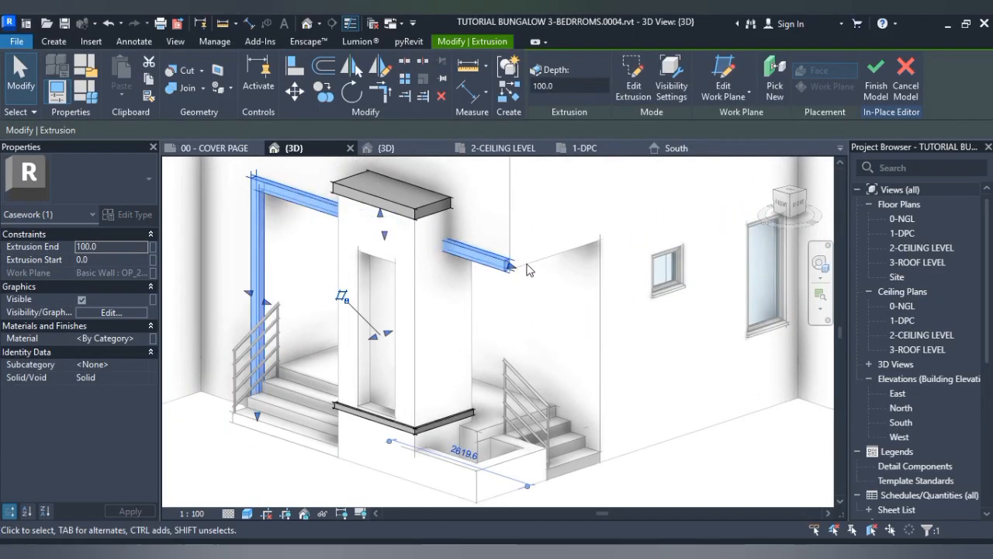
left_click(584, 149)
scroll(542, 263, "down", 3)
middle_click_drag(545, 267, 519, 339)
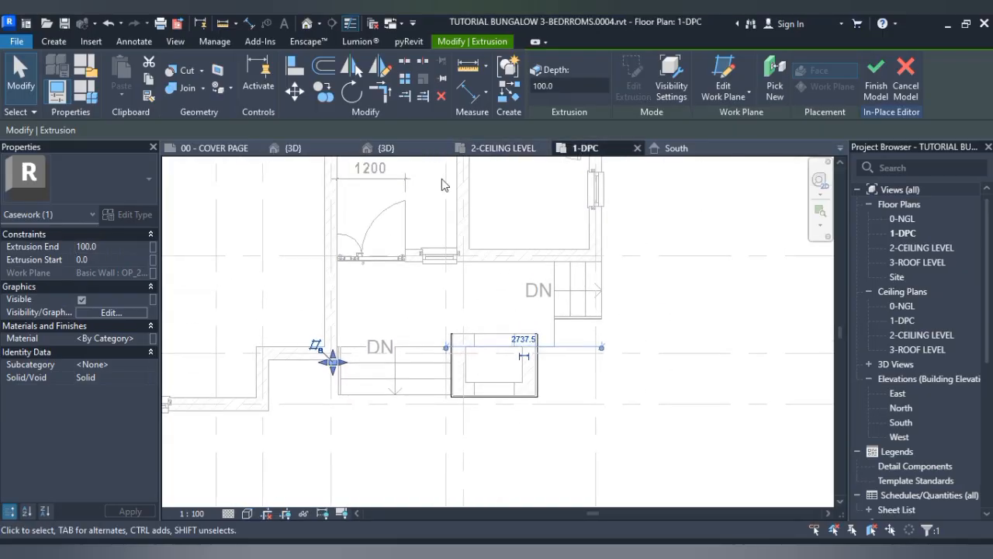
left_click(326, 91)
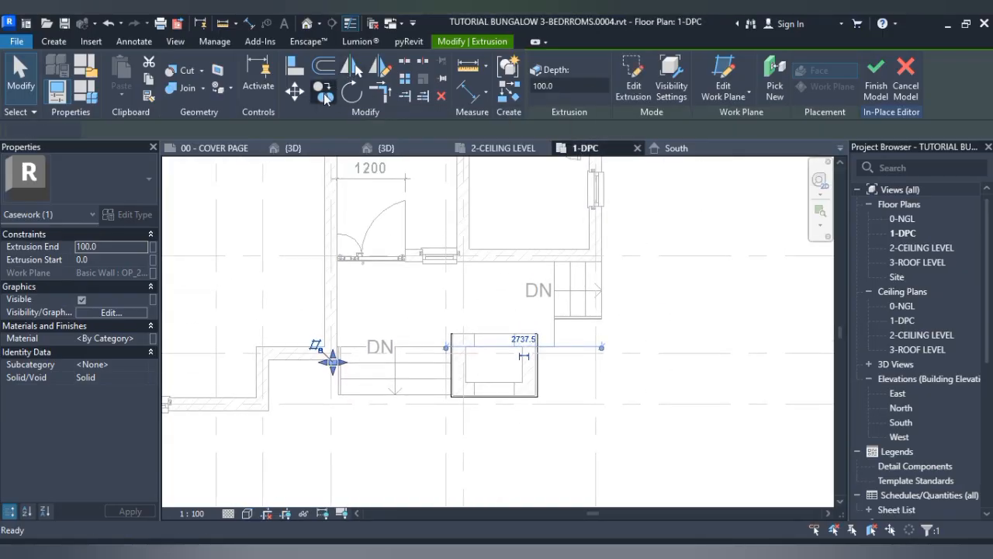
scroll(331, 360, "up", 2)
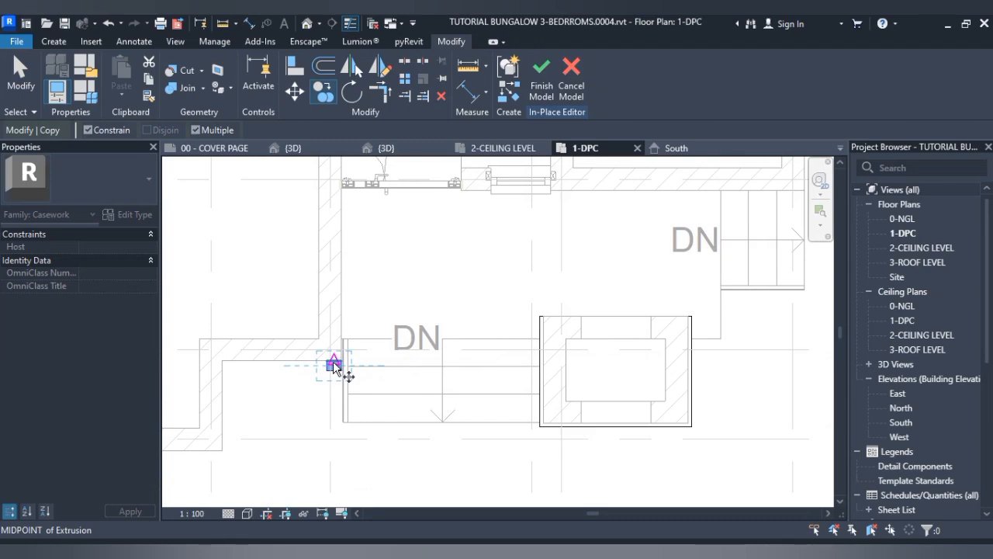
left_click(334, 365)
middle_click_drag(644, 267, 554, 406)
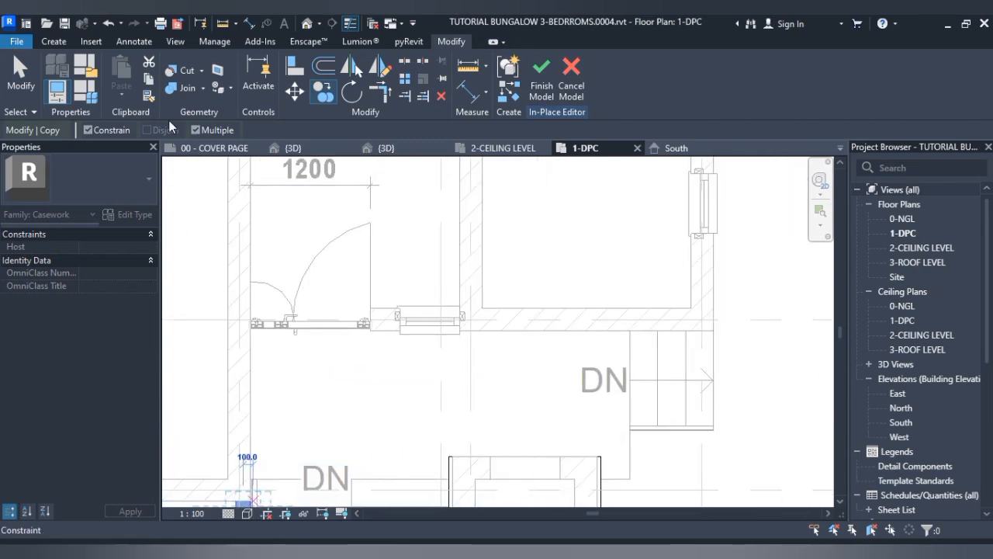
left_click(88, 130)
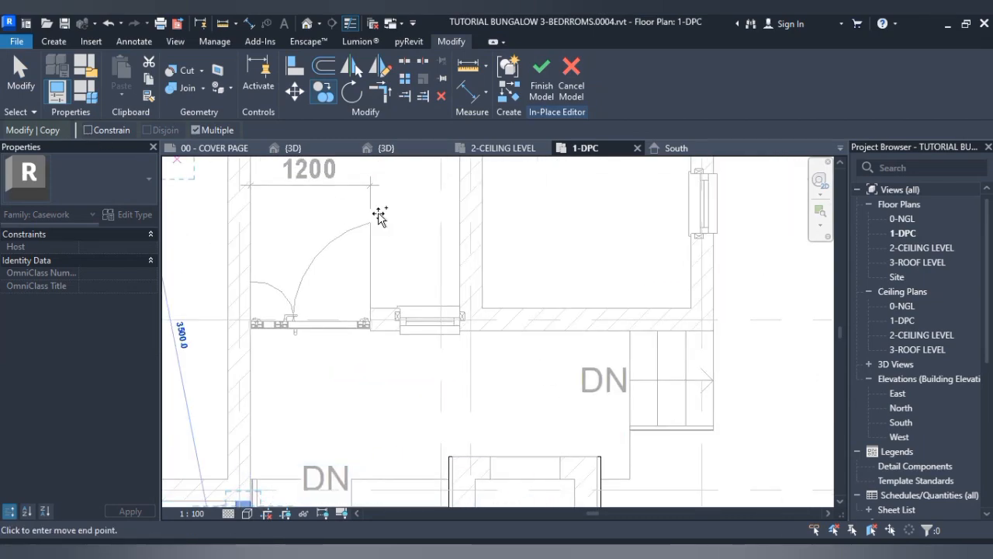
left_click(714, 308)
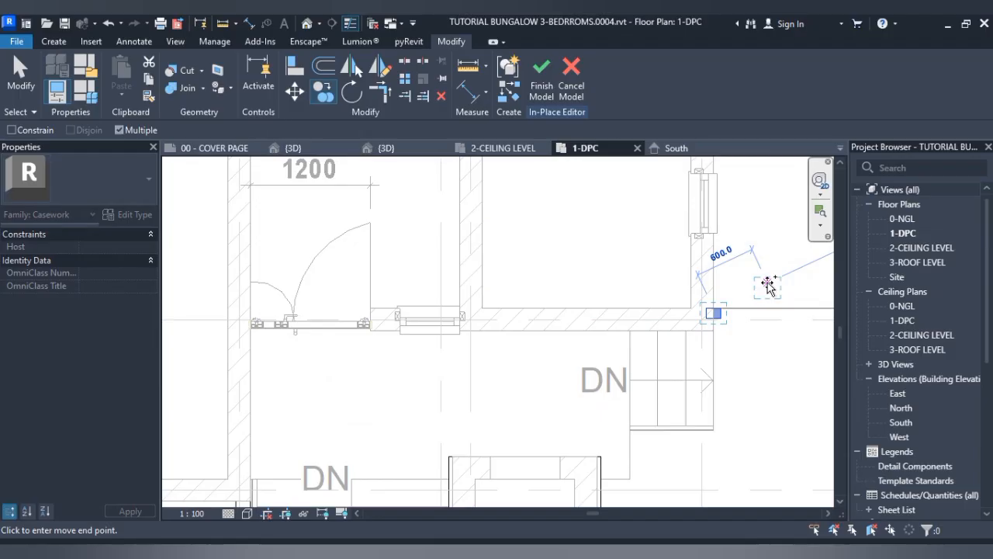
key("Escape")
- Move the copied frame until its left edge meets the outer face of the wall, and view it in 3D
scroll(742, 314, "up", 3)
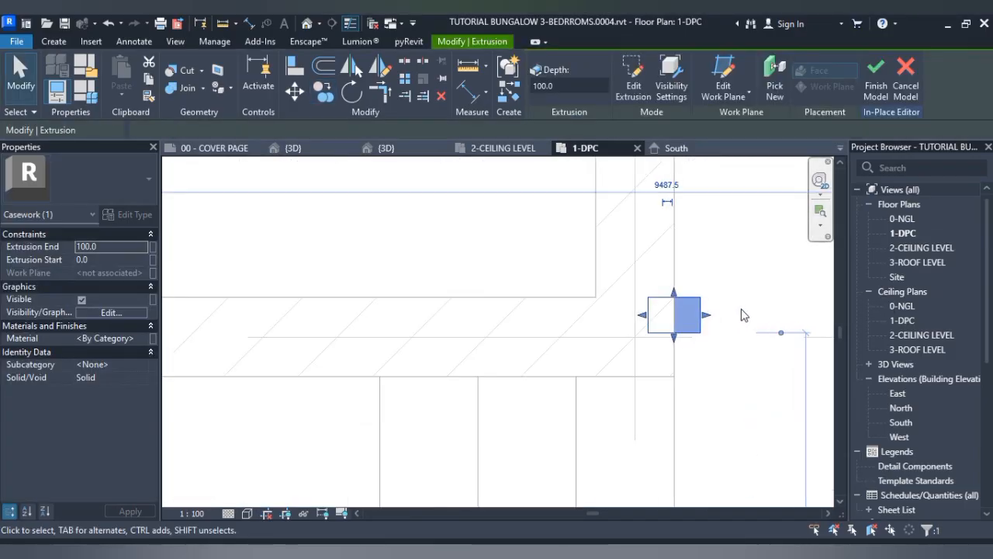
key("Right")
key("Right")
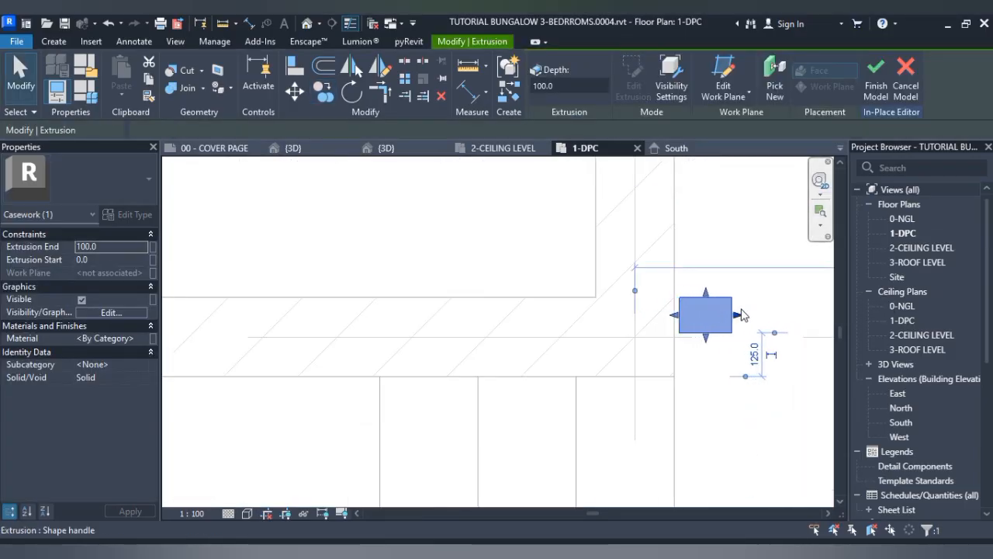
key("Left")
scroll(696, 316, "up", 5)
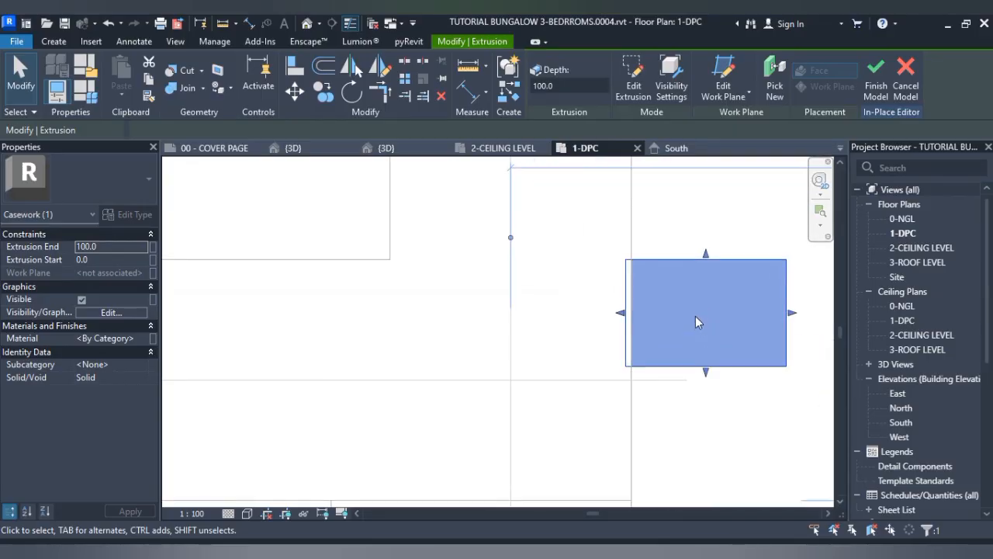
left_click(295, 91)
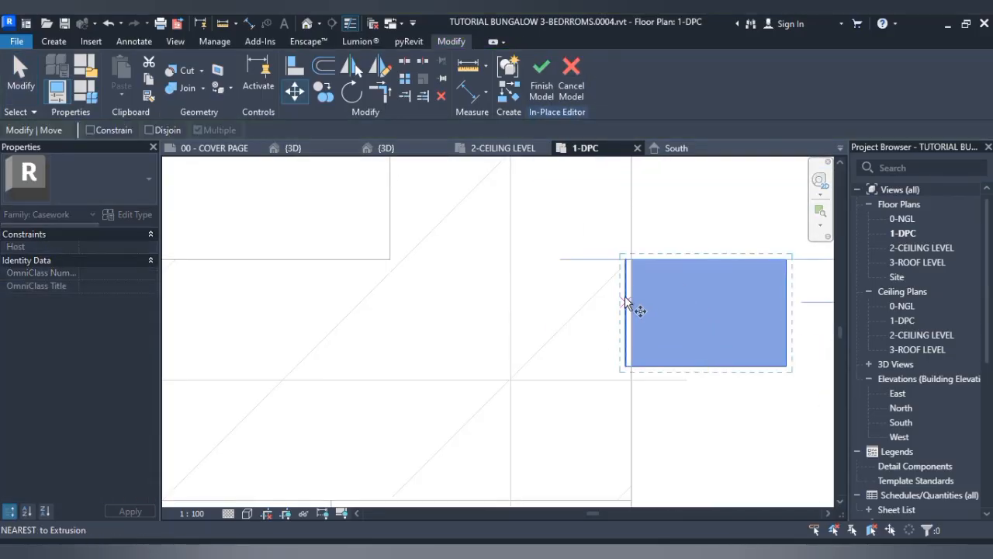
left_click(626, 313)
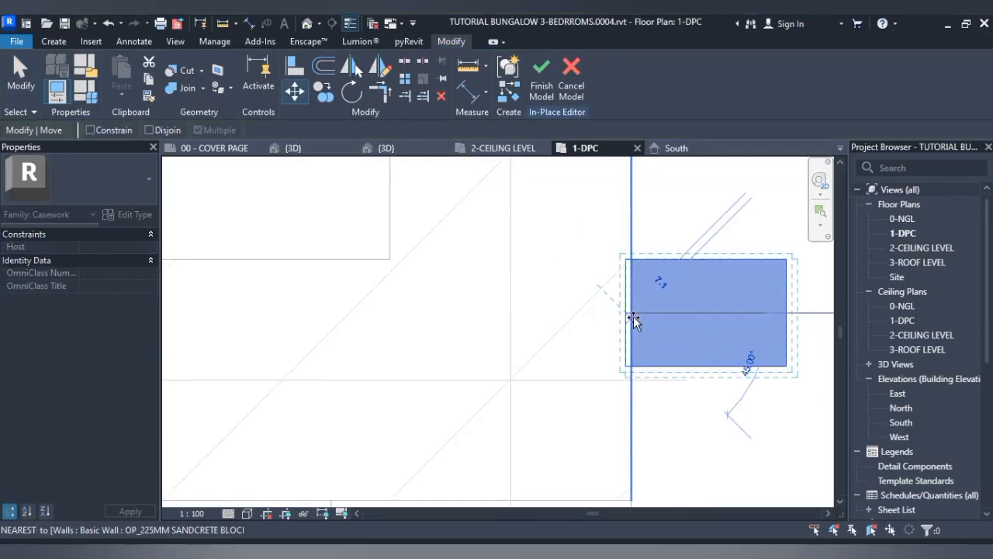
left_click(633, 315)
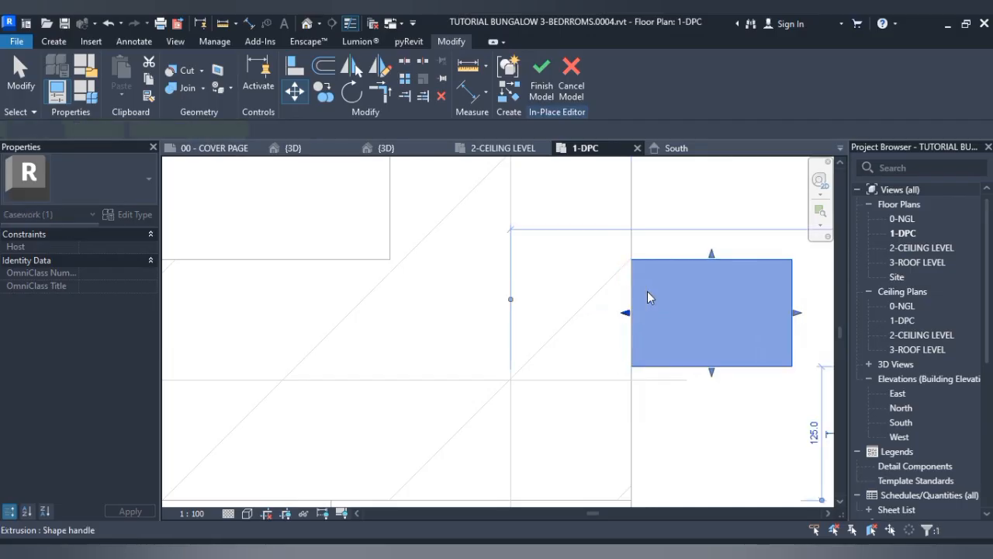
left_click(701, 189)
left_click(368, 149)
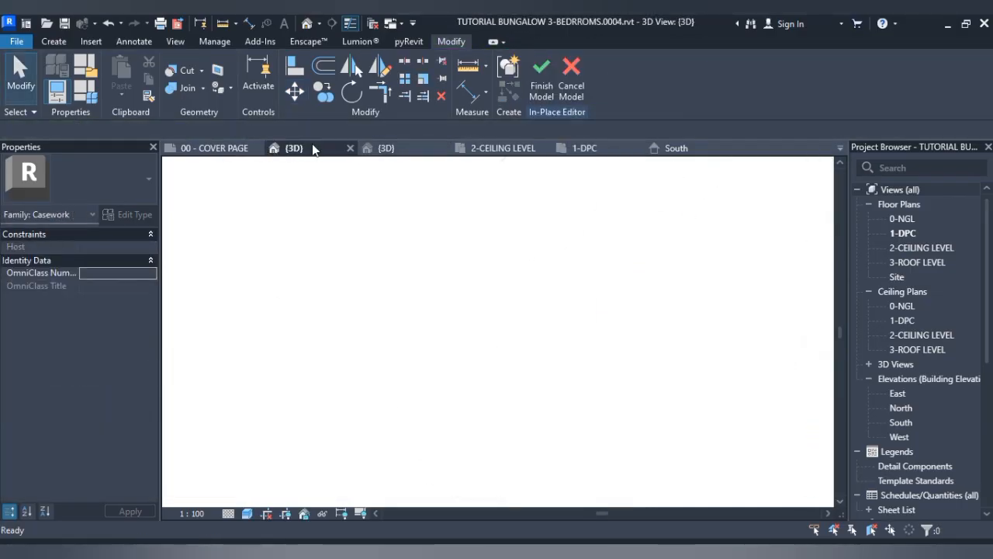
scroll(566, 274, "up", 2)
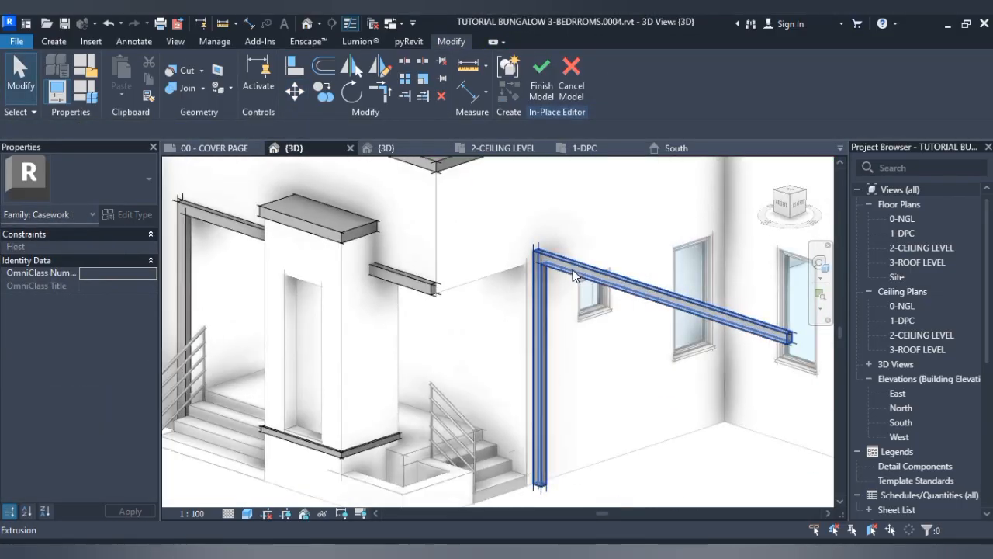
- Rotate the copied entrance frame by 90° in the 1-DPC floor plan
left_click(574, 273)
left_click(586, 148)
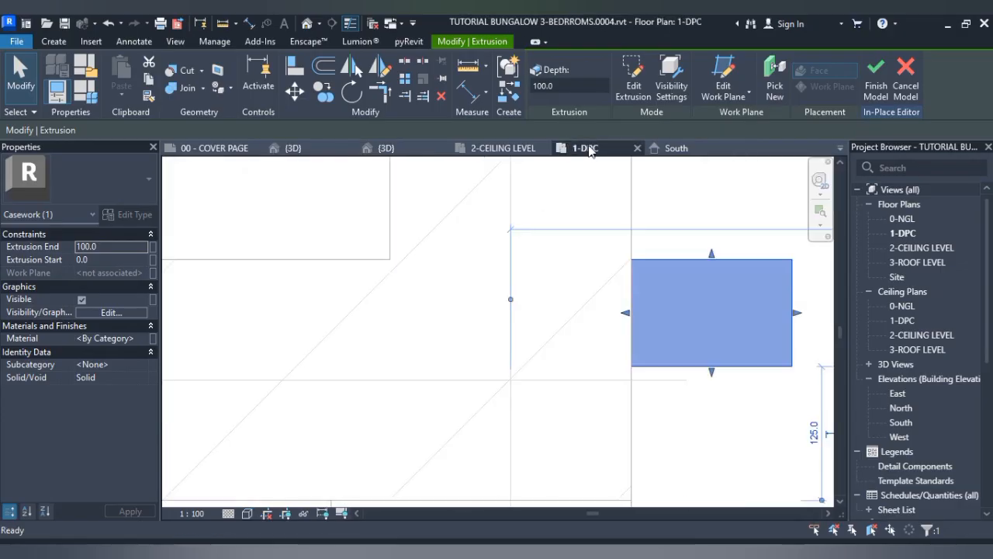
left_click(353, 94)
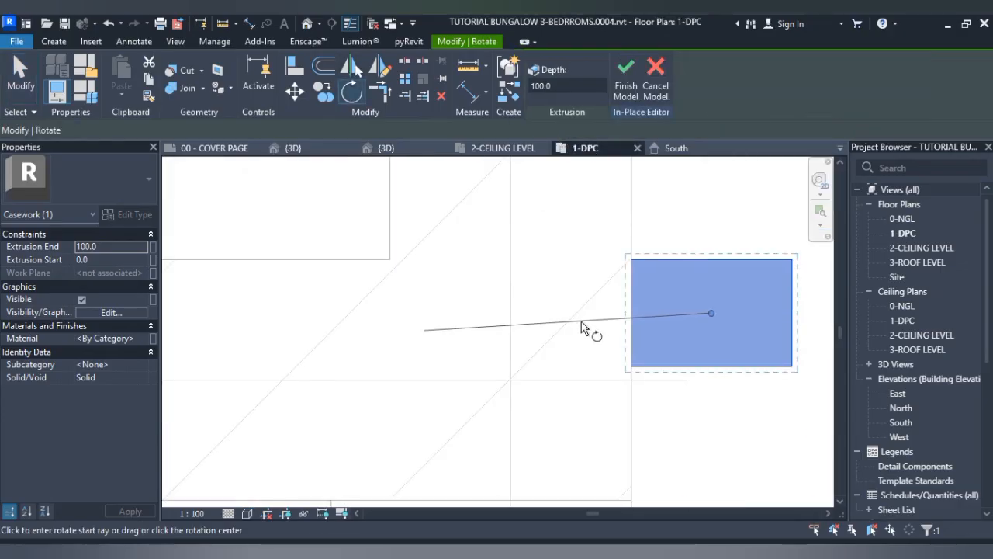
scroll(581, 322, "down", 3)
left_click(738, 321)
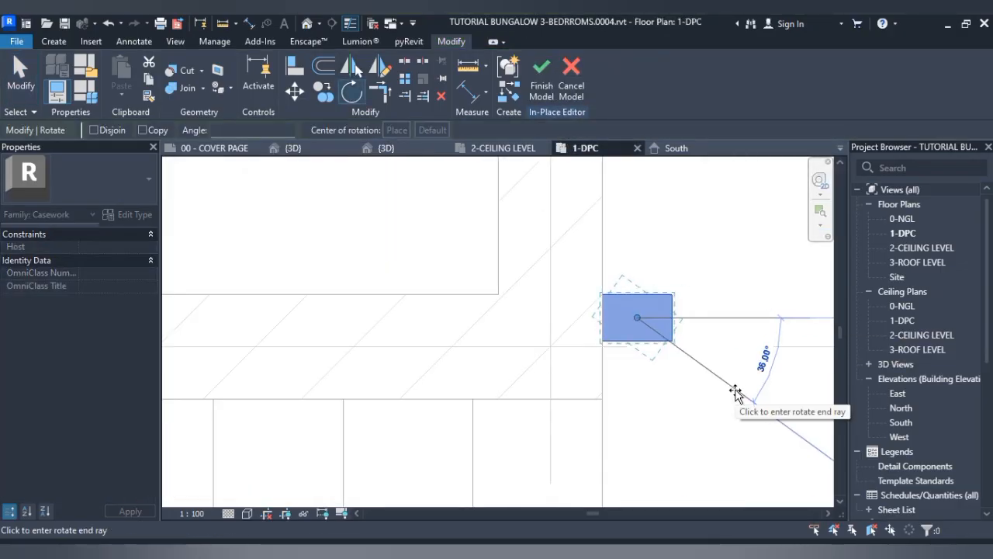
type("90")
key("Return")
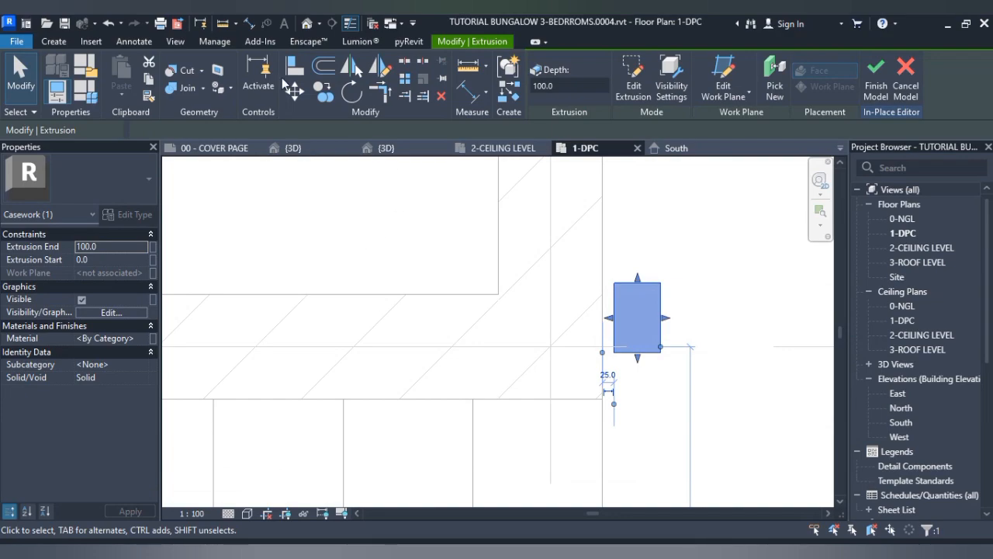
- Move the rotated frame in plan so its near edge touches the wall's outer face, and return to the 3D view
left_click(295, 91)
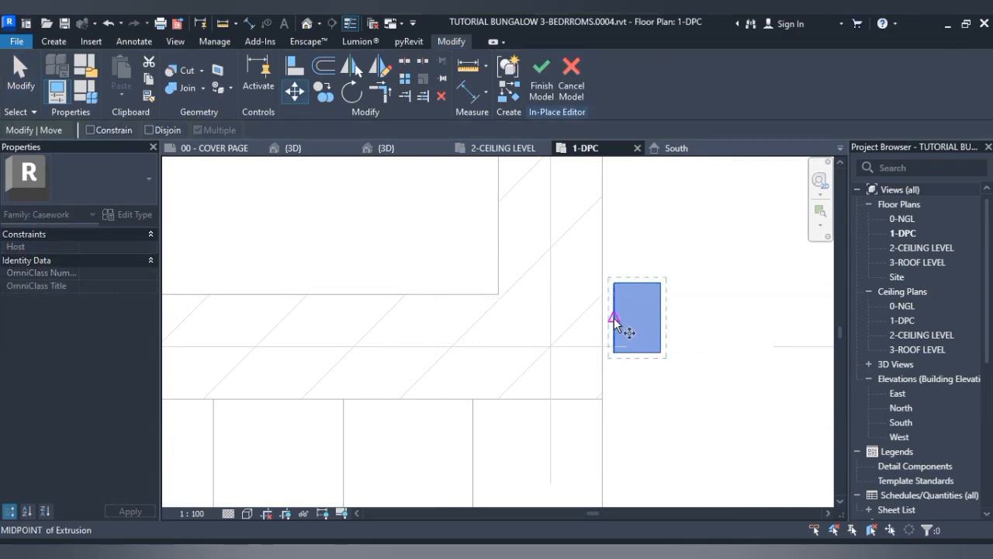
left_click(603, 318)
left_click(605, 225)
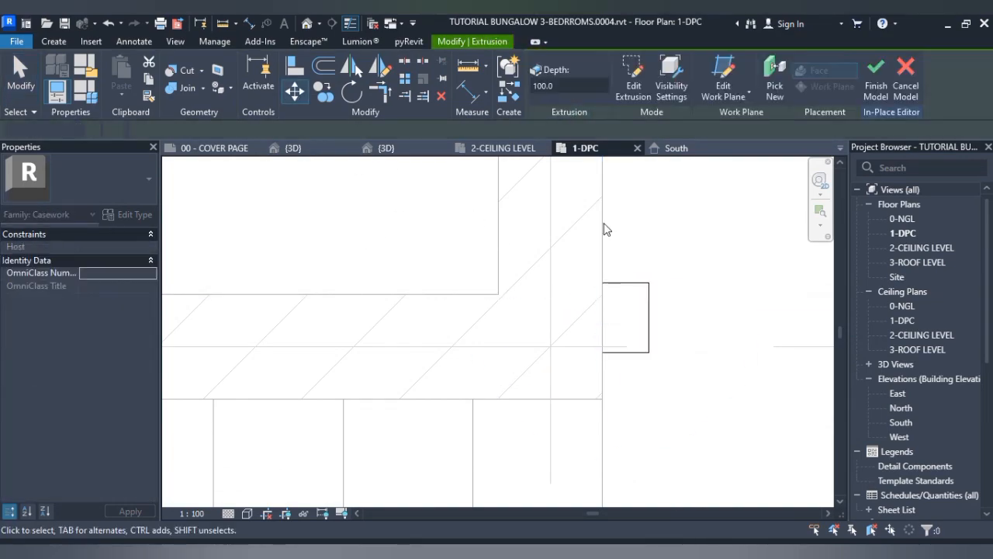
left_click(292, 148)
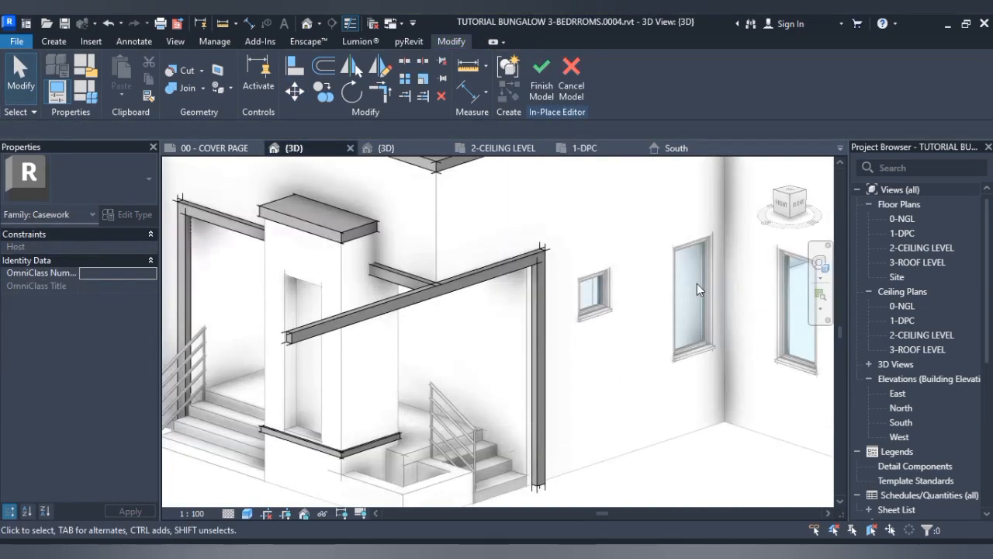
- From the right-side 3D view, move the side frame 100 mm so its leg's inner edge meets the wall edge beside the stairs
left_click(800, 207)
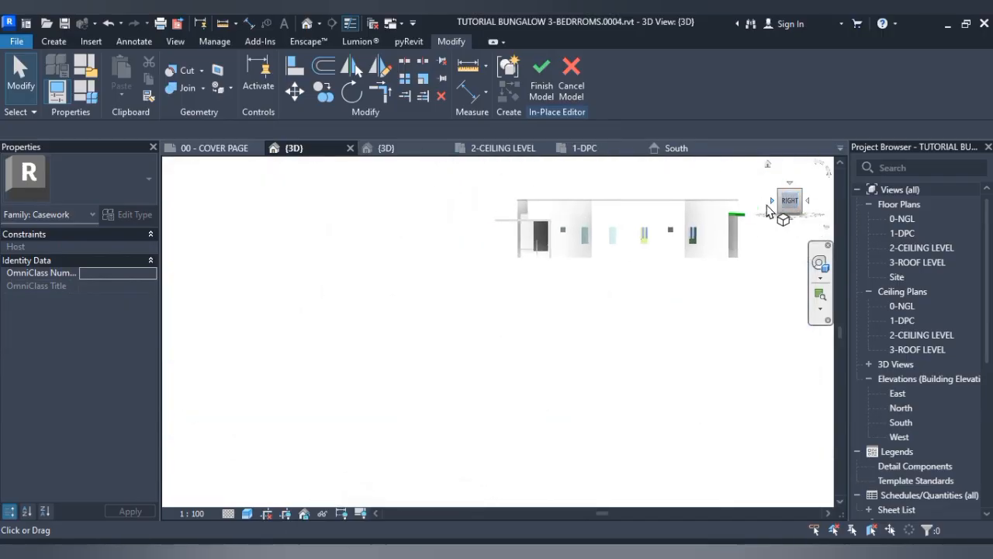
scroll(318, 382, "up", 5)
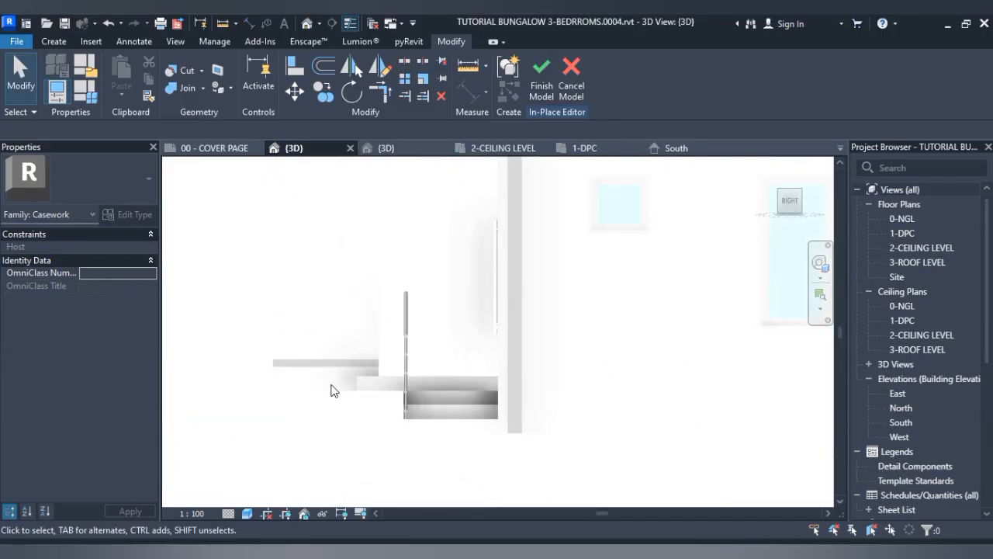
left_click(509, 331)
key("m")
key("v")
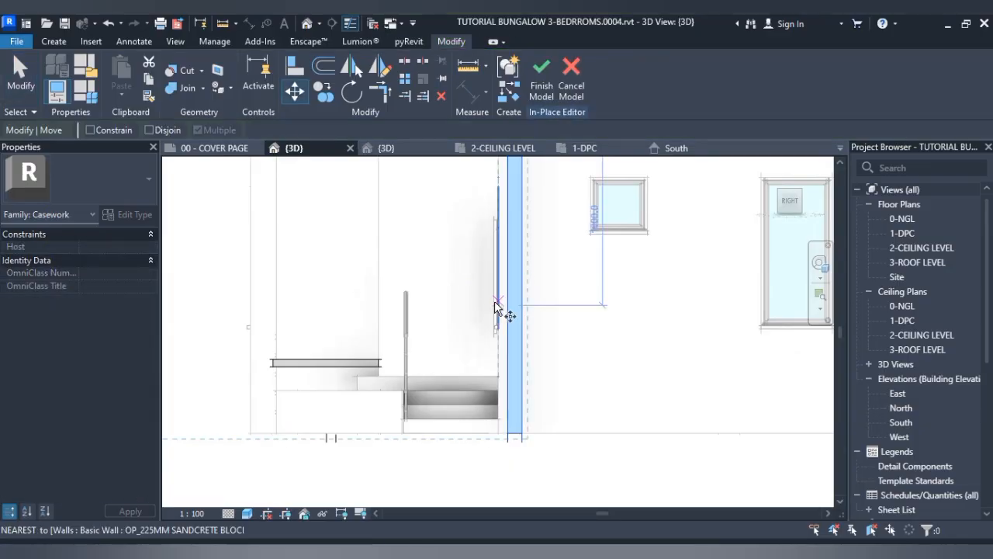
scroll(516, 304, "up", 3)
left_click(516, 303)
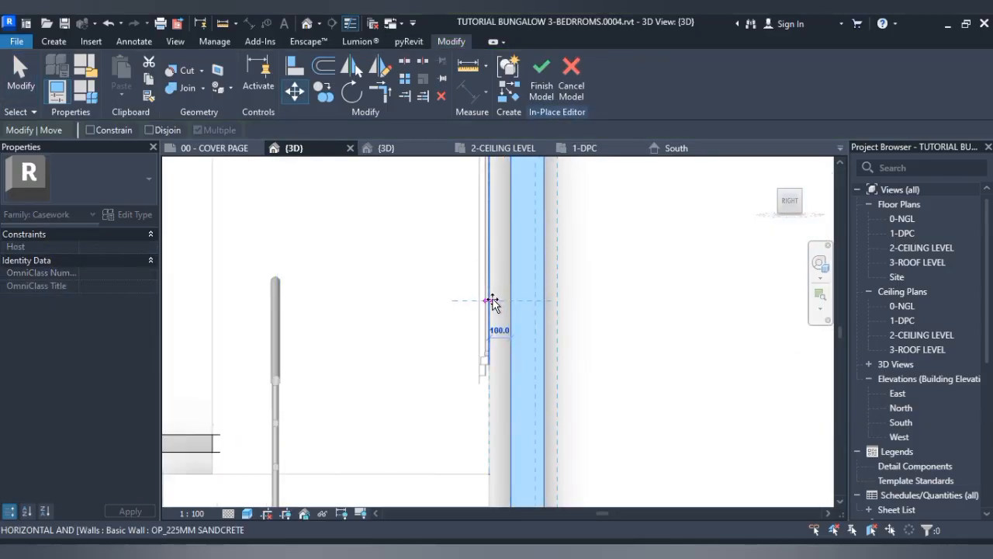
left_click(491, 301)
key("Escape")
- Edit the side frame's extrusion sketch, align the beam's free end with the front frame's outer face, and finish the sketch
scroll(616, 350, "down", 4)
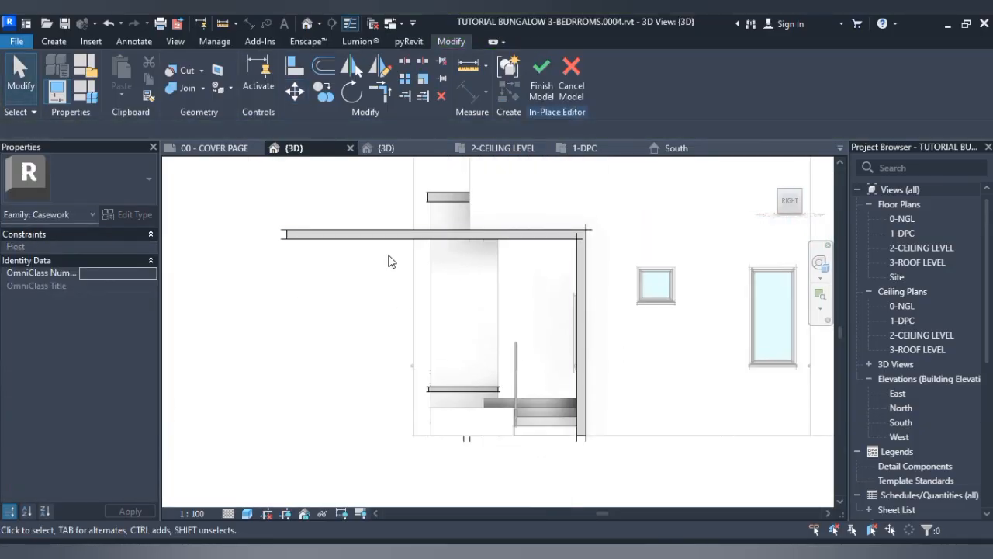
scroll(403, 237, "up", 5)
scroll(402, 237, "down", 3)
left_click(406, 244)
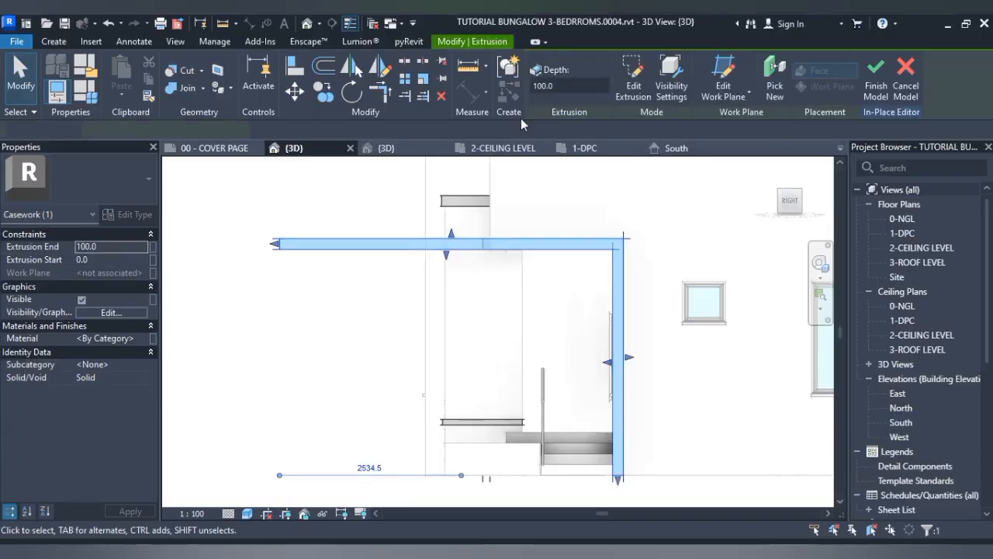
left_click(632, 85)
scroll(311, 257, "up", 3)
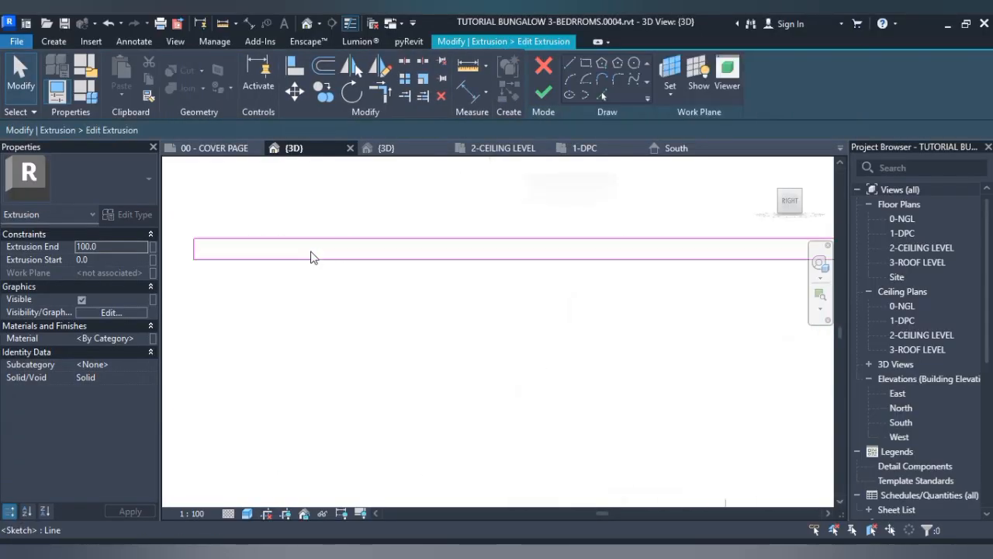
left_click(293, 68)
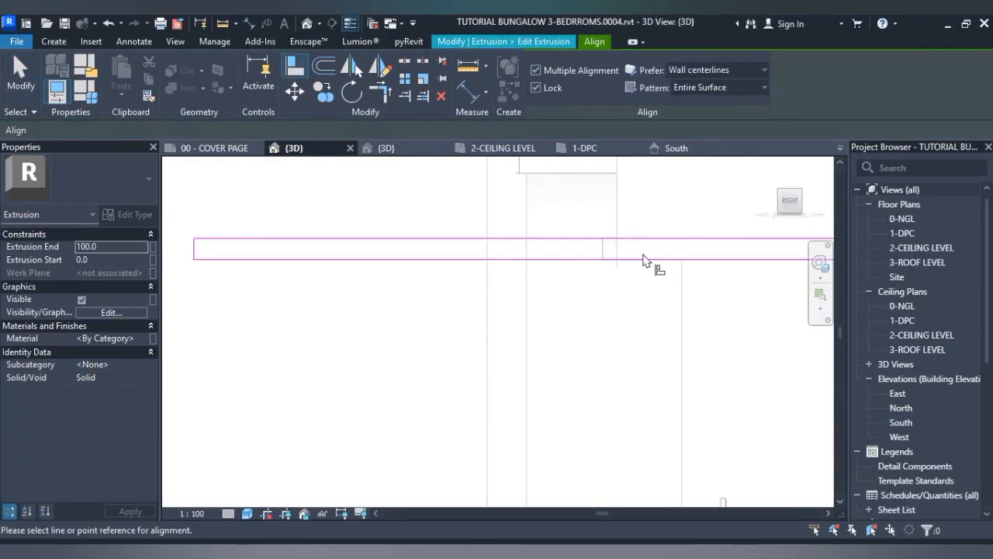
left_click(195, 255)
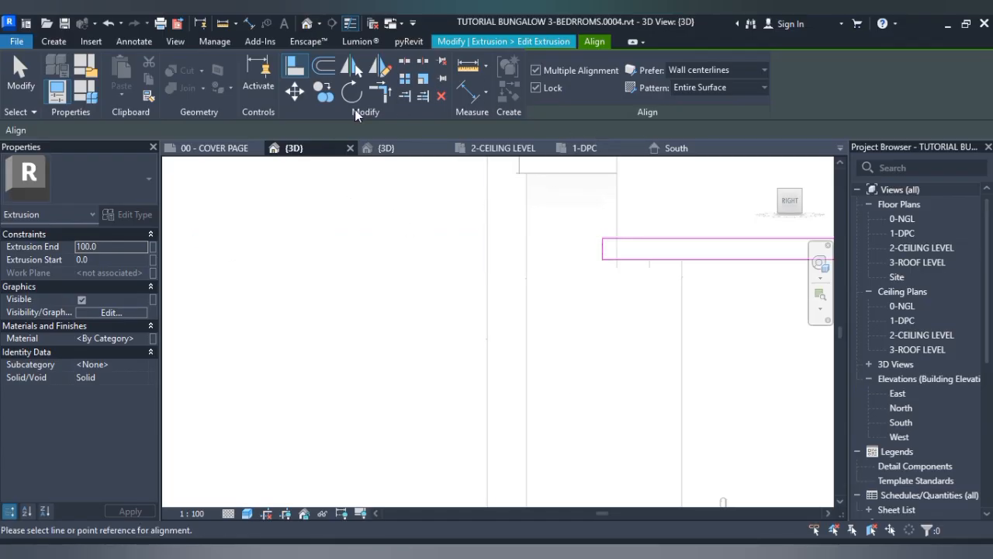
key("Escape")
left_click(541, 94)
scroll(477, 293, "down", 3)
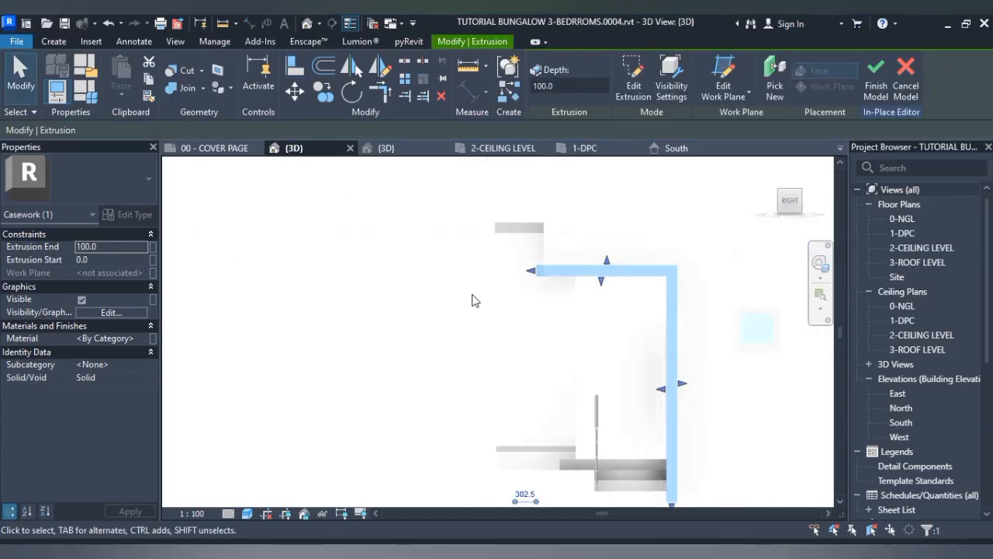
- Join the geometry of the front and side frames where their beams meet at the building corner
middle_click_drag(471, 297, 555, 377, "shift")
key("Escape")
scroll(577, 272, "up", 5)
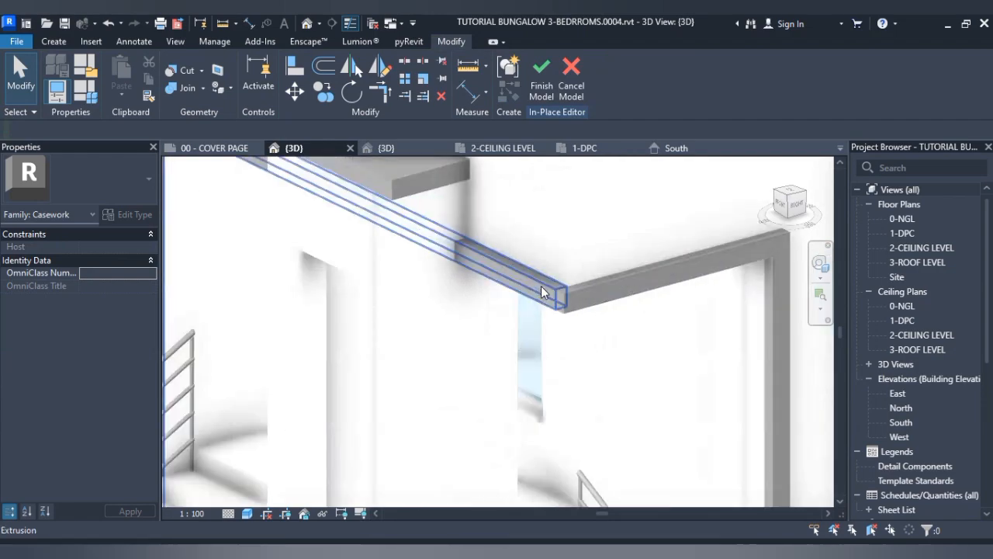
scroll(577, 272, "down", 4)
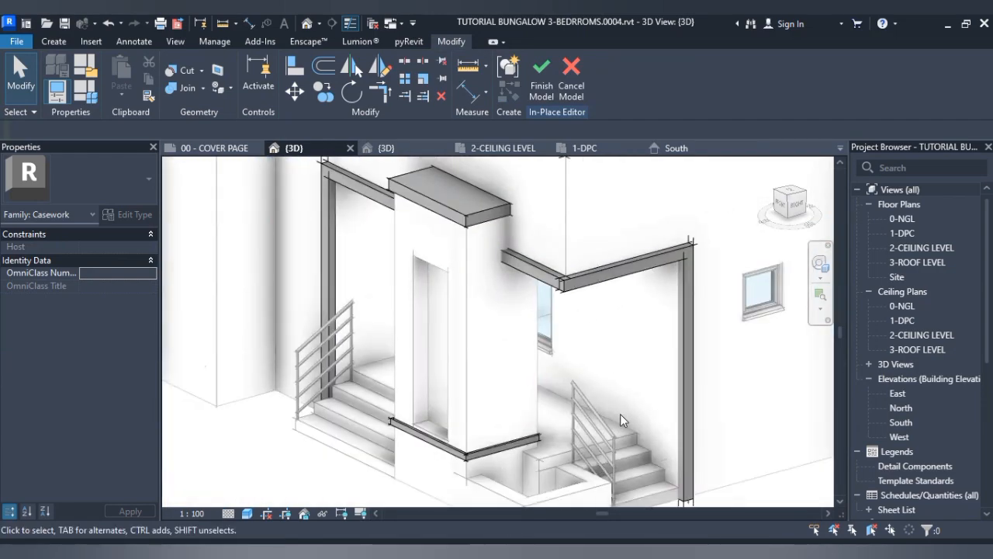
scroll(625, 395, "down", 1)
middle_click_drag(625, 395, 542, 348)
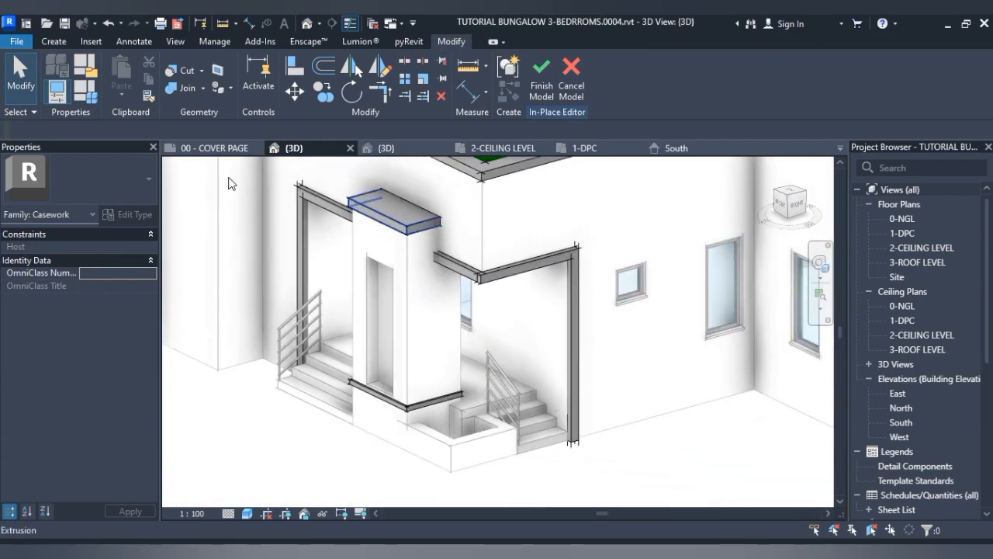
left_click(188, 88)
scroll(489, 257, "up", 5)
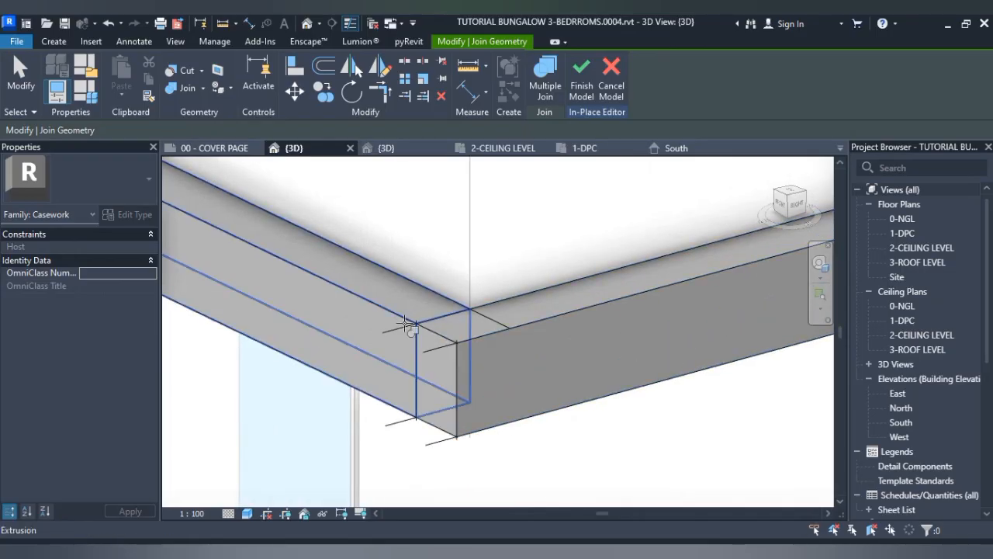
left_click(405, 323)
left_click(458, 348)
scroll(523, 248, "down", 6)
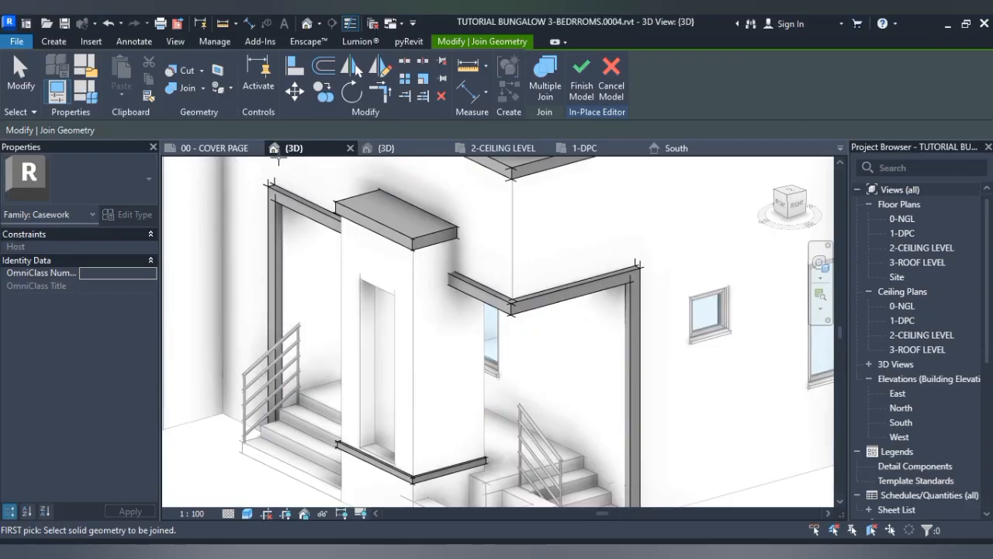
scroll(570, 427, "down", 2)
middle_click_drag(521, 336, 478, 293)
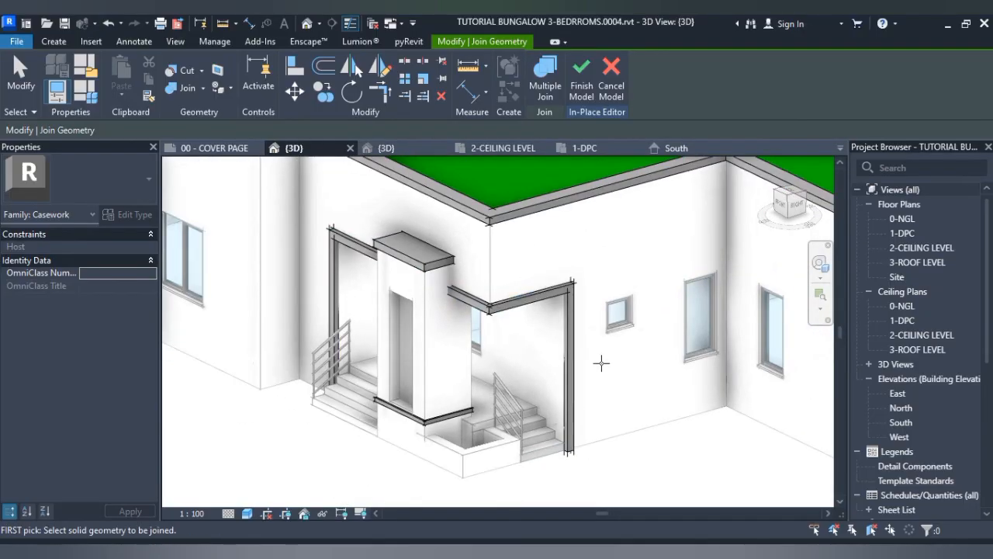
key("Escape")
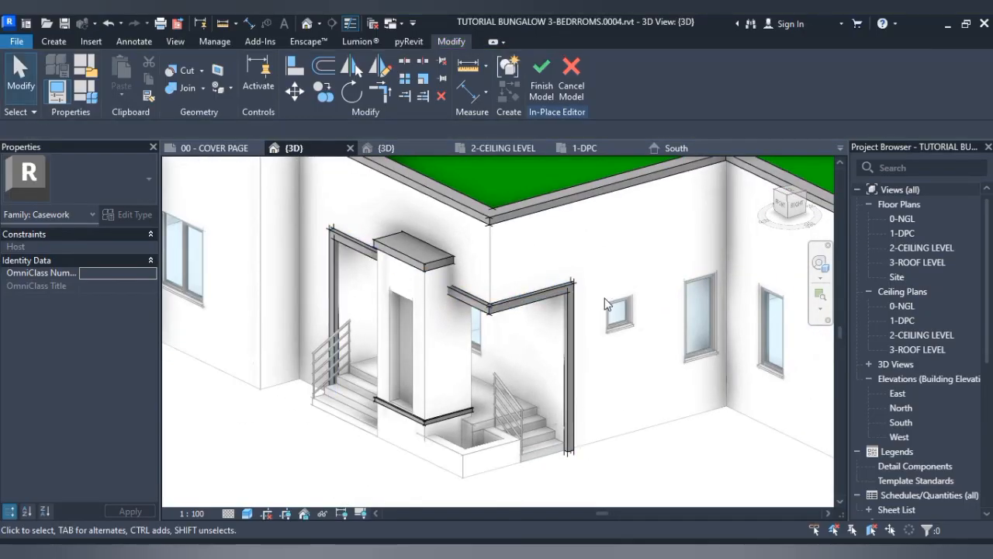
- Start an extrusion in the 0-NGL floor plan and pick the inner and outer edges of the planter wall with a 50 mm offset
scroll(596, 305, "down", 2)
middle_click_drag(596, 304, 548, 338)
scroll(494, 369, "up", 3)
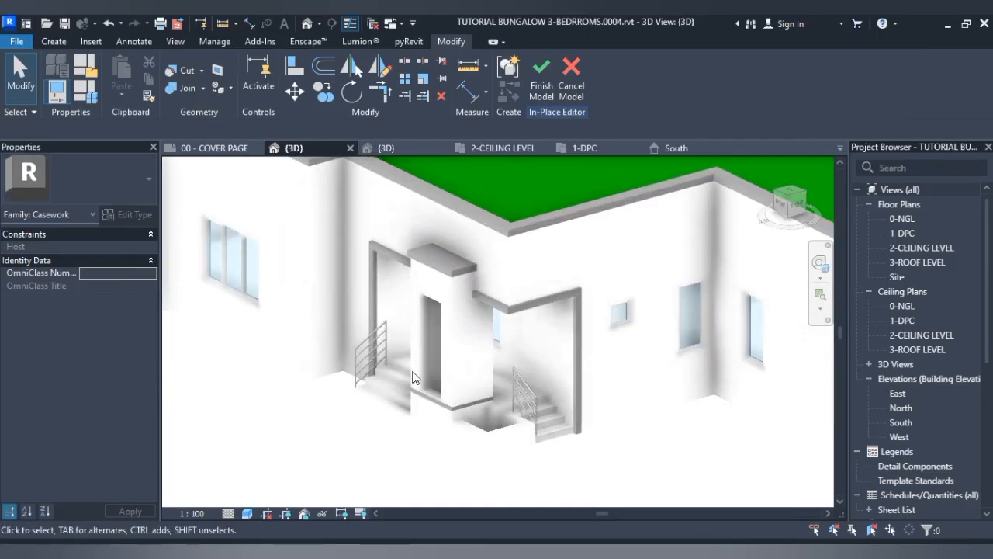
scroll(465, 434, "up", 3)
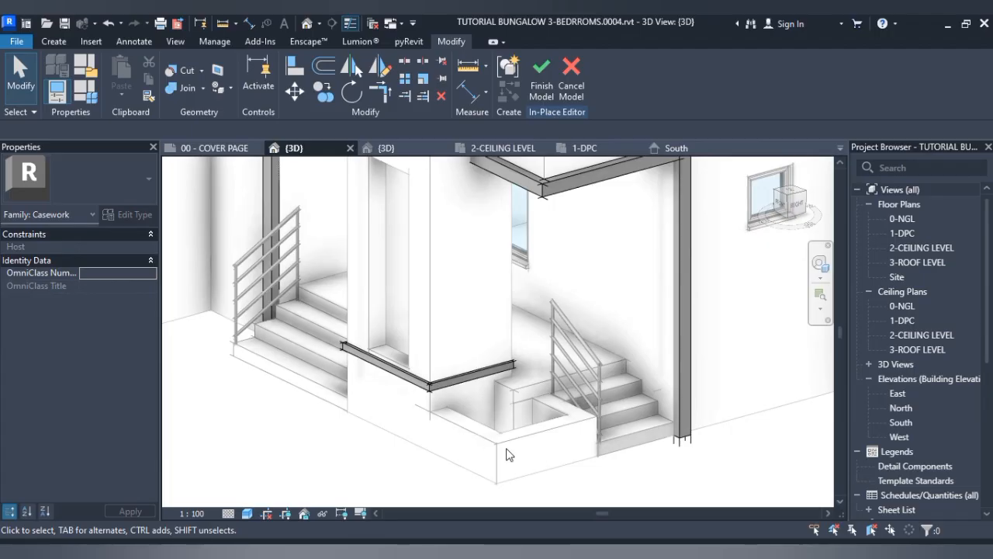
scroll(458, 434, "up", 4)
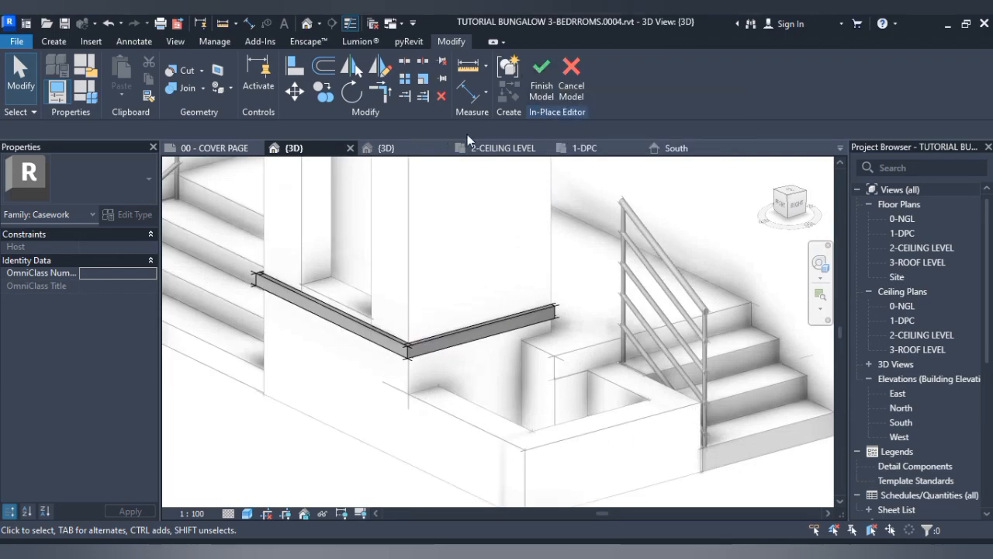
double_click(903, 218)
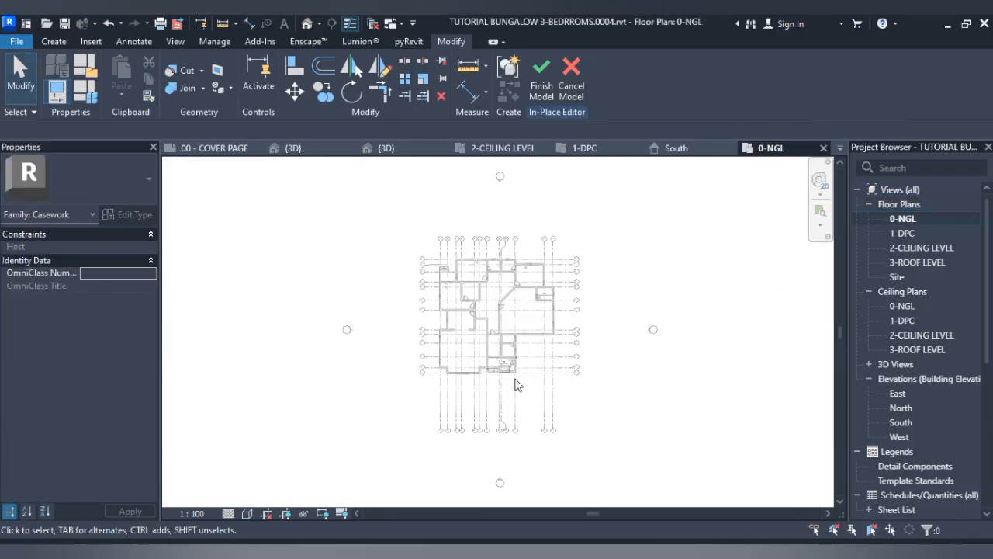
scroll(517, 385, "up", 8)
scroll(543, 327, "down", 1)
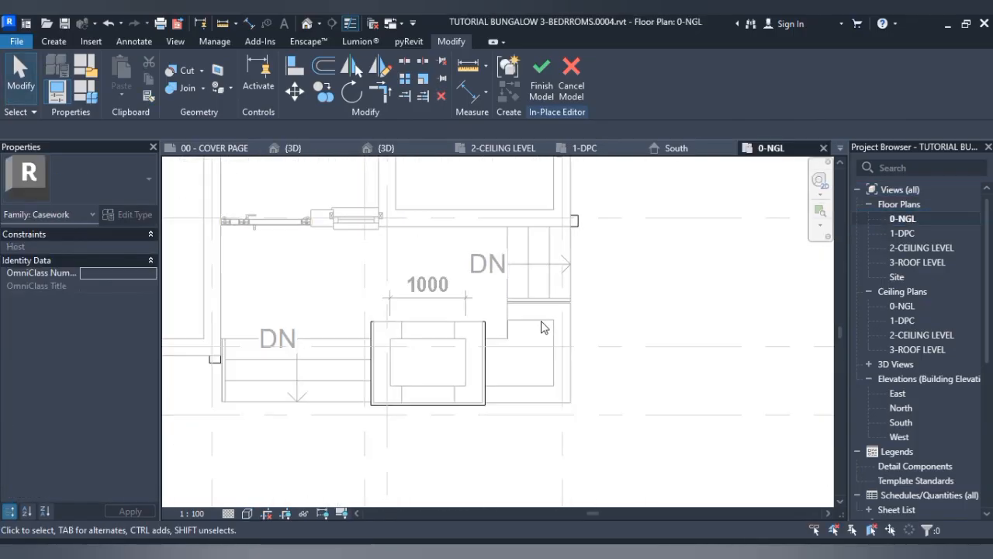
left_click(54, 42)
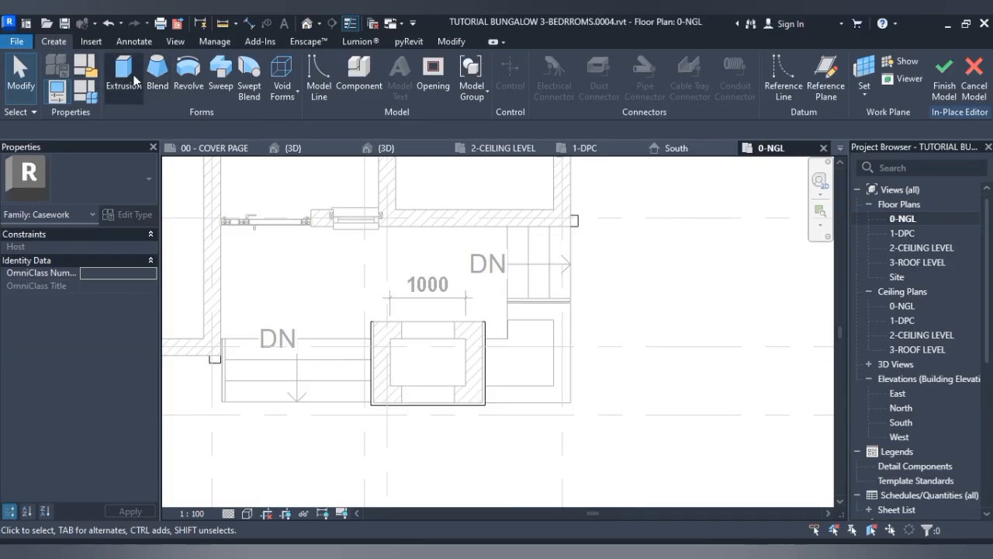
scroll(569, 321, "up", 2)
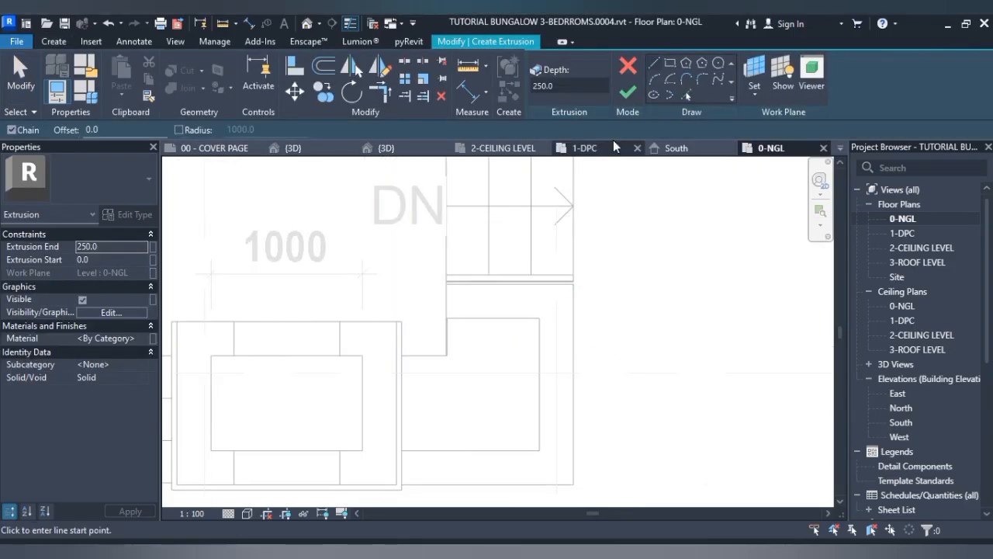
left_click(688, 95)
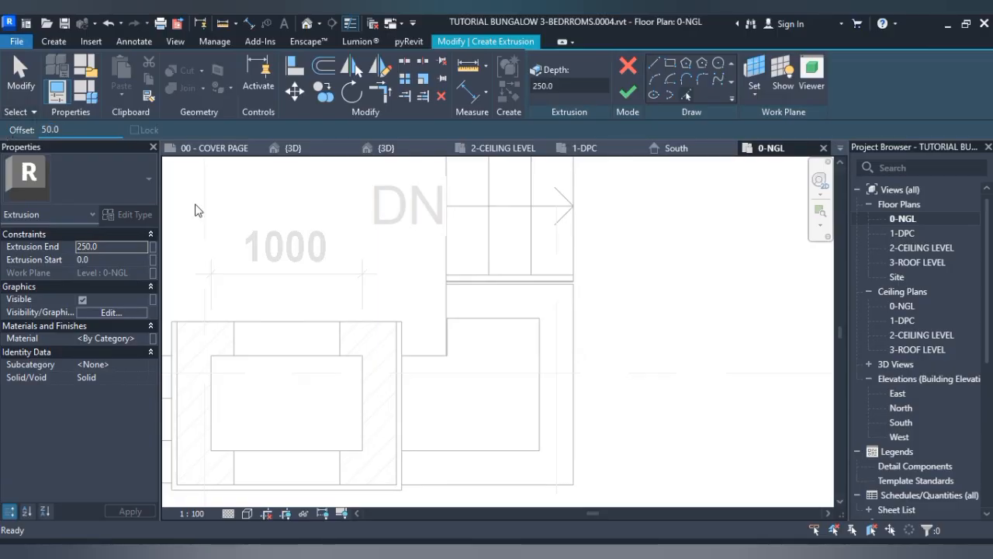
scroll(528, 285, "up", 3)
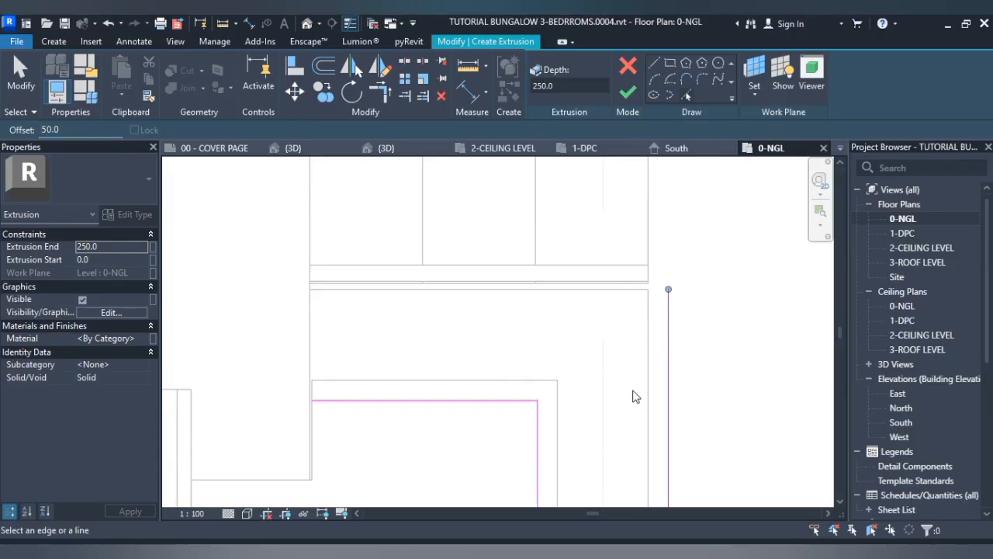
scroll(635, 394, "down", 3)
left_click(571, 346)
- Pick the column trim's side edge beside the planter with a 0 offset and trim it to the planter's outer front line
scroll(474, 325, "up", 2)
double_click(50, 129)
type("0")
left_click(463, 311)
key("t")
key("r")
left_click(465, 335)
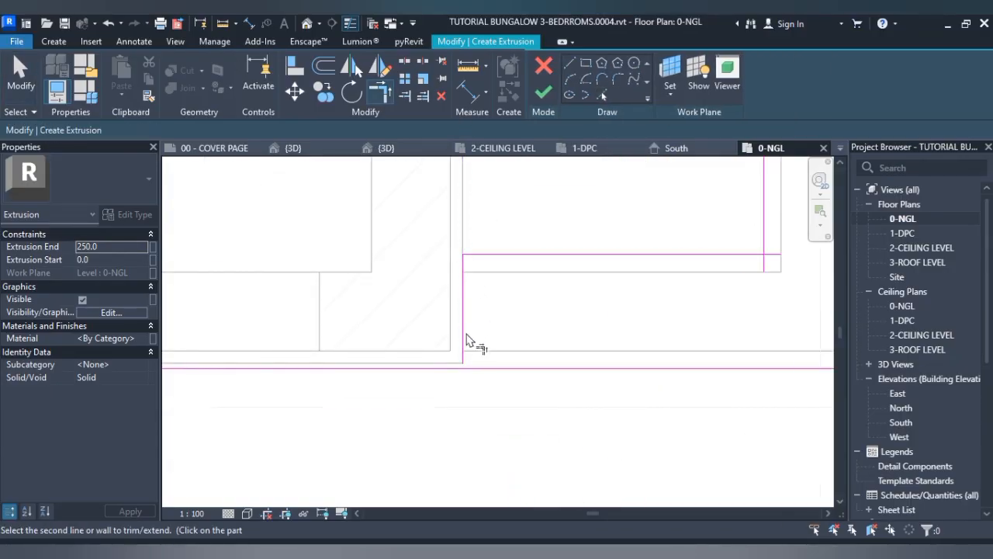
left_click(500, 368)
- Pick the remaining planter edge, trim the lines into a closed outline, finish the extrusion, and select it in the front 3D view
scroll(500, 372, "down", 4)
left_click(604, 96)
scroll(621, 311, "up", 2)
scroll(669, 338, "up", 3)
left_click(728, 322)
scroll(646, 353, "down", 4)
key("t")
key("r")
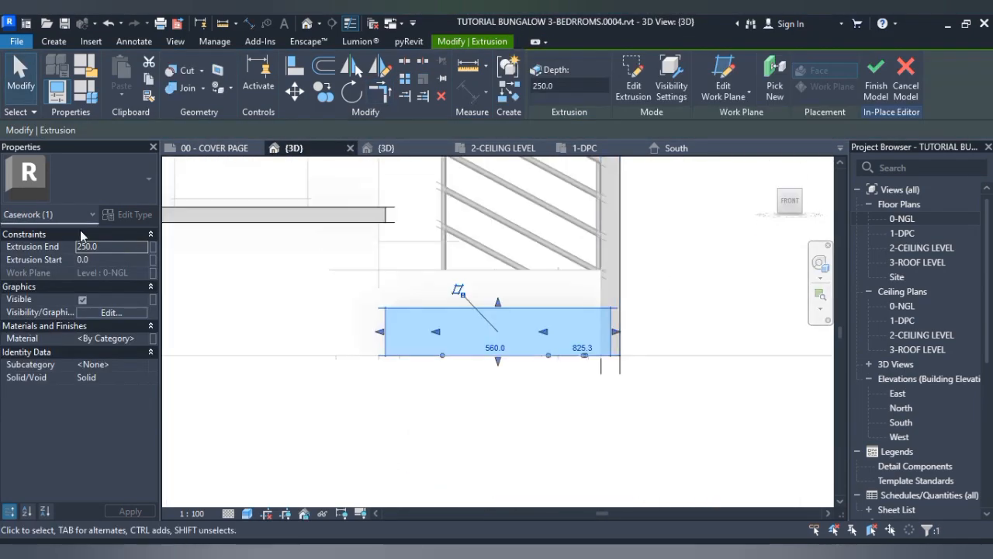
- Set the planter cap's extrusion end to 100 mm and move it up about 460 mm to the base of the railing
key("m")
key("v")
left_click(499, 355)
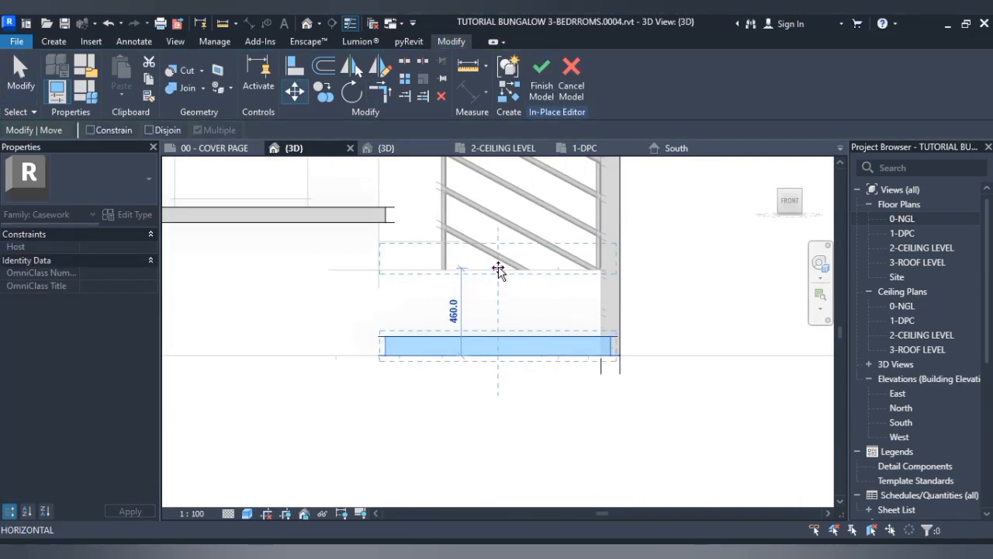
left_click(499, 269)
- Edit the planter cap's extrusion sketch in the 0-NGL floor plan and re-pick the planter wall edges with a 30 mm offset
left_click_drag(790, 202, 782, 260)
scroll(452, 249, "up", 3)
left_click(452, 244)
scroll(453, 248, "down", 3)
scroll(520, 208, "down", 4)
left_click(524, 318)
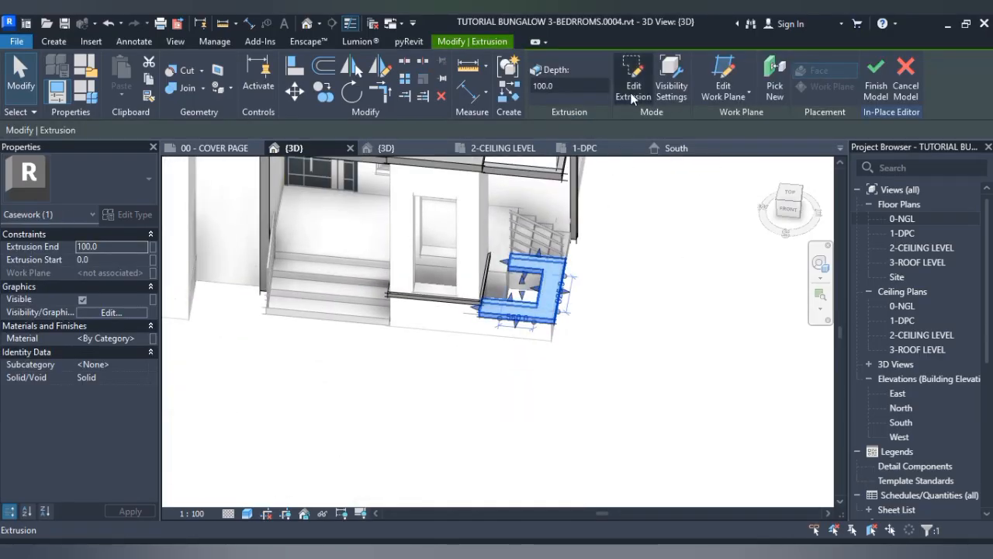
left_click(634, 94)
left_click(584, 148)
double_click(918, 219)
scroll(556, 382, "down", 3)
left_click(603, 95)
scroll(465, 349, "up", 3)
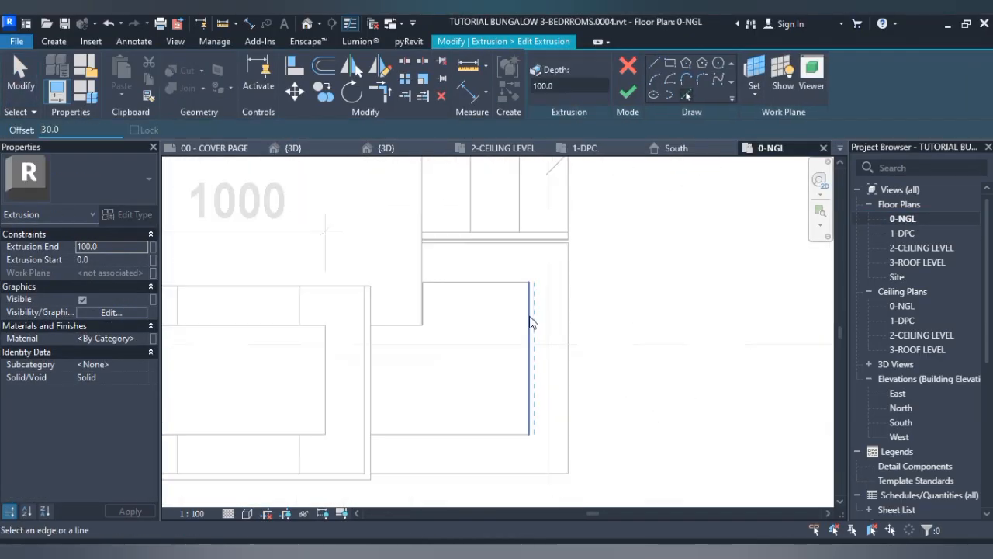
- Pick the planter's short wall edge beside the landing and the side stair's edge with a 0 offset for the cap outline
left_click(424, 268)
scroll(485, 244, "up", 3)
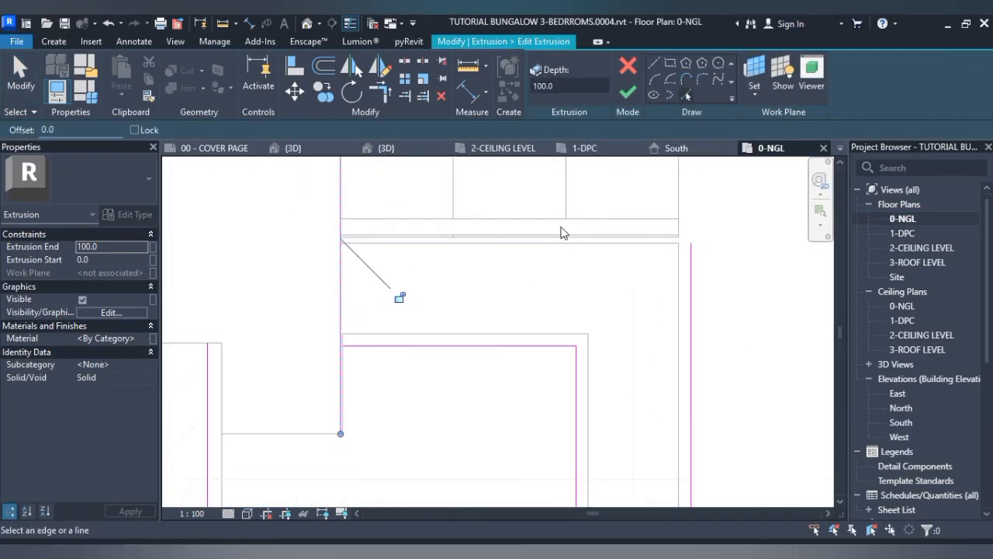
left_click(562, 231)
- Trim the cap's sketch lines into a closed outline around the planter and finish the extrusion edit
scroll(636, 298, "down", 3)
key("t")
key("r")
left_click(515, 307)
left_click(543, 323)
scroll(484, 371, "down", 2)
scroll(483, 374, "down", 2)
left_click(472, 421)
left_click(497, 412)
left_click(473, 424)
left_click(493, 432)
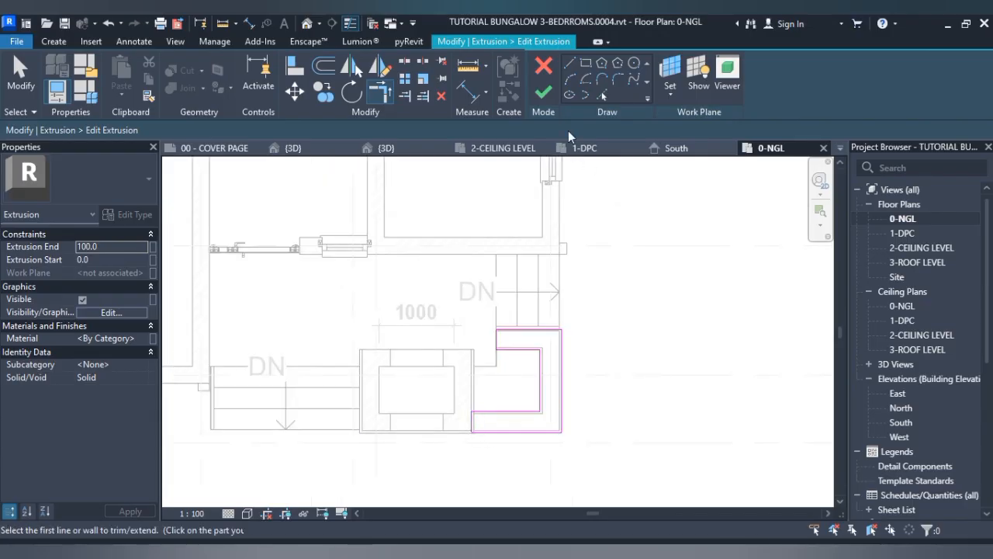
left_click(544, 91)
- Finish the in-place model in the 3D view, select the side stair's railing and edit its path in the 1-DPC floor plan
left_click(293, 148)
middle_click_drag(705, 355, 581, 255, "shift")
scroll(669, 355, "down", 2)
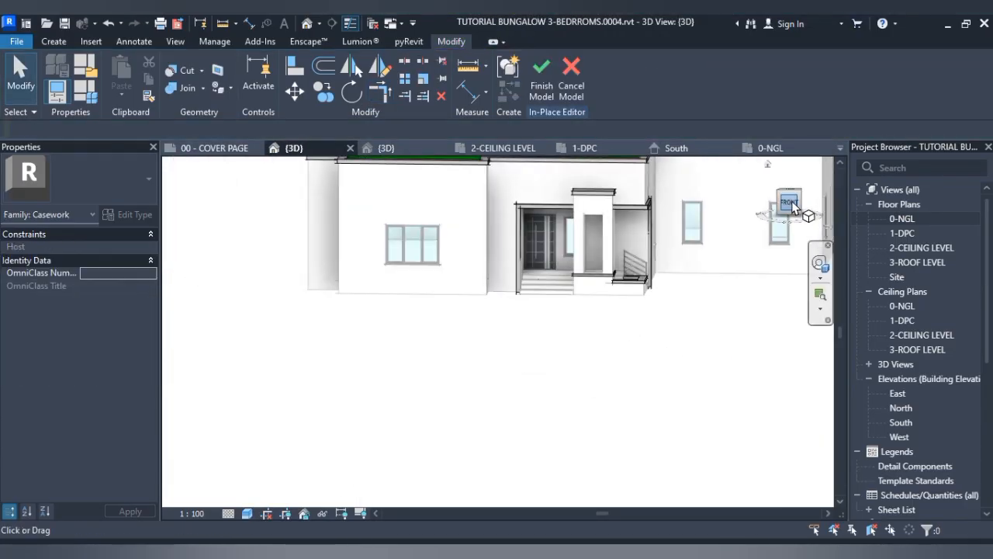
middle_click_drag(669, 355, 609, 368, "shift")
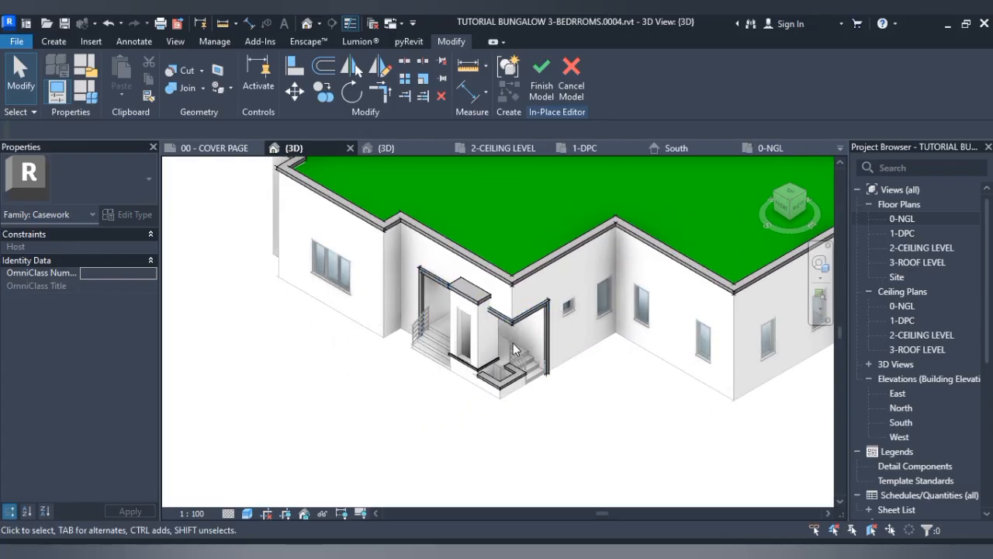
scroll(514, 349, "up", 4)
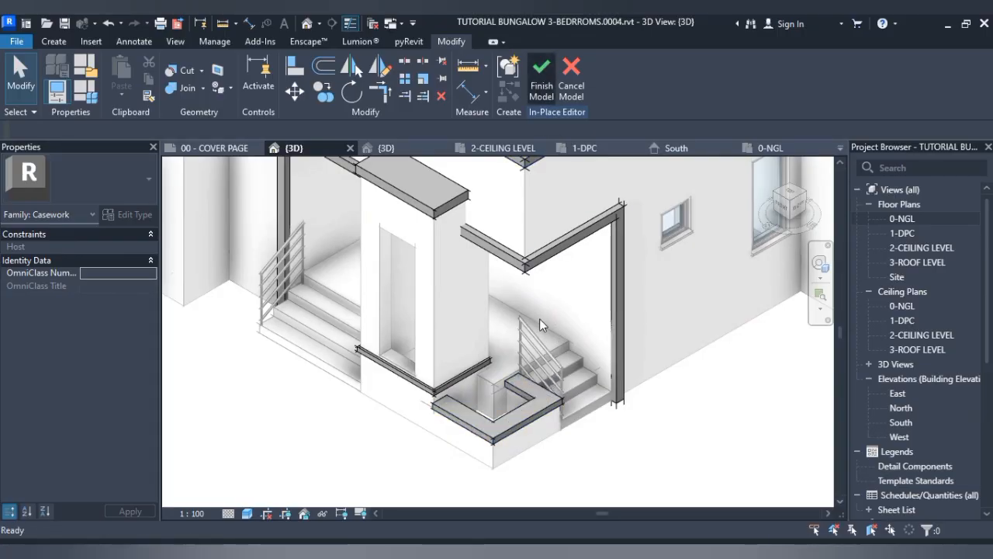
left_click(532, 357)
scroll(524, 325, "up", 4)
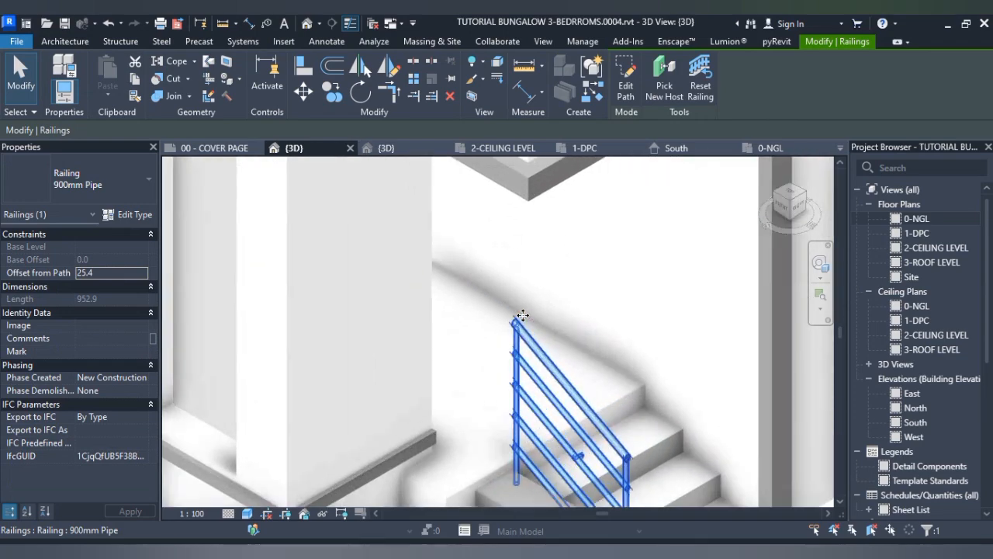
left_click(582, 148)
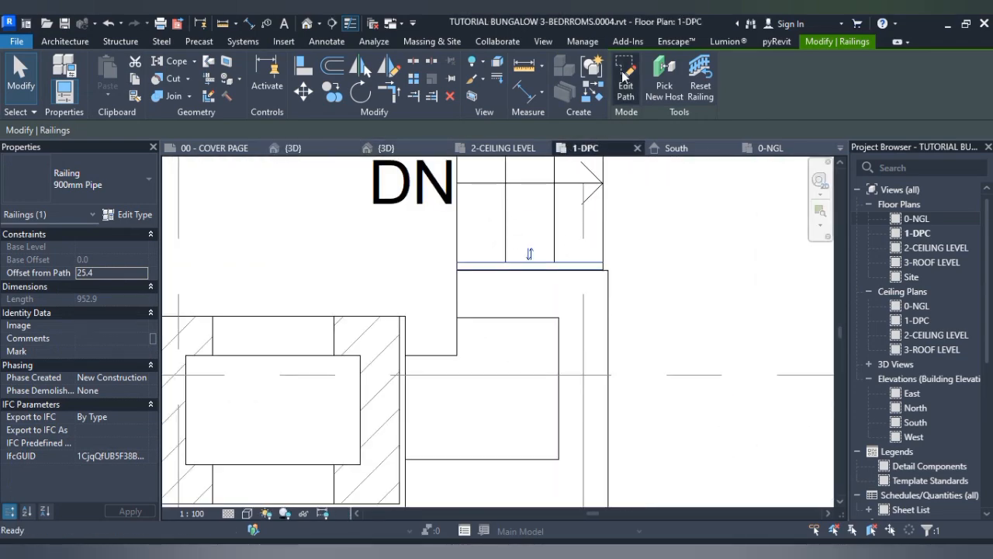
left_click(626, 86)
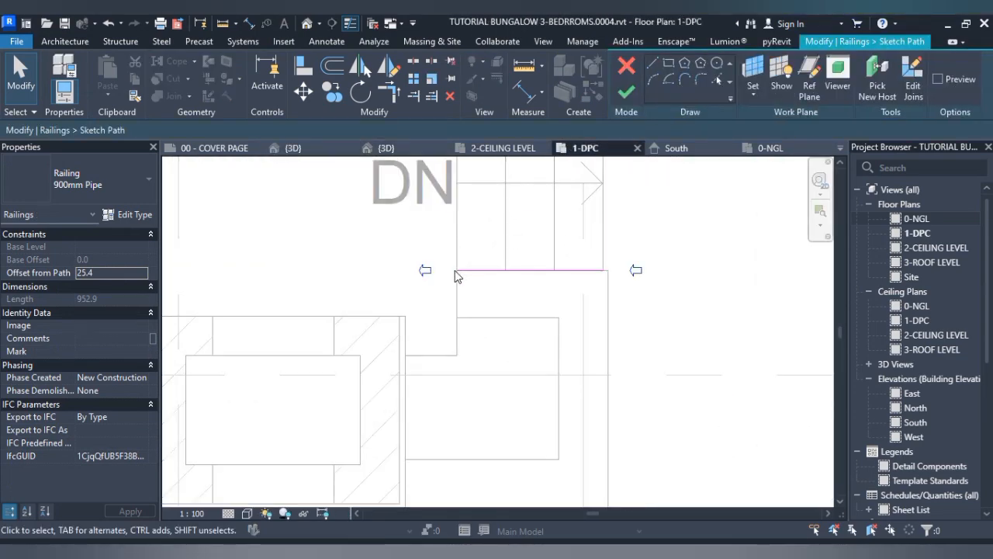
- Extend the railing path around the planter corner with a segment about 240 mm long from the column and a perpendicular return, and finish it
left_click(654, 62)
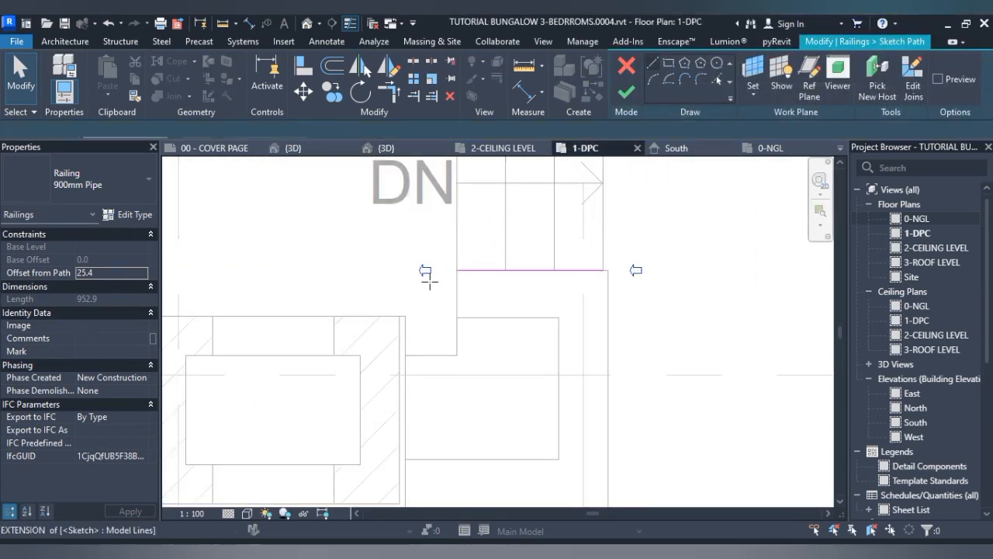
left_click(405, 347)
left_click(447, 348)
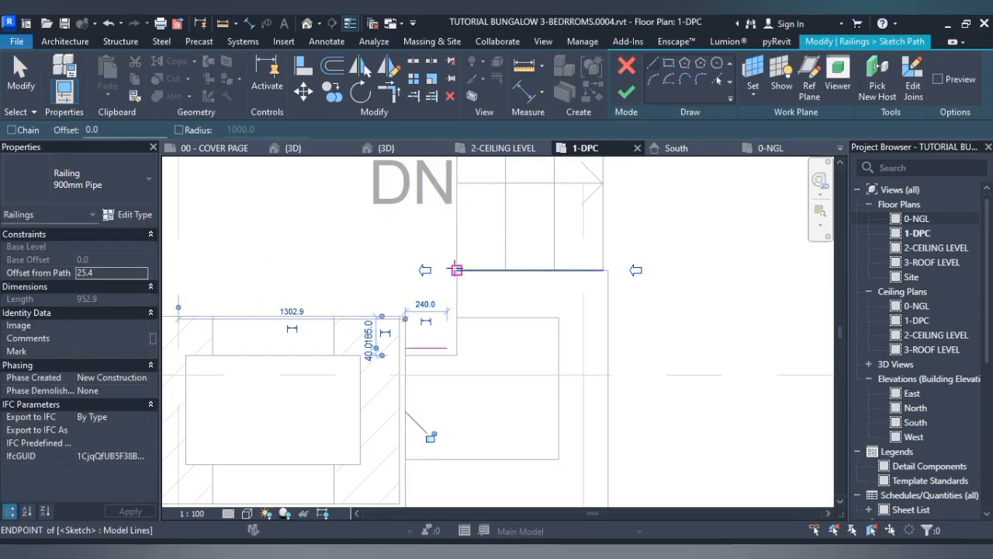
left_click(450, 270)
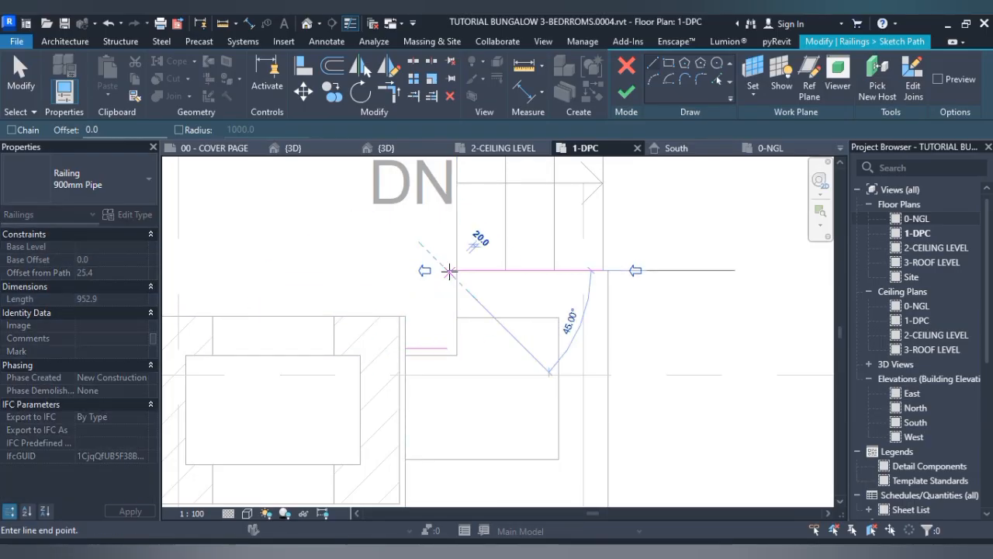
left_click(447, 347)
key("Escape")
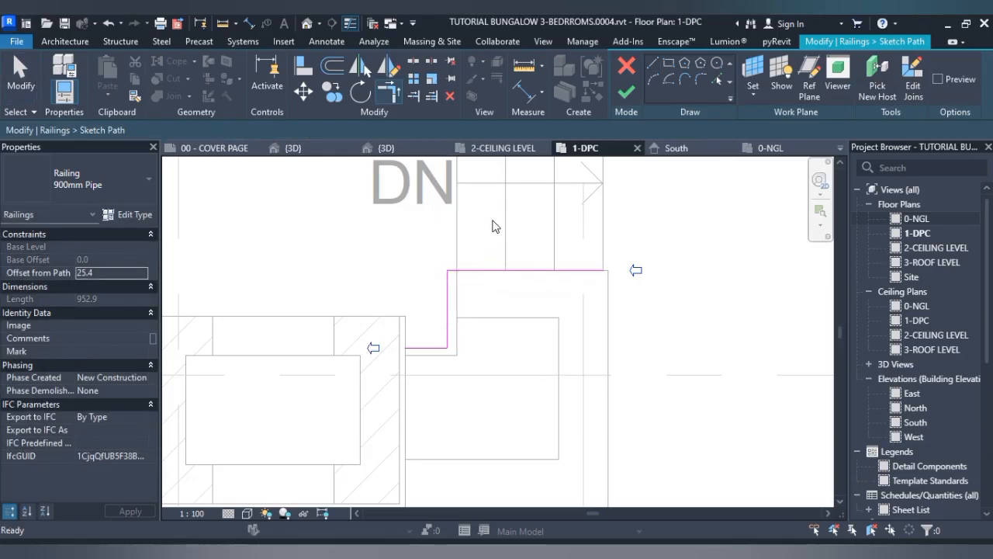
key("Escape")
left_click(625, 95)
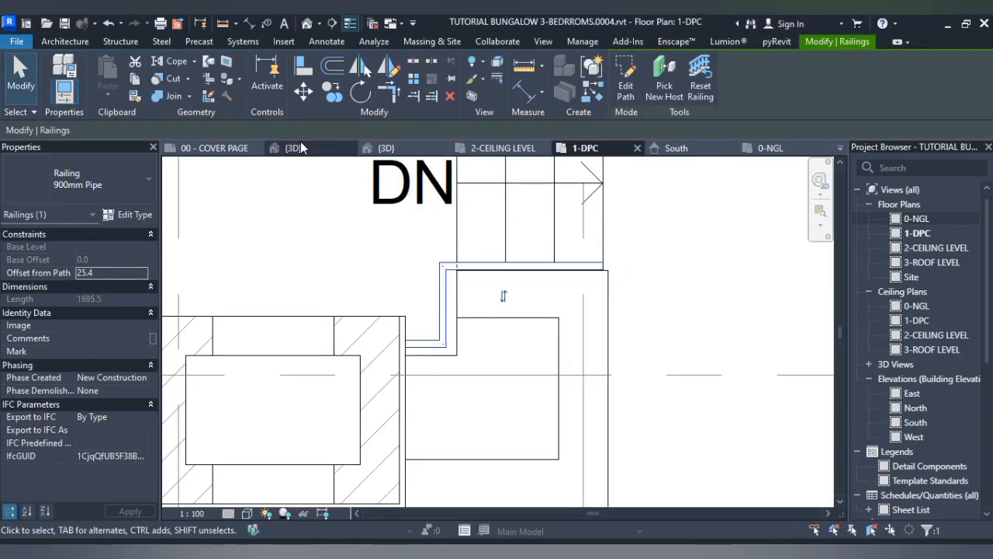
left_click(293, 148)
scroll(467, 271, "down", 2)
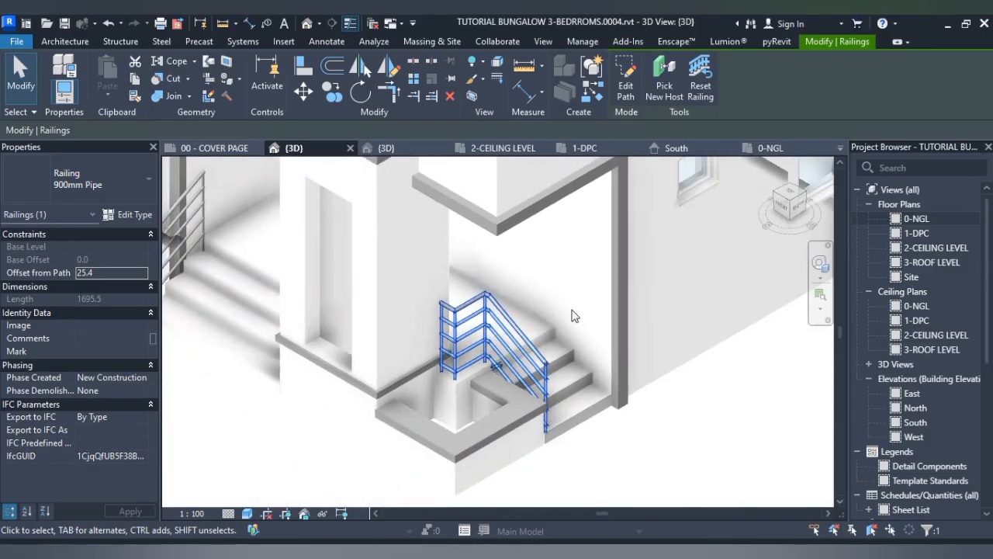
scroll(565, 279, "down", 2)
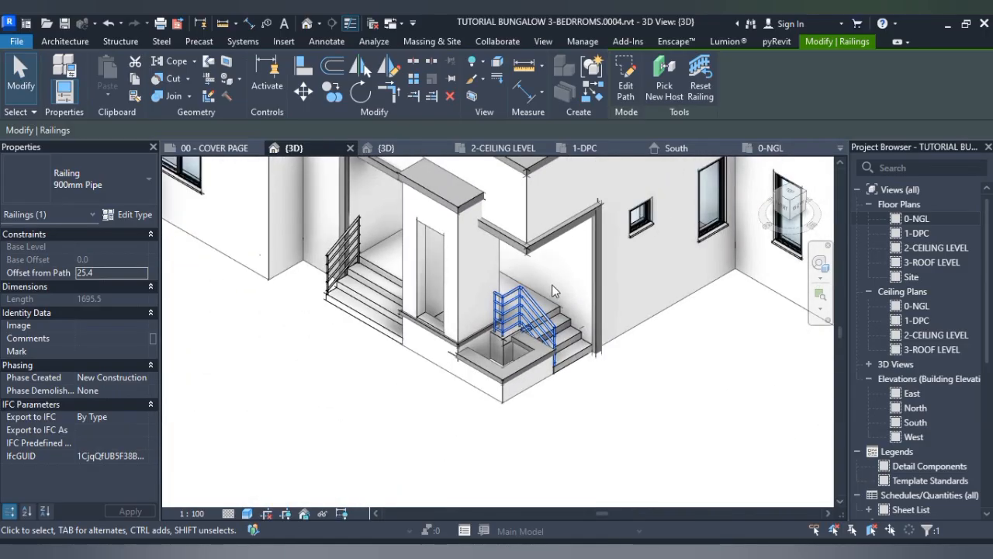
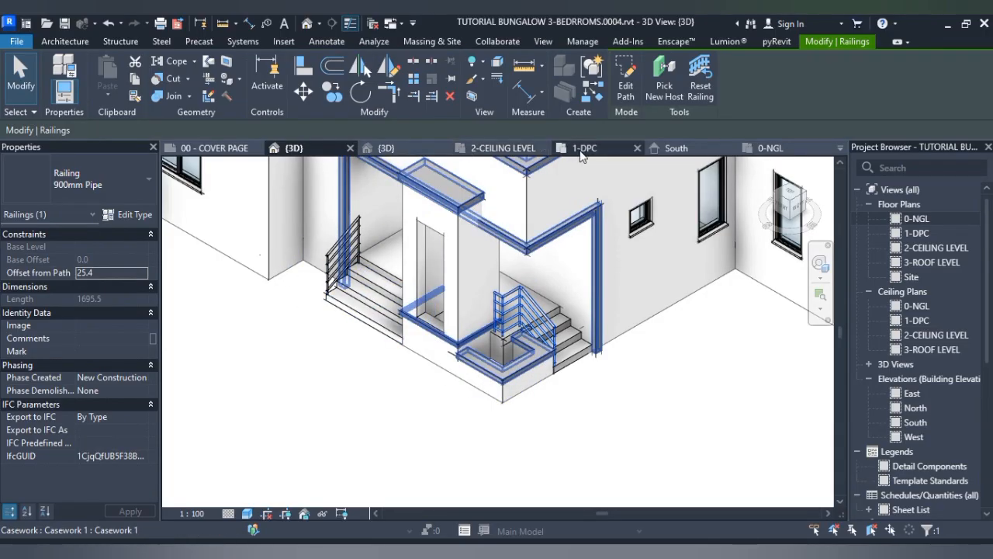
- Check the planter wall's properties in 3D, and close the South and 1-DPC views to work in the 0-NGL floor plan
left_click(516, 394)
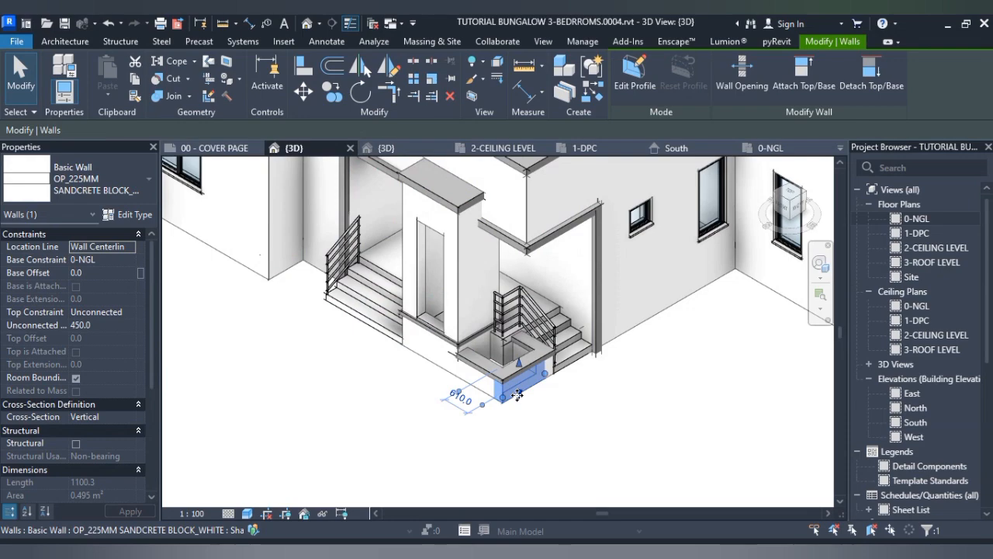
left_click(436, 415)
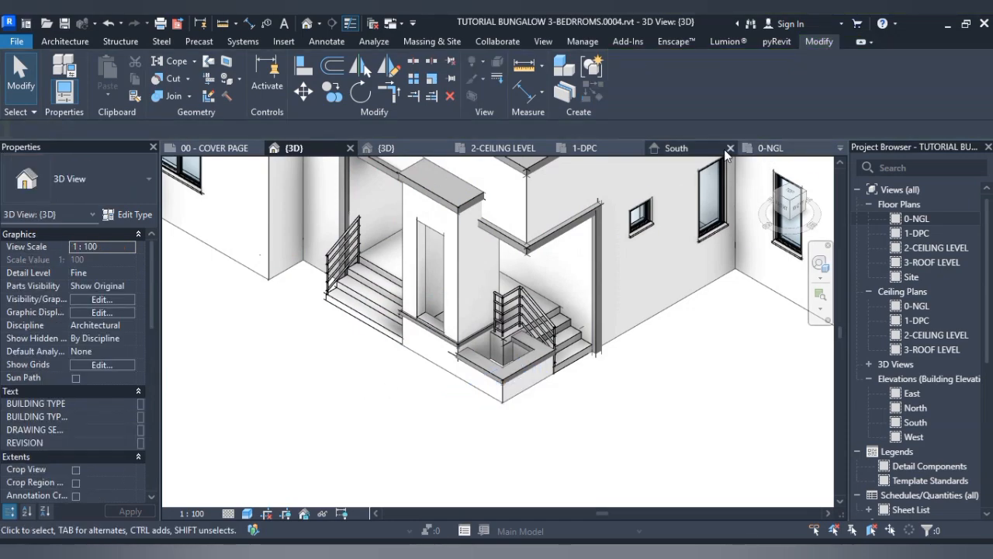
left_click(729, 148)
left_click(637, 153)
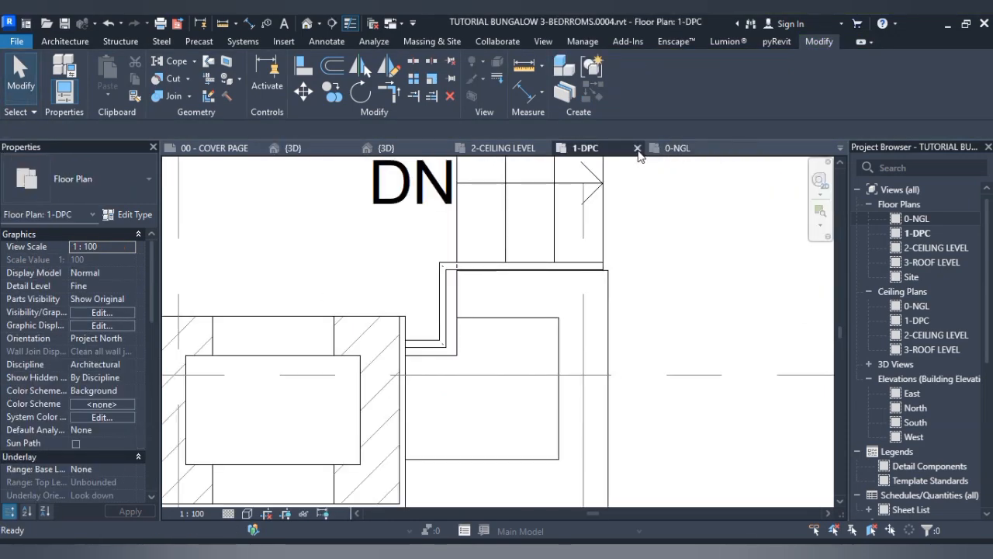
left_click(637, 148)
left_click(584, 146)
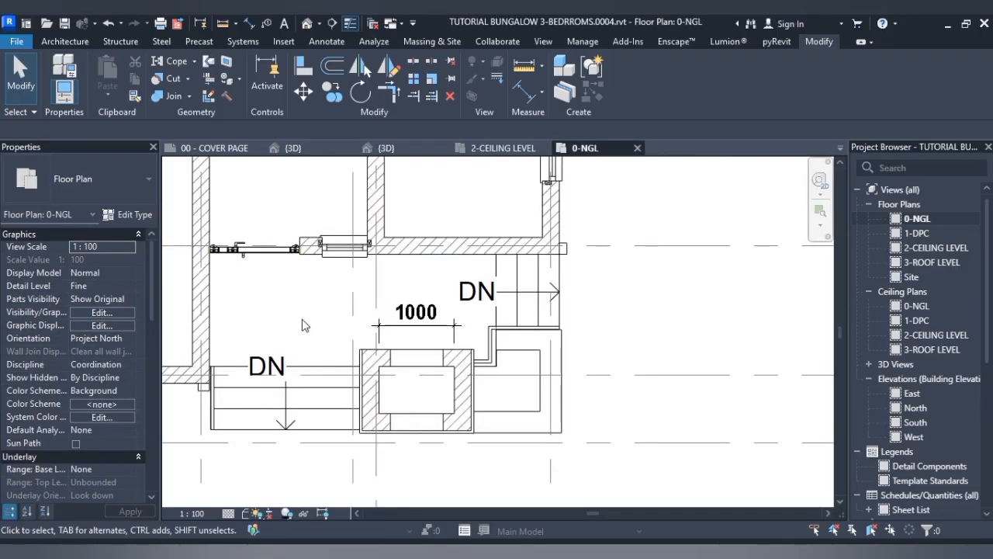
- Start a new OP_225MM SANDCRETE BLOCK_WHITE wall with an Unconnected top constraint and a height of 450 mm
scroll(303, 324, "up", 3)
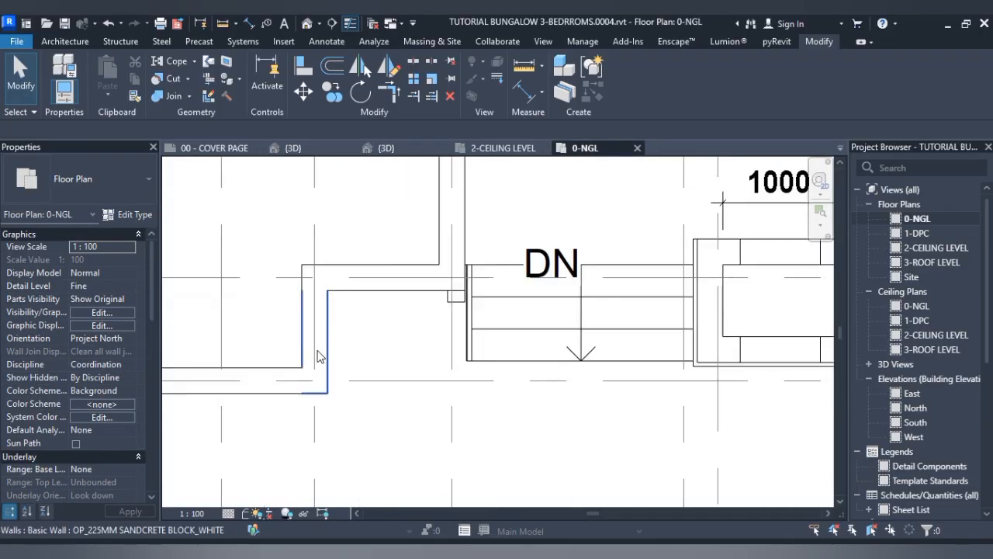
left_click(318, 355)
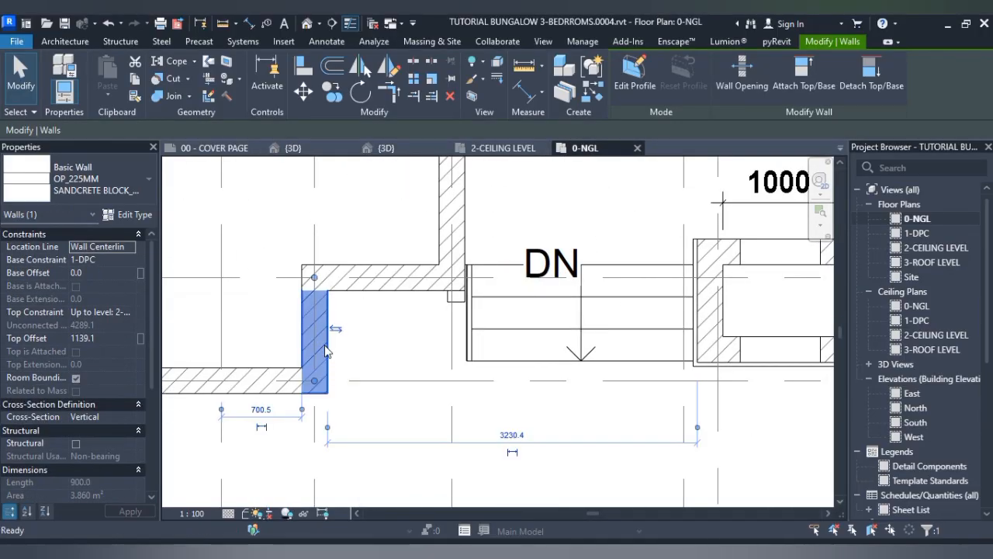
key("Delete")
key("w")
key("a")
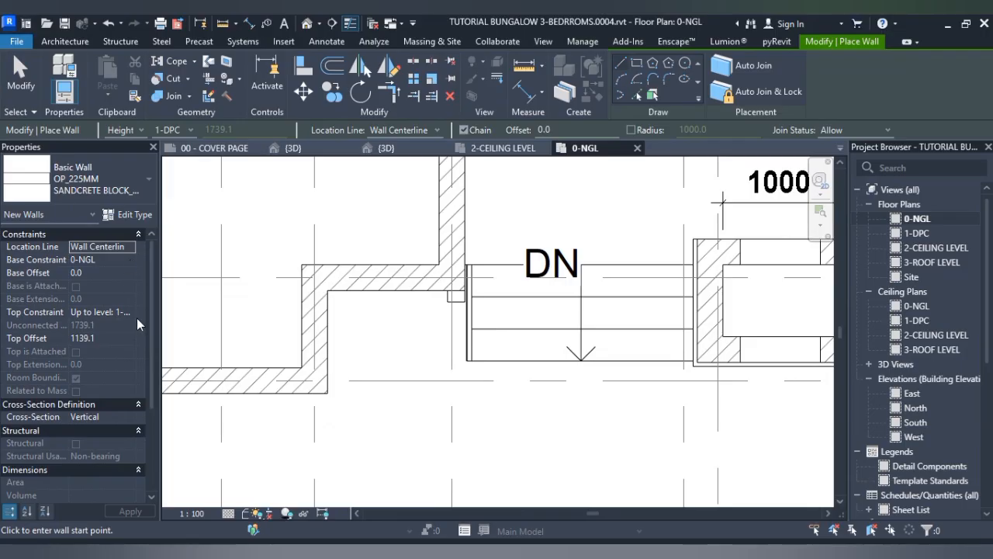
left_click(131, 312)
left_click(110, 329)
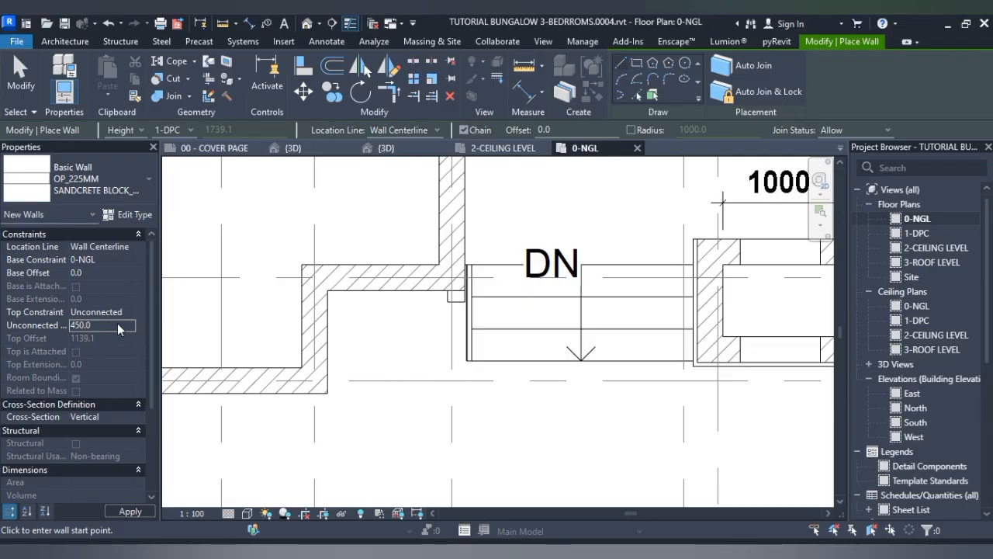
- Draw the second planter's front wall, about 1312.5 mm long, from the front stair's side to the projecting building wall
left_click(466, 349)
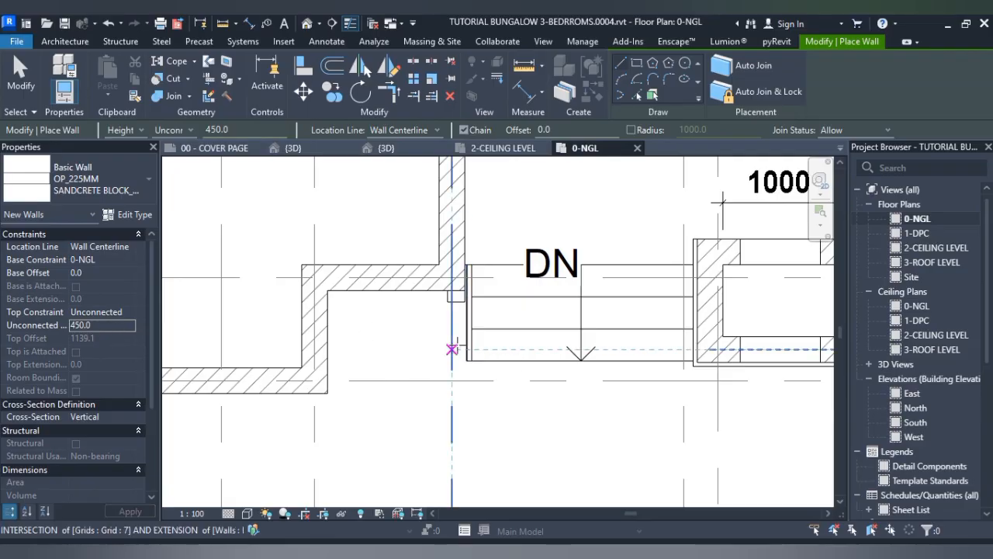
left_click(460, 347)
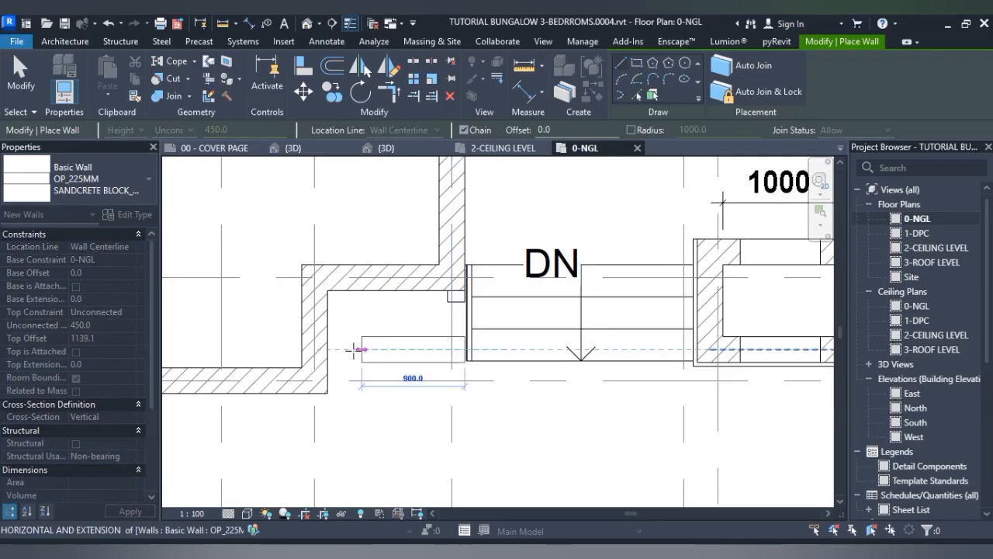
left_click(314, 349)
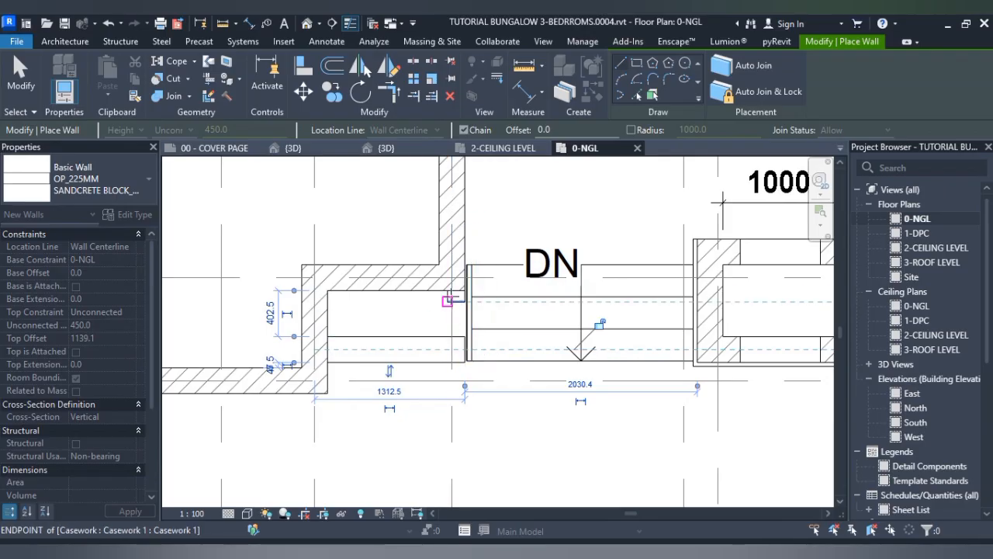
key("Escape")
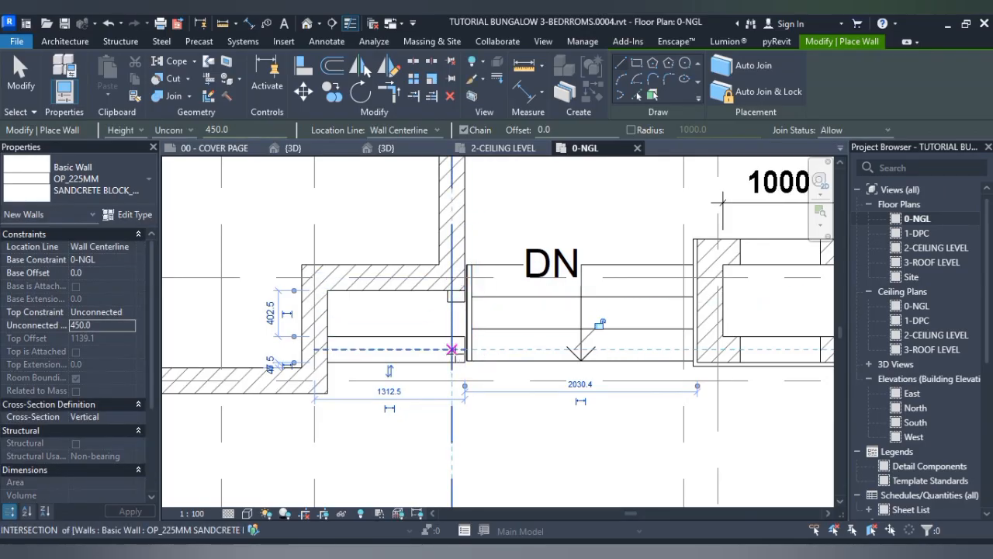
- Draw the second planter's return wall beside the front stair back to the building wall and check it in the 3D view
left_click(452, 349)
key("Escape")
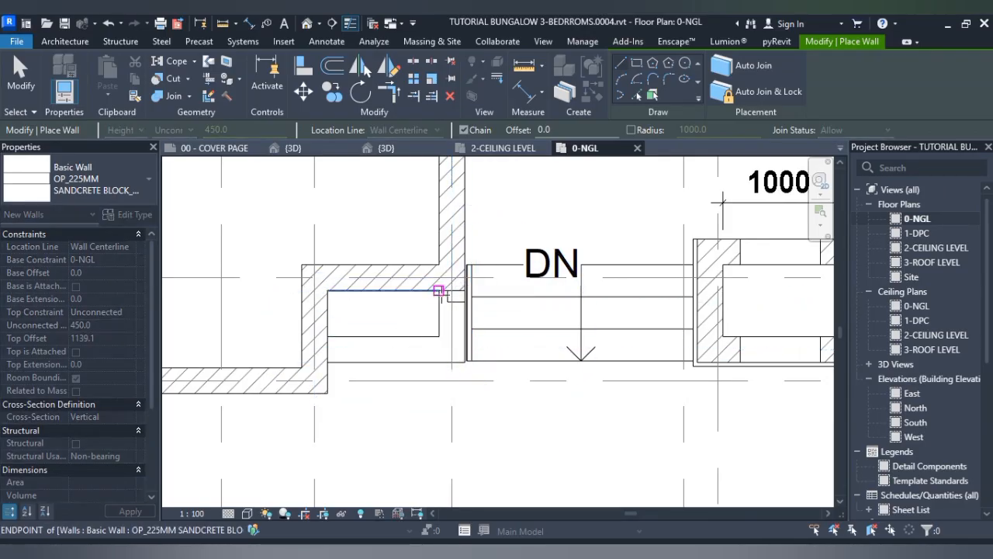
key("Escape")
left_click(307, 152)
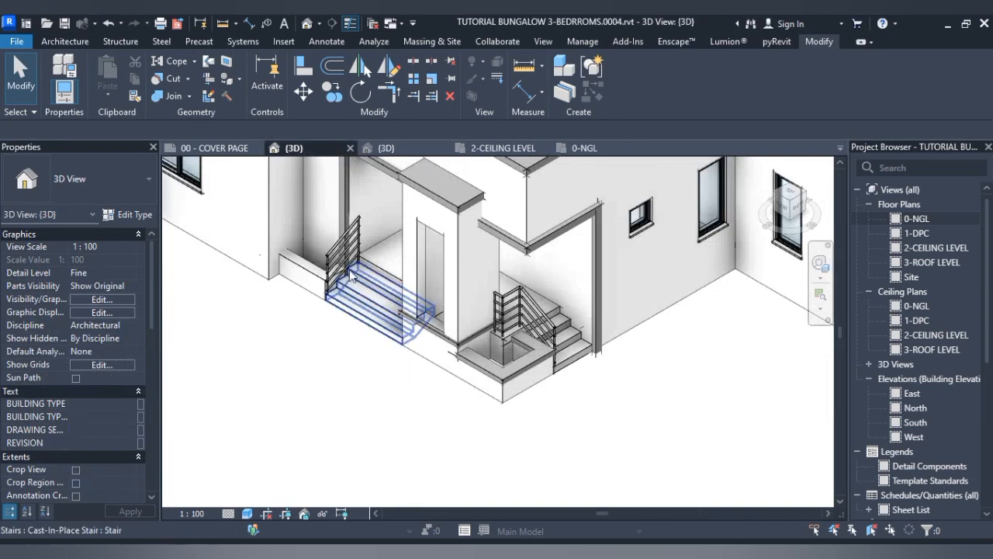
scroll(373, 255, "up", 5)
scroll(320, 248, "down", 4)
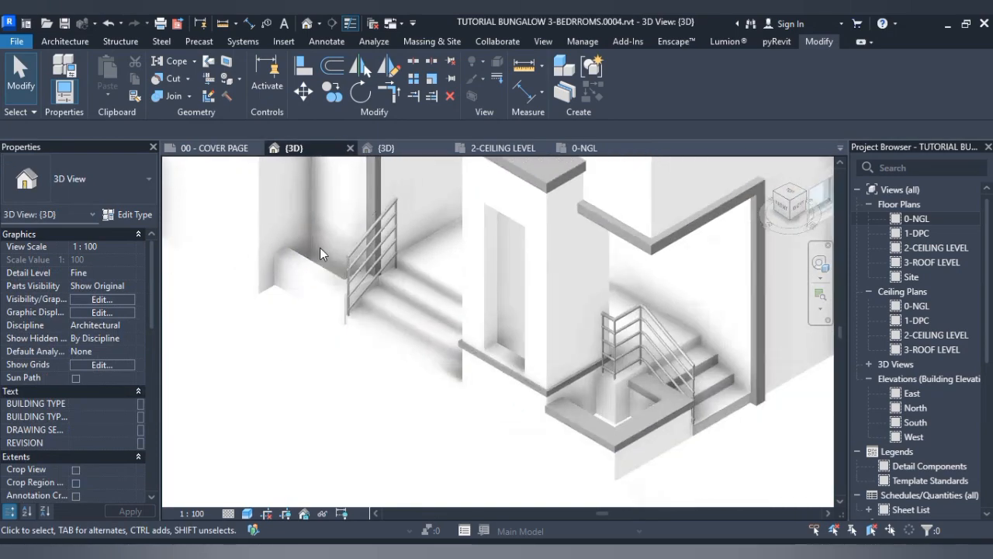
scroll(279, 227, "up", 4)
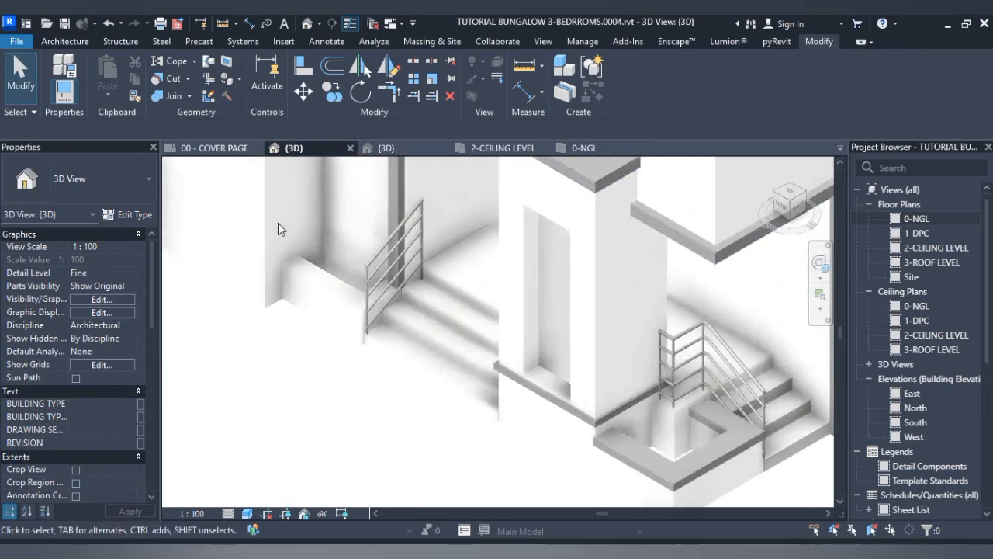
- Open the in-place casework model containing the entrance trims and caps for editing
scroll(287, 236, "down", 4)
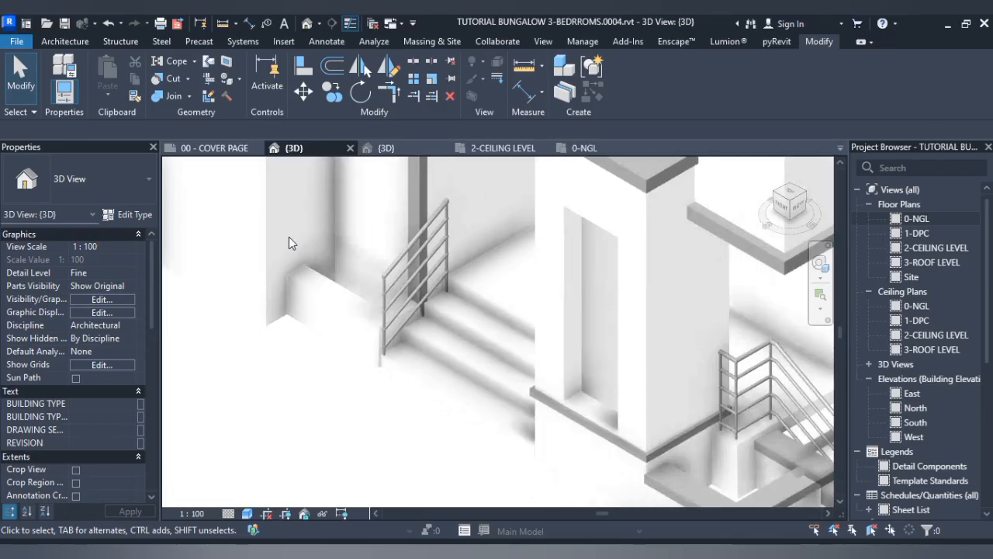
left_click(553, 414)
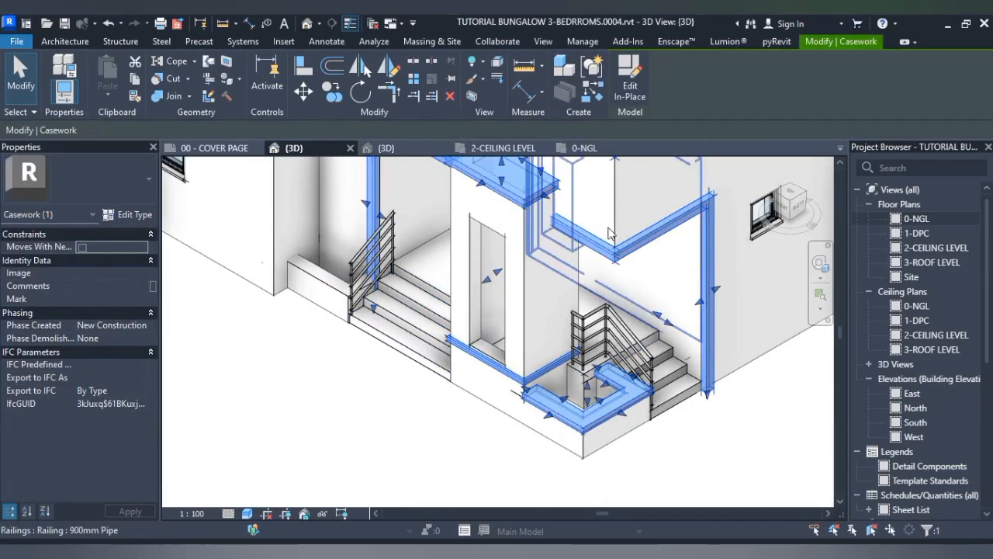
scroll(622, 208, "down", 5)
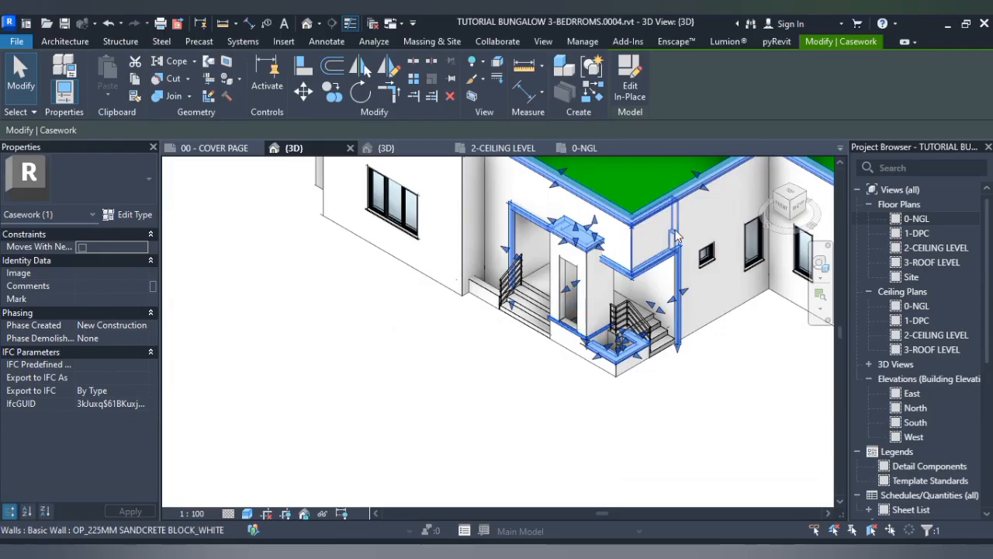
scroll(706, 215, "down", 1)
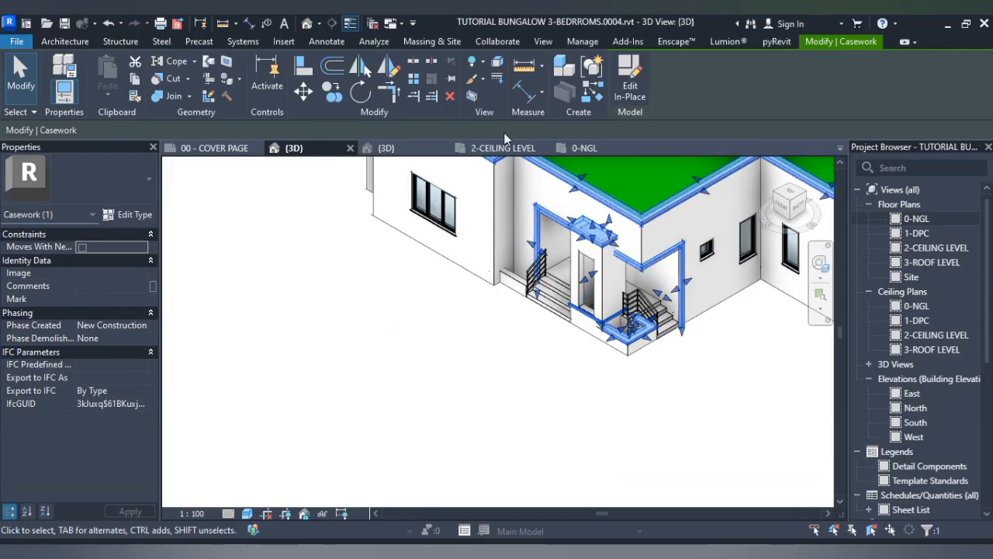
left_click(630, 85)
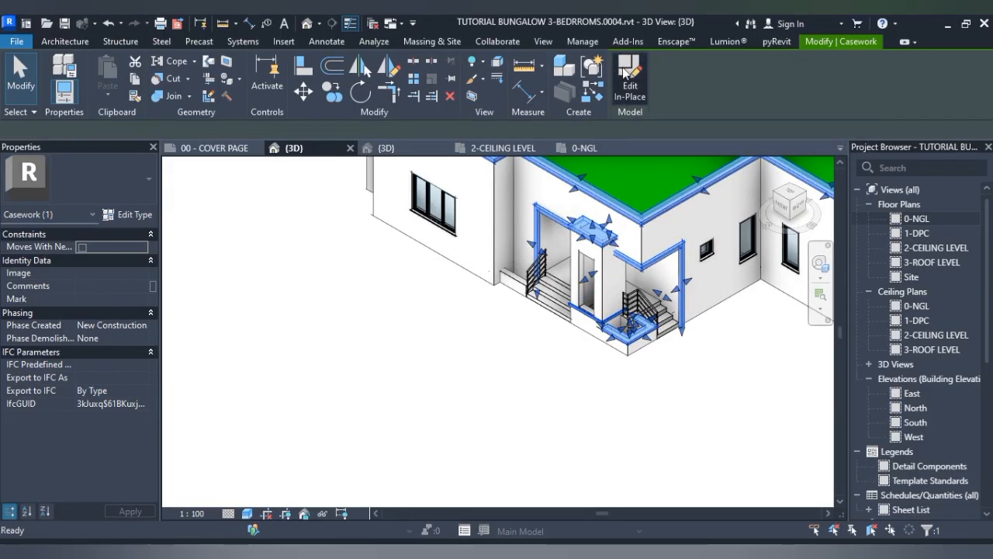
left_click(644, 223)
left_click(601, 241)
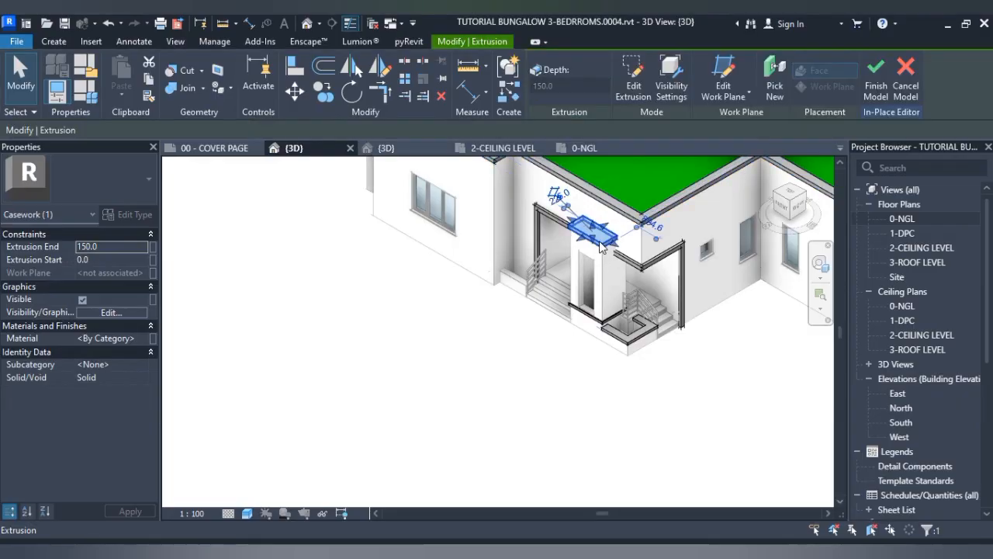
key("Escape")
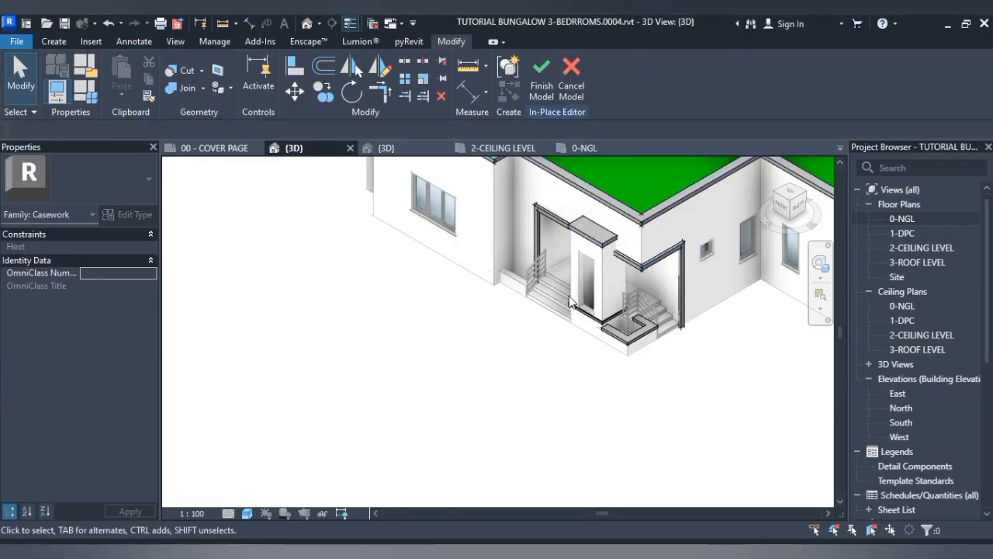
- Copy the side planter's cap extrusion in the 0-NGL floor plan onto the outer corner of the second planter beside the front stair
scroll(665, 234, "up", 1)
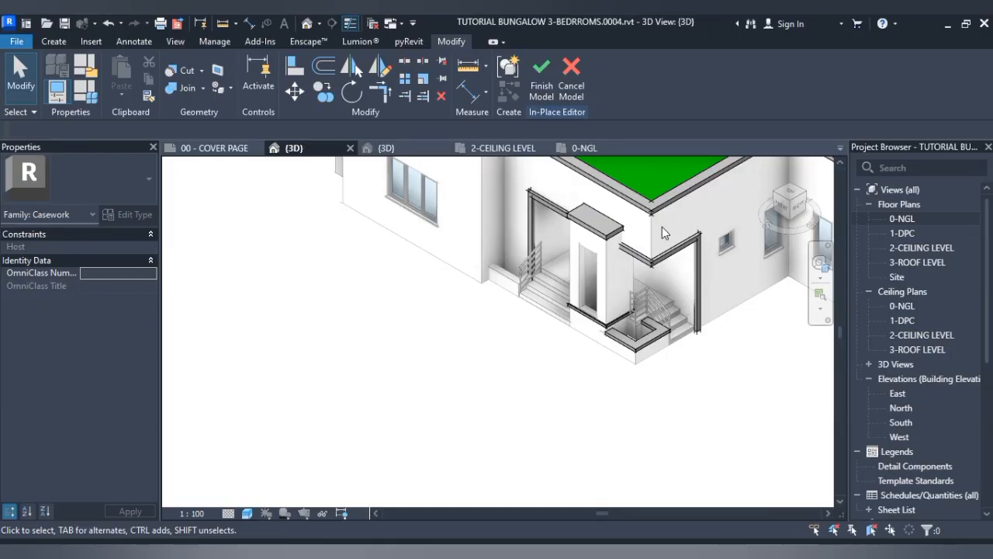
scroll(640, 304, "up", 5)
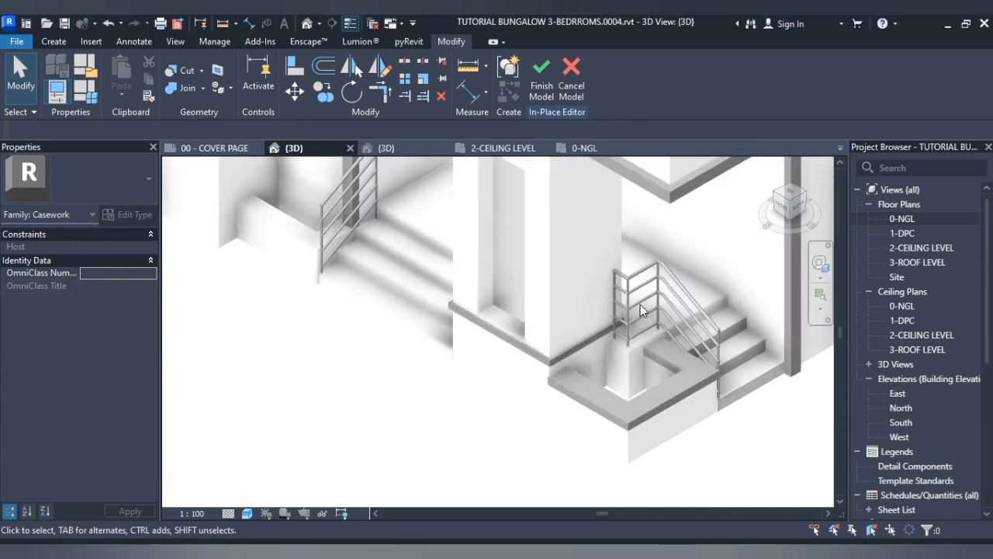
left_click(614, 392)
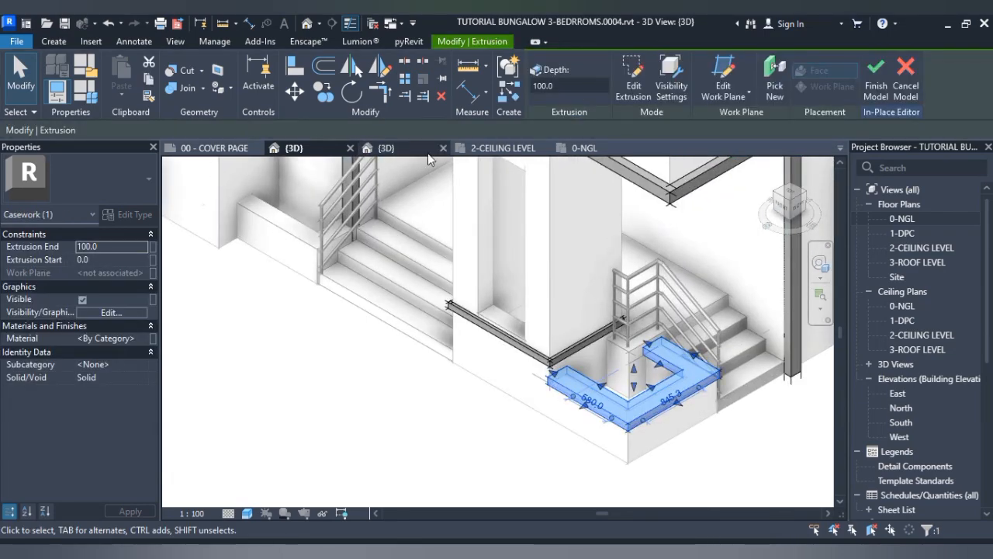
left_click(578, 149)
scroll(463, 210, "down", 4)
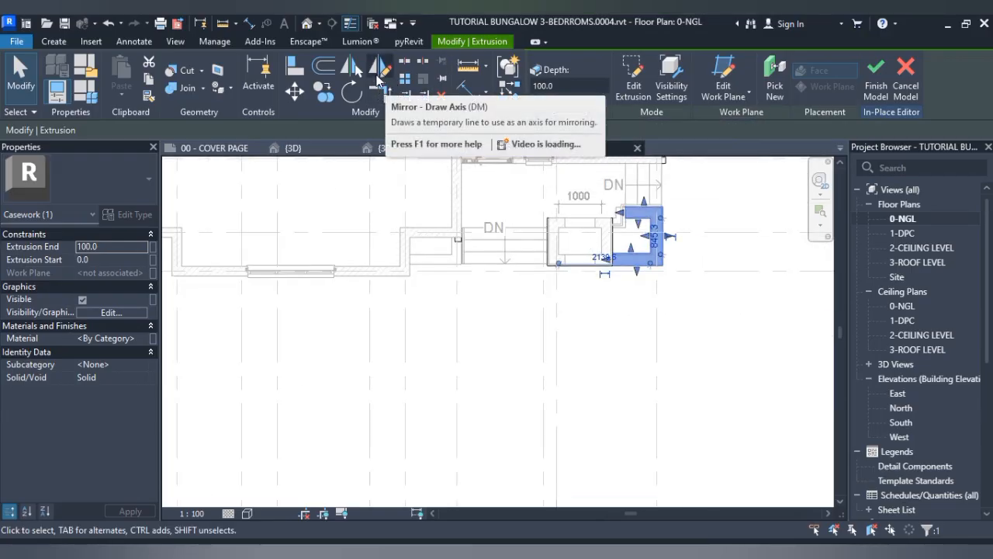
key("c")
key("o")
scroll(668, 271, "up", 5)
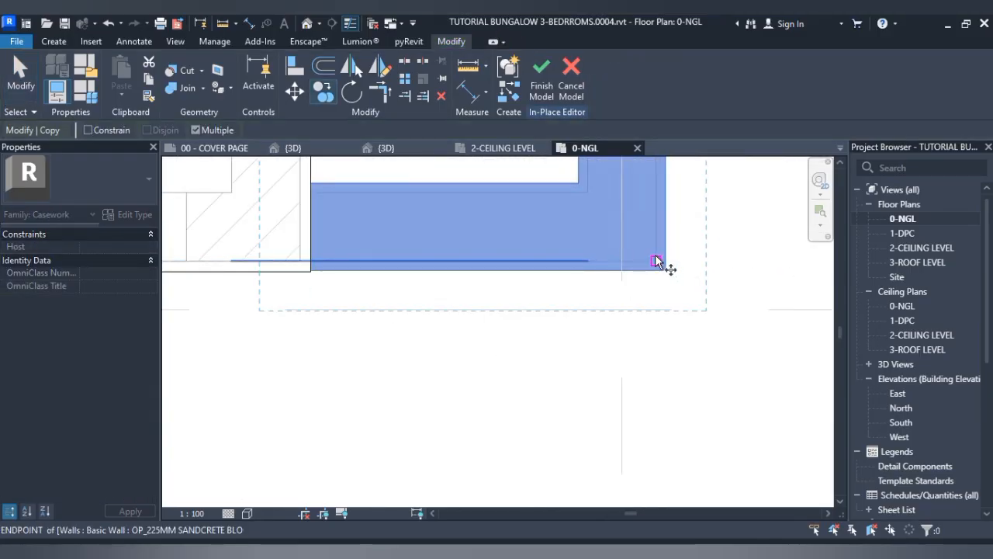
scroll(655, 262, "down", 3)
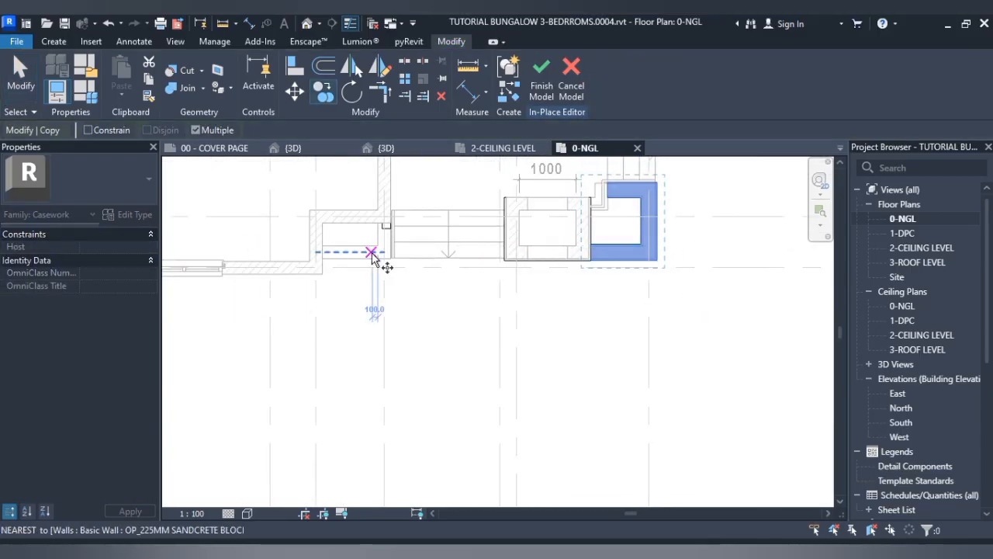
scroll(630, 262, "up", 5)
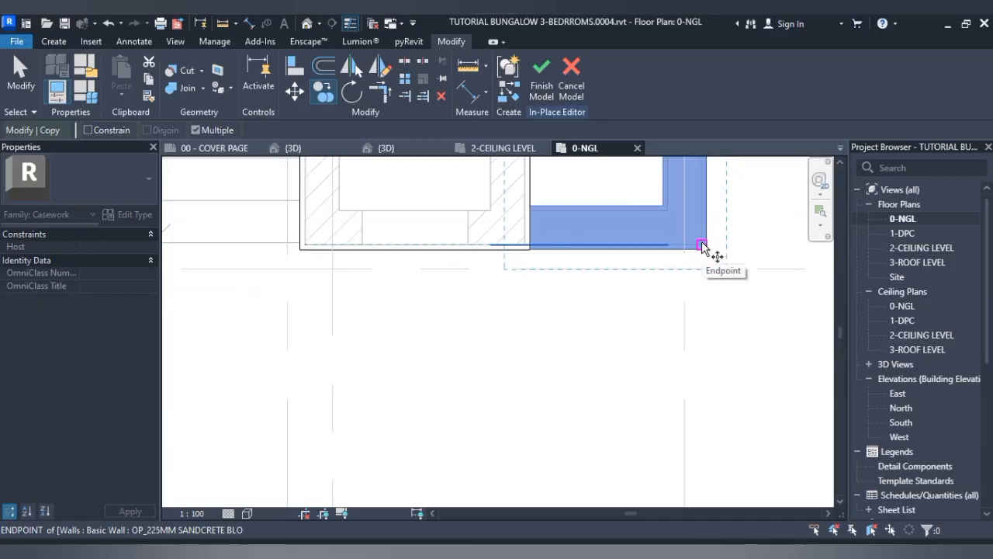
left_click(702, 245)
scroll(621, 250, "down", 2)
middle_click_drag(649, 268, 781, 268)
scroll(391, 239, "up", 4)
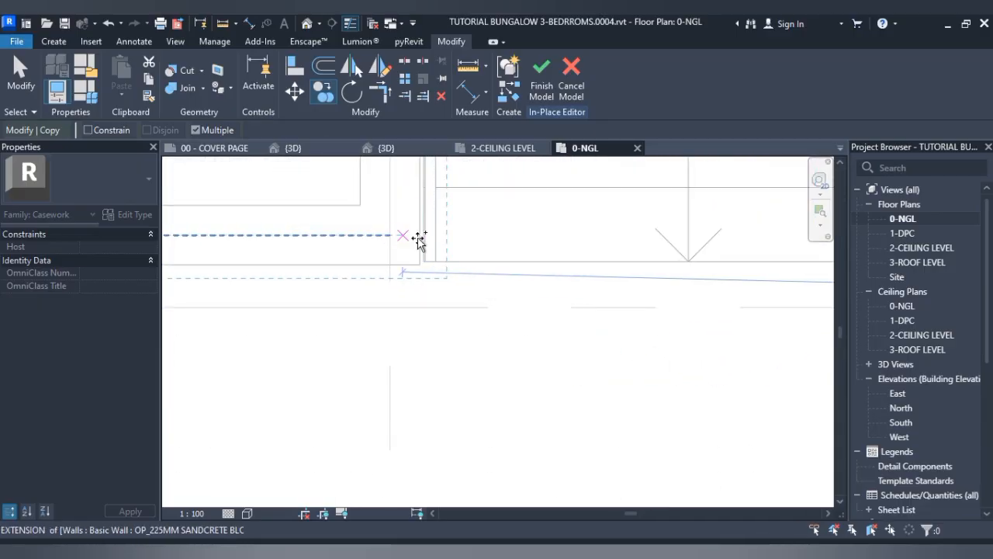
left_click(417, 264)
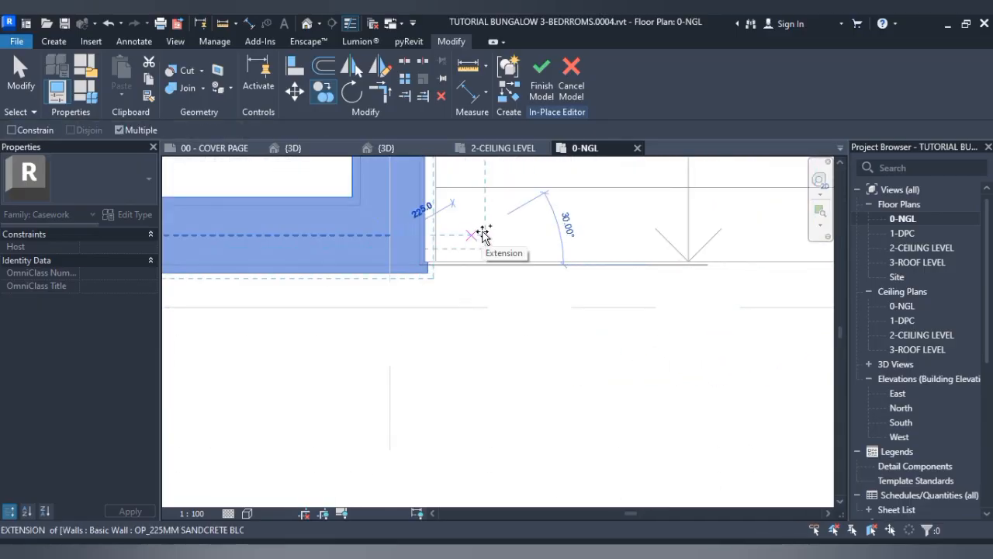
key("Escape")
- Edit the copied cap's extrusion sketch and delete the three lines of its surplus rear arm
scroll(483, 232, "down", 2)
middle_click_drag(495, 285, 497, 295)
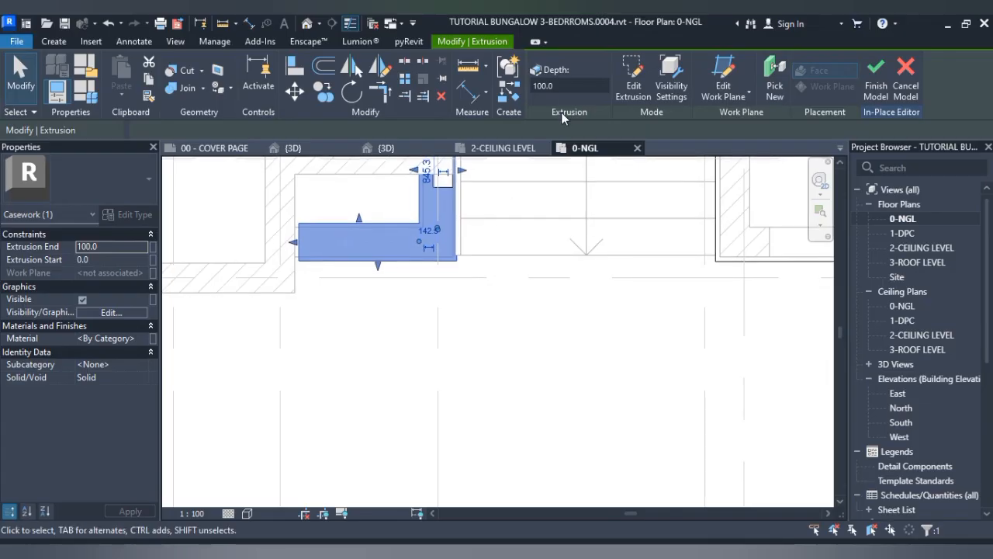
scroll(556, 208, "down", 2)
middle_click_drag(556, 247, 524, 401)
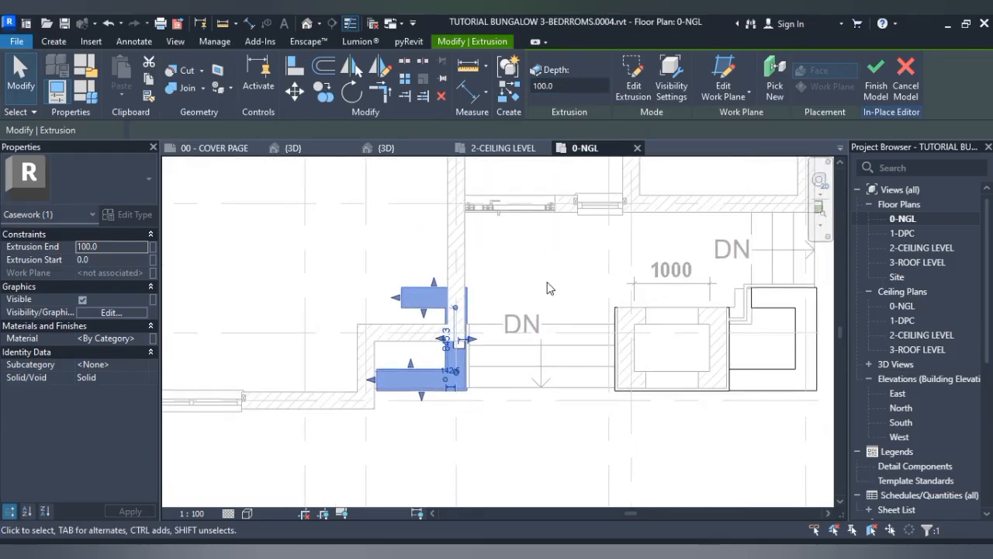
left_click(634, 75)
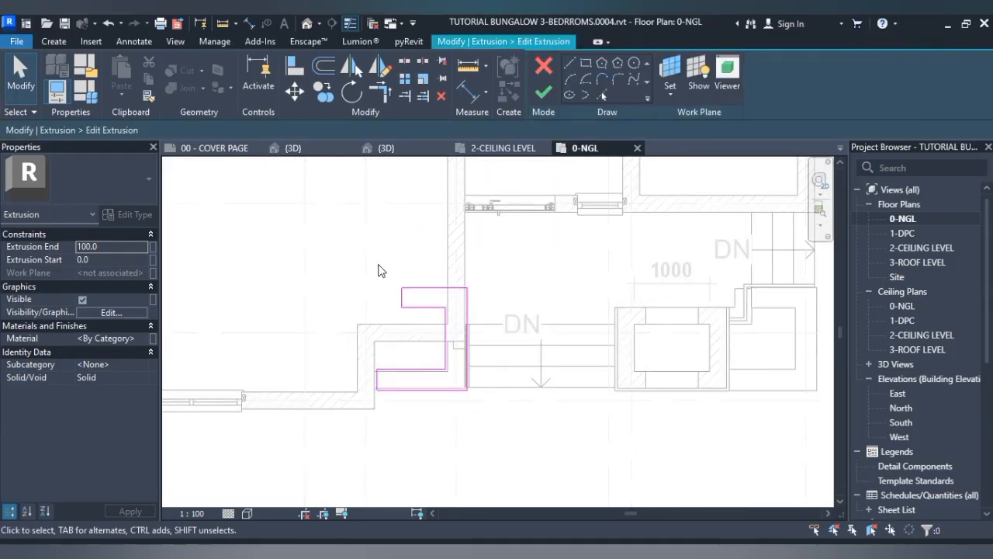
left_click_drag(537, 351, 536, 349)
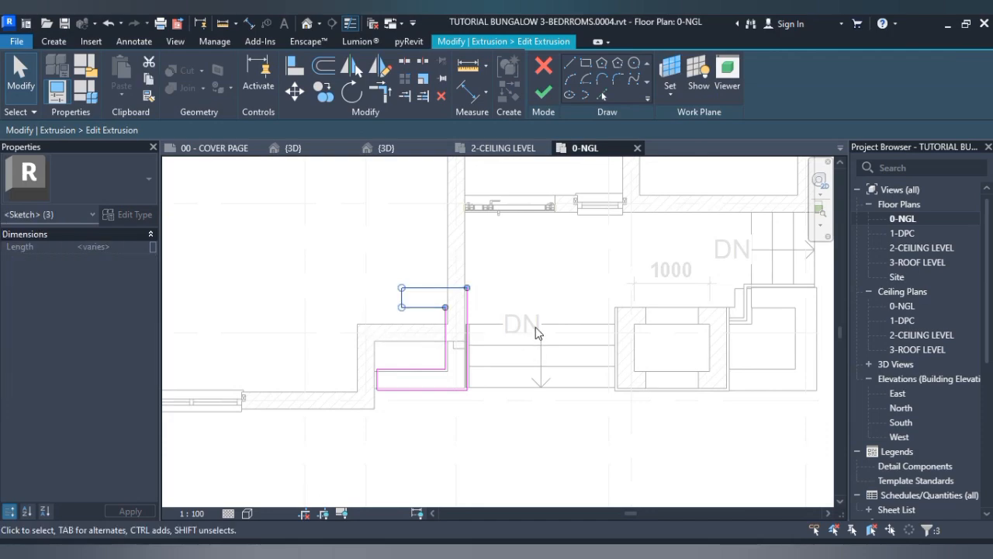
key("Delete")
- Extend the cap sketch's front arm by moving its end line to the face of the projecting building wall
scroll(362, 392, "up", 4)
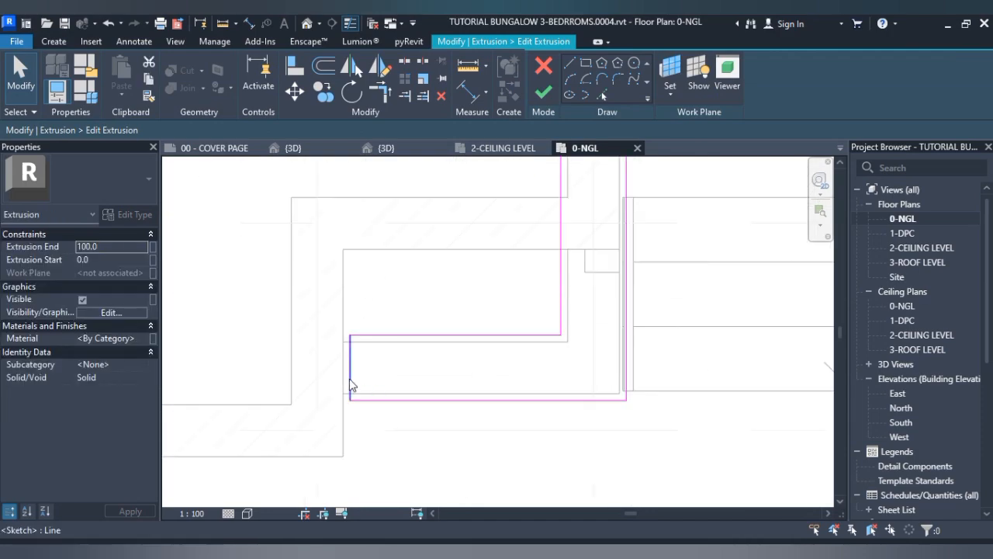
left_click(351, 376)
left_click_drag(335, 371, 345, 371)
left_click(477, 368)
scroll(590, 291, "down", 2)
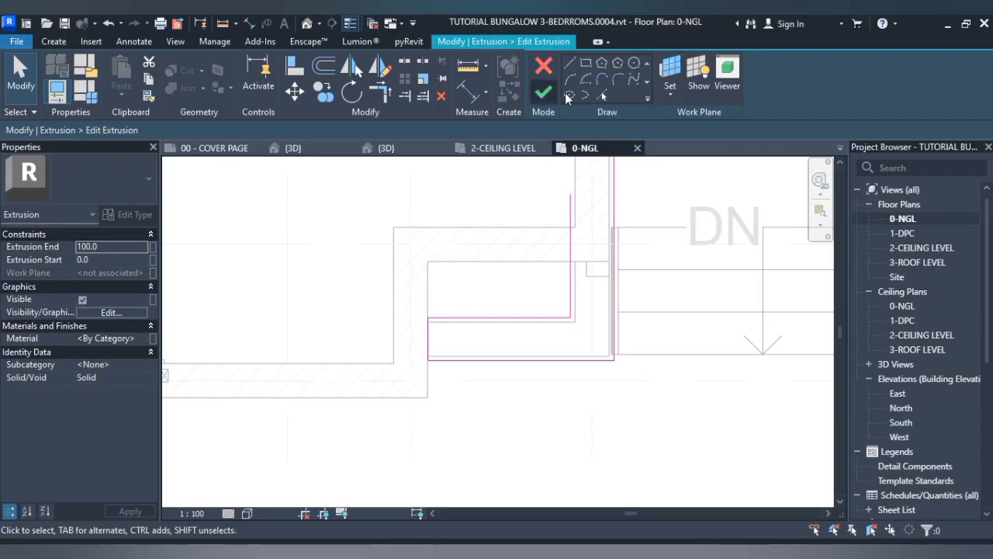
- Close the cap sketch along the rear building wall's face, trim its side lines to that edge, and finish the extrusion in 3D
left_click(603, 95)
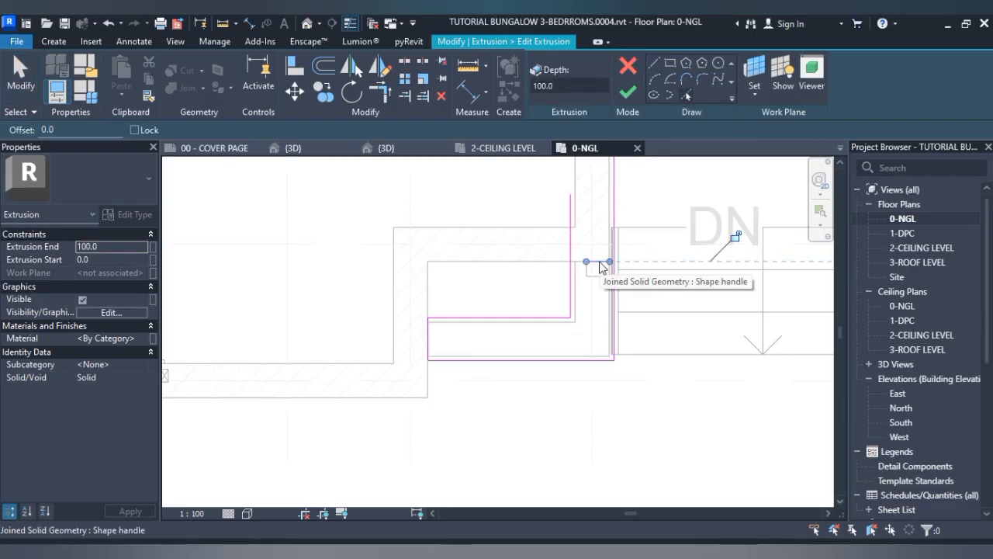
key("t")
key("r")
left_click(575, 292)
left_click(597, 264)
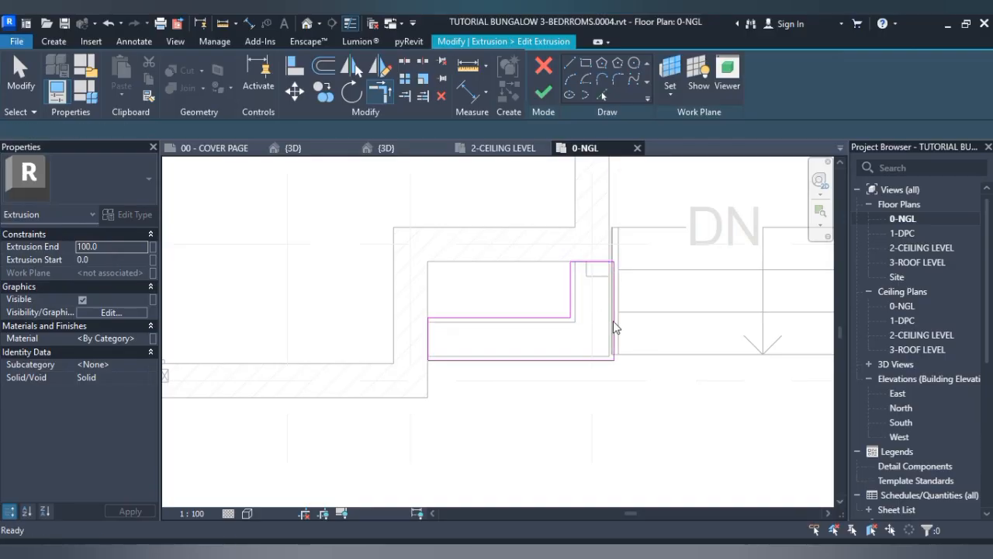
key("Escape")
scroll(644, 281, "down", 2)
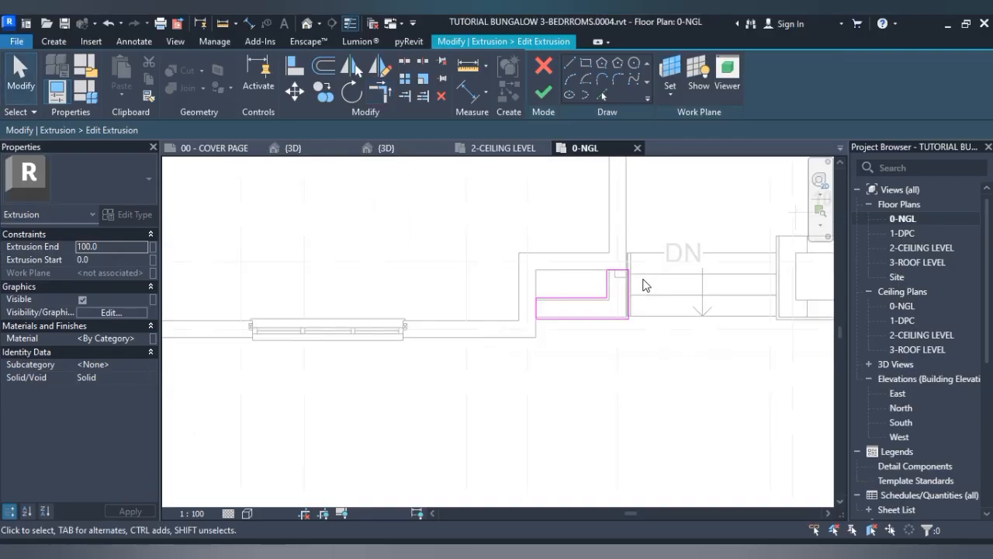
left_click(541, 94)
left_click(292, 148)
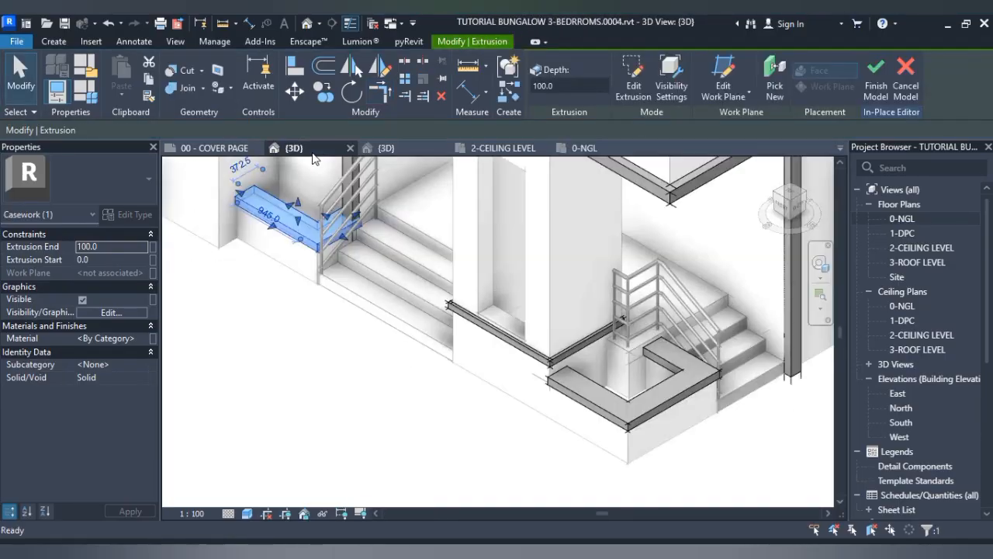
- Inspect the second planter's cap from an angle and from the front, and finish the in-place model
left_click(282, 399)
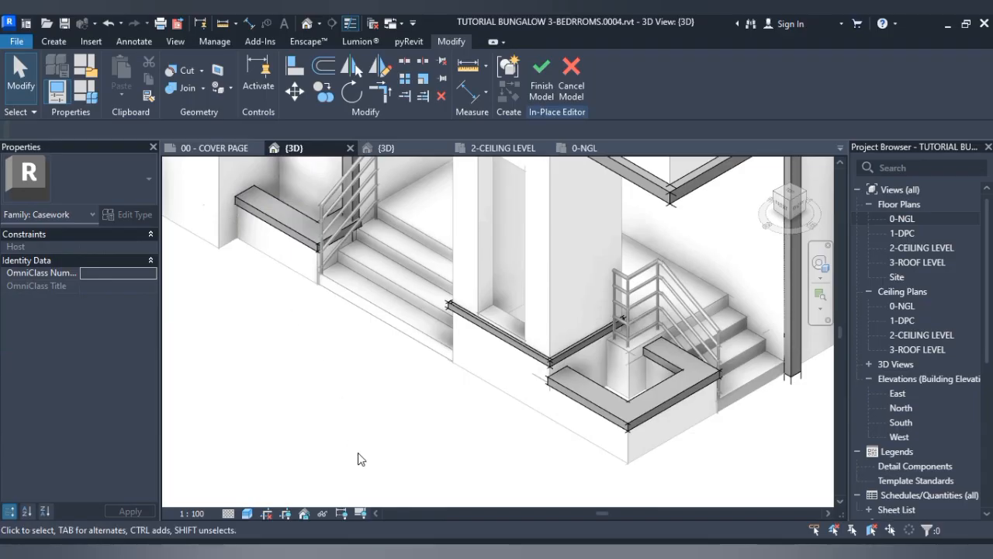
scroll(350, 326, "down", 5)
scroll(297, 257, "up", 3)
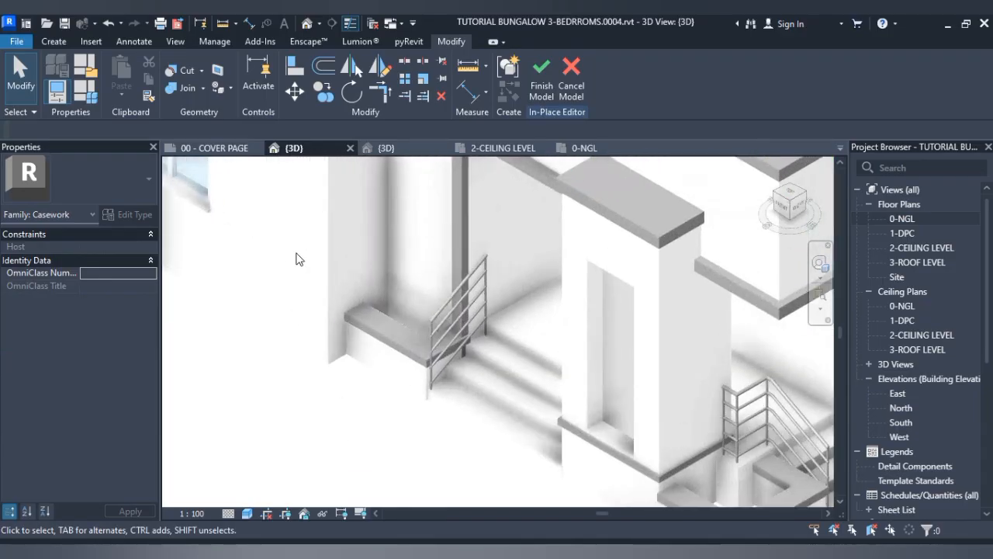
scroll(346, 284, "down", 3)
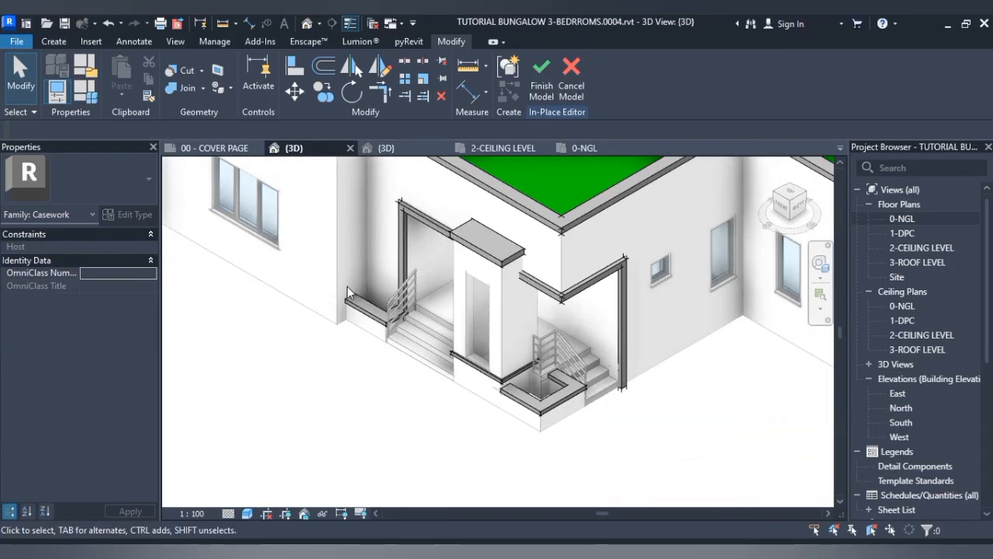
scroll(347, 290, "up", 3)
scroll(364, 287, "down", 5)
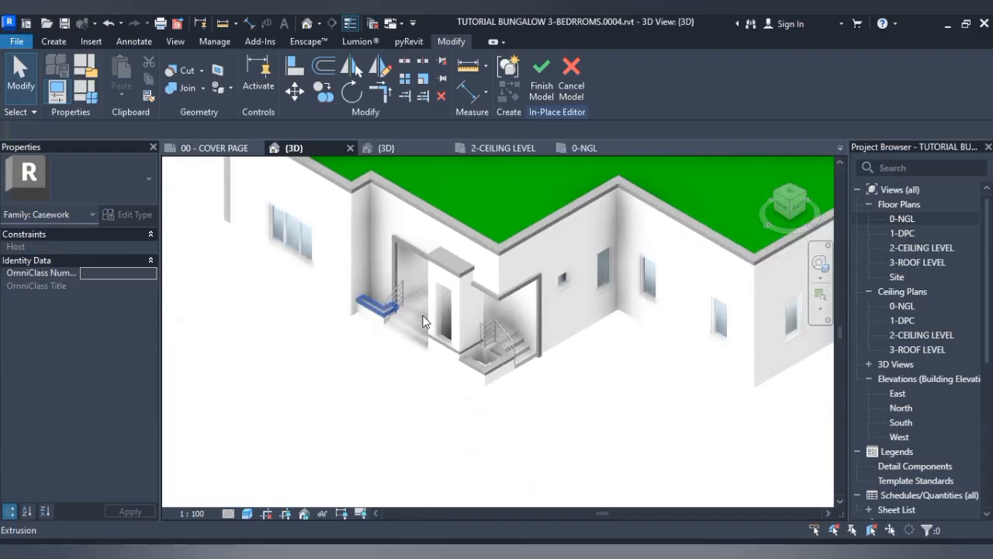
left_click(783, 210)
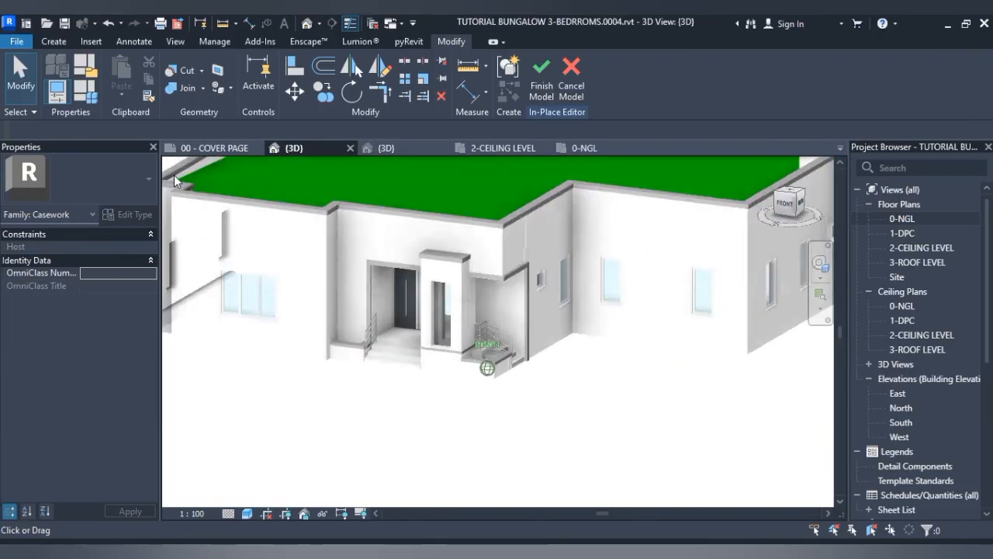
middle_click_drag(257, 172, 833, 207, "shift")
left_click(787, 206)
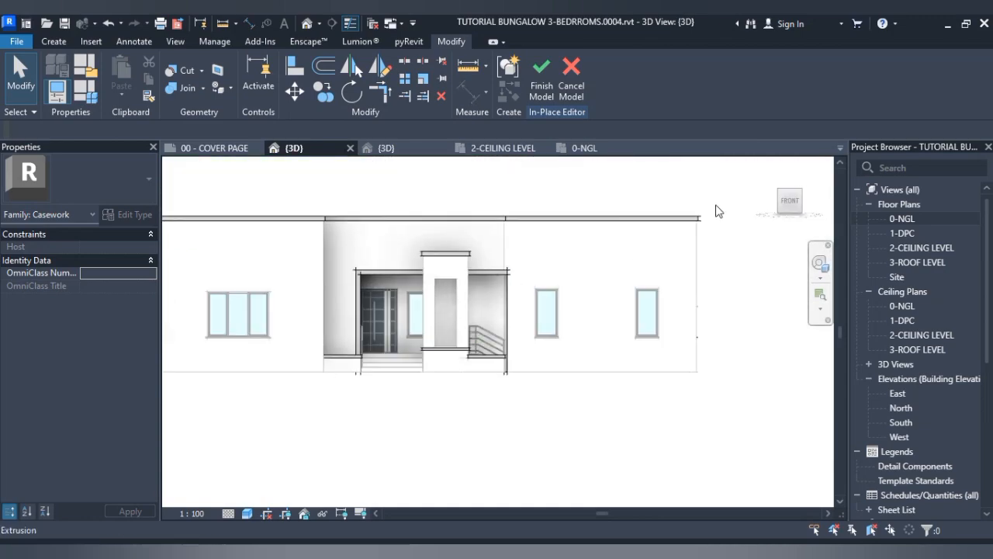
left_click(542, 80)
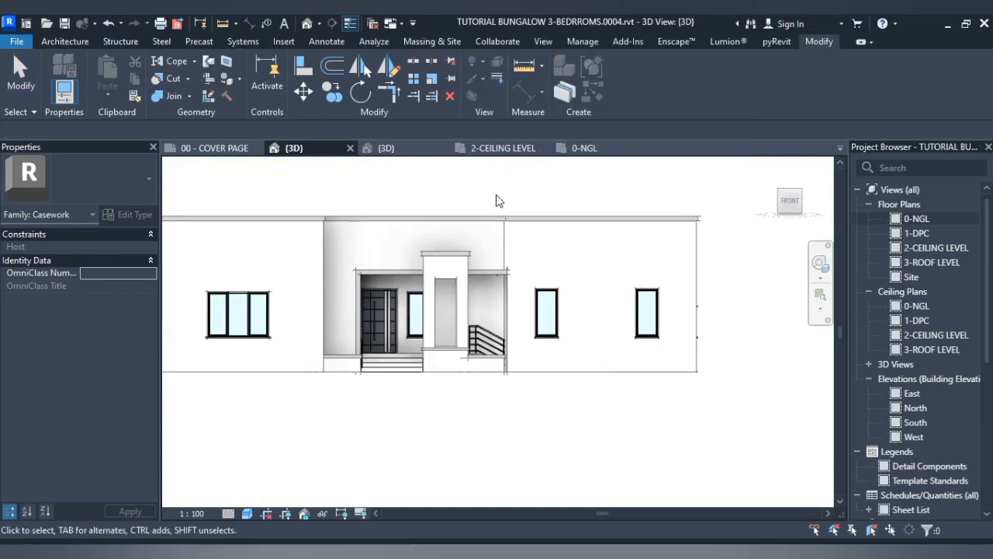
- Reopen the in-place casework model with the entrance trims for editing from the front 3D view
scroll(498, 196, "down", 3)
scroll(497, 192, "up", 4)
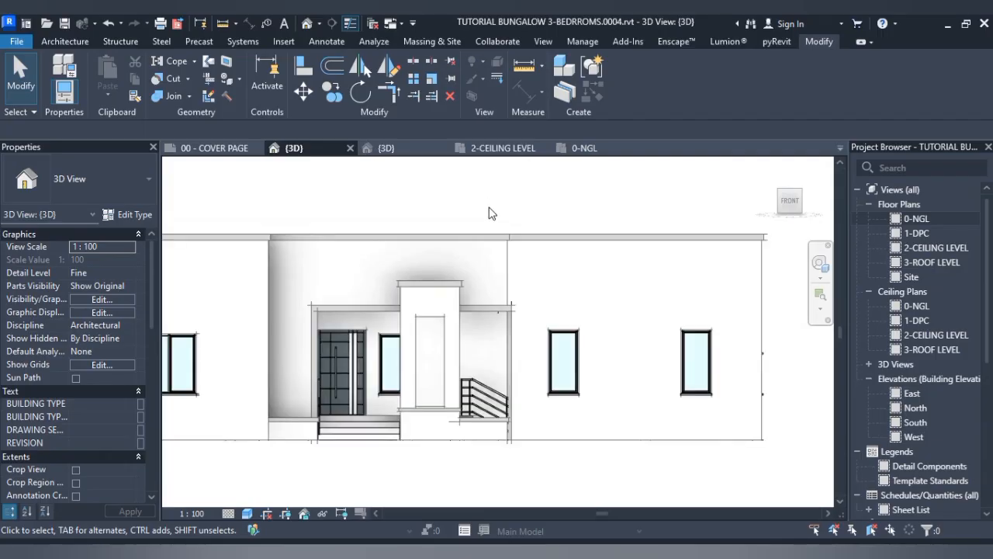
scroll(465, 225, "up", 2)
left_click(452, 225)
left_click(627, 68)
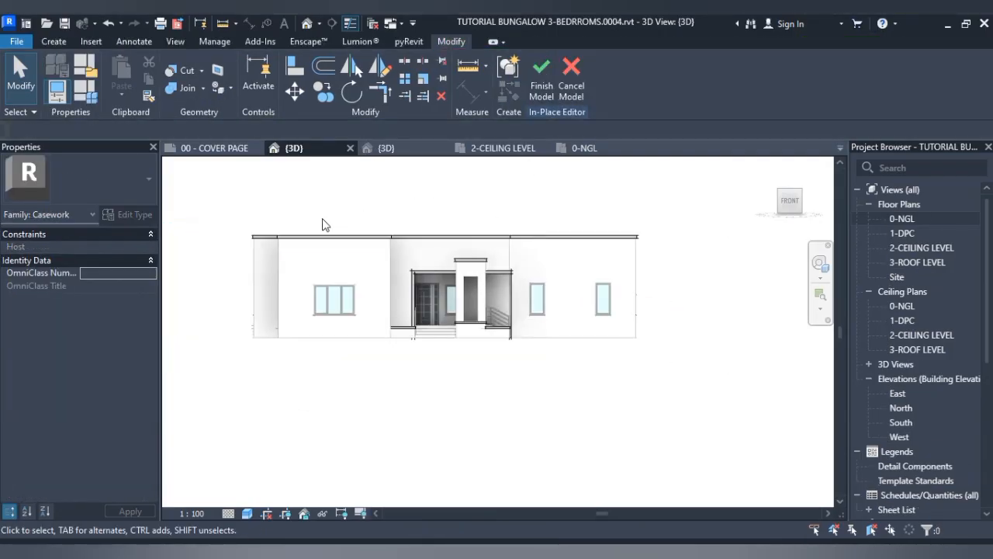
- Close the 2-CEILING LEVEL plan and open the 1-DPC floor plan
scroll(403, 200, "up", 2)
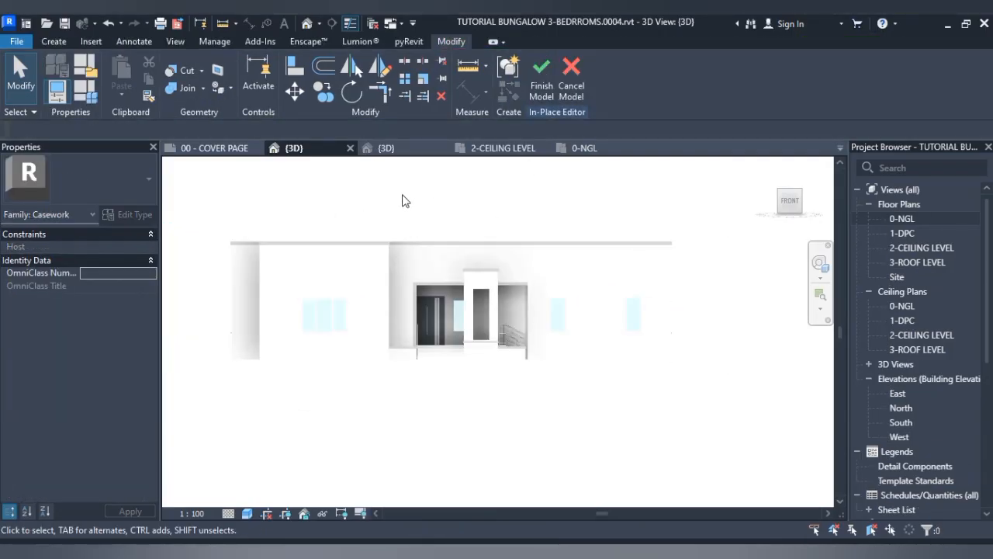
left_click(499, 148)
scroll(446, 244, "up", 3)
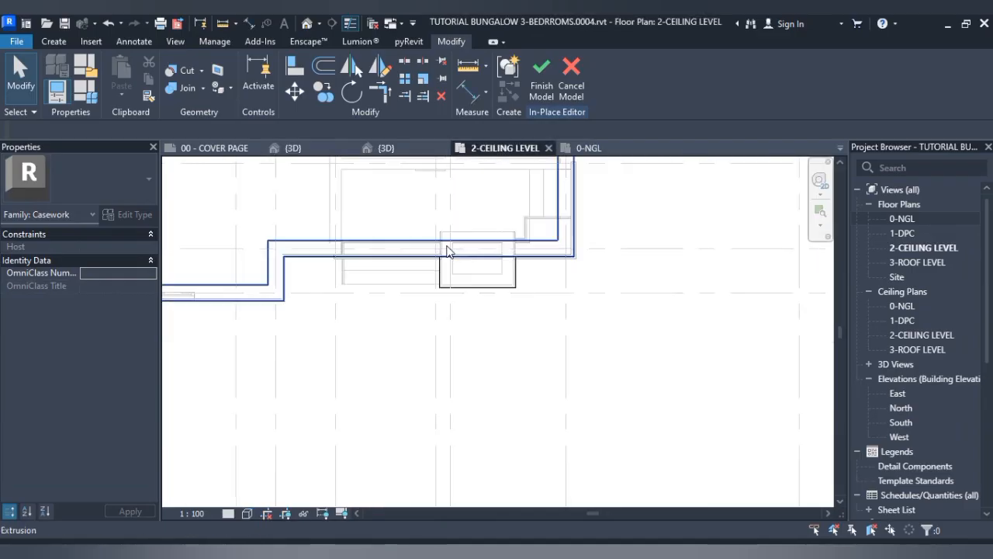
left_click(548, 148)
double_click(904, 233)
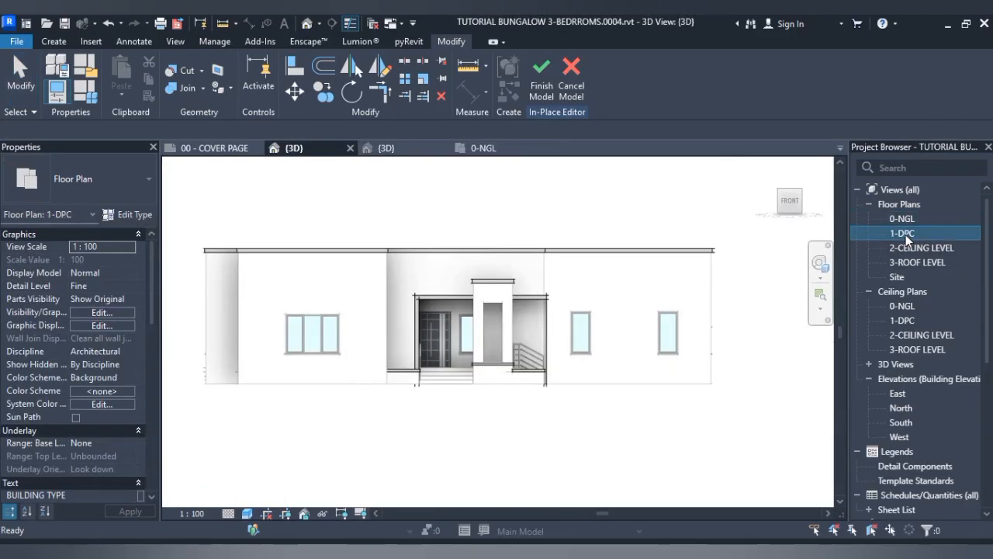
scroll(526, 326, "up", 3)
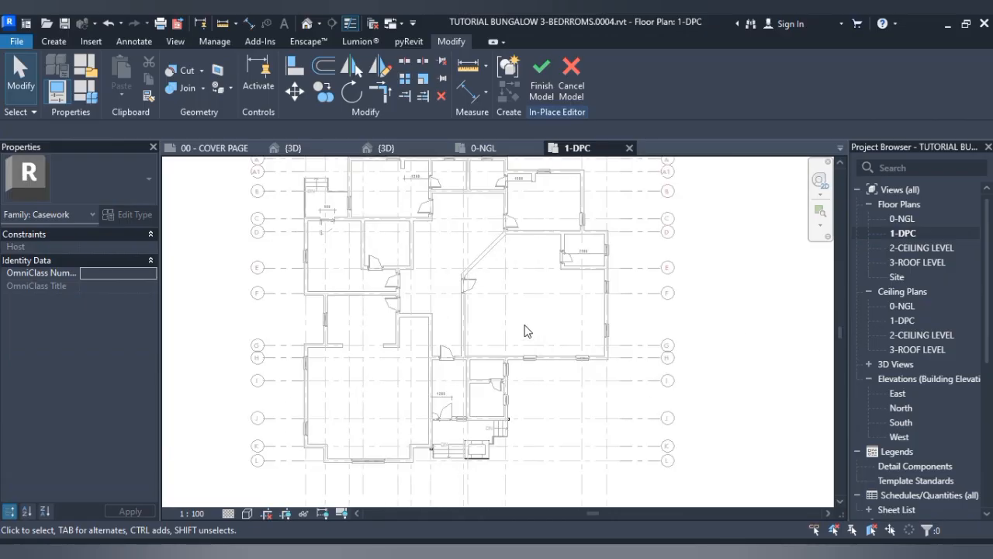
- Start a sweep with a sketched path, picking the outer faces of the west walls from grid C to grid K, including the recess
left_click(53, 43)
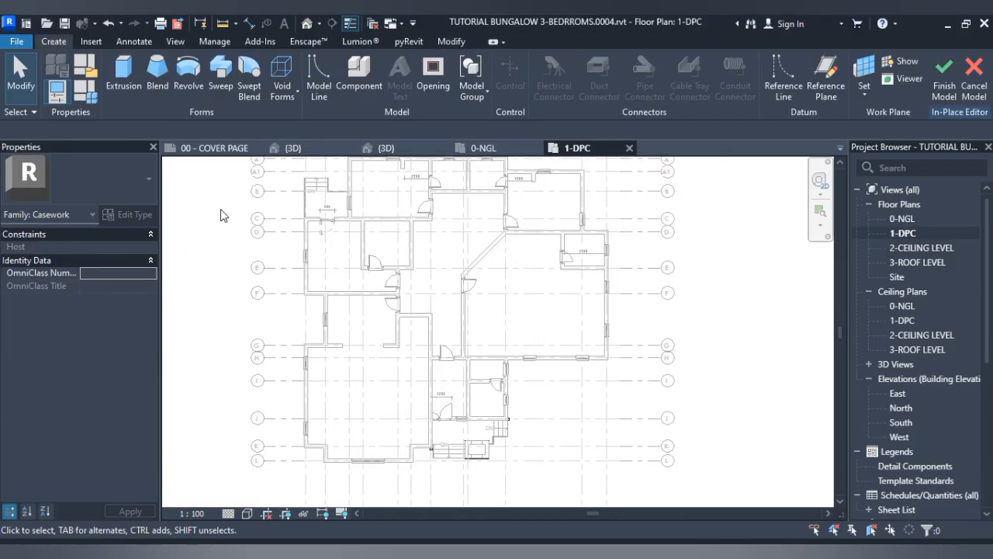
left_click(225, 78)
left_click(687, 66)
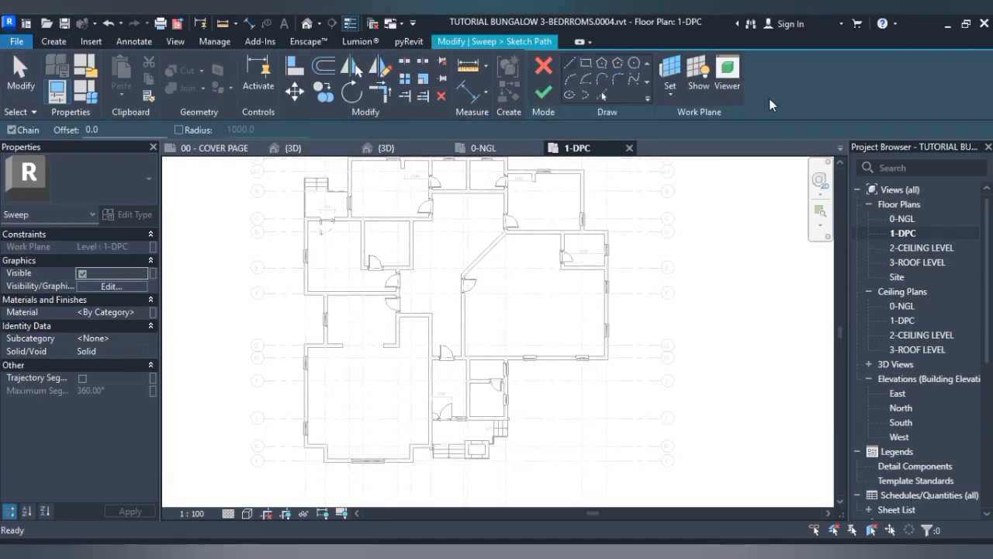
left_click(598, 93)
scroll(326, 232, "up", 3)
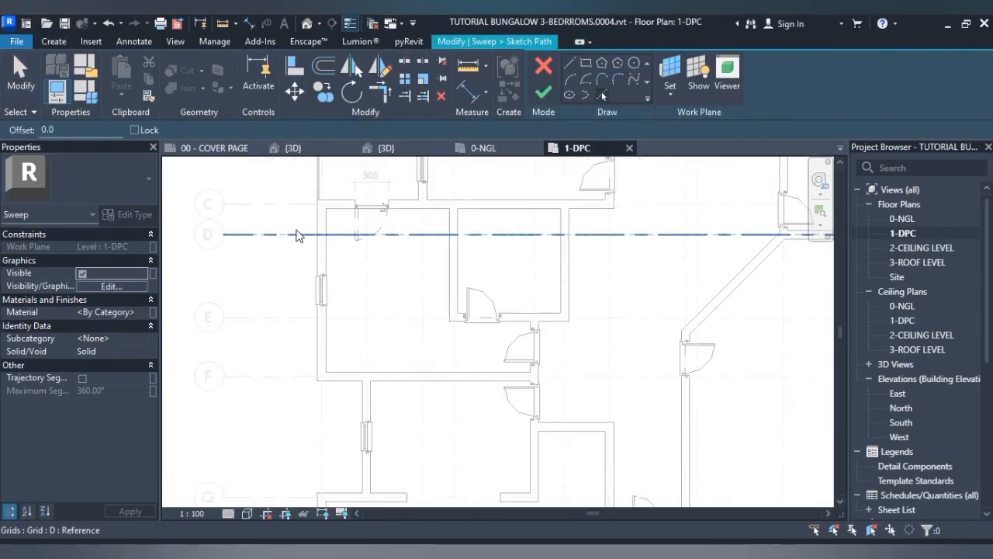
left_click(325, 231)
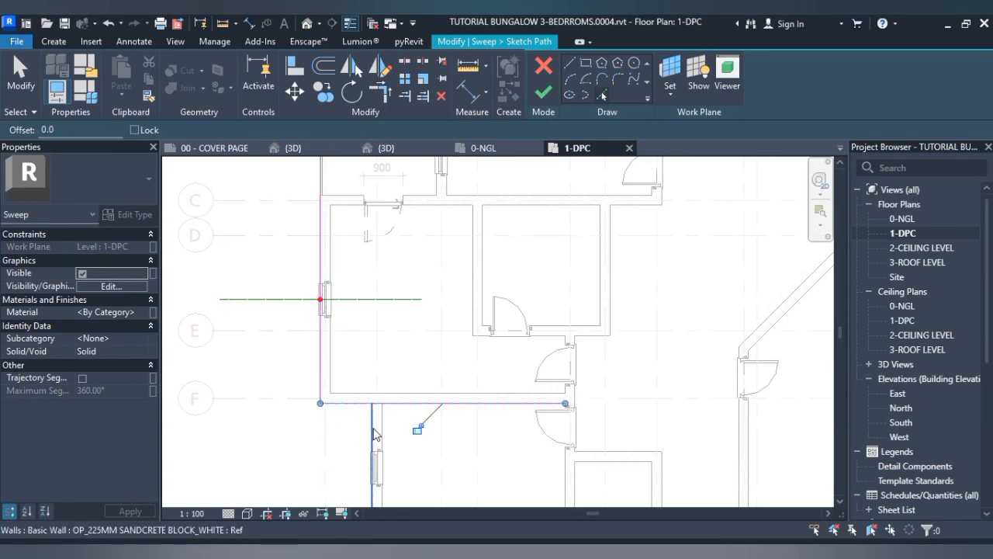
middle_click_drag(405, 359, 414, 181)
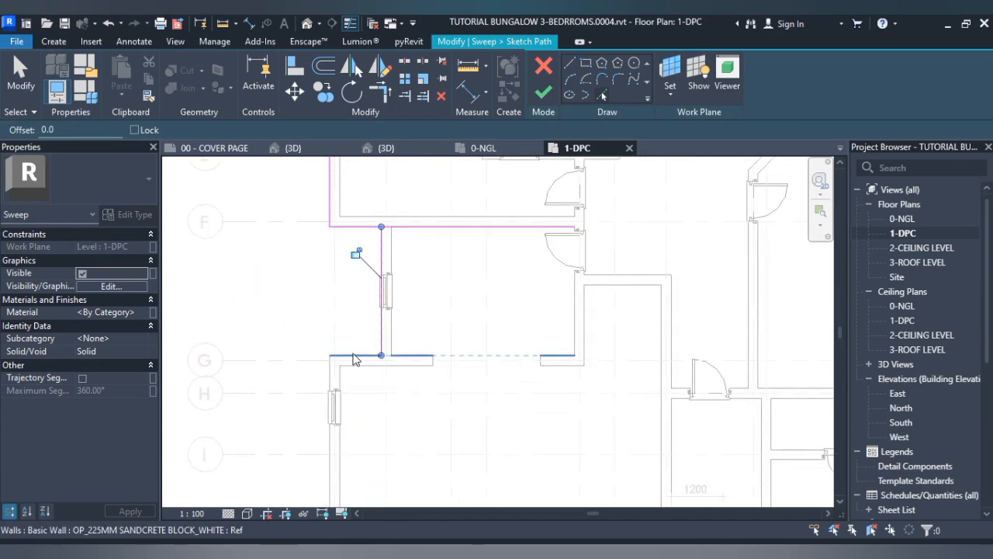
left_click(334, 381)
scroll(354, 364, "down", 3)
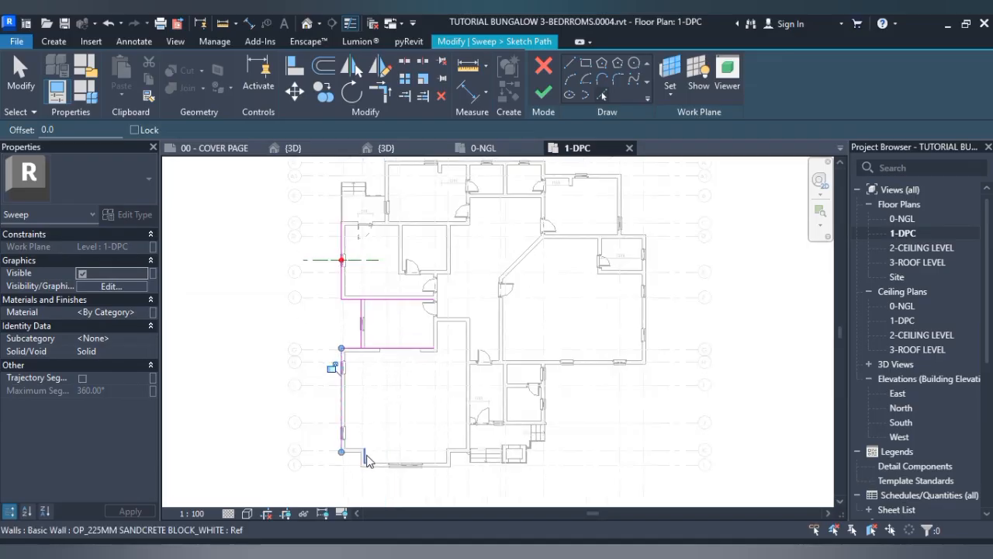
- Continue the sweep path along the front bay's outer wall faces to the entrance steps, and add the wall face above the side stair
scroll(368, 459, "up", 6)
left_click(395, 467)
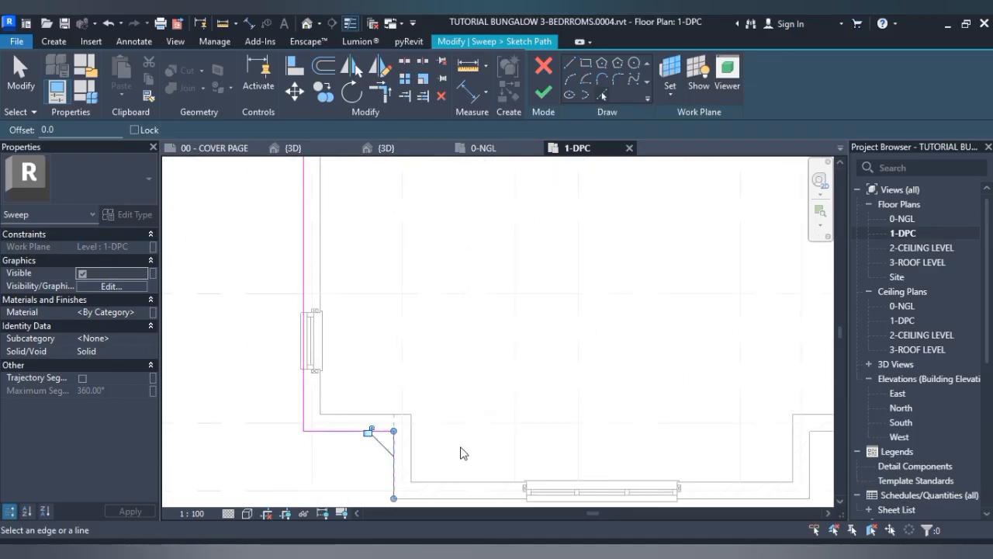
middle_click_drag(445, 425, 346, 249)
left_click(374, 326)
scroll(559, 248, "down", 3)
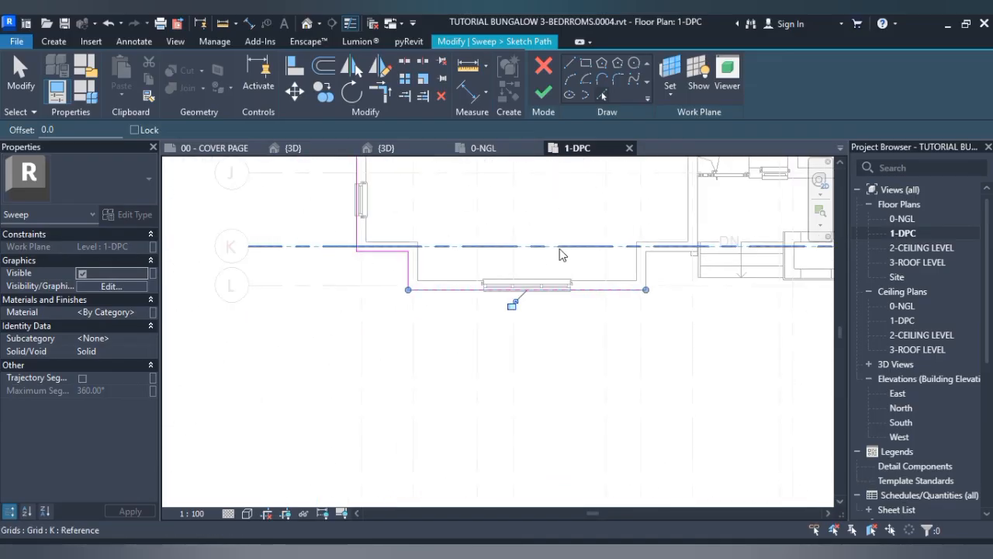
middle_click_drag(566, 261, 474, 319)
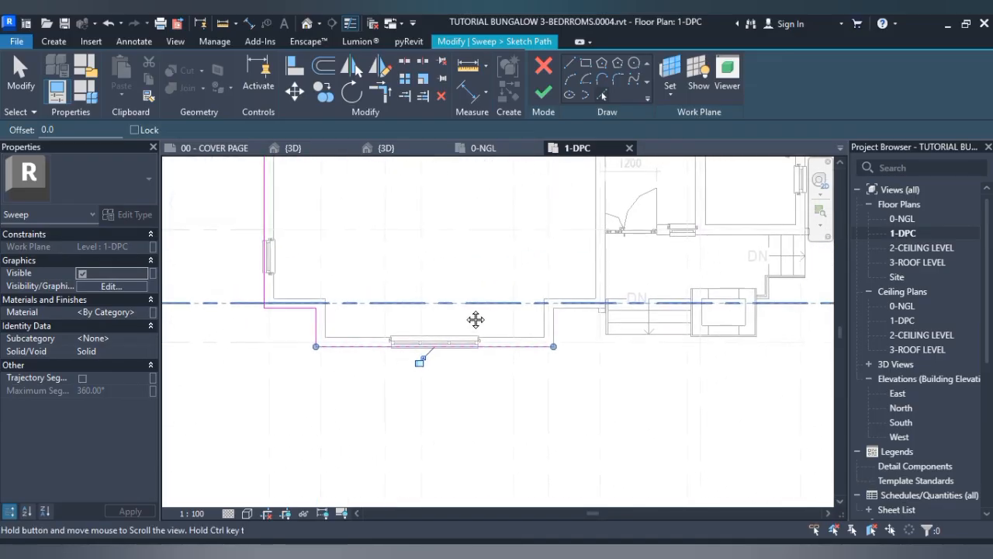
left_click(585, 312)
middle_click_drag(676, 342, 501, 380)
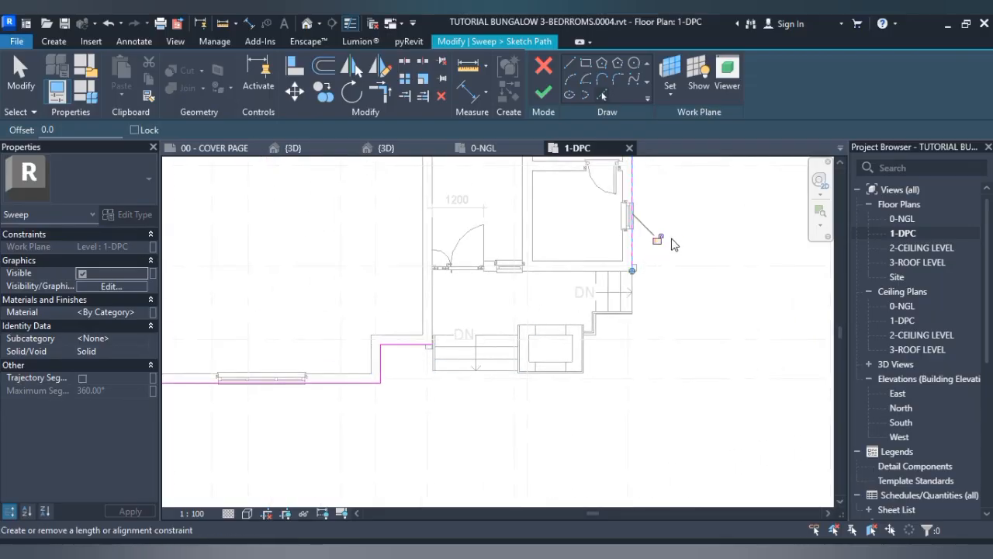
- Check the sketched sweep path against the building from an angled 3D view, and return to the 1-DPC plan
scroll(672, 244, "down", 2)
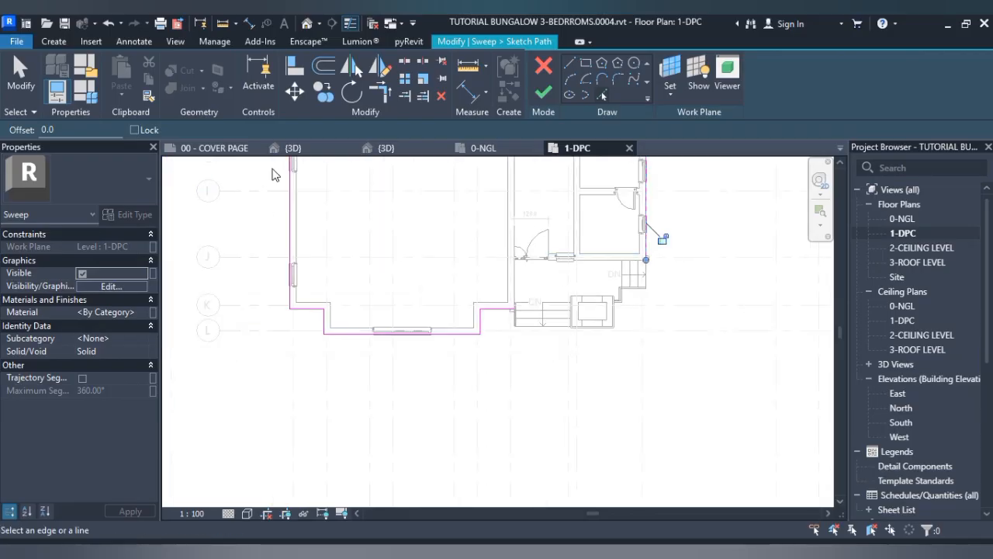
left_click(325, 149)
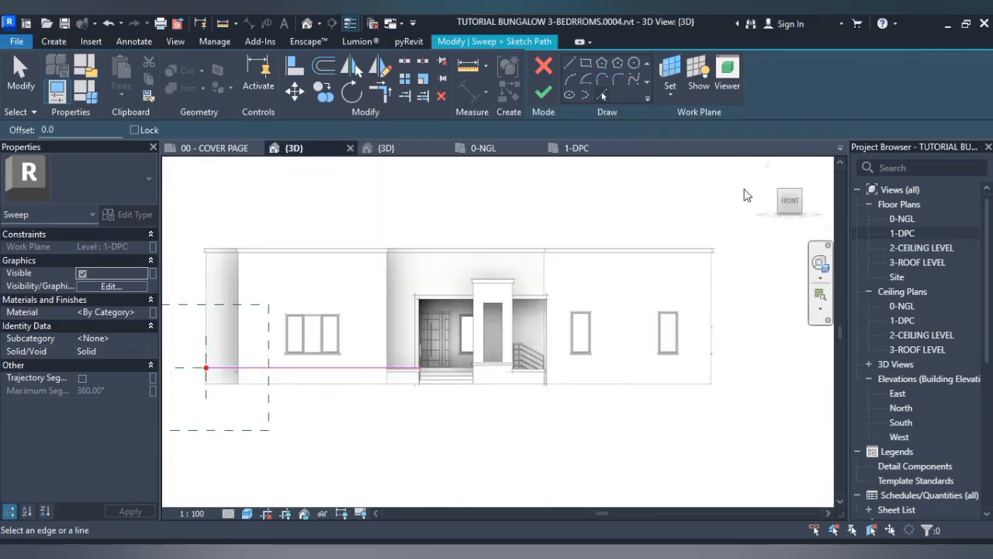
left_click(786, 211)
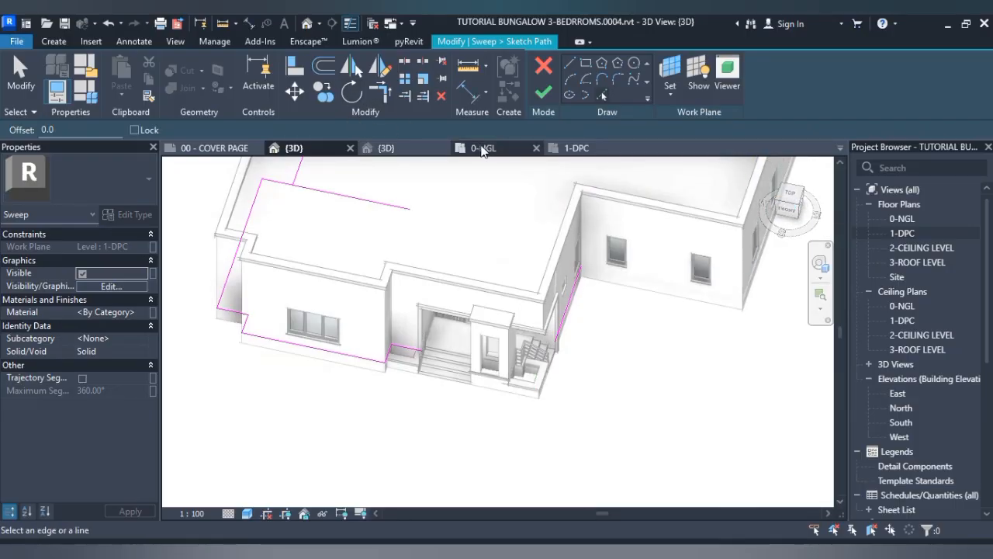
left_click(573, 148)
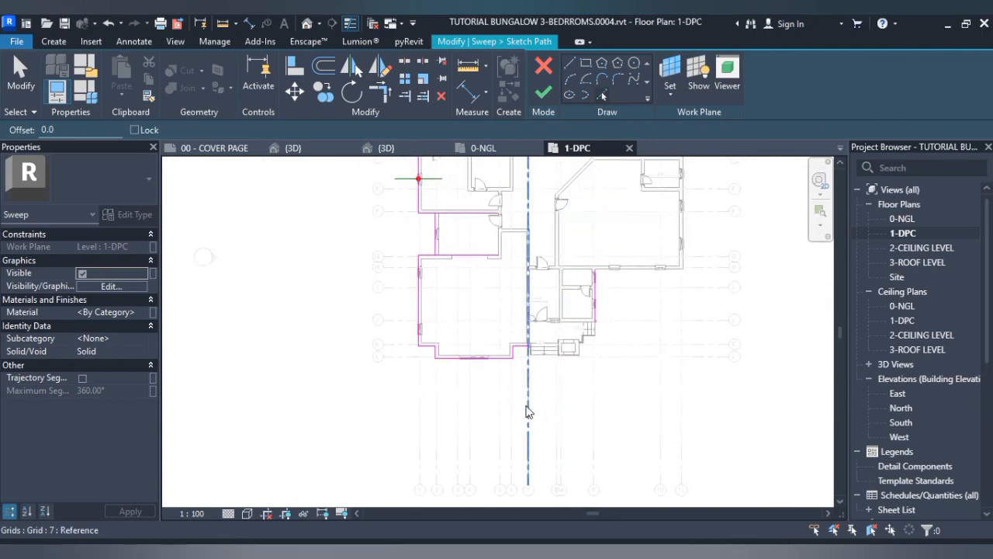
- Add the outer wall faces along grid H, the east side, grid D and the northeast room's east wall to the sweep path
scroll(641, 291, "up", 4)
left_click(645, 244)
left_click(728, 226)
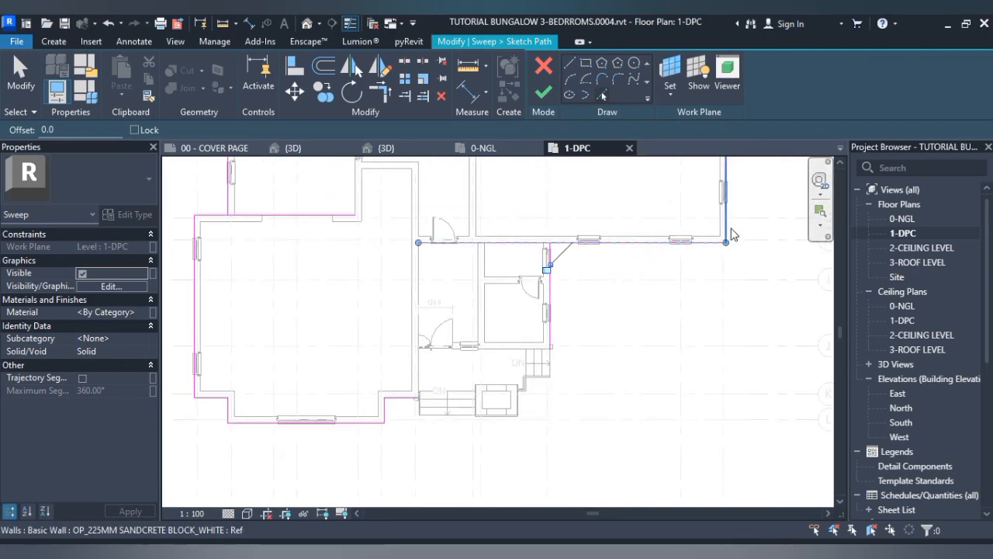
scroll(676, 304, "down", 4)
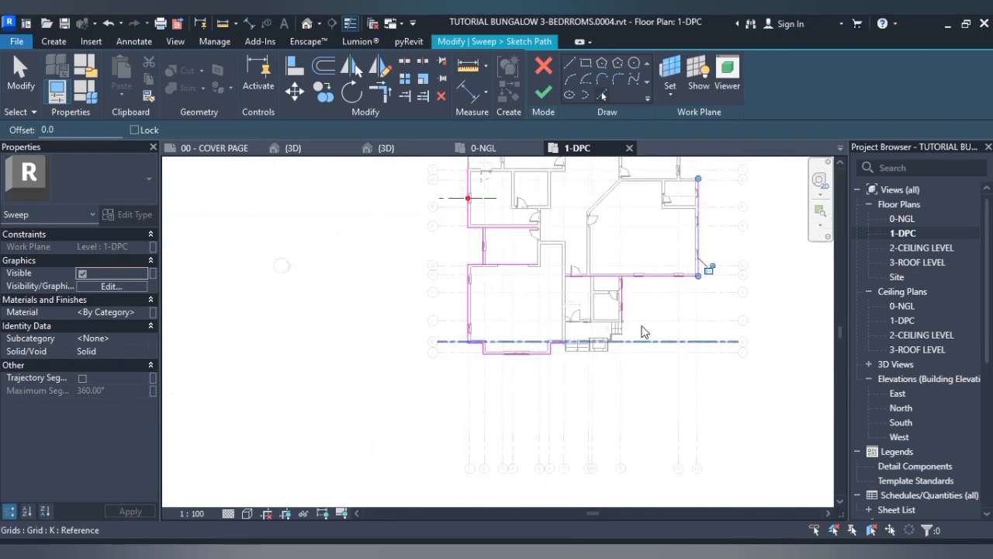
middle_click_drag(645, 333, 630, 405)
scroll(609, 345, "up", 8)
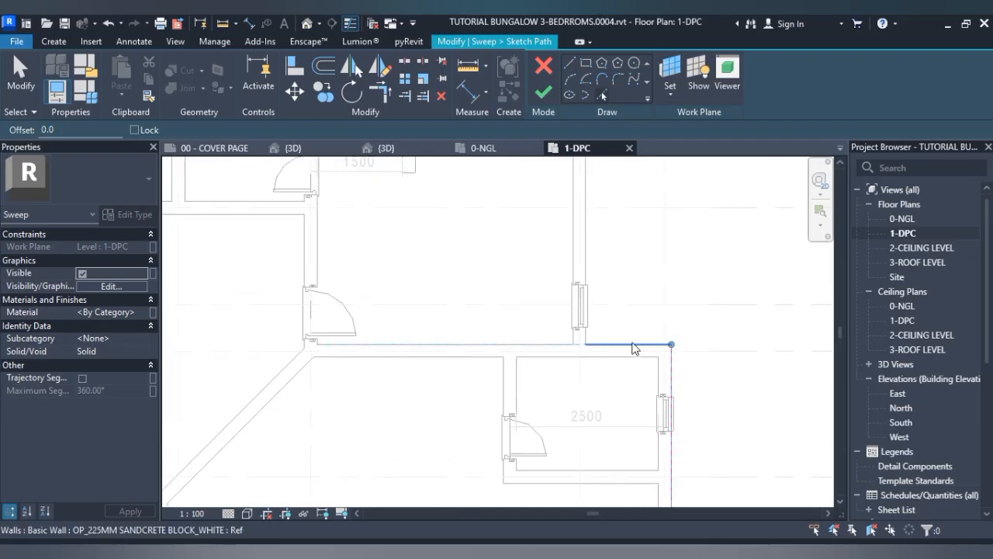
left_click(589, 258)
- Trim the sweep path to corners where the northeast room meets grid D and where the side-stair wall meets grid H
scroll(613, 256, "down", 5)
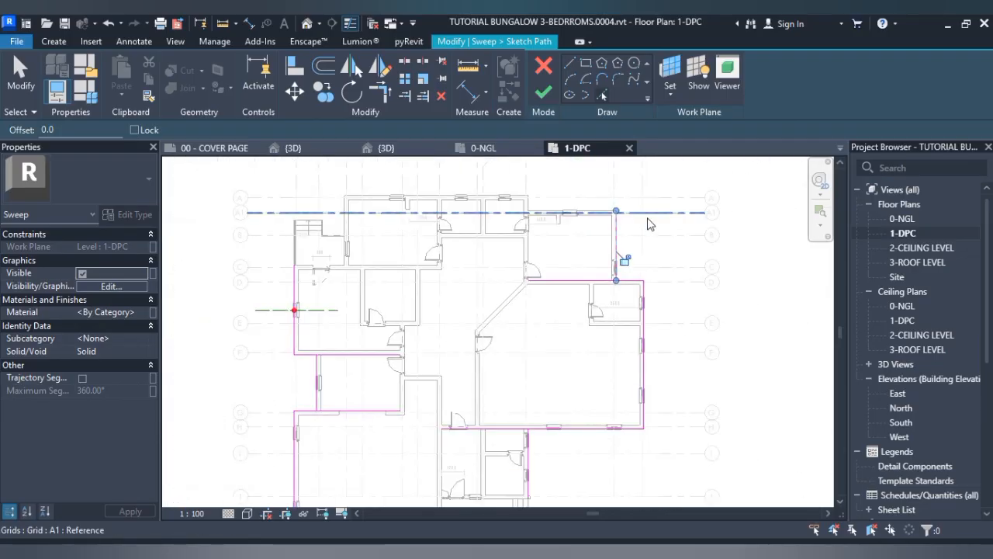
scroll(597, 204, "up", 2)
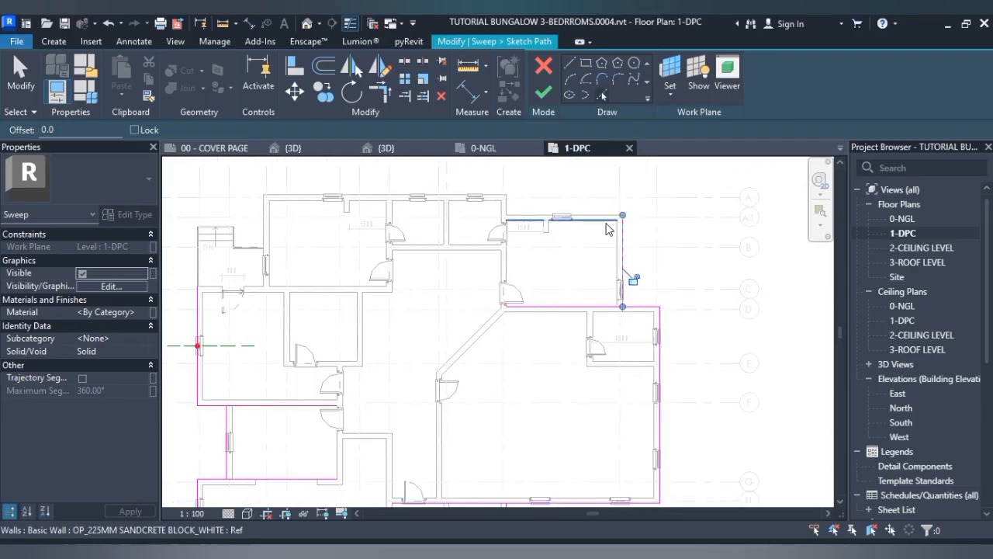
scroll(685, 215, "down", 3)
scroll(554, 186, "up", 3)
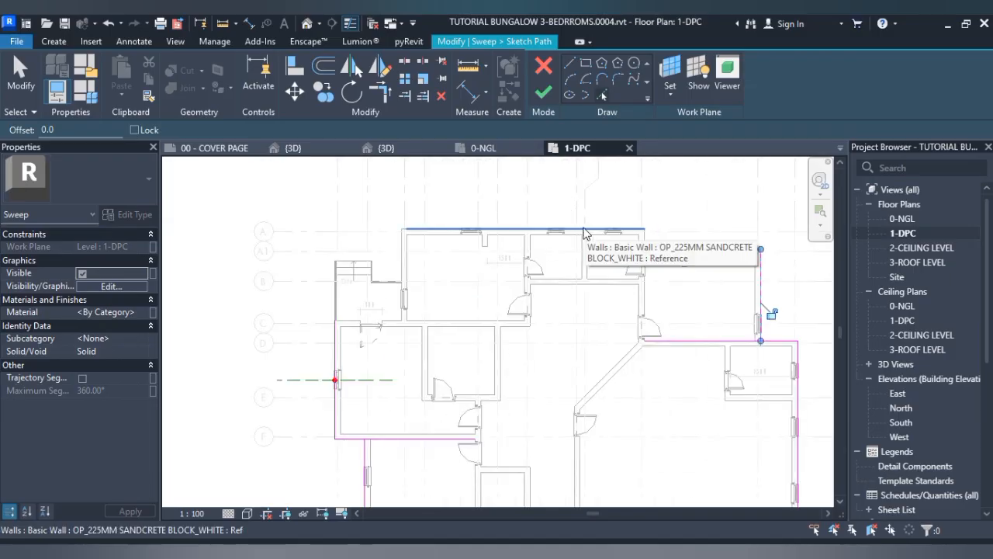
scroll(585, 232, "down", 3)
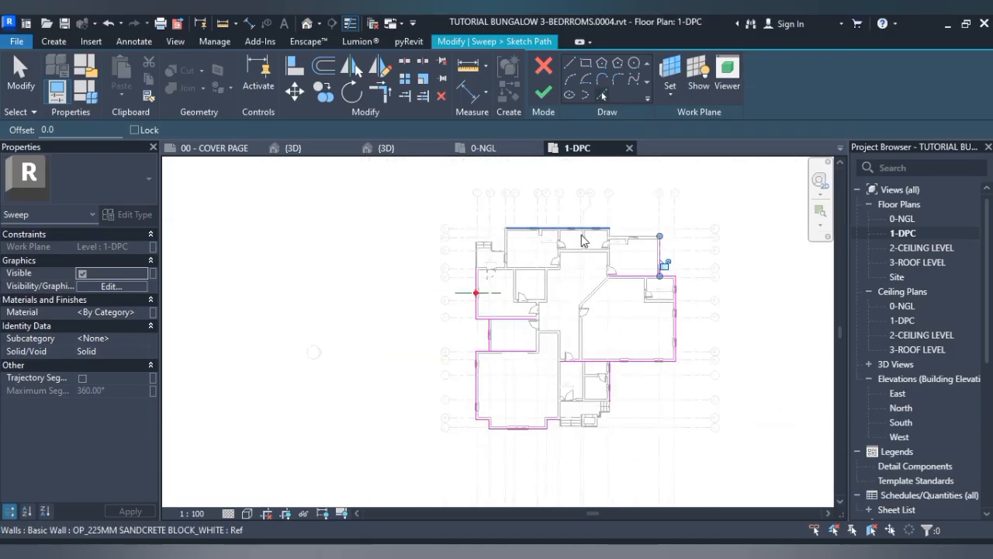
scroll(671, 305, "up", 2)
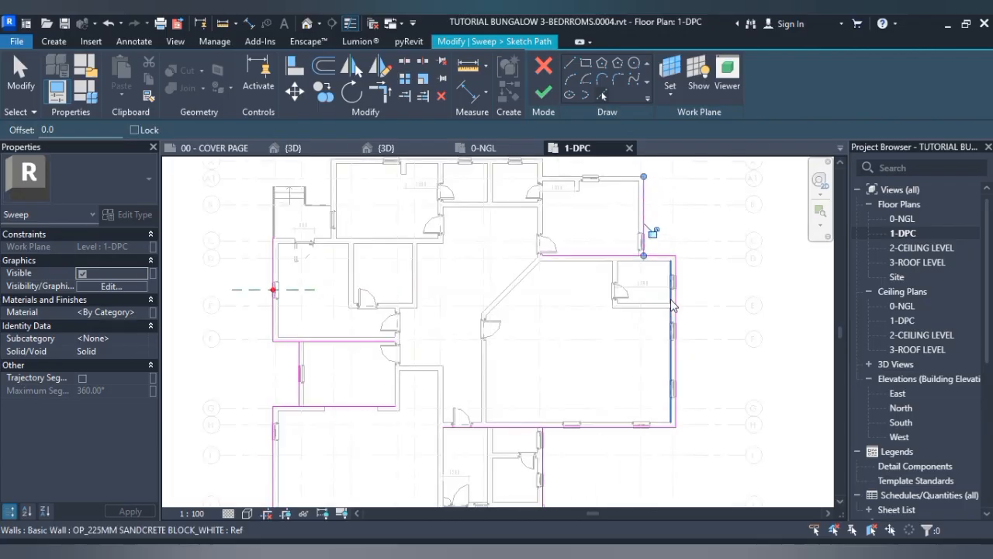
left_click(380, 92)
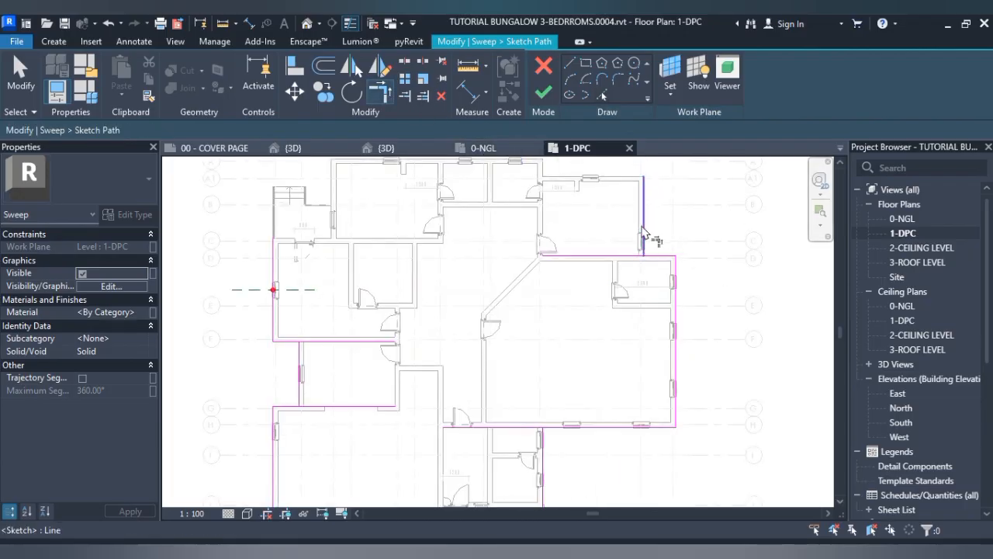
left_click(643, 238)
left_click(660, 264)
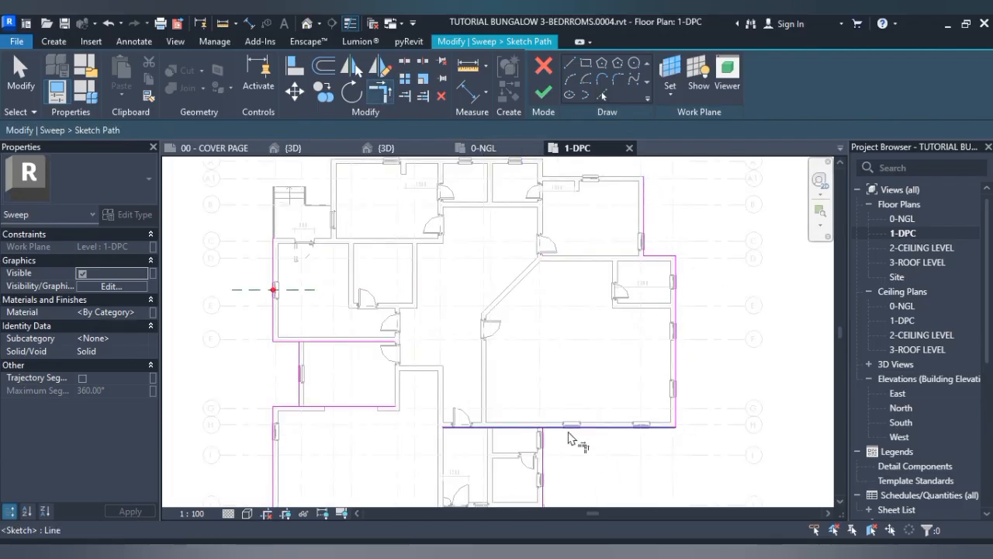
left_click(566, 428)
left_click(544, 460)
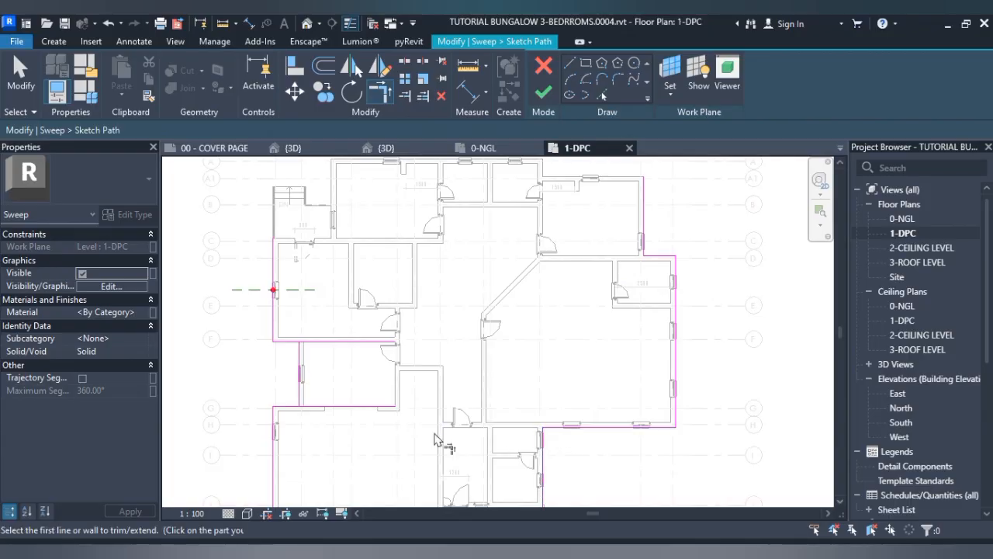
- Trim the path lines along grids G and F to the recessed west wall to form clean corners
left_click(287, 407)
left_click(301, 388)
left_click(288, 343)
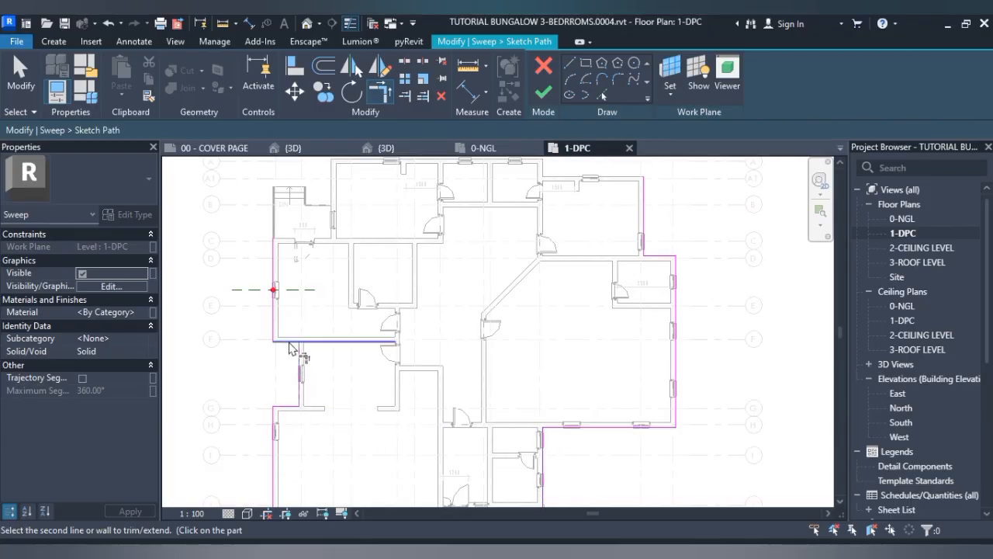
left_click(287, 341)
- Extend the front path line along grid K and the side-stair wall line until they meet in a corner across the entrance
scroll(312, 333, "down", 4)
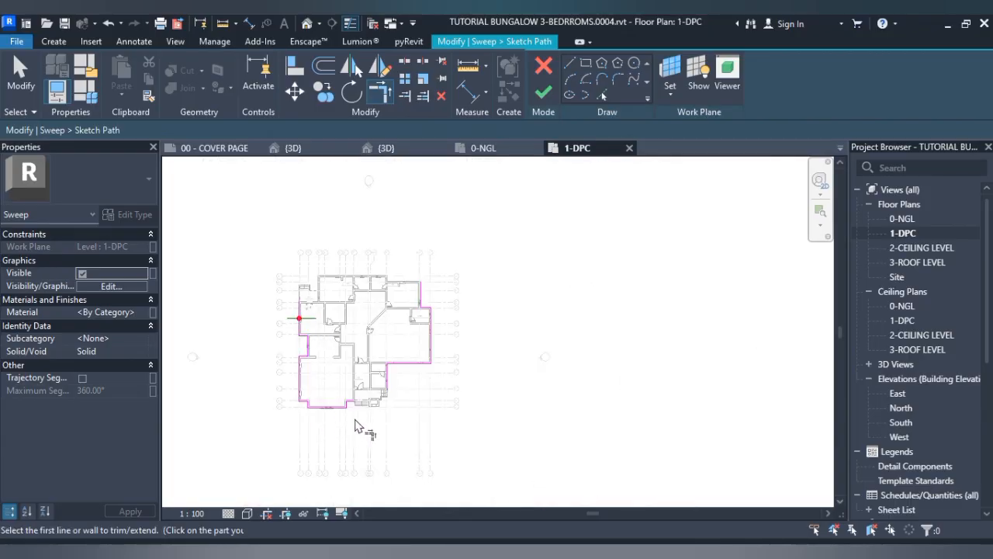
scroll(358, 417, "up", 3)
left_click(432, 339)
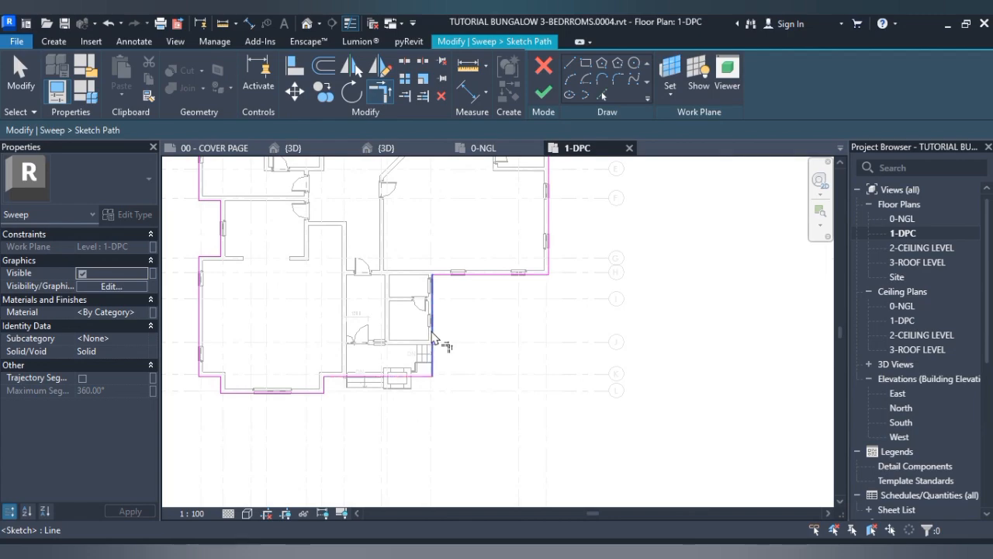
scroll(414, 333, "down", 2)
key("Escape")
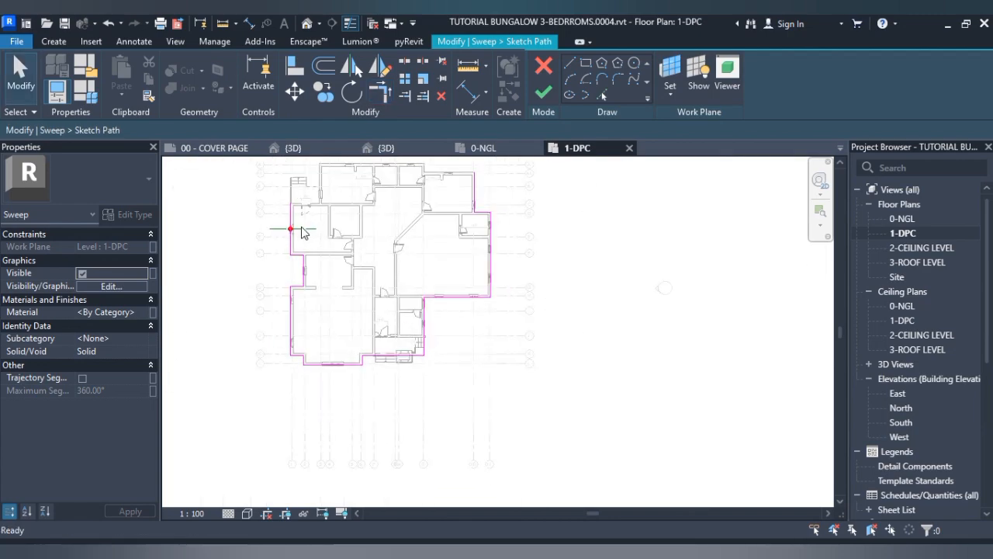
- Move the sweep's profile plane down to the west wall segment between grids G and K
scroll(277, 230, "up", 3)
left_click(279, 234)
scroll(281, 230, "down", 2)
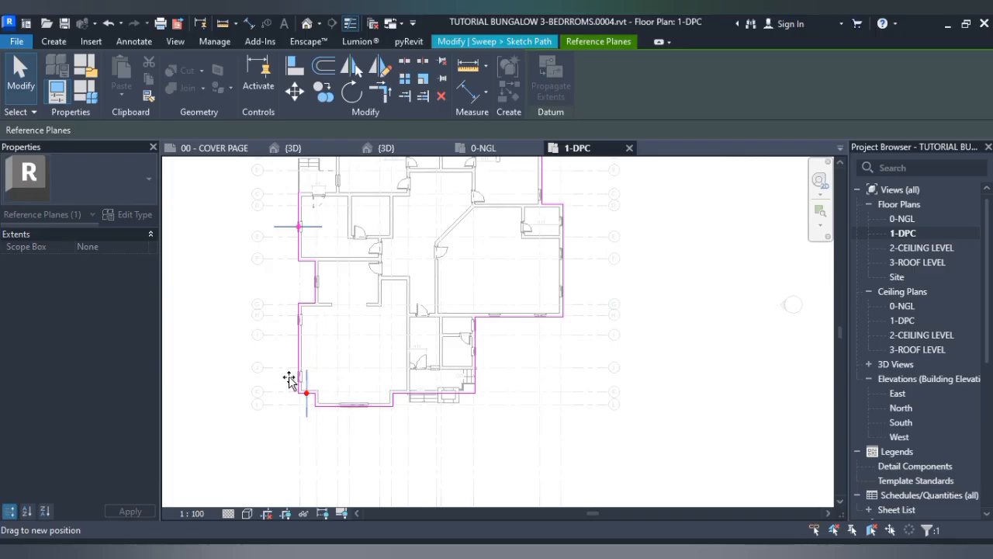
key("Escape")
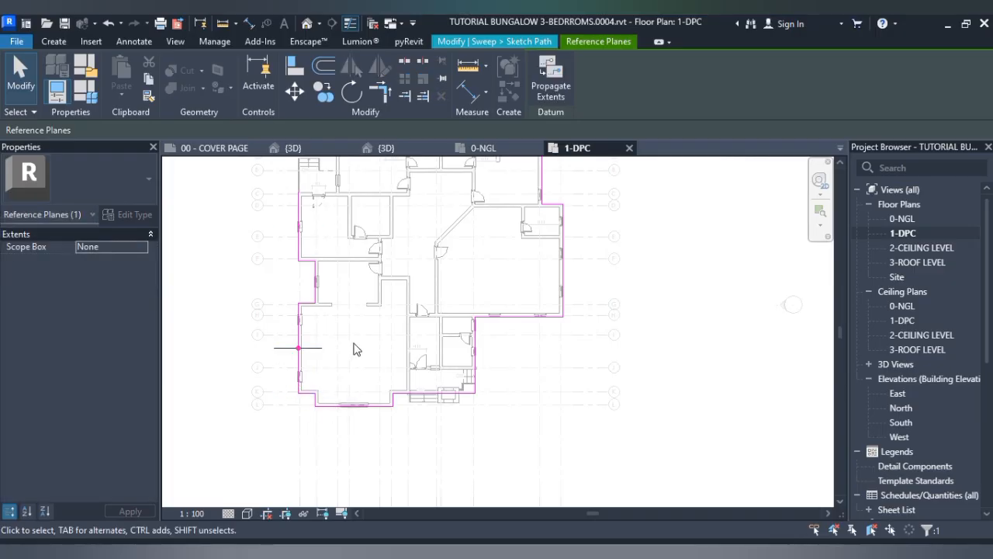
- Finish the sweep path and open the profile sketch for editing in the South elevation
left_click(545, 92)
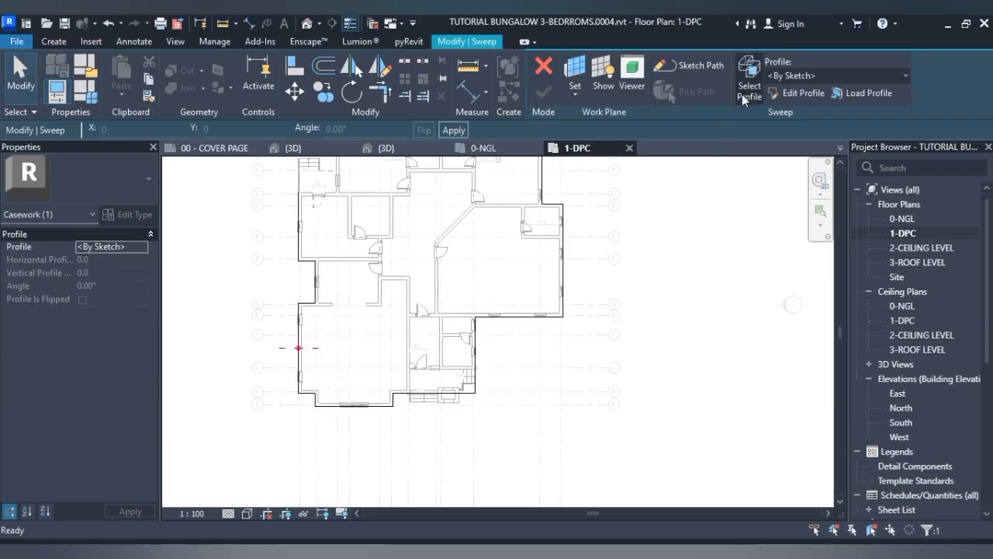
left_click(801, 93)
left_click(432, 177)
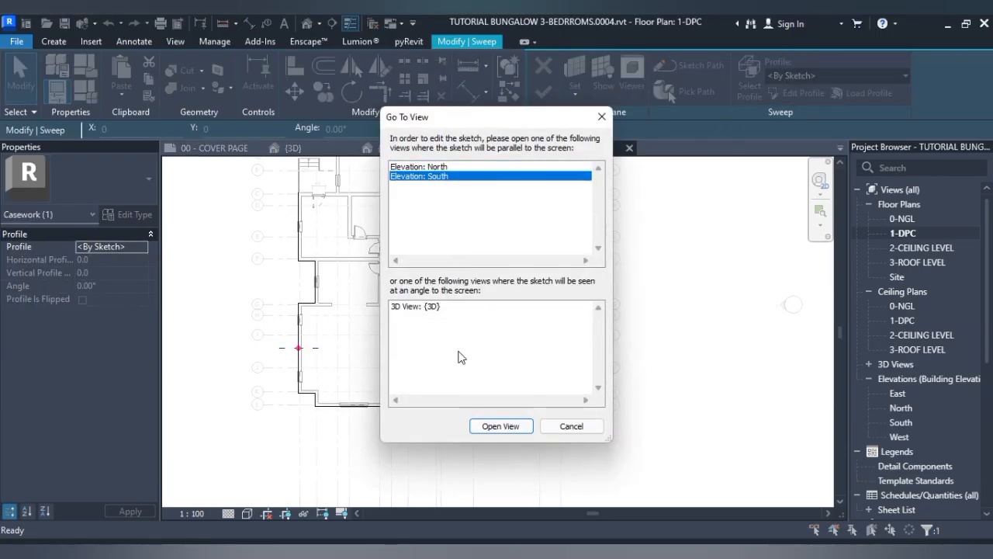
left_click(492, 428)
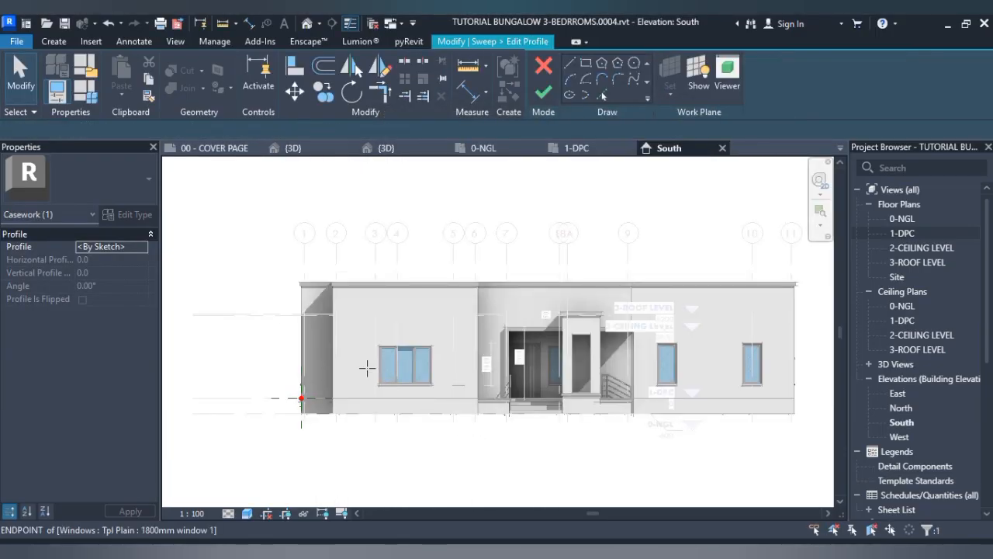
- Sketch a closed rectangular profile 200 mm high and about 120 mm wide, projecting outward from the west wall face at 1-DPC level
scroll(295, 404, "up", 6)
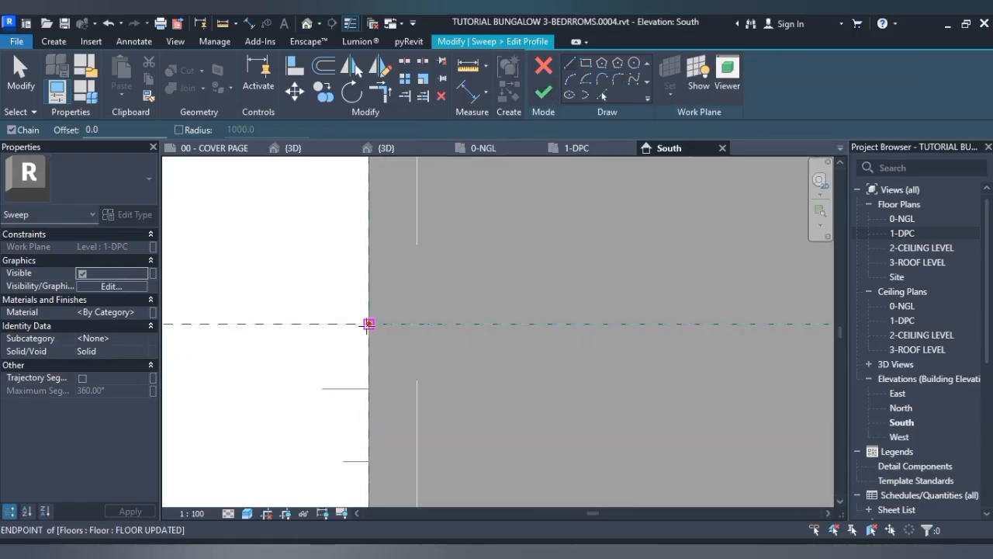
left_click(369, 324)
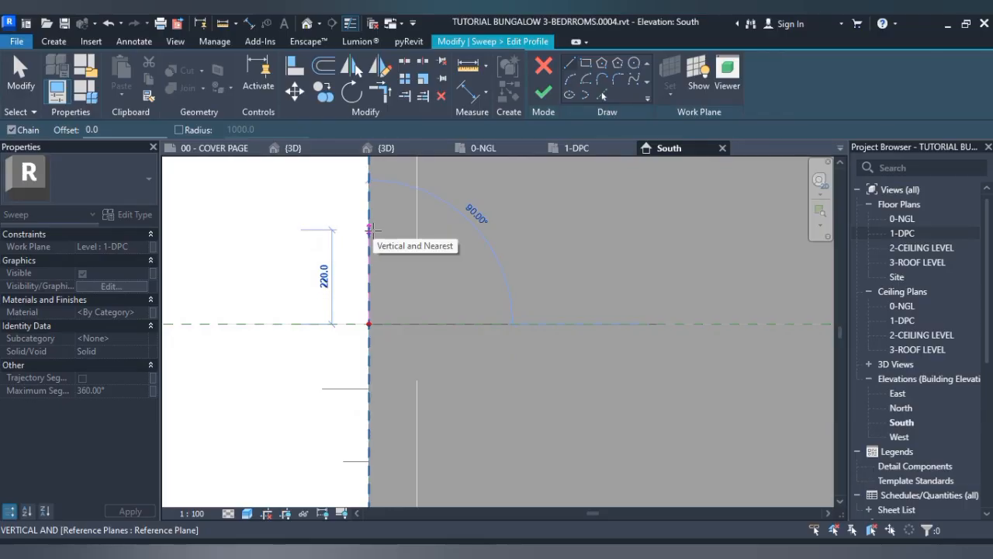
scroll(371, 231, "down", 3)
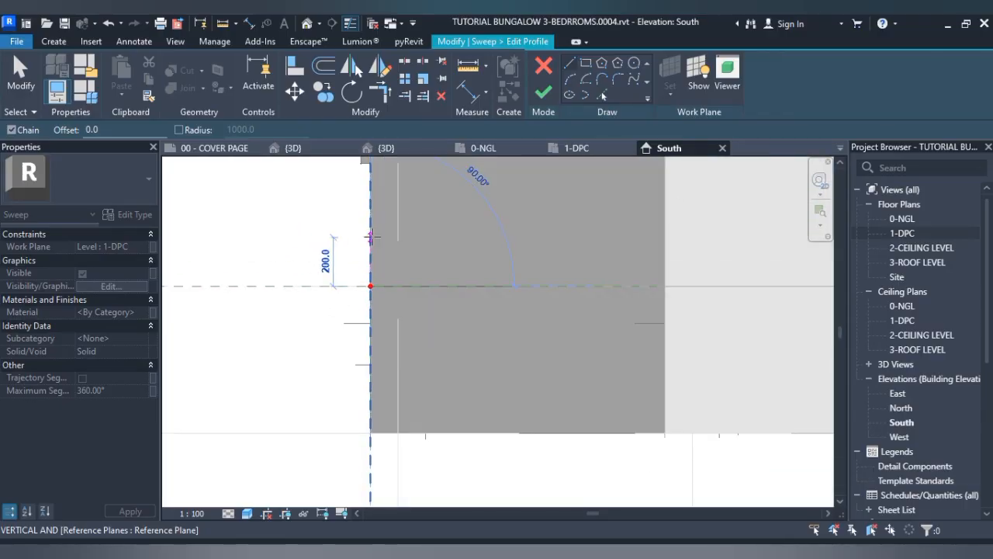
left_click(371, 237)
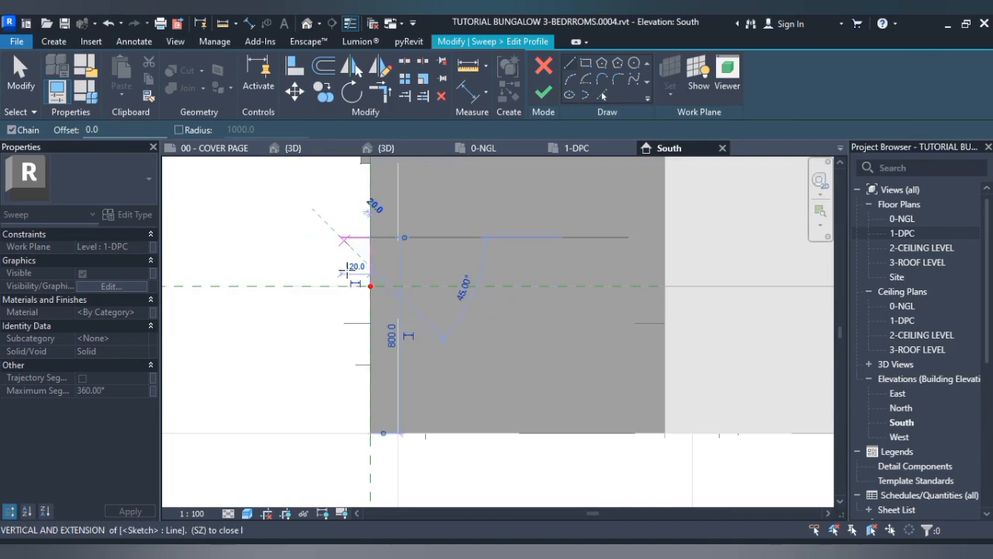
left_click(342, 237)
left_click(342, 285)
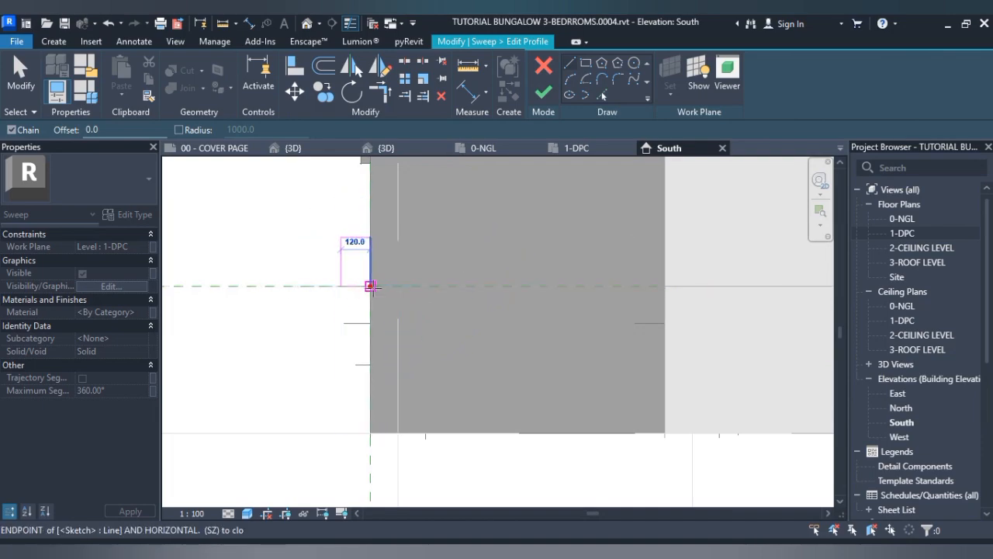
left_click(371, 286)
key("Escape")
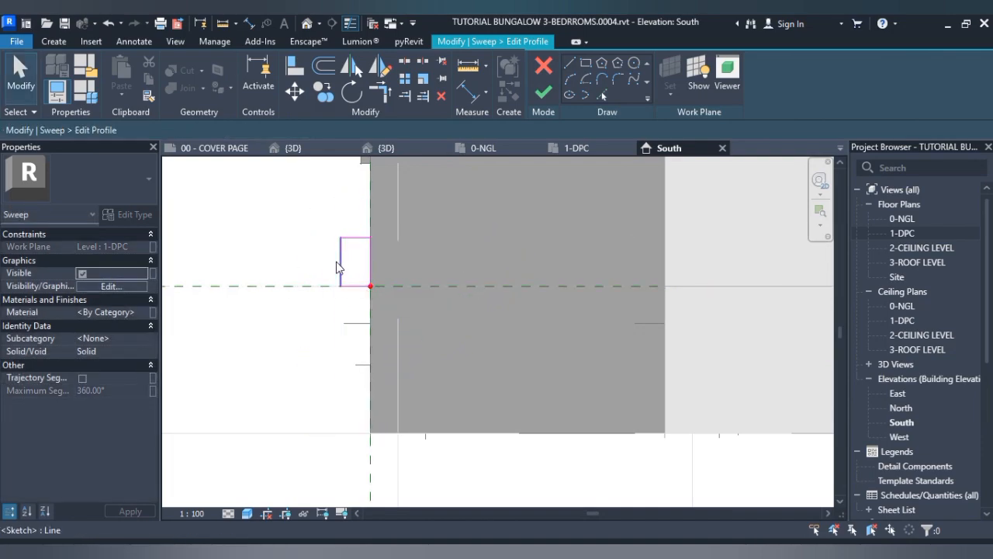
- Set the rectangular profile's width to 100 mm and finish both the profile and the sweep
left_click(341, 264)
left_click(354, 198)
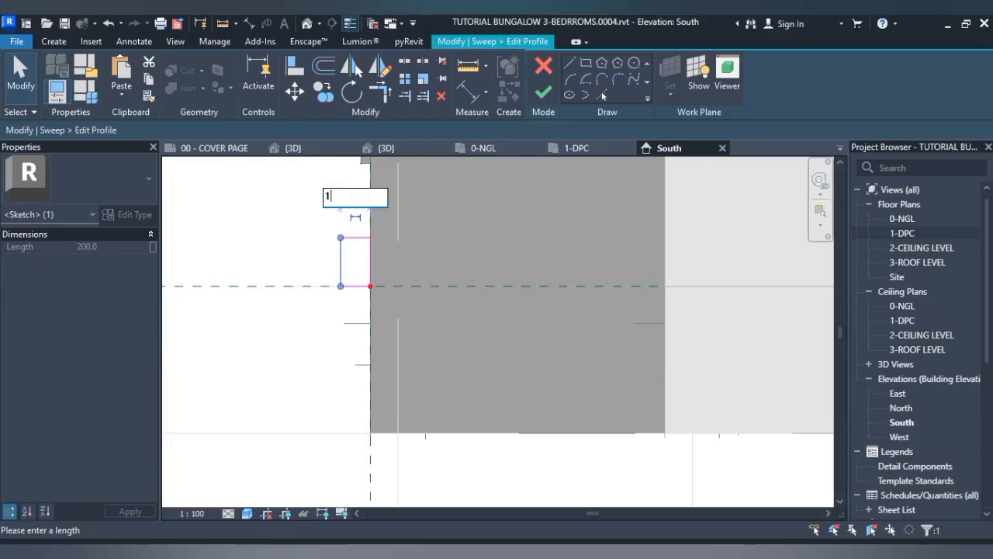
type("100")
key("Return")
left_click(279, 222)
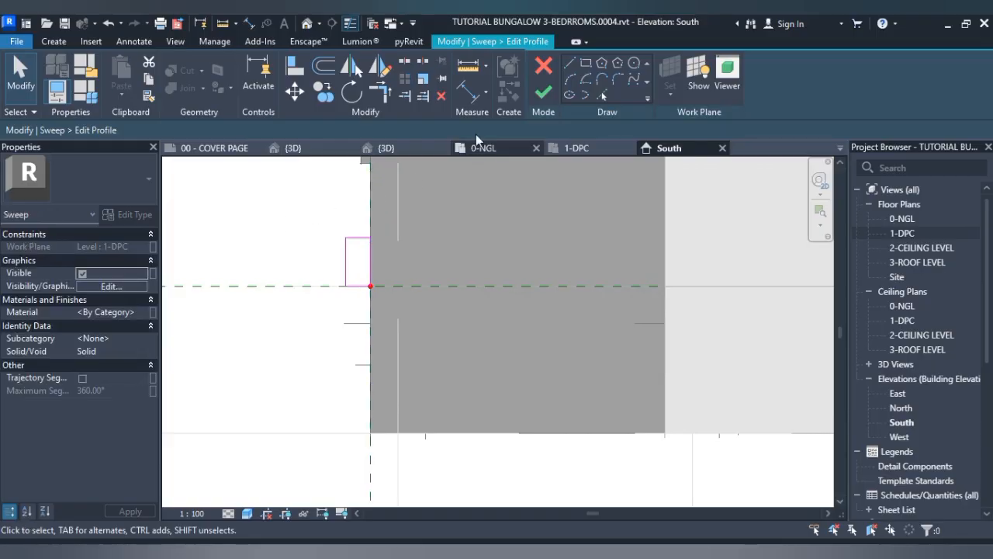
left_click(541, 95)
left_click(541, 95)
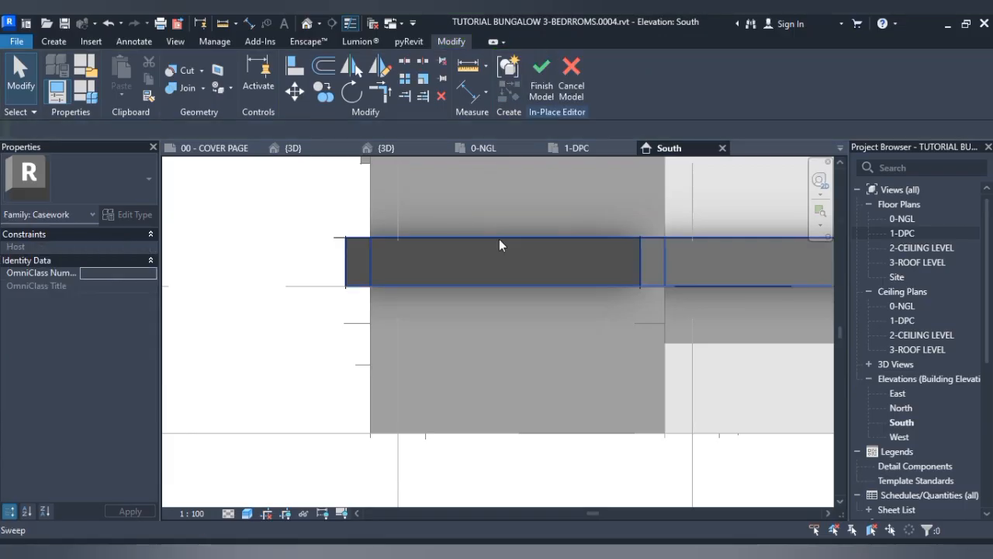
- Move the new sweep vertically from 1-DPC up the facade to just above the 3-ROOF LEVEL line, below the parapet cap
left_click(501, 240)
scroll(505, 241, "down", 8)
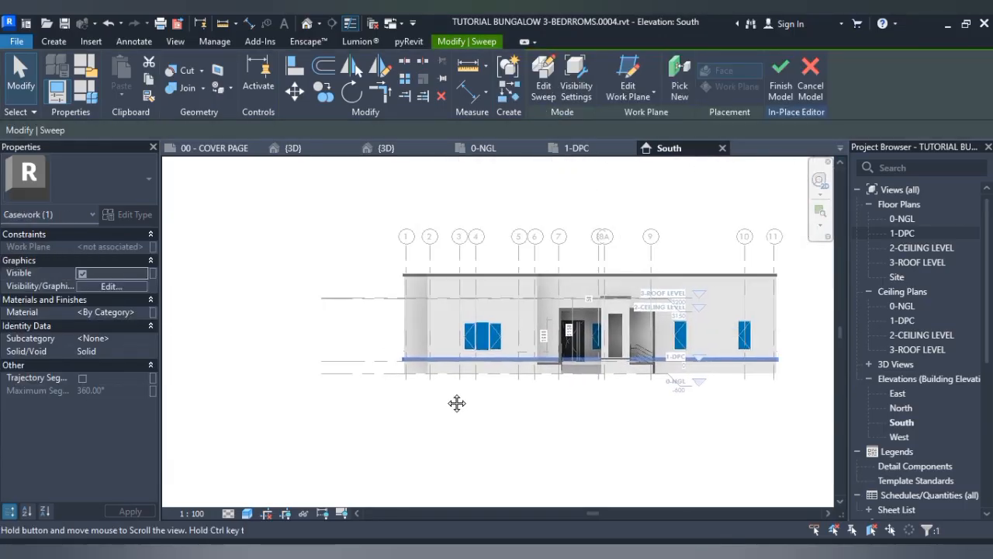
middle_click_drag(457, 401, 385, 377)
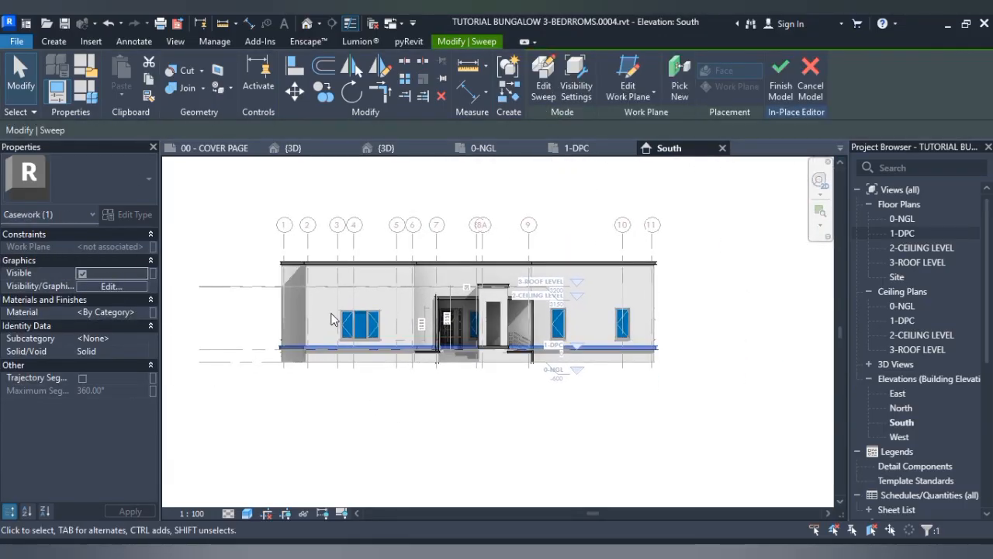
scroll(289, 326, "up", 7)
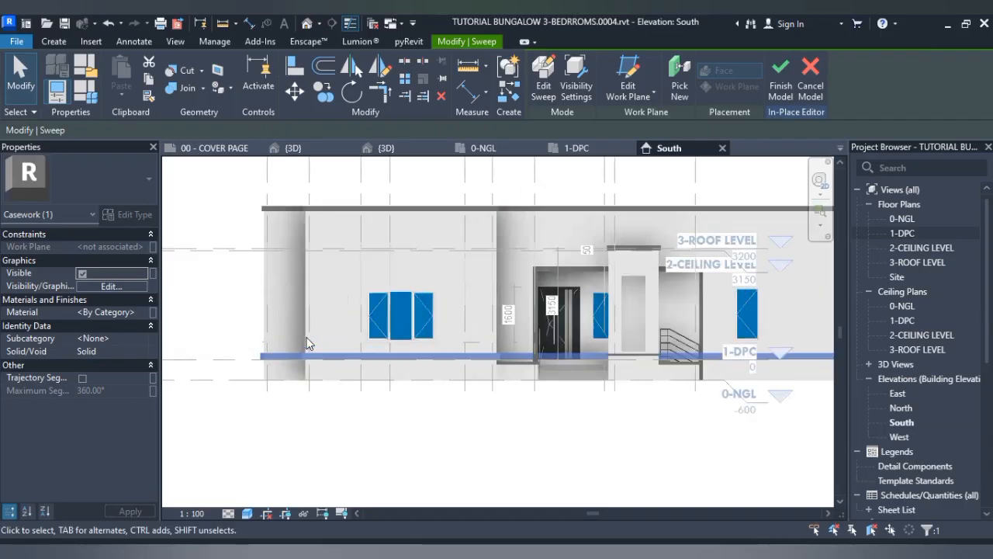
scroll(258, 375, "down", 7)
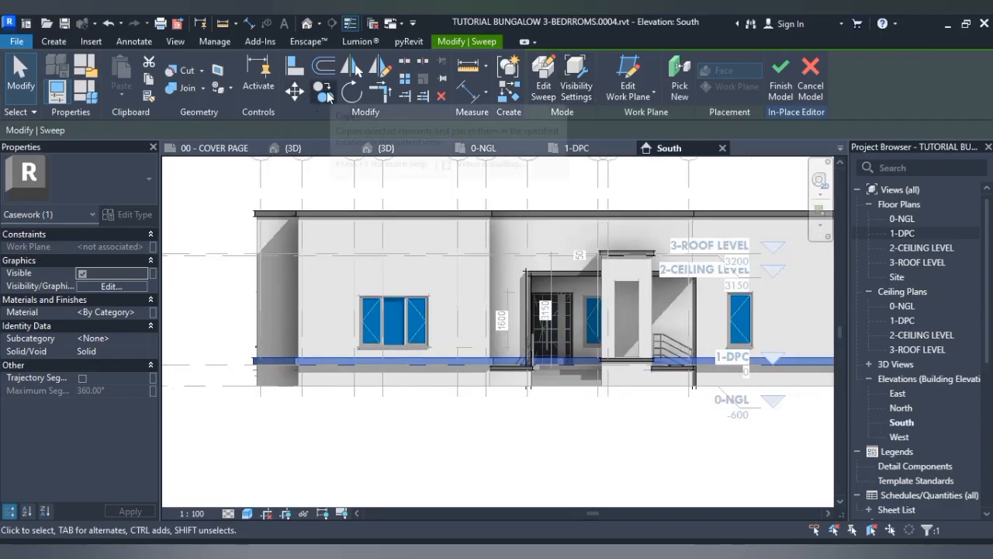
left_click(388, 242)
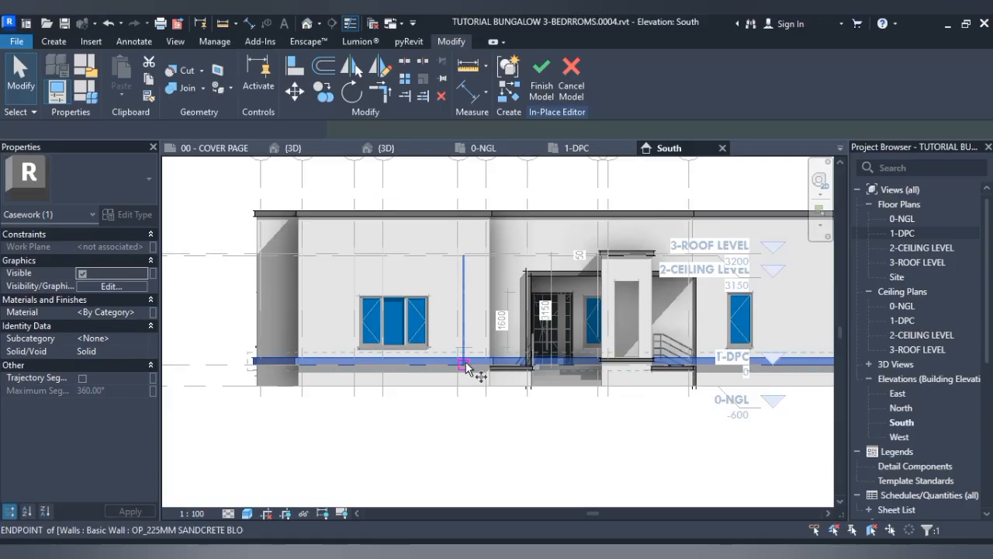
key("m")
key("v")
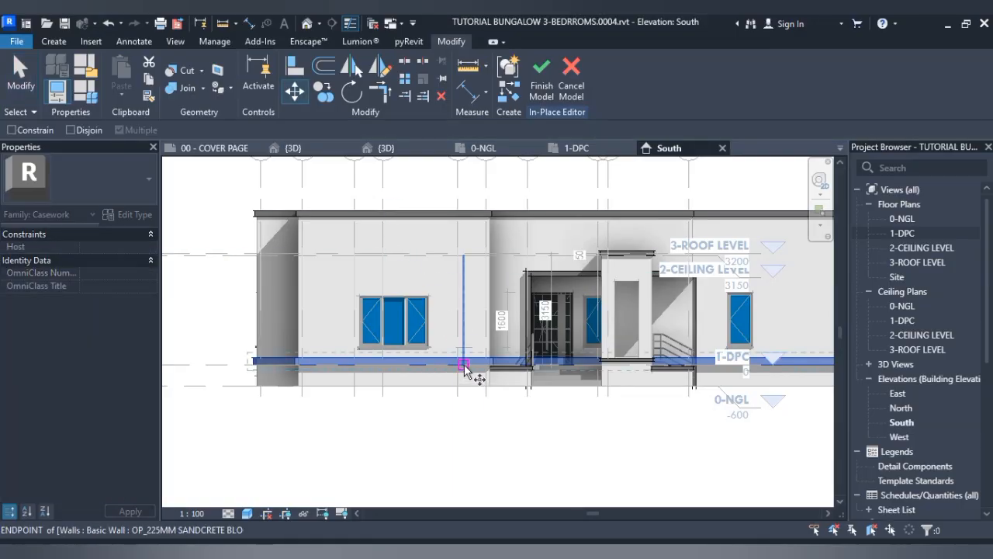
left_click(464, 365)
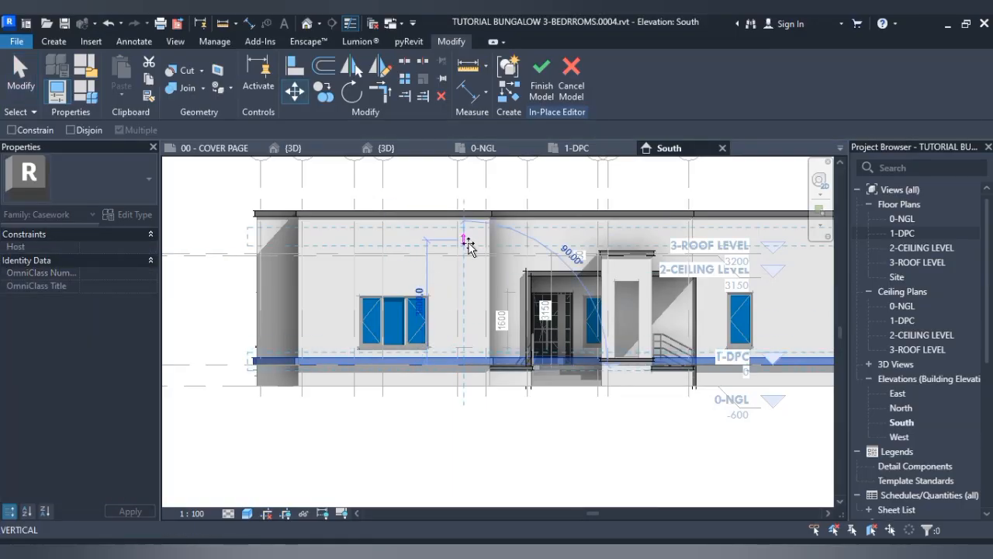
left_click(467, 244)
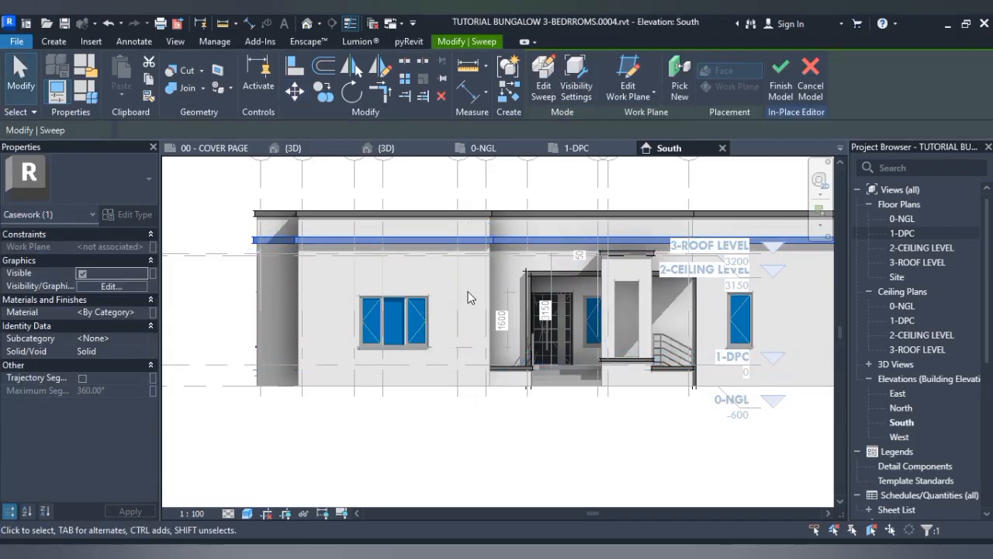
key("Escape")
- Open the raised sweep's path sketch for editing in the 3D view, facing the recessed part of the west wall
scroll(467, 294, "down", 4)
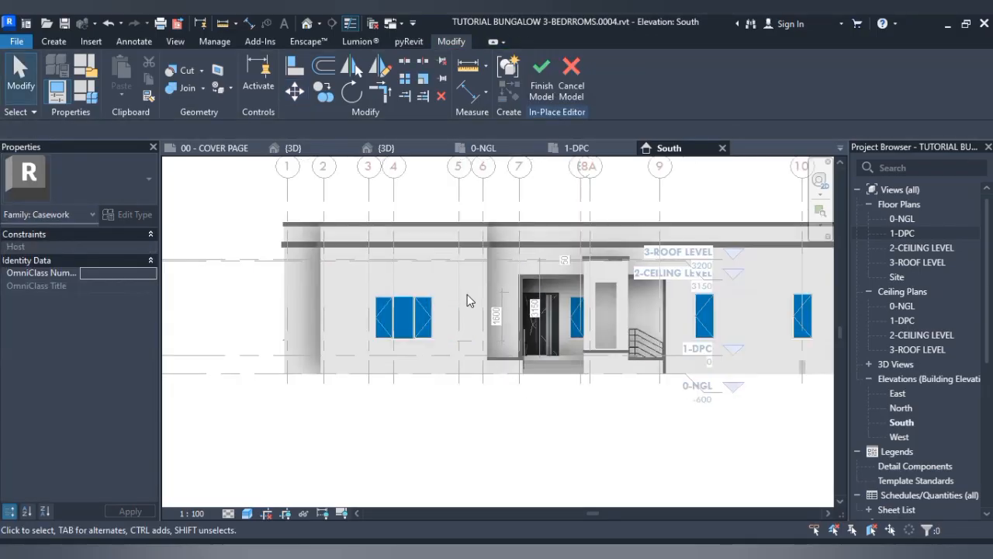
middle_click_drag(611, 322, 576, 365)
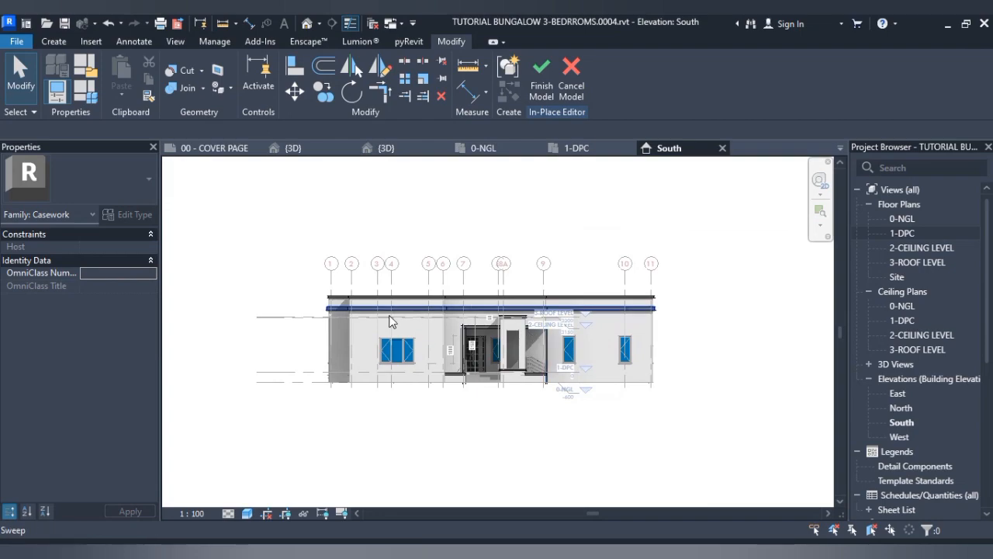
left_click(310, 149)
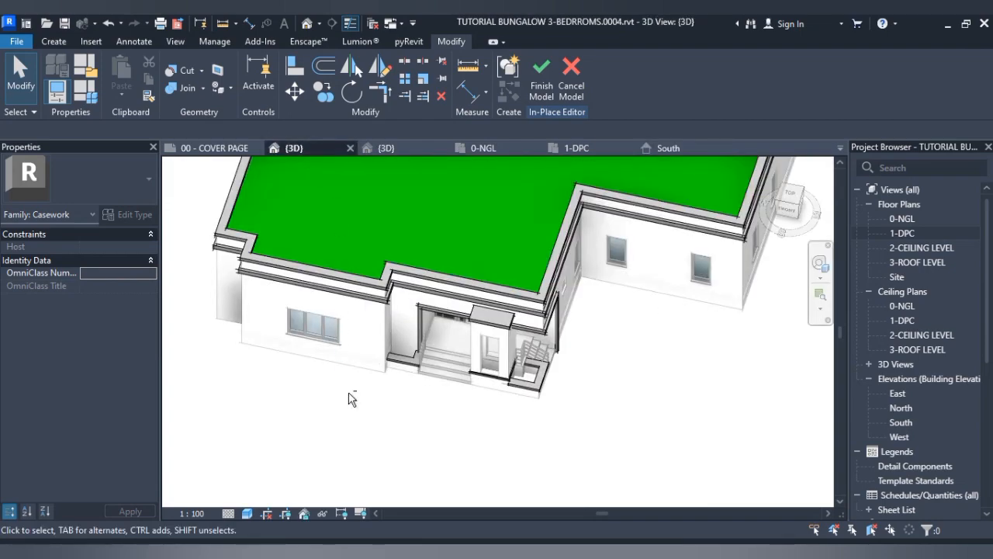
middle_click_drag(348, 398, 634, 285, "shift")
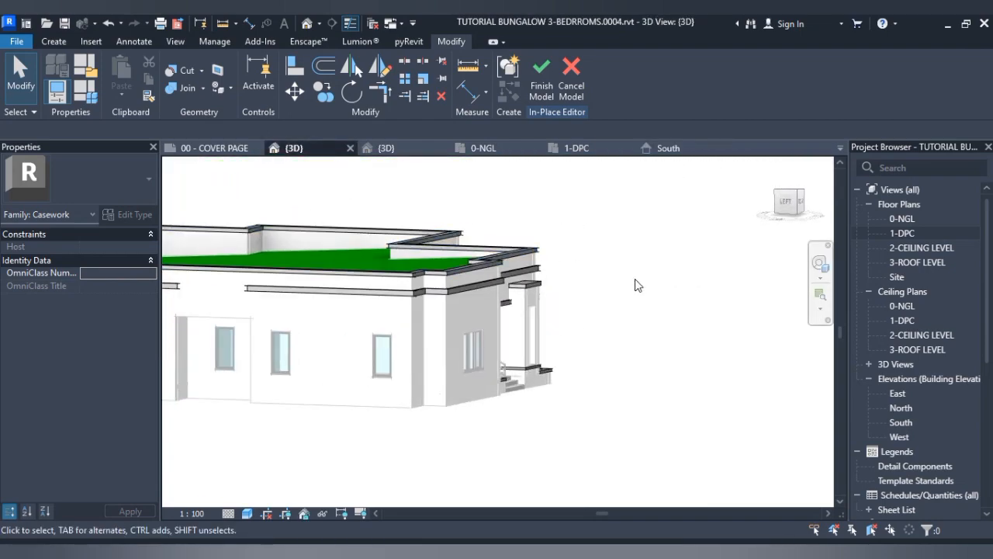
scroll(633, 288, "down", 2)
scroll(306, 298, "up", 4)
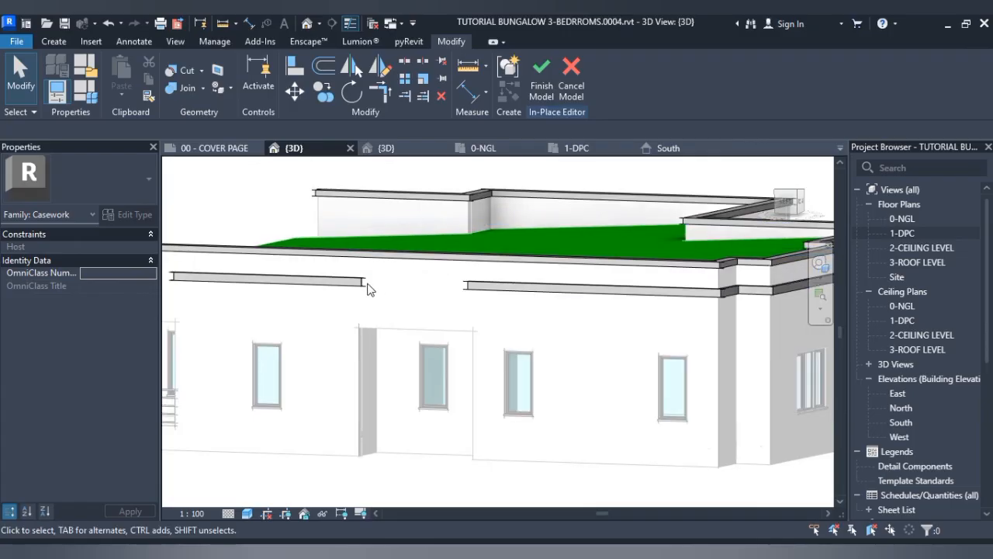
left_click(363, 281)
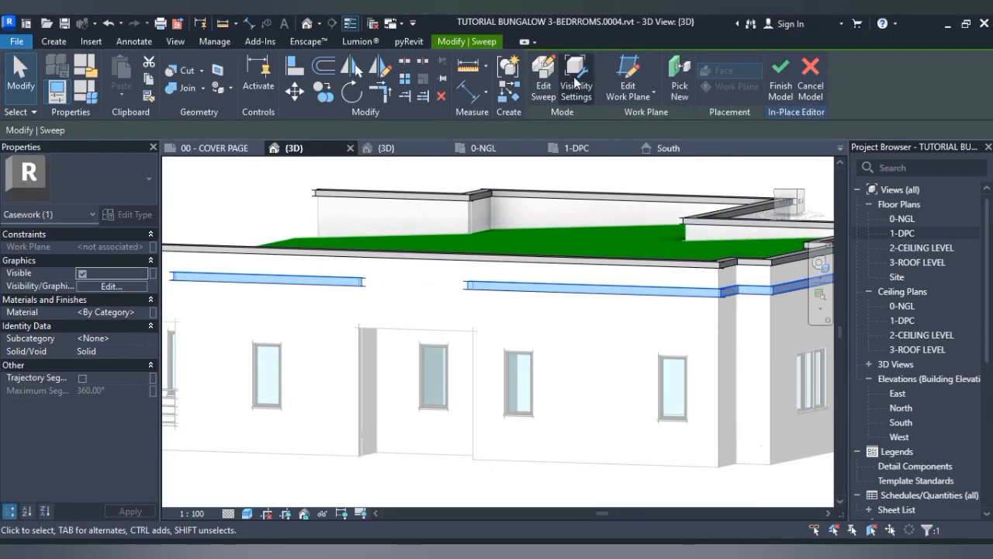
left_click(544, 81)
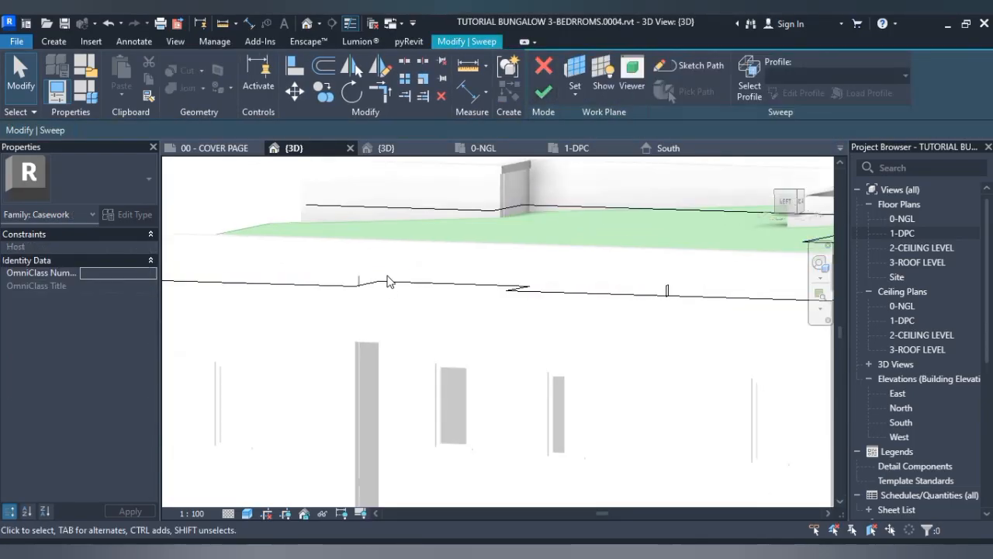
left_click(675, 66)
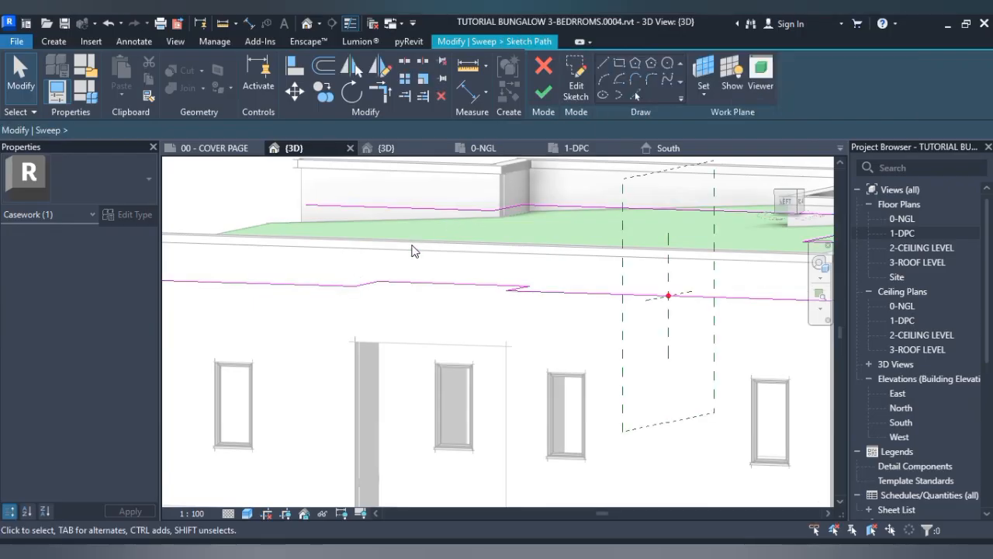
- Delete the three path lines that follow the recess in the west wall: its back line and both short returns
left_click(419, 279)
key("Delete")
scroll(375, 283, "up", 2)
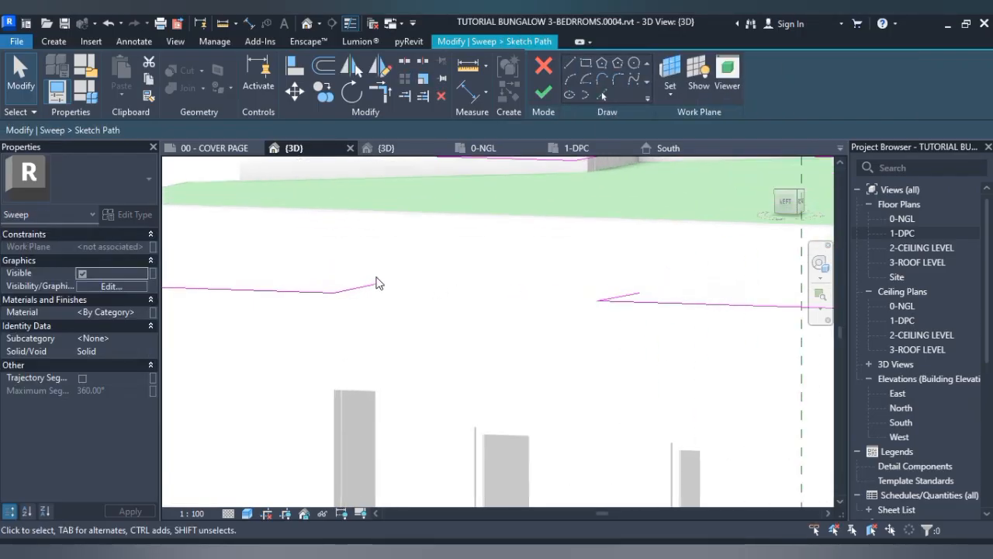
left_click(370, 286)
key("Delete")
left_click(635, 293)
key("Delete")
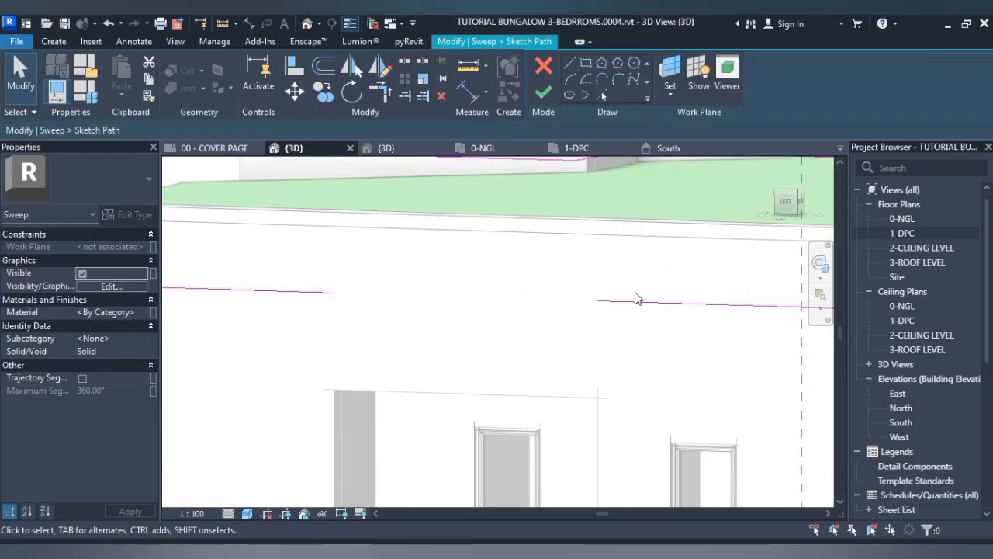
- Join the two remaining west wall path lines into one straight run across the recess, and finish the path and sweep
key("t")
key("r")
left_click(667, 304)
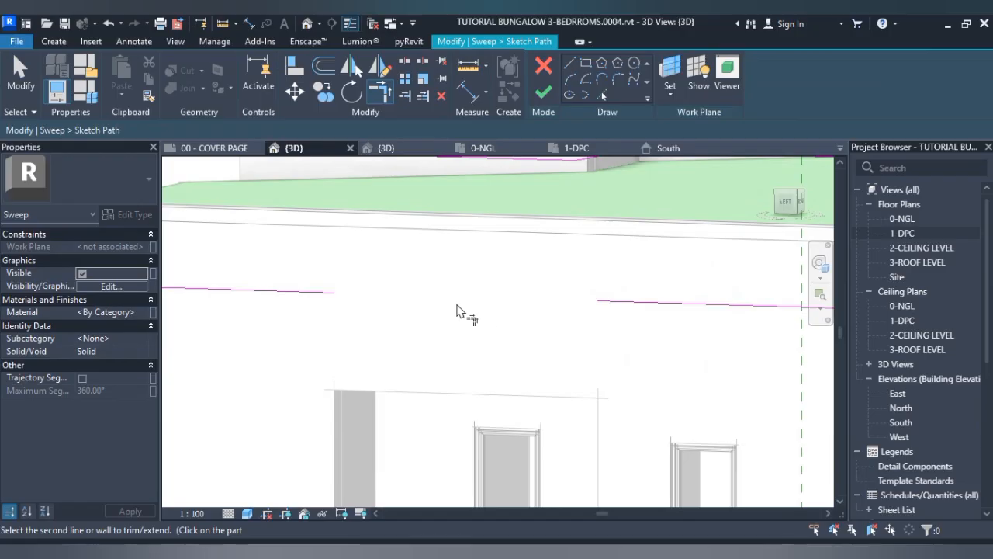
left_click(330, 291)
left_click(543, 91)
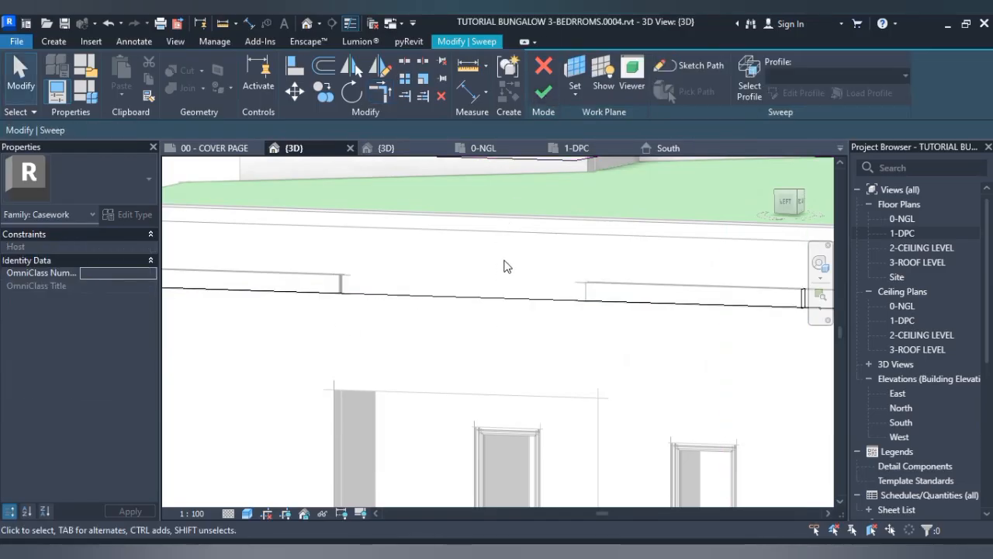
left_click(543, 91)
- Open the raised sweep's path for editing and stretch the west wall path line to the wall's rear corner above the back steps
scroll(483, 337, "down", 5)
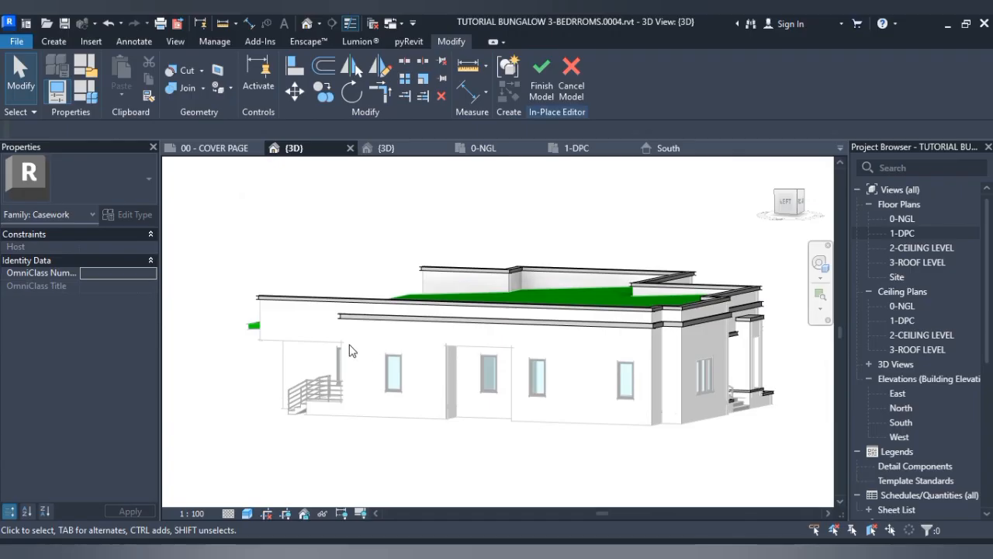
left_click(366, 317)
middle_click_drag(367, 317, 560, 340, "shift")
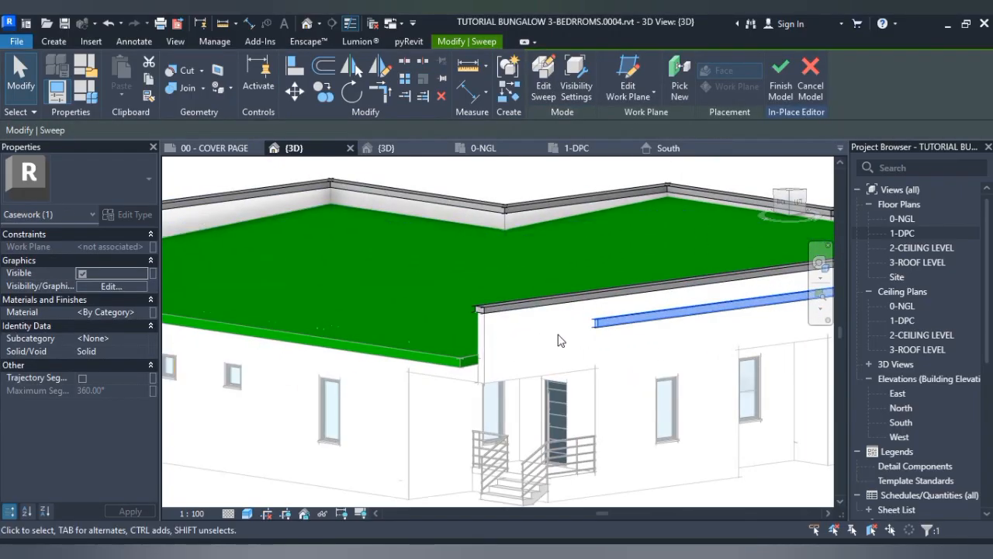
left_click(552, 90)
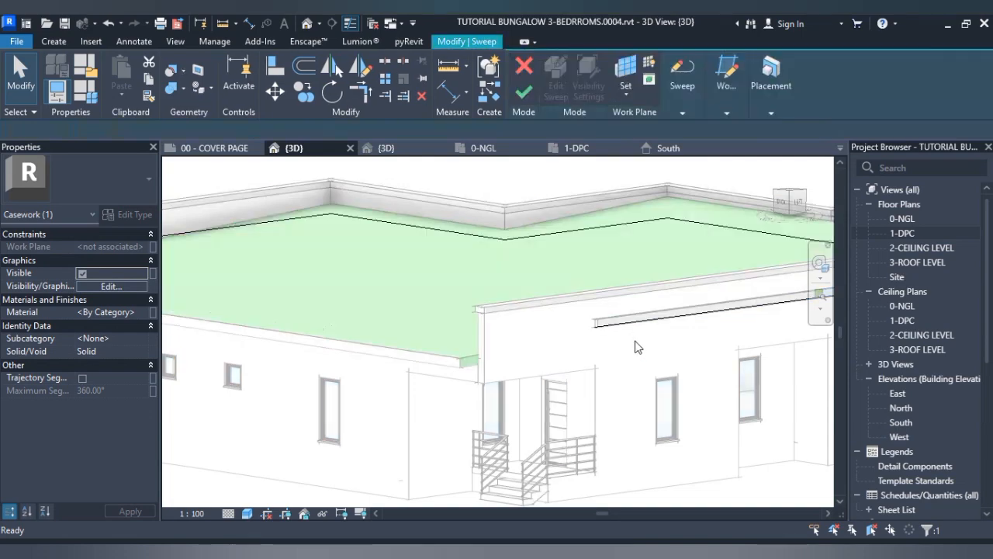
left_click(679, 68)
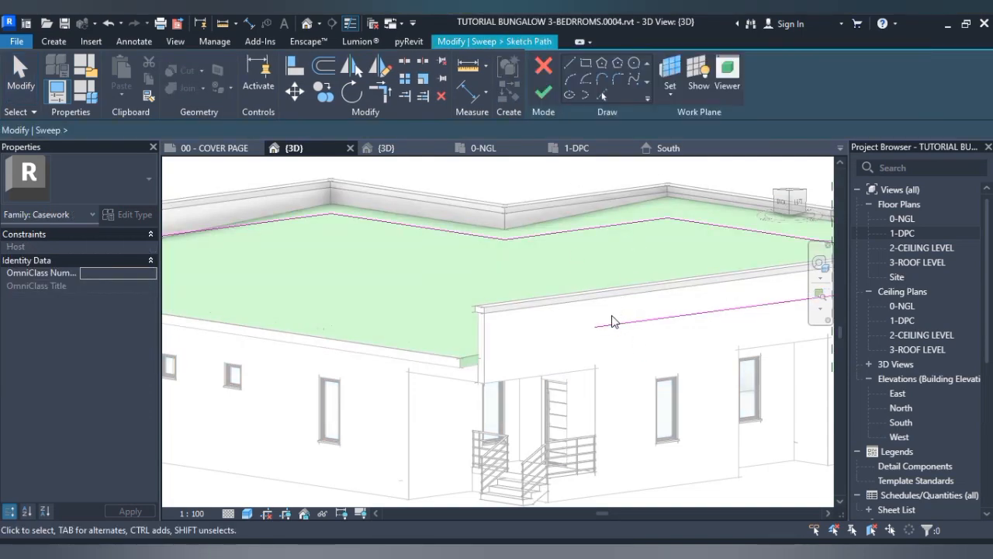
left_click(602, 325)
left_click_drag(595, 328, 484, 342)
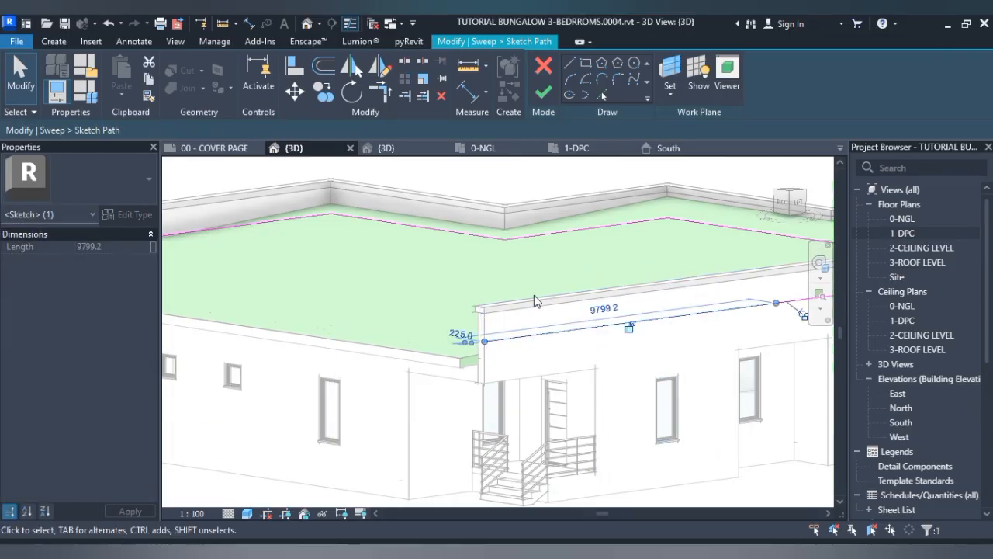
left_click(553, 261)
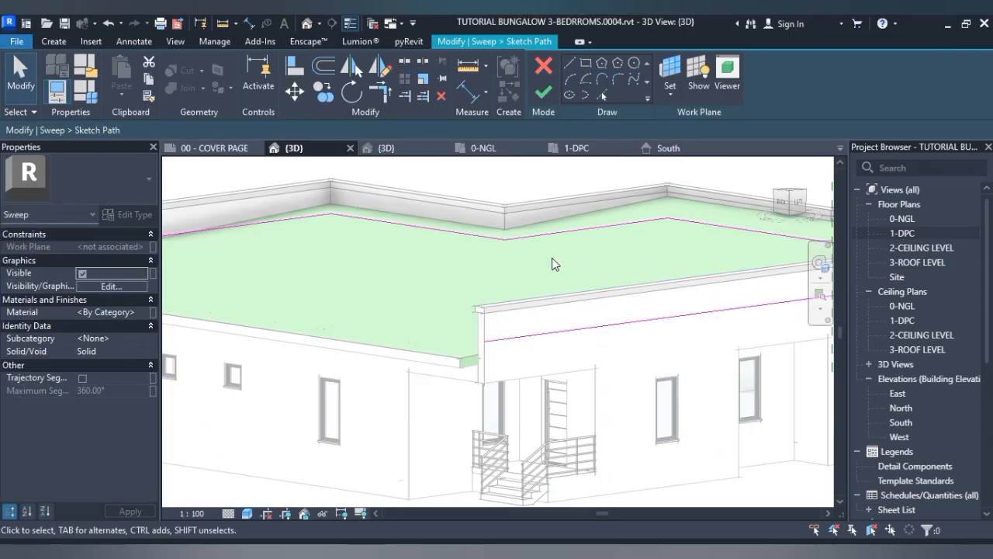
- Examine the extended sweep path against the walls in the 1-DPC floor plan and the 3D view
left_click(576, 148)
scroll(404, 215, "down", 3)
scroll(362, 268, "up", 6)
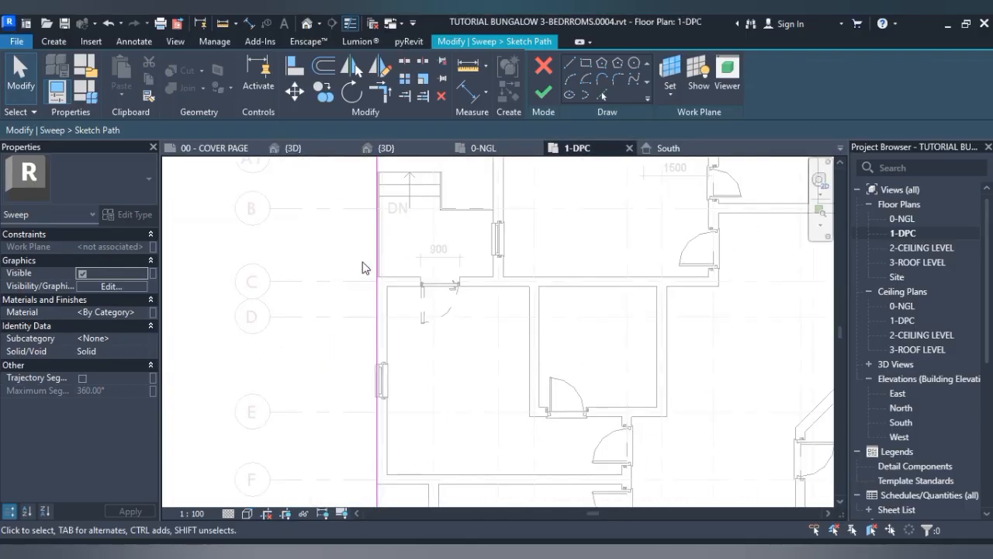
scroll(387, 263, "down", 3)
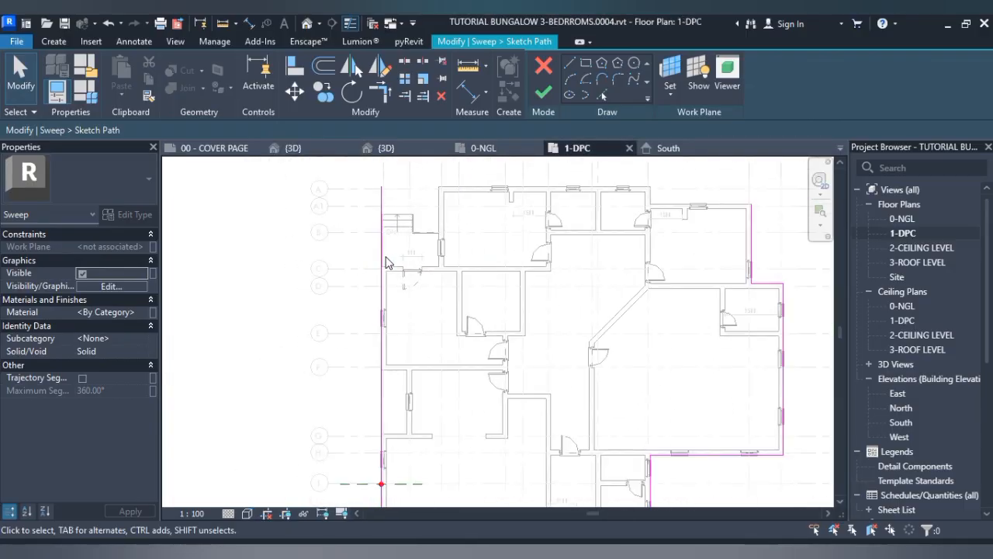
scroll(387, 263, "down", 1)
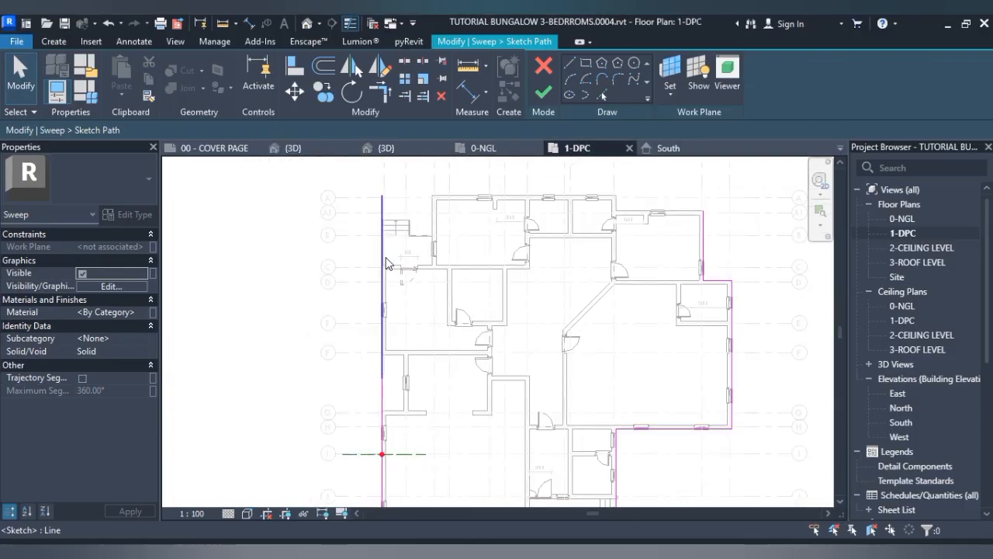
left_click(317, 149)
scroll(325, 188, "down", 4)
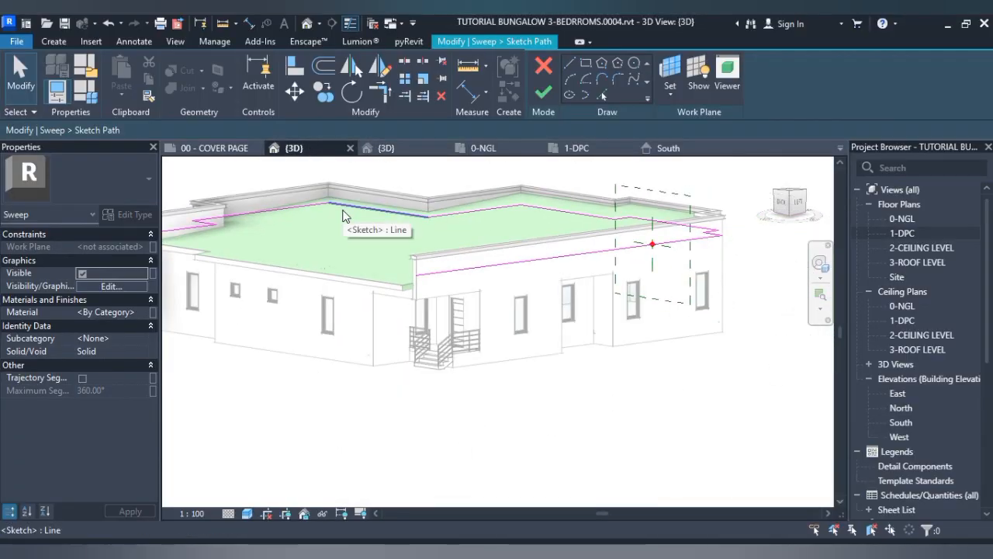
left_click(576, 148)
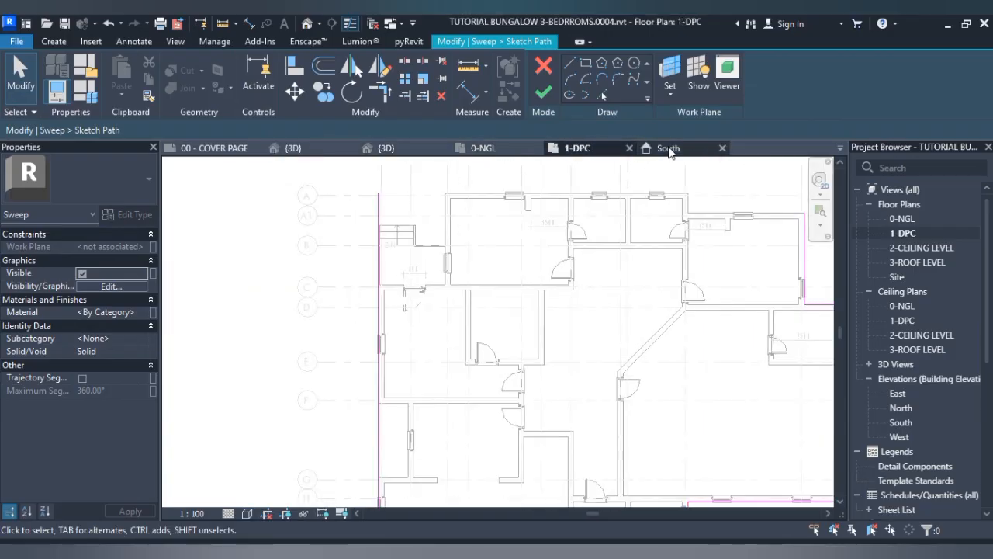
- Open the 2-CEILING LEVEL floor plan and select the west wall path line, framing its end near grid A
double_click(916, 246)
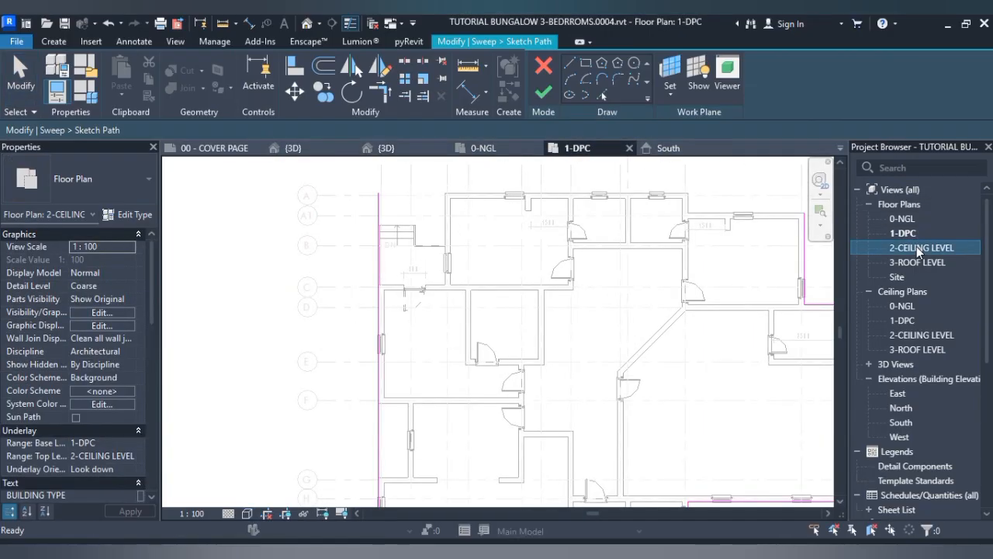
scroll(392, 201, "up", 3)
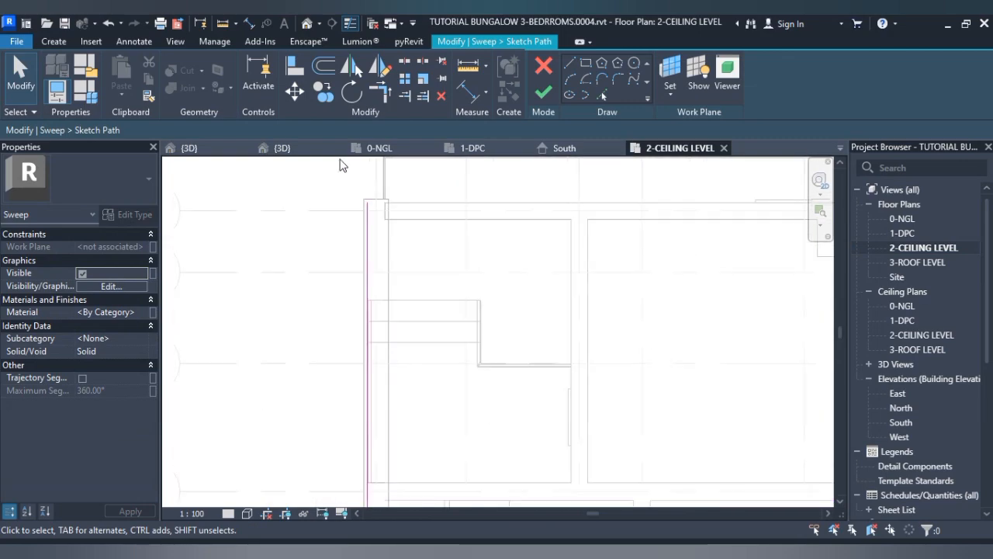
scroll(388, 291, "down", 5)
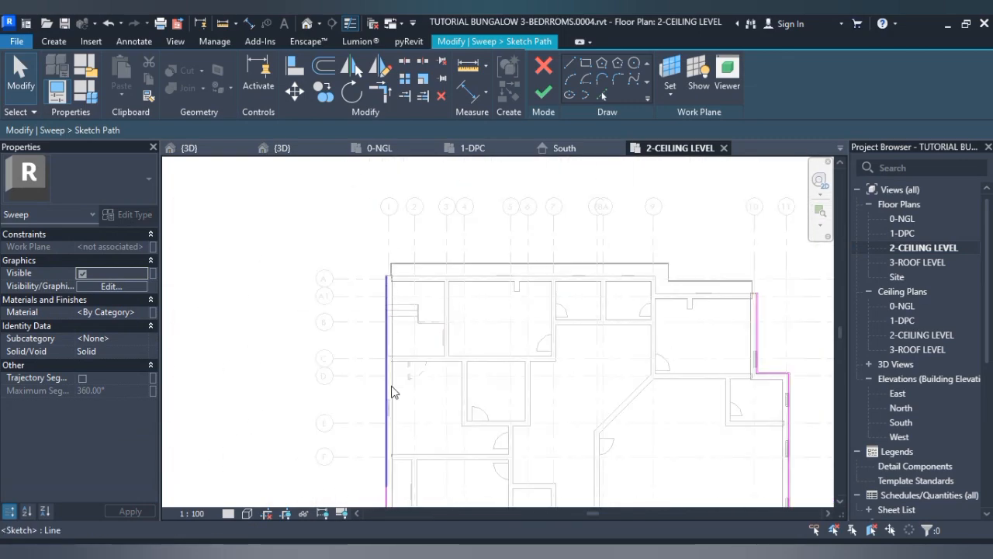
left_click(388, 412)
scroll(384, 465, "up", 3)
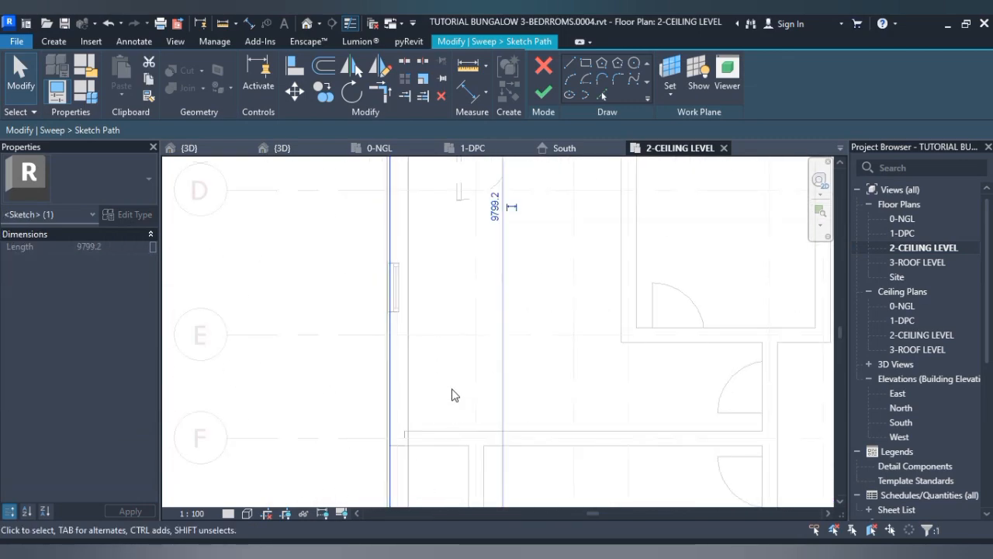
scroll(452, 391, "down", 1)
mouse_move(452, 415)
middle_mouse_down()
mouse_move(506, 155)
mouse_move(472, 509)
middle_mouse_up()
middle_click_drag(474, 326, 471, 501)
scroll(399, 186, "up", 4)
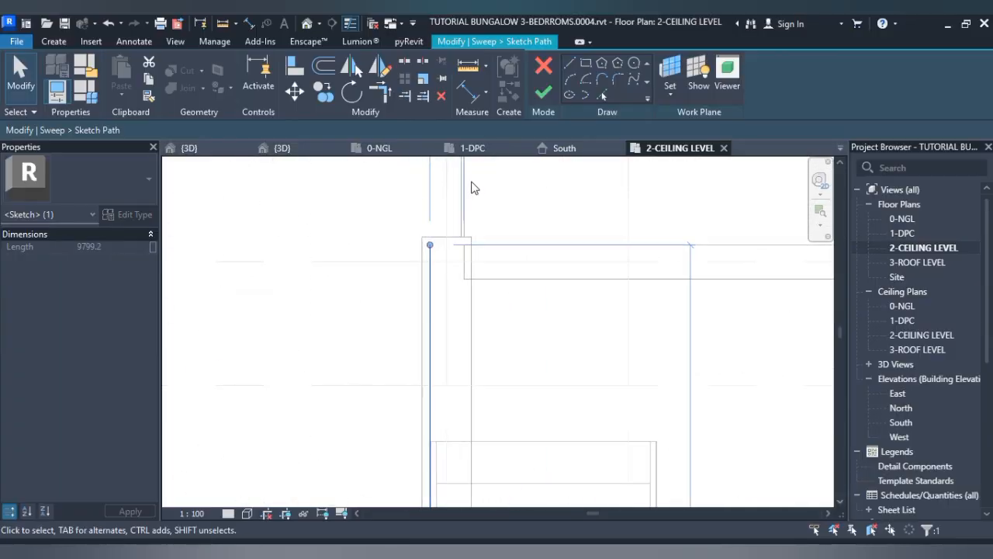
- Pick the west parapet wall's end edge as a new path line and trim it to a corner with the west path line
left_click(603, 94)
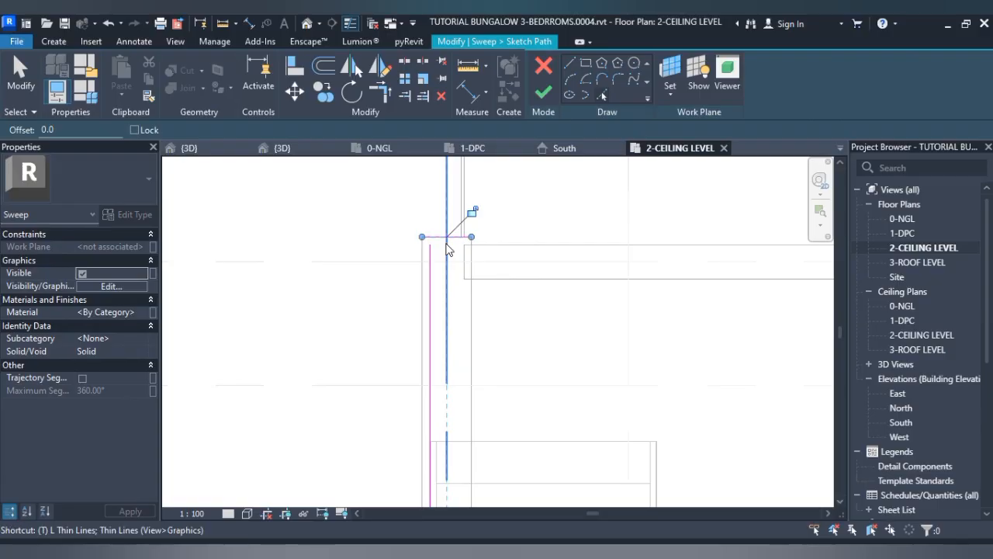
key("t")
key("r")
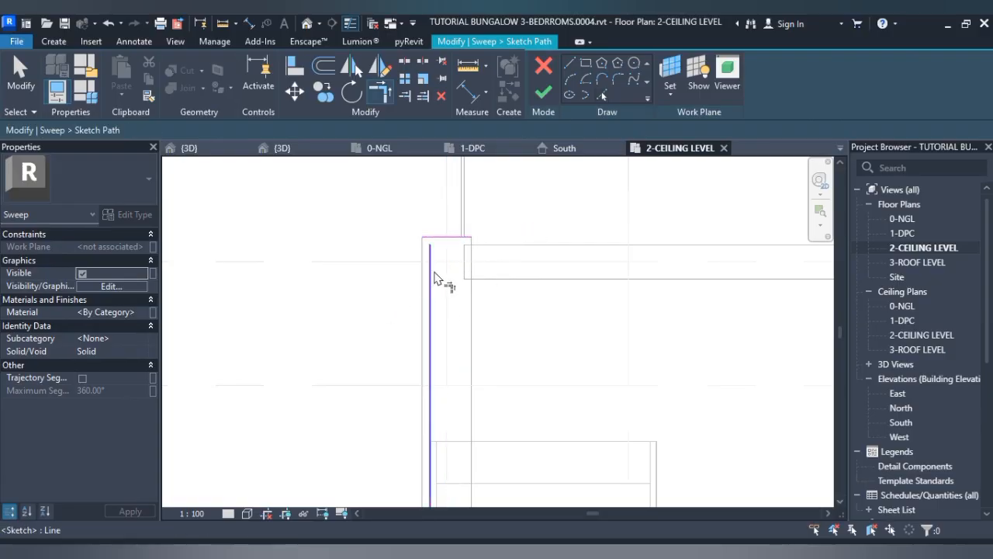
left_click(433, 271)
left_click(447, 239)
- Pick the end edge of the east parapet wall near grid 10 as a path line and trim it to the east path line
scroll(459, 317, "down", 2)
scroll(459, 317, "down", 4)
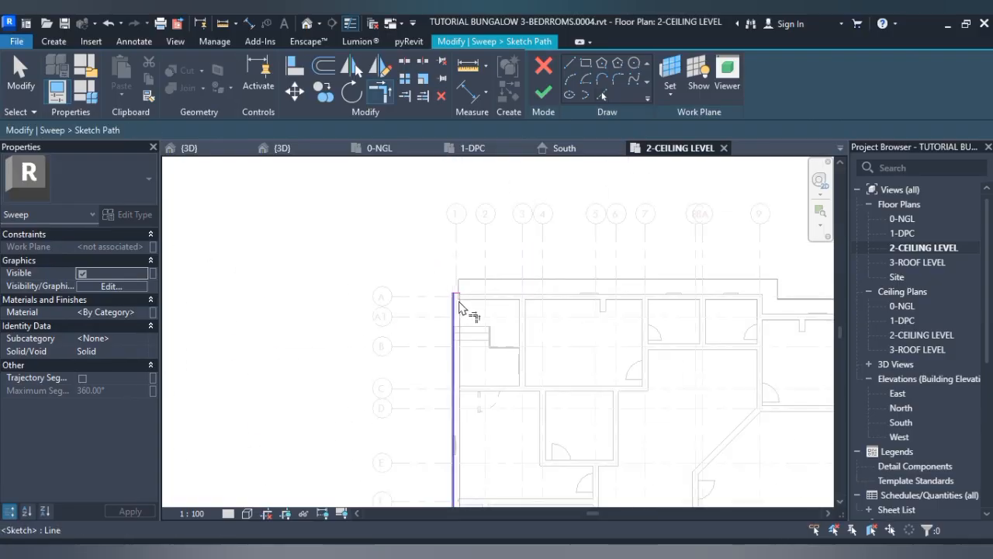
scroll(625, 317, "up", 5)
scroll(666, 296, "up", 3)
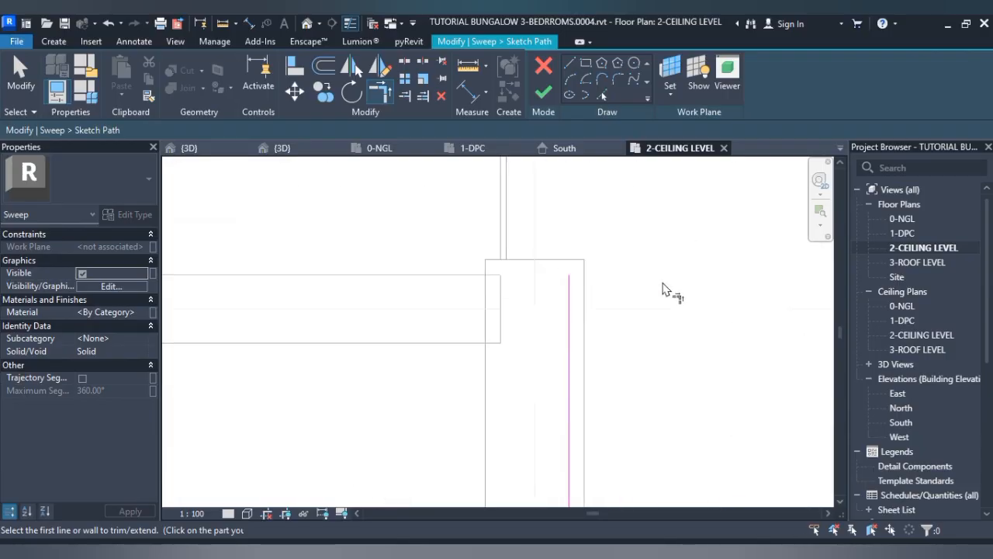
left_click(606, 94)
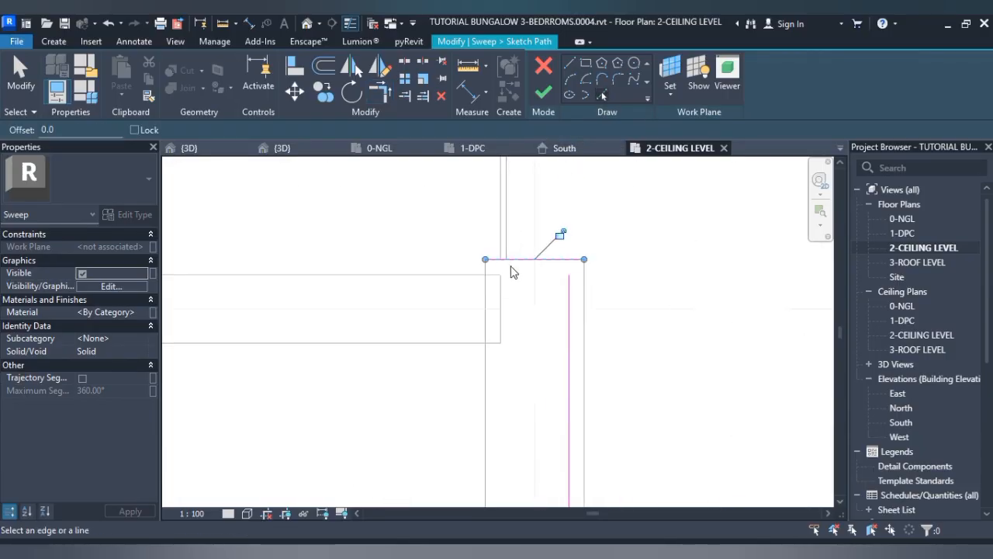
key("t")
key("r")
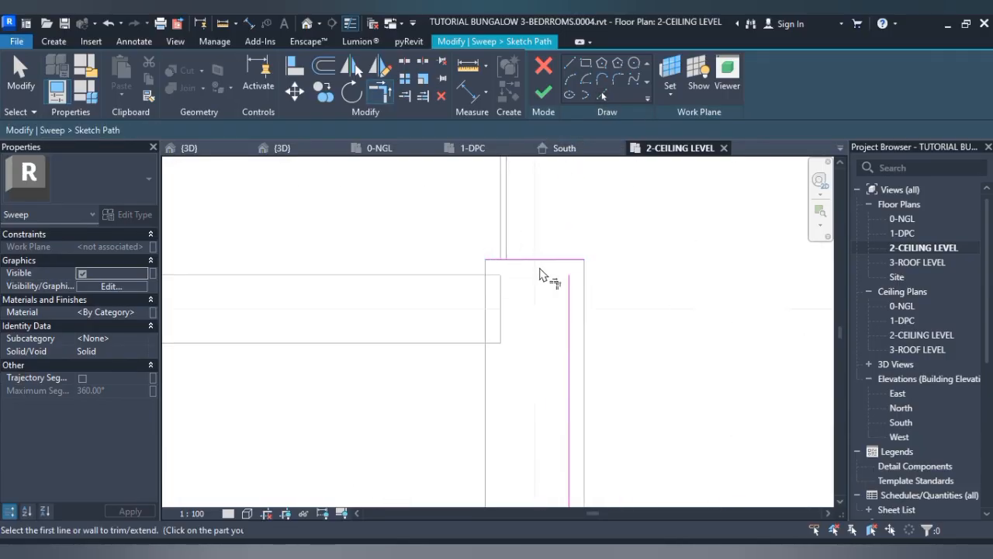
left_click(540, 272)
left_click(571, 295)
- Finish the sweep path and the sweep, and view the completed trim around the building in 3D
left_click(546, 93)
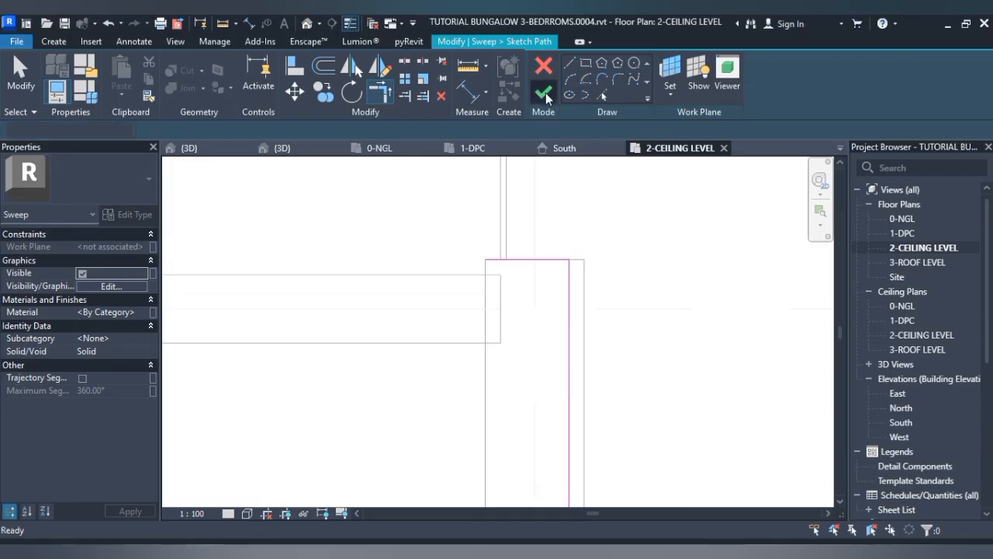
left_click(215, 152)
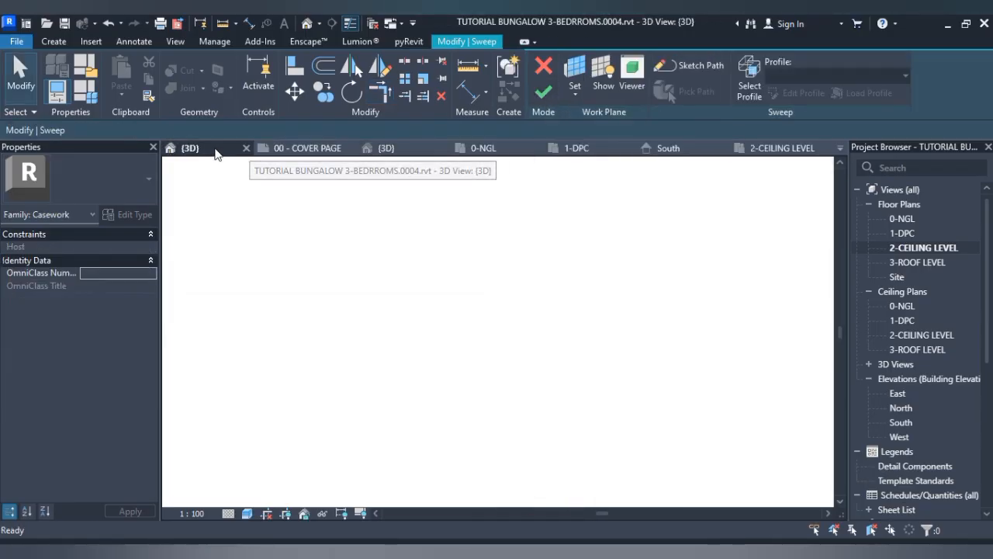
left_click(537, 94)
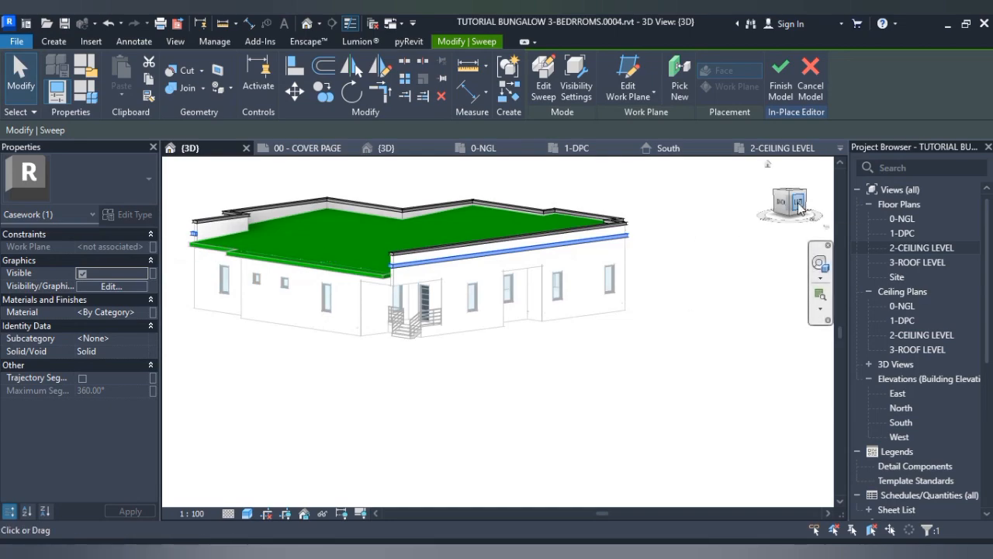
mouse_move(799, 206)
left_mouse_down()
mouse_move(632, 221)
mouse_move(501, 207)
mouse_move(446, 194)
mouse_move(439, 182)
mouse_move(530, 205)
mouse_move(539, 217)
left_mouse_up()
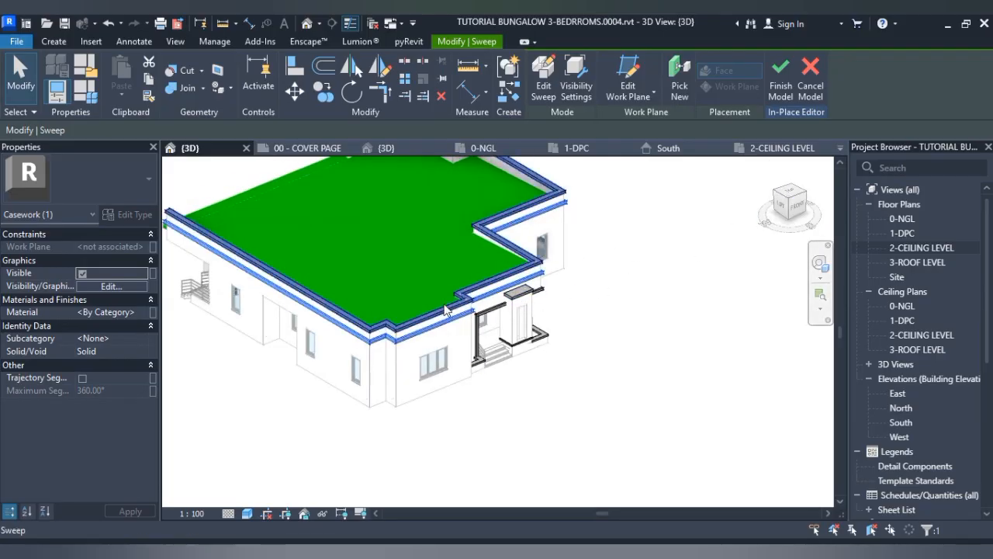
scroll(361, 351, "up", 3)
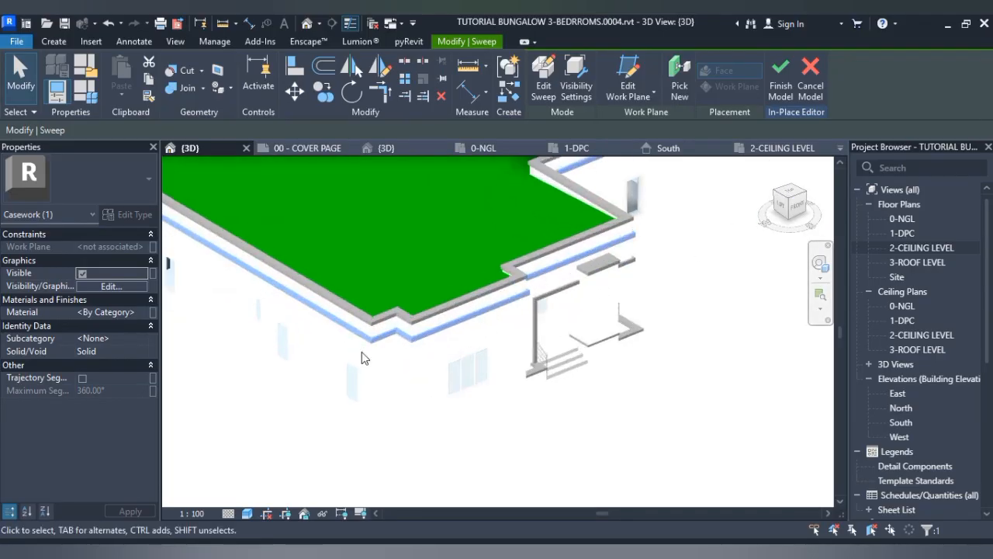
- Face the 3D view to the front, close the 2-CEILING LEVEL plan, and open the South elevation
left_click(799, 210)
left_click(824, 148)
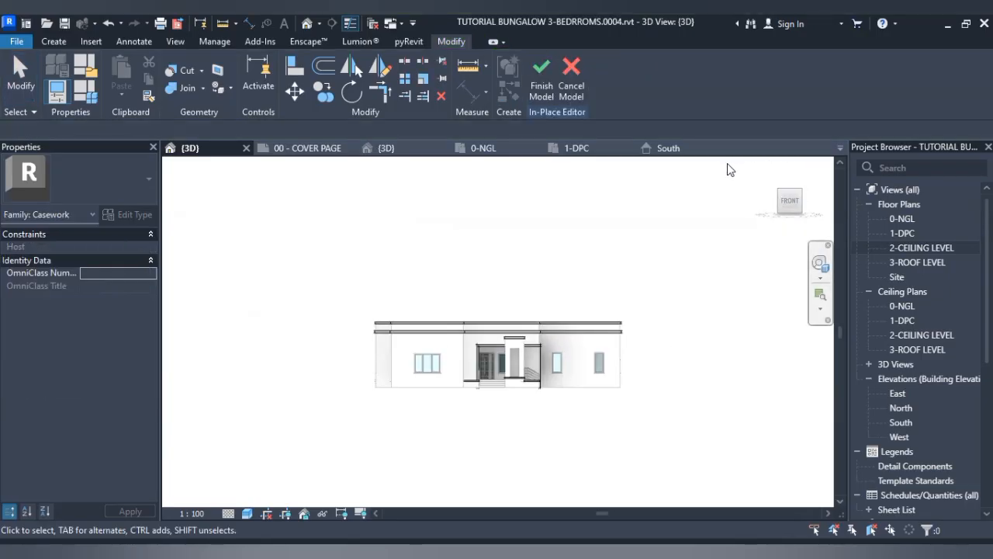
left_click(723, 148)
scroll(464, 340, "up", 5)
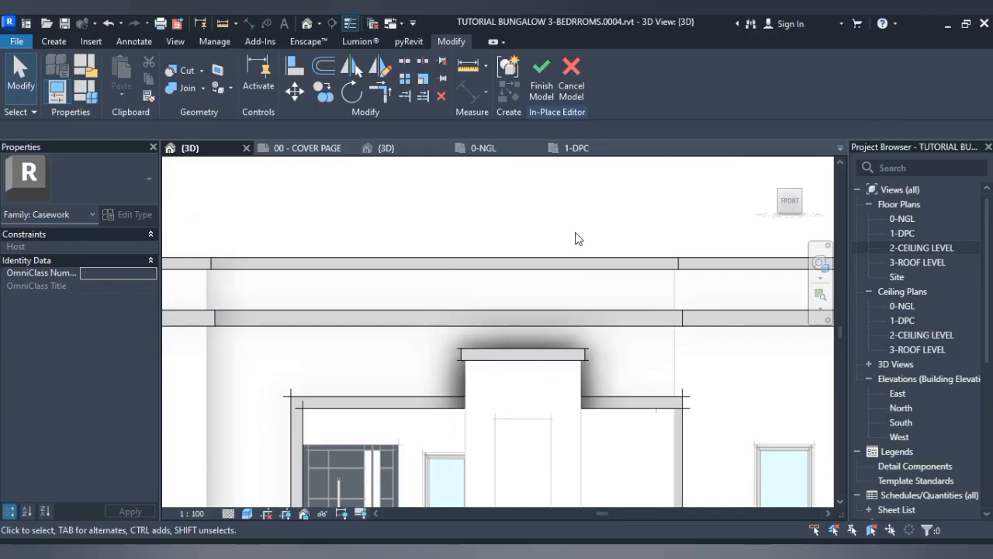
left_click(903, 422)
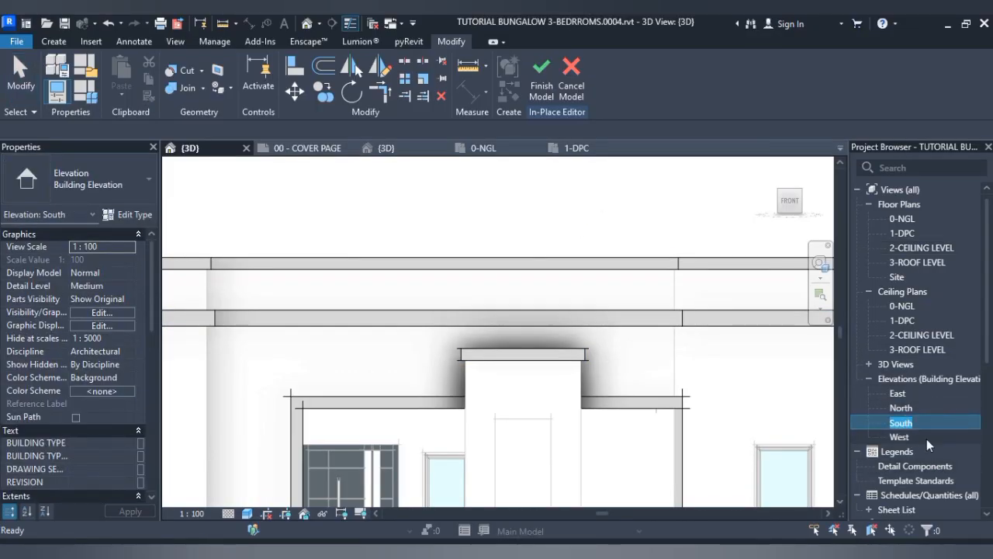
double_click(935, 422)
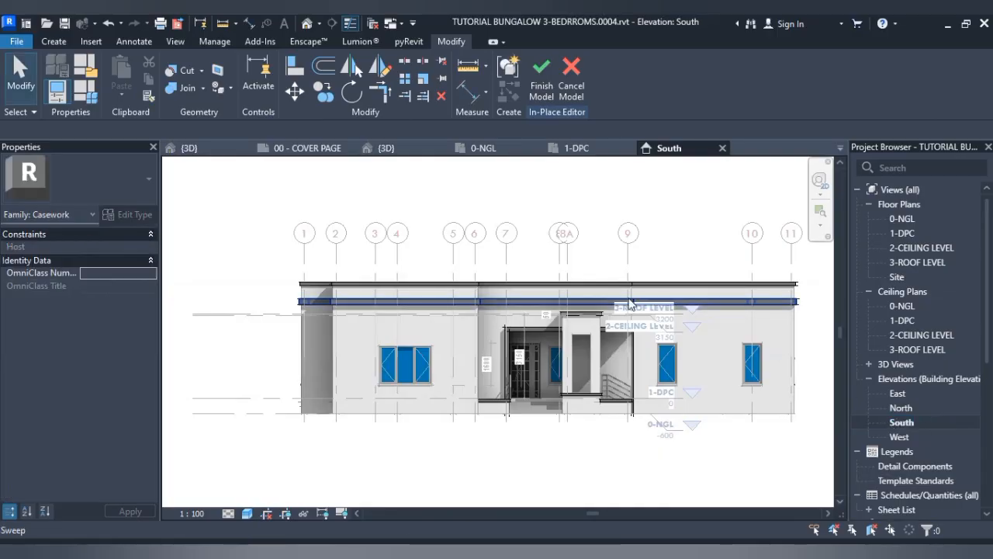
- Place an aligned dimension between the top of the new sweep and the underside of the parapet cap above the entrance
scroll(596, 293, "up", 3)
key("d")
key("i")
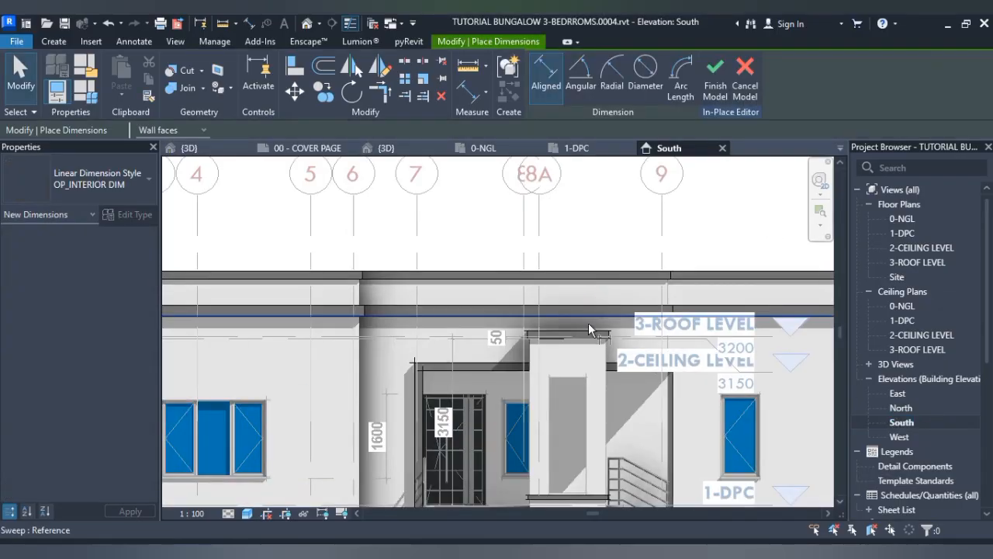
scroll(588, 323, "up", 2)
left_click(593, 320)
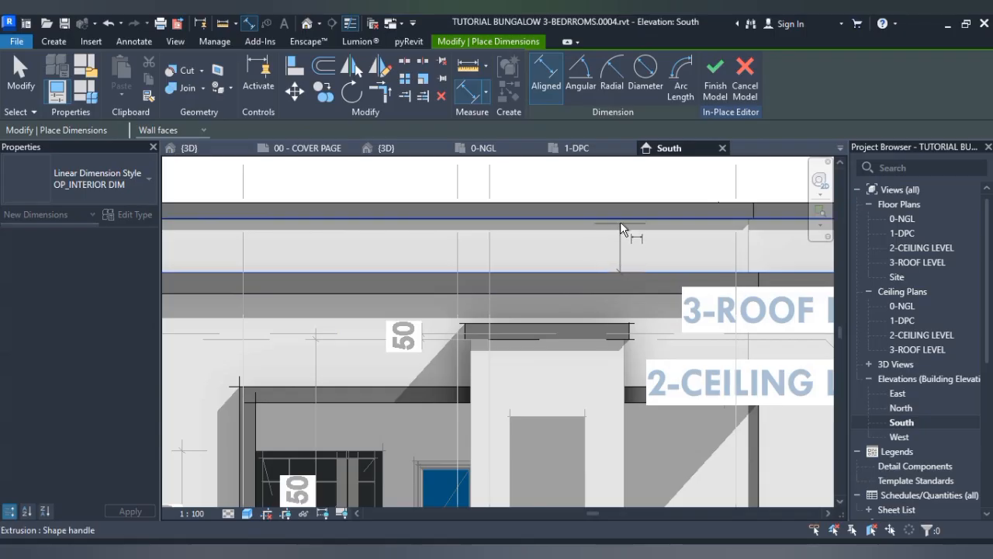
left_click(620, 220)
scroll(621, 240, "down", 4)
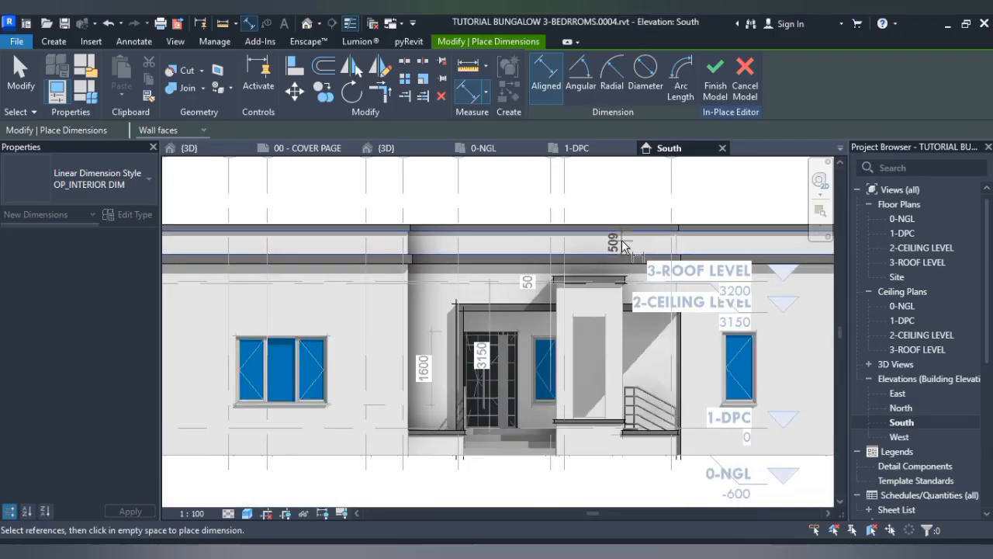
scroll(622, 245, "down", 2)
scroll(625, 246, "up", 5)
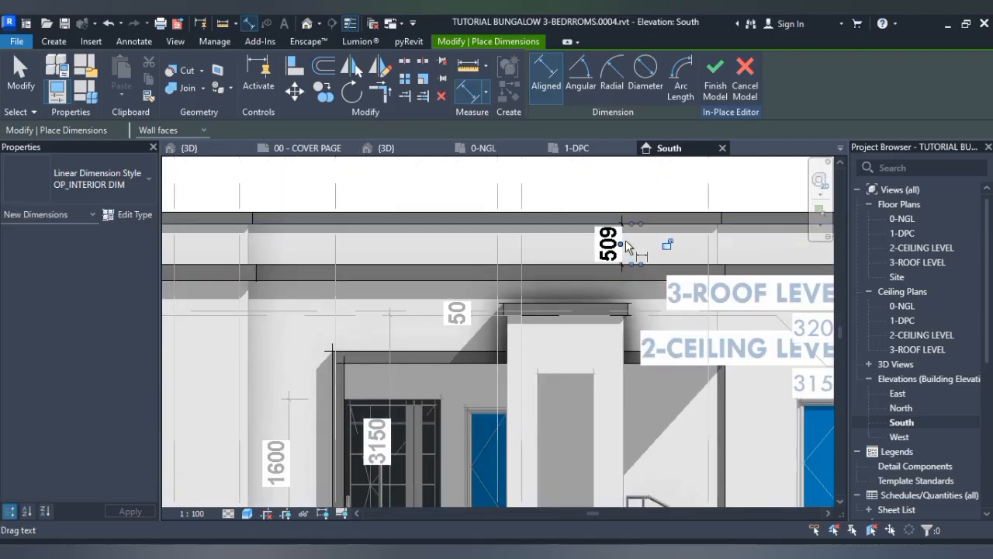
- Set the distance between the top of the new sweep and the underside of the parapet cap to 500 mm
scroll(627, 247, "down", 2)
scroll(625, 245, "up", 4)
left_click(622, 242)
key("Escape")
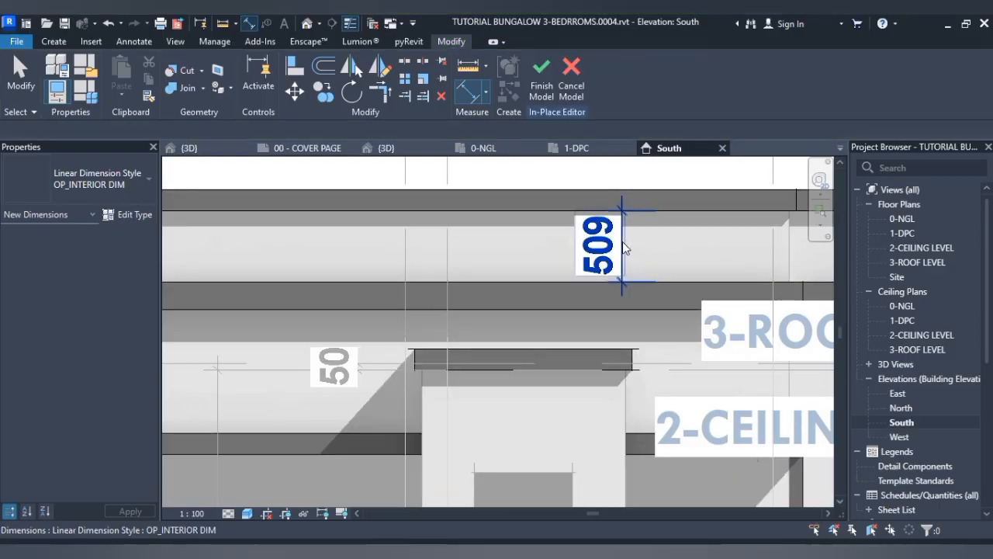
left_click(618, 257)
left_click_drag(620, 251, 620, 250)
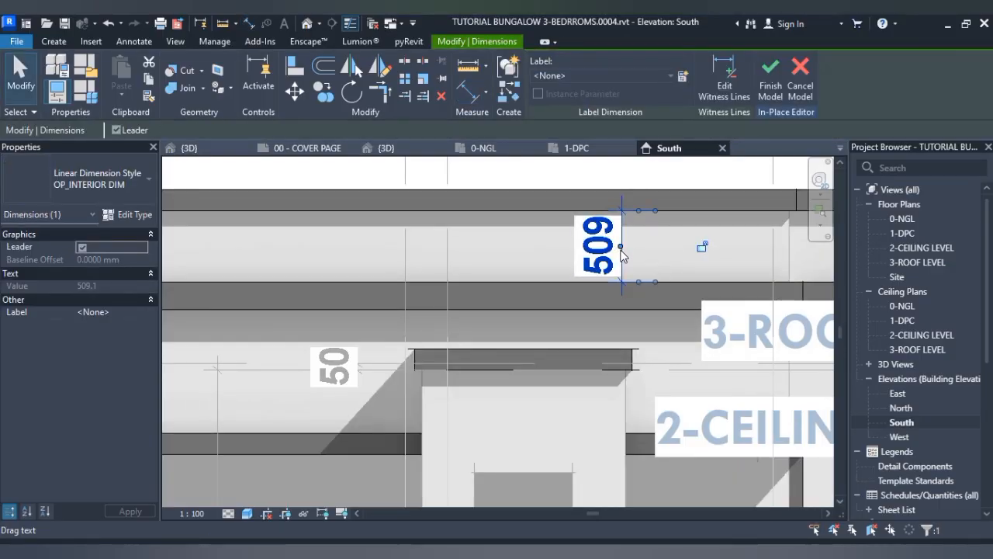
left_click(579, 302)
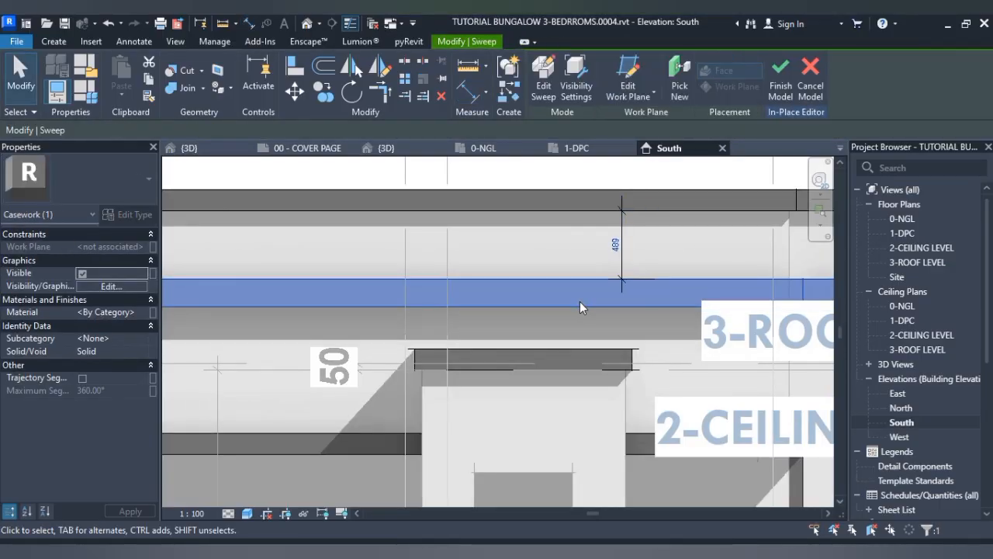
left_click(620, 250)
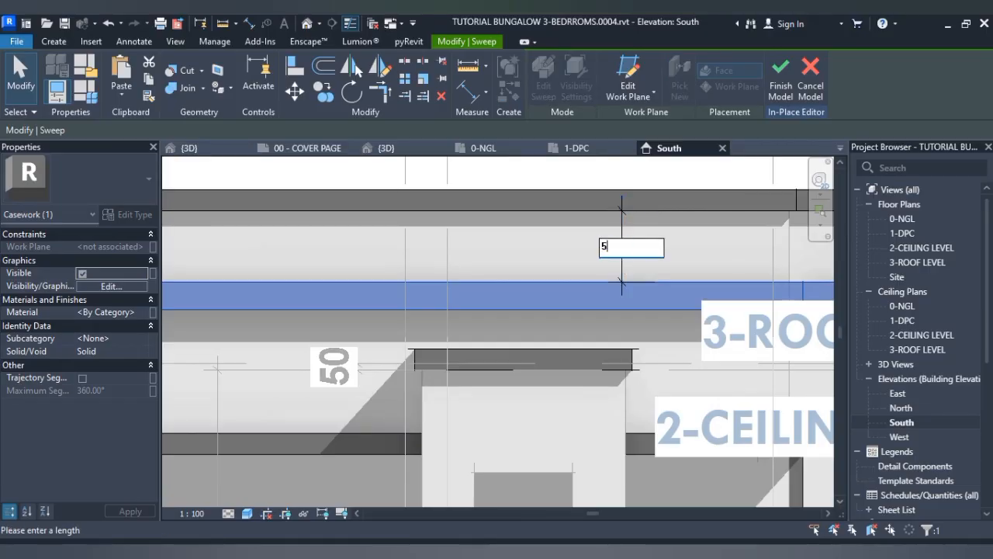
key("Return")
left_click(697, 230)
- Delete the aligned dimension between the sweep trim and the parapet cap above the entrance
left_click(603, 238)
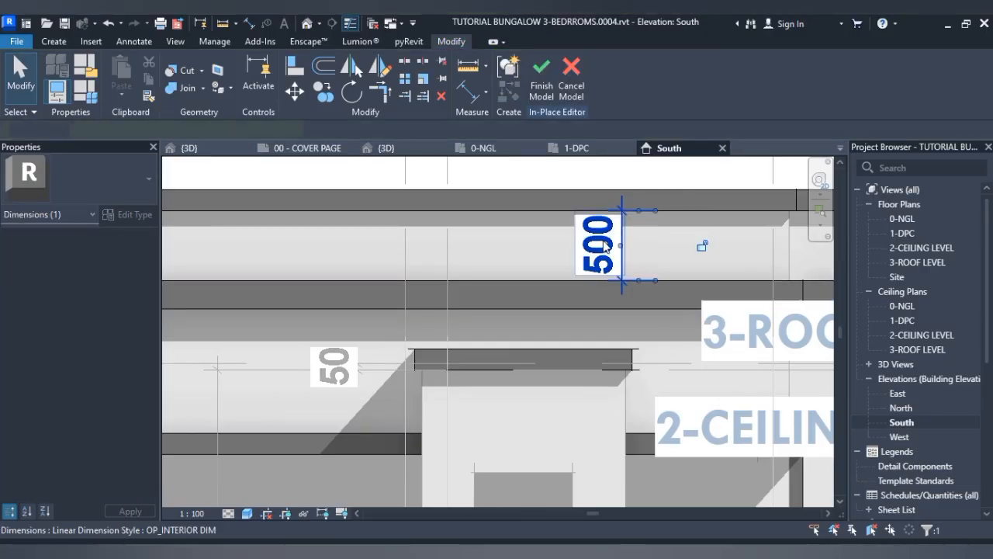
key("Delete")
scroll(605, 241, "down", 6)
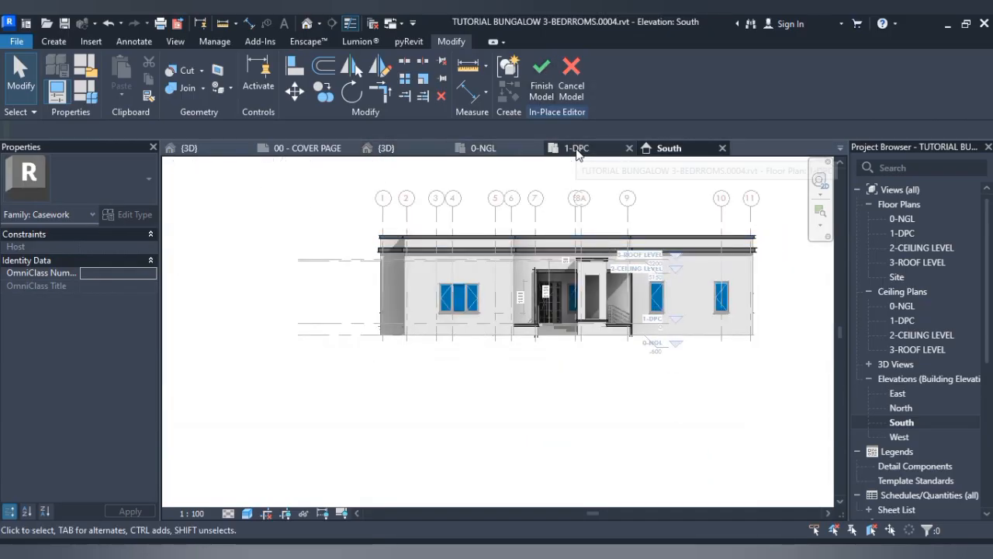
- Examine the repositioned sweep trim in the 3D view from the front corner of the building and again from the front
left_click(194, 148)
scroll(475, 297, "down", 4)
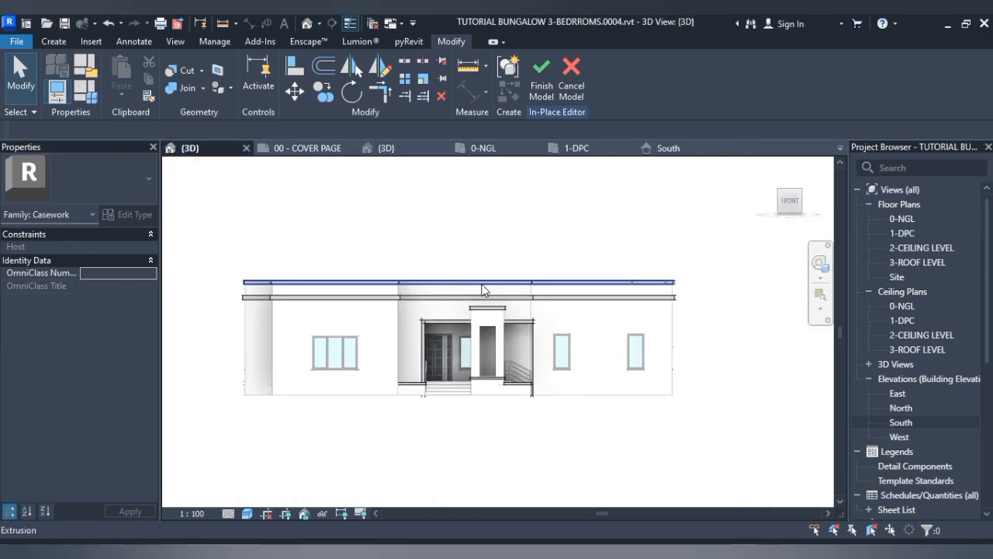
left_click(802, 203)
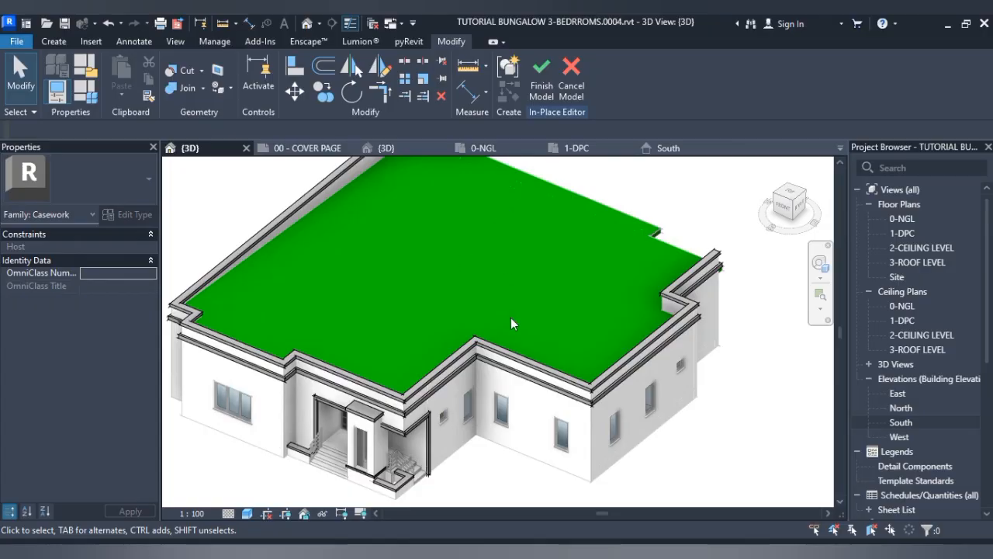
middle_click_drag(502, 320, 568, 282)
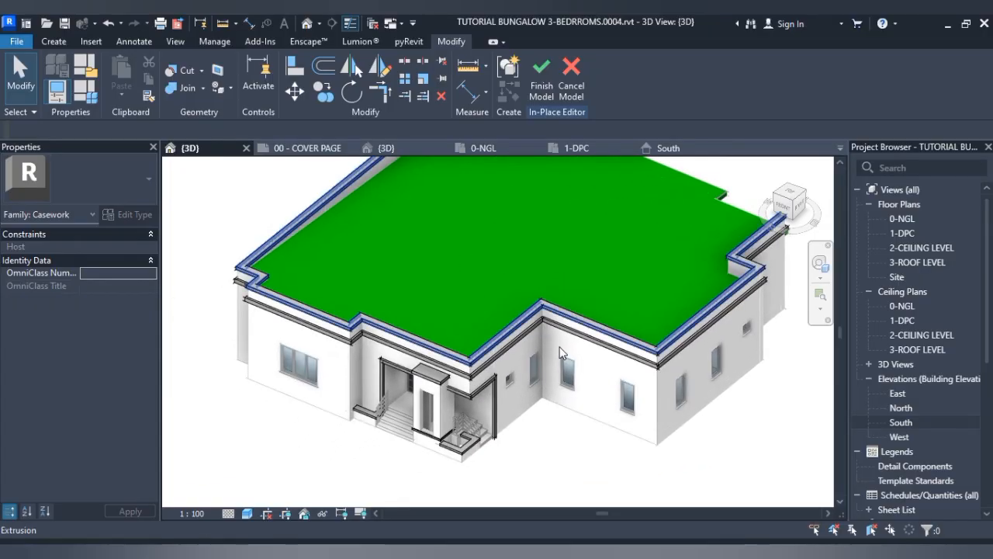
scroll(287, 344, "up", 3)
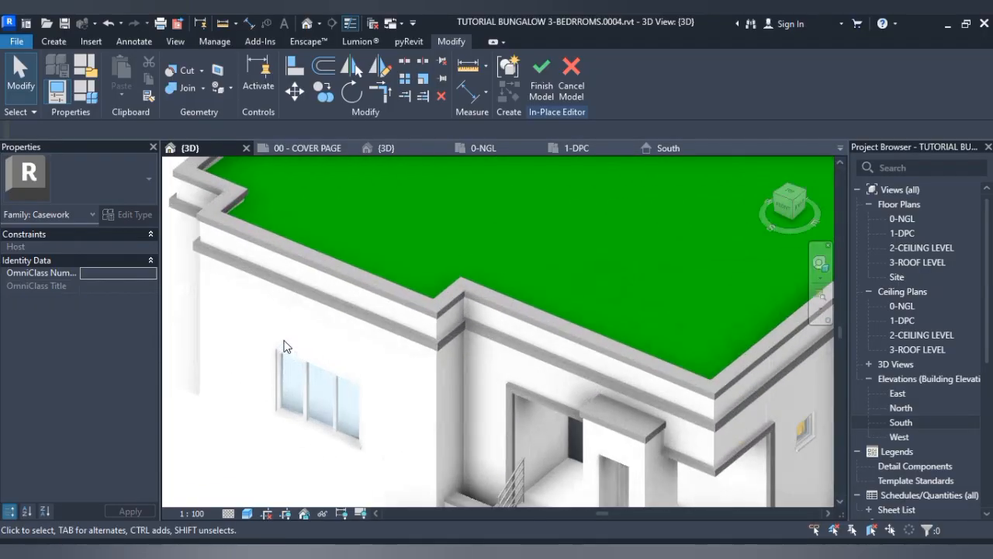
scroll(286, 344, "down", 3)
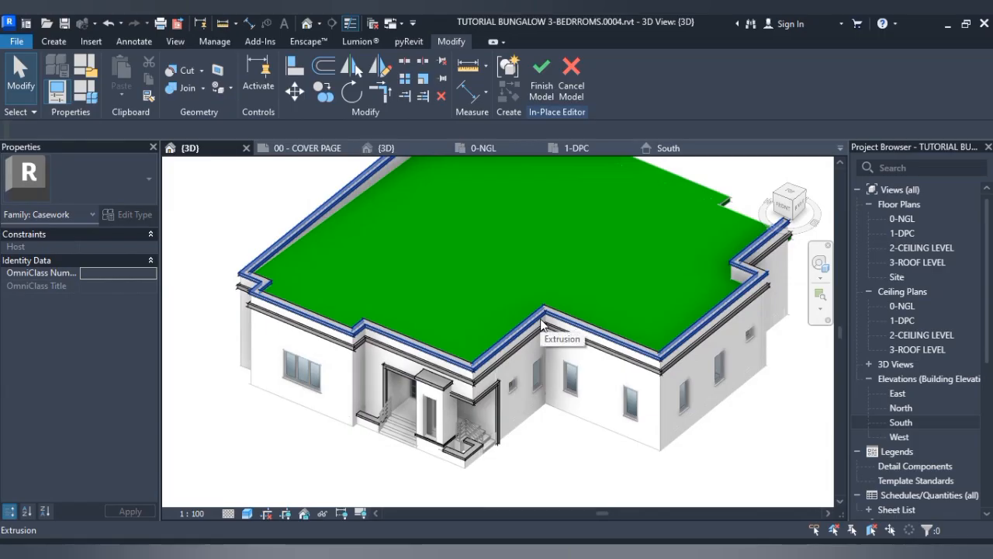
scroll(541, 324, "down", 2)
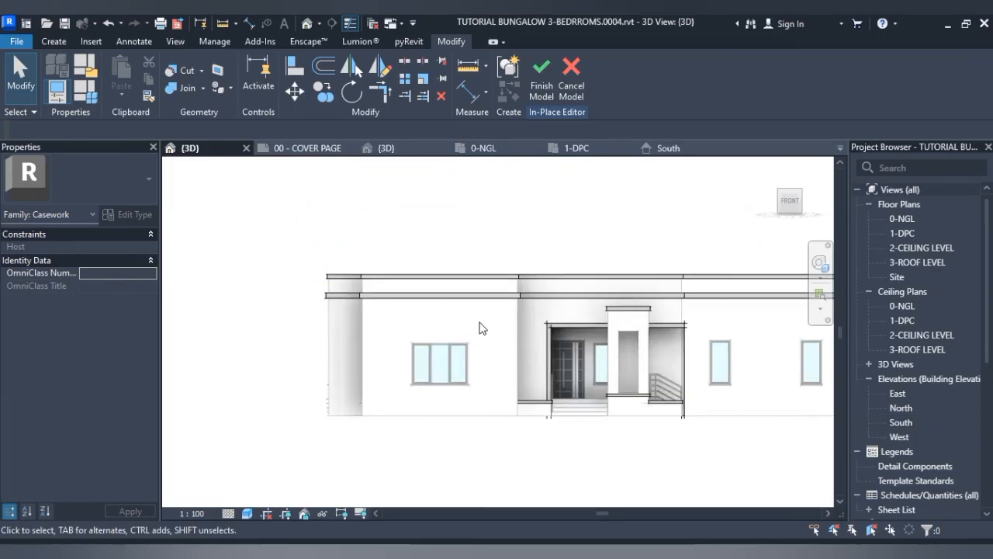
scroll(486, 329, "up", 3)
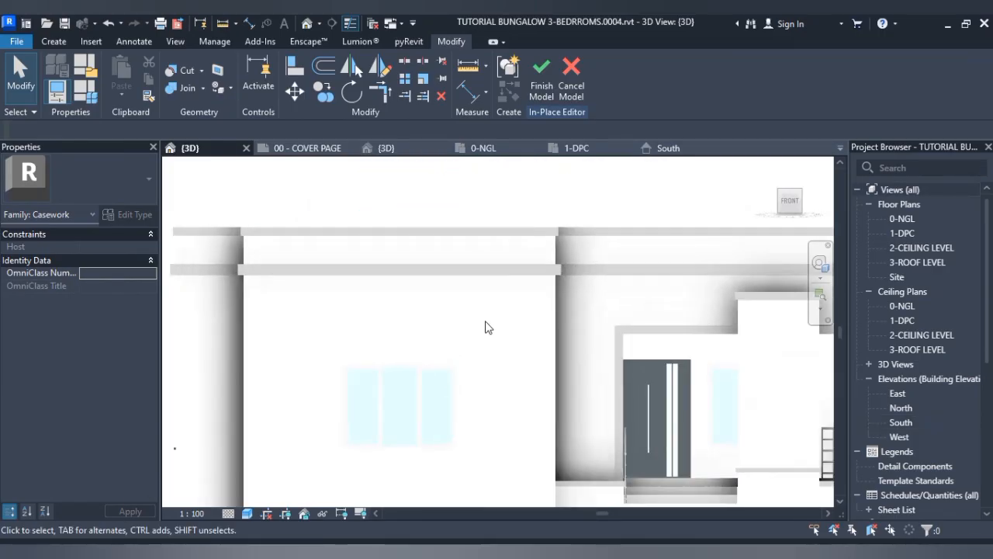
scroll(488, 353, "down", 1)
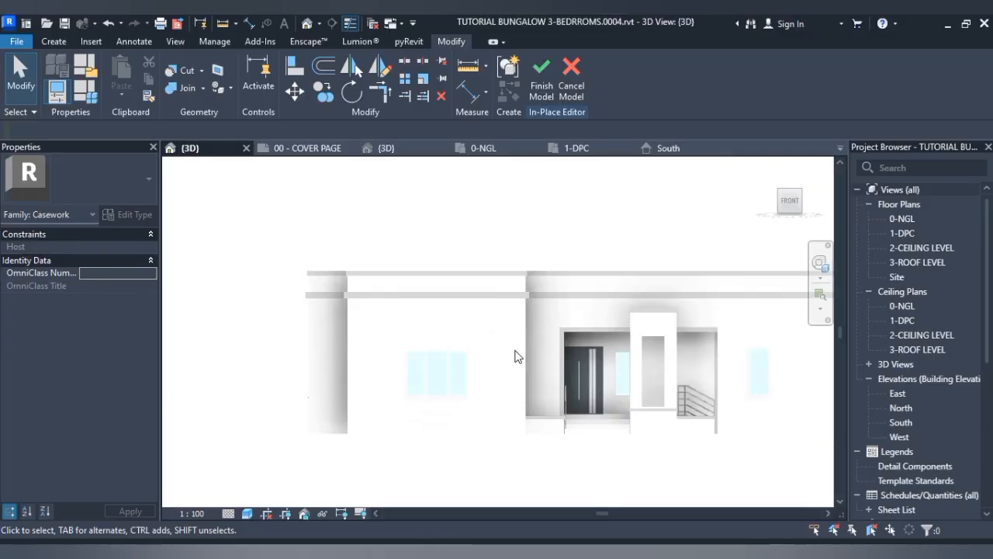
- Start an extrusion and pick the front wall containing the three-panel window as its work plane
left_click(52, 40)
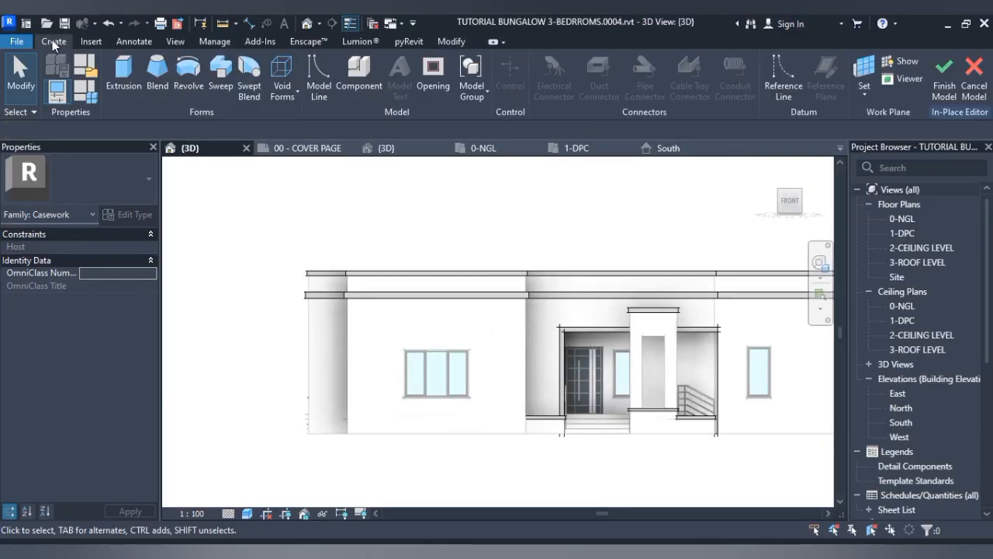
left_click(126, 84)
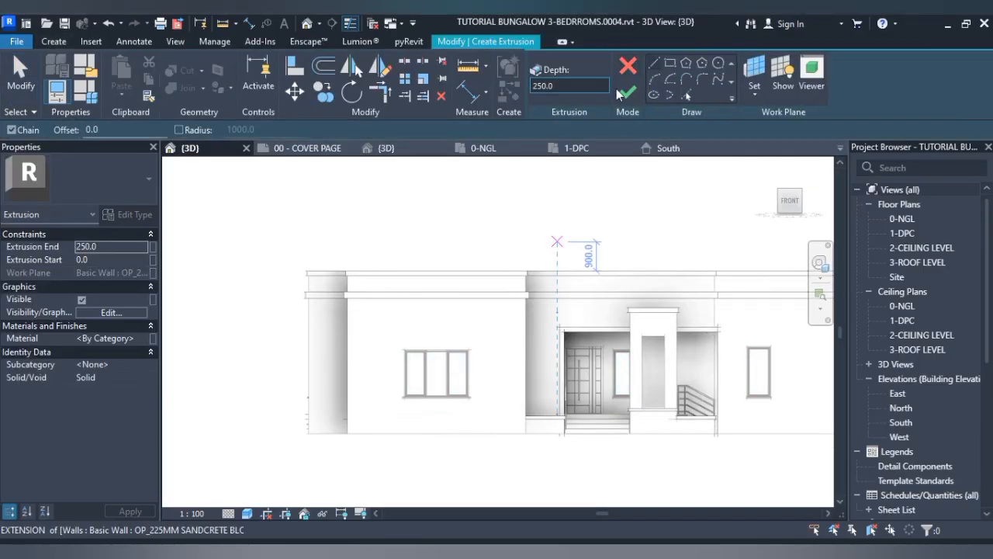
left_click(750, 90)
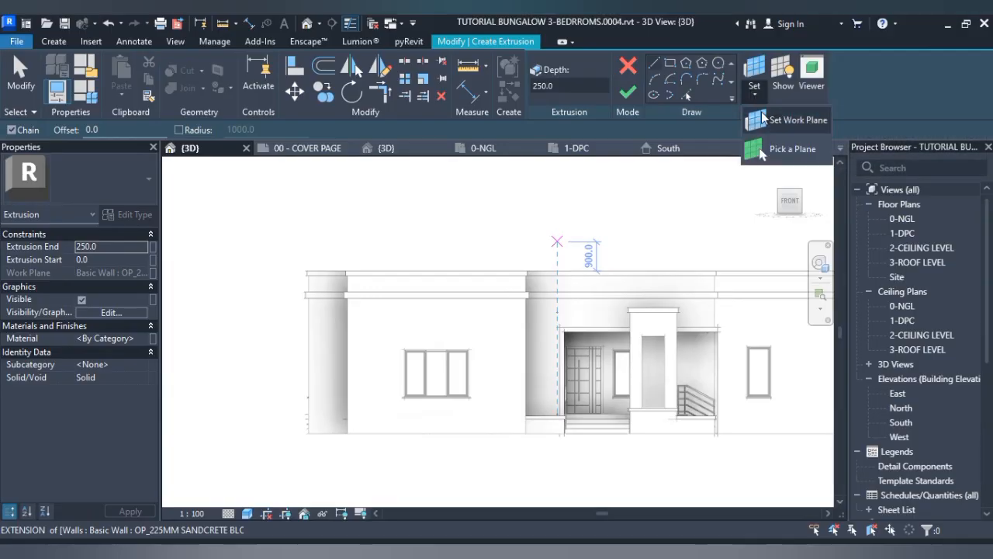
left_click(767, 145)
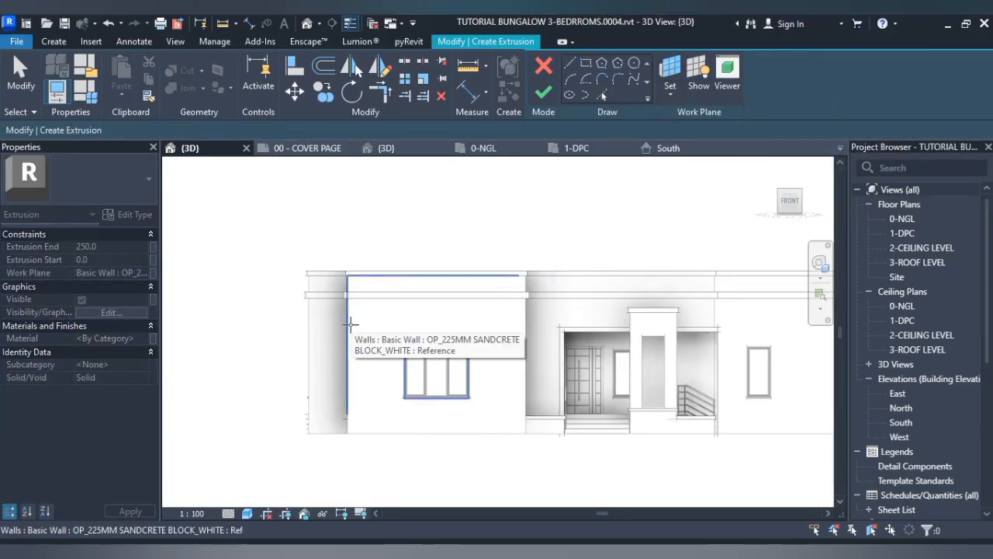
left_click(348, 324)
- Pick the window wall's two side edges, its base edge and the underside of the sweep trim as sketch lines
left_click(688, 101)
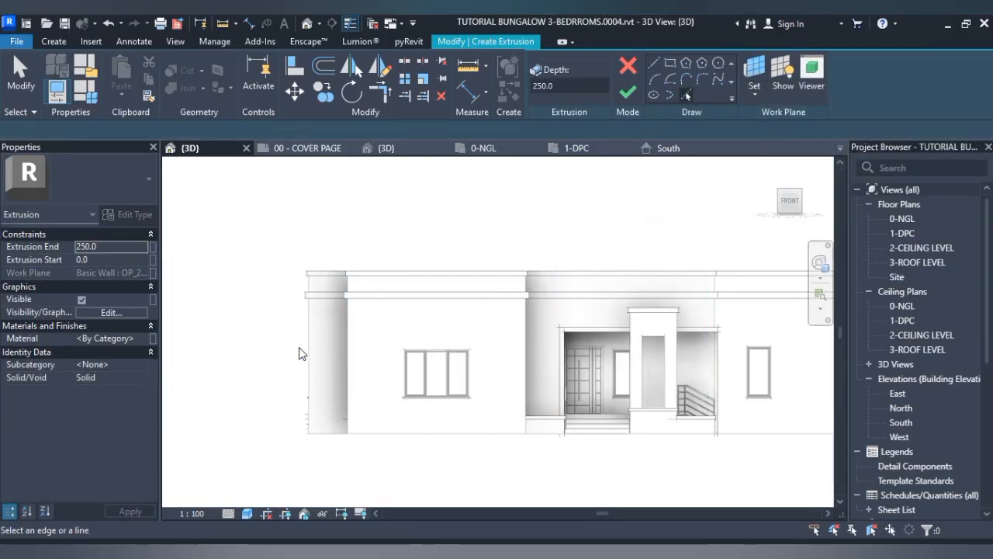
left_click(351, 356)
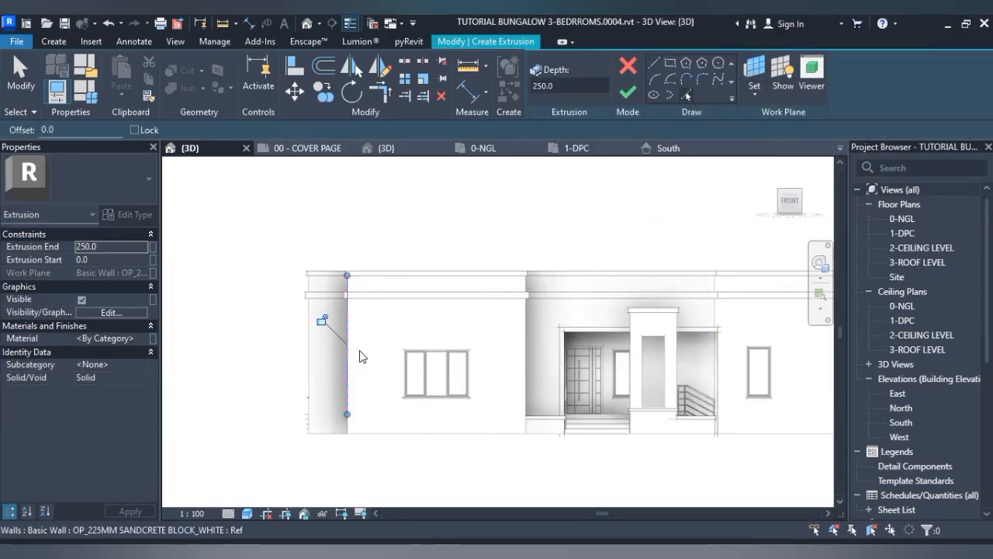
left_click(411, 304)
left_click(529, 341)
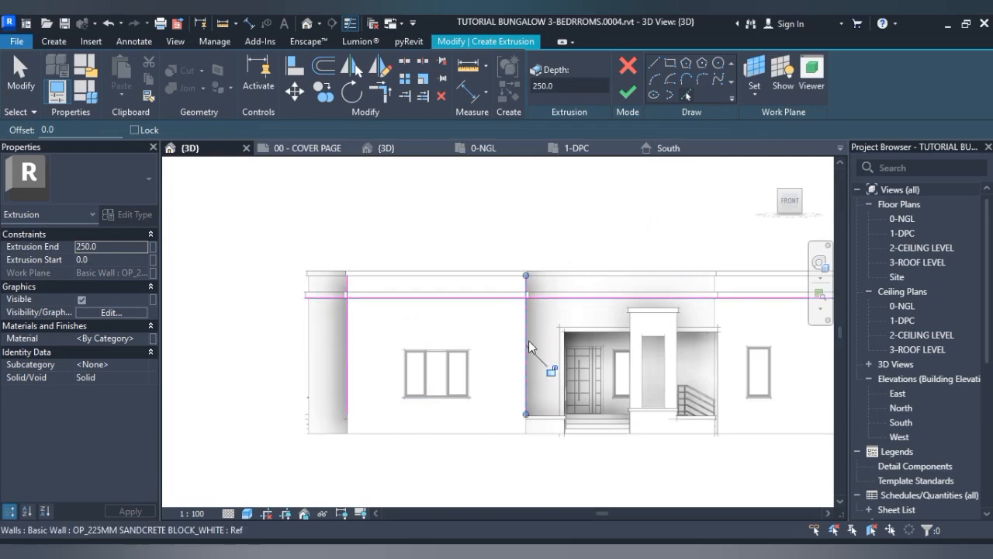
left_click(481, 432)
- Add sketch lines offset 500 mm outward from the top, west side and bottom edges of the three-panel window
left_click(348, 307)
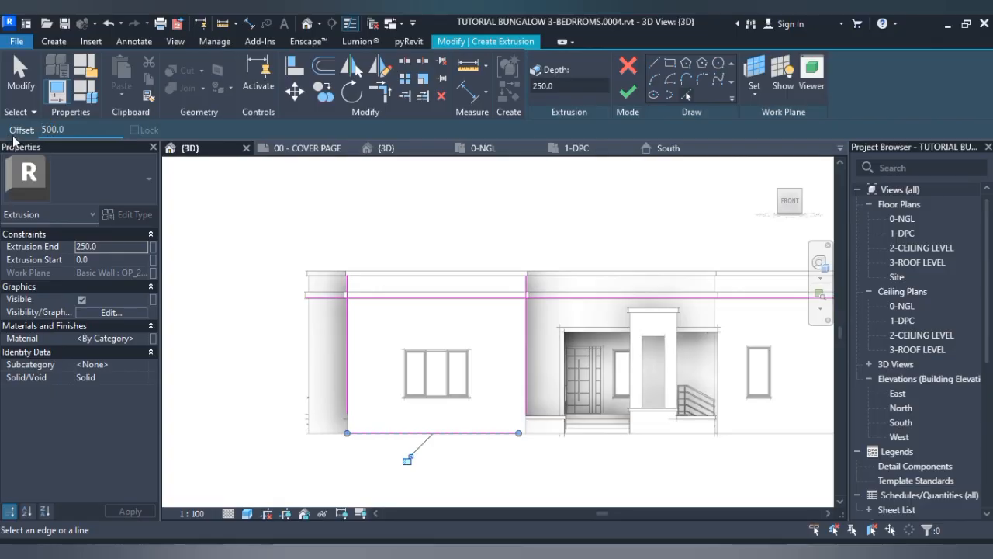
scroll(431, 359, "up", 5)
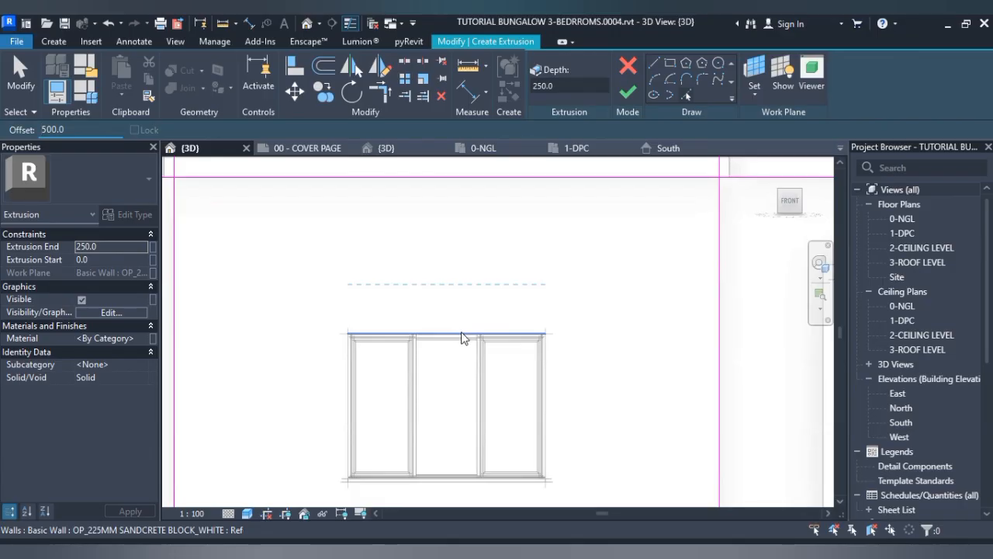
left_click(461, 335)
left_click(349, 369)
scroll(391, 399, "down", 3)
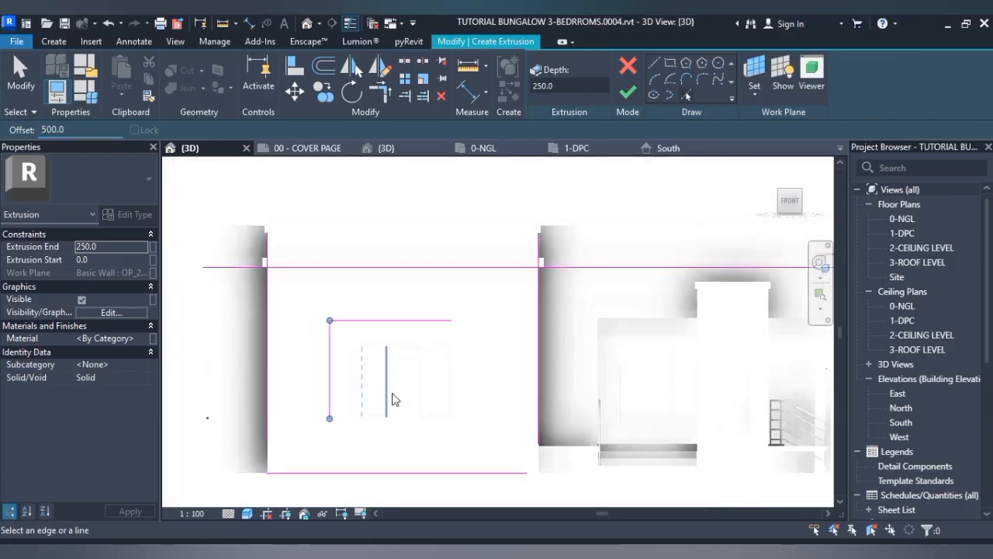
left_click(397, 418)
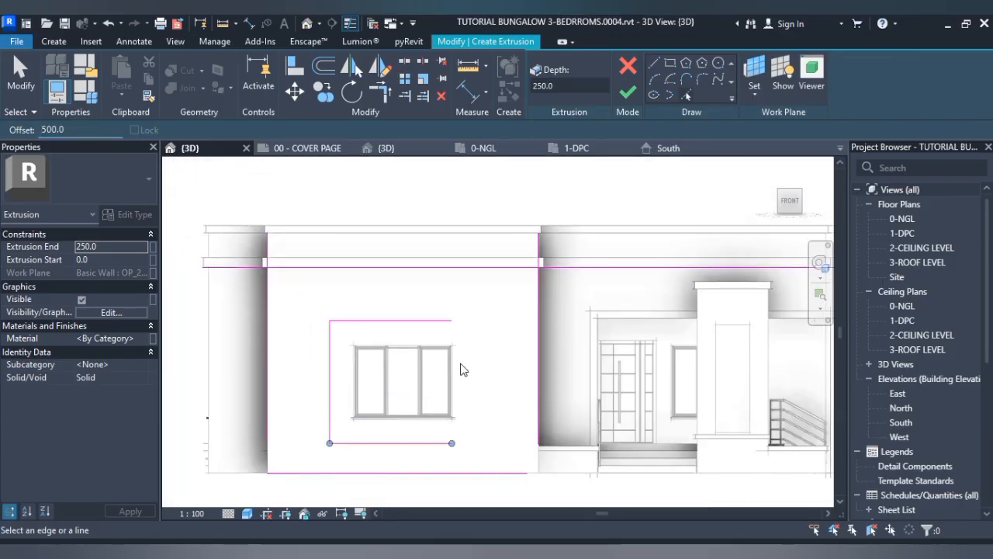
- Split the wall outline's vertical sketch line nearest the entrance at about the window's mid-height
key("s")
key("l")
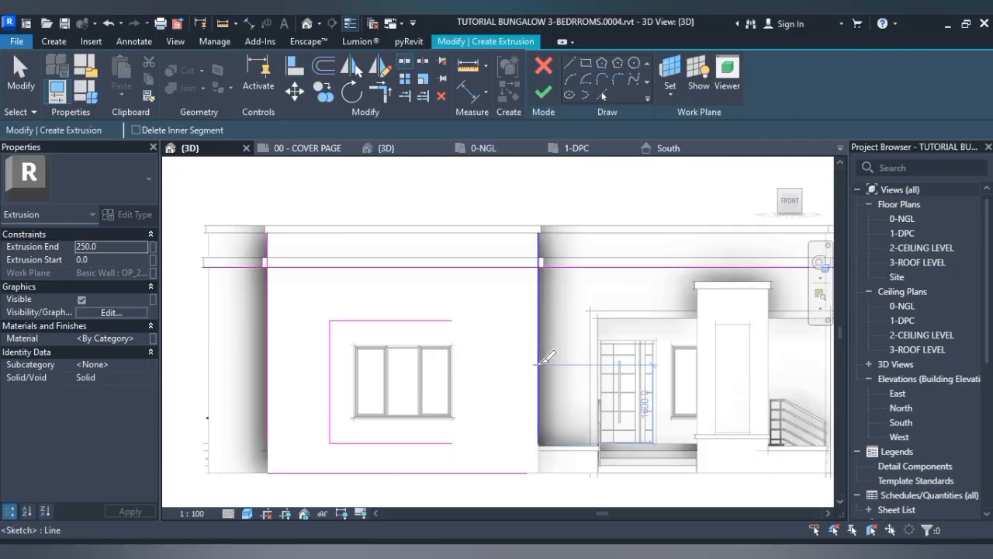
left_click(540, 371)
key("Escape")
- Trim the sketch lines at their corners into one closed C-shaped profile around the window, open toward the entrance
key("t")
key("r")
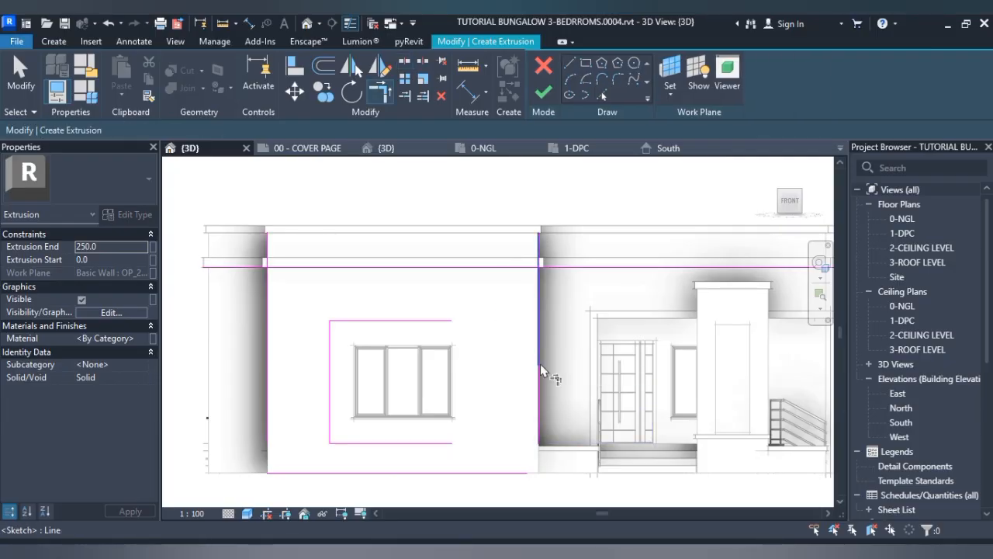
left_click(377, 321)
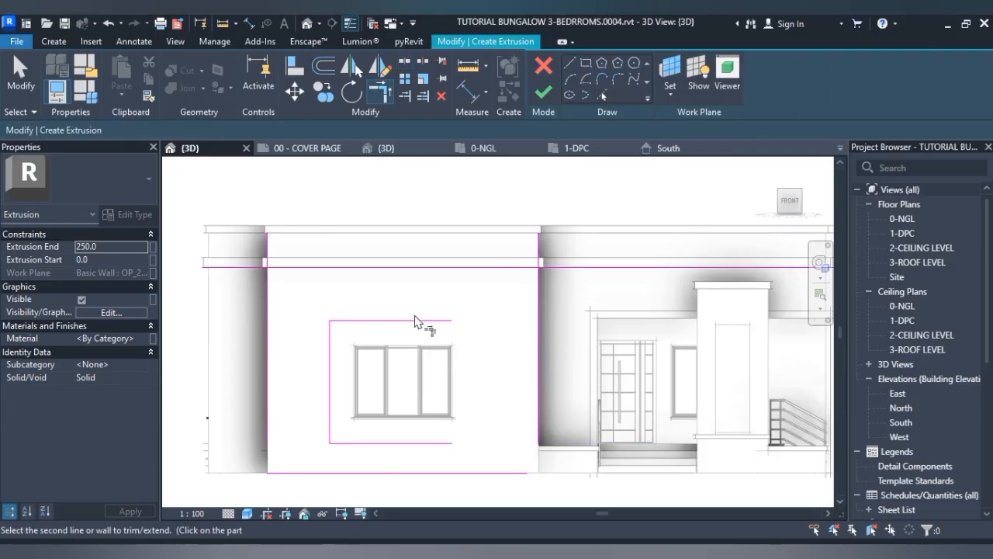
left_click(538, 298)
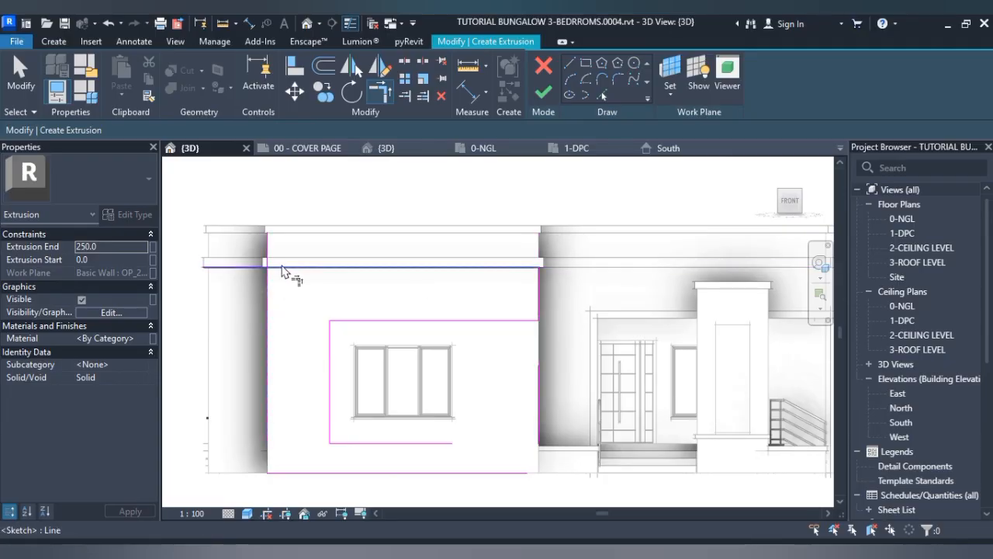
left_click(281, 269)
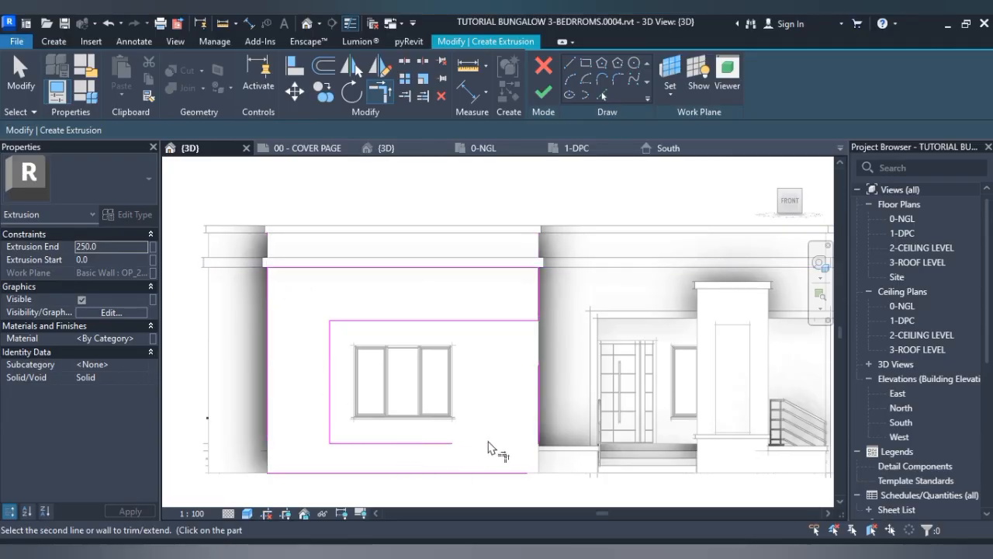
left_click(537, 448)
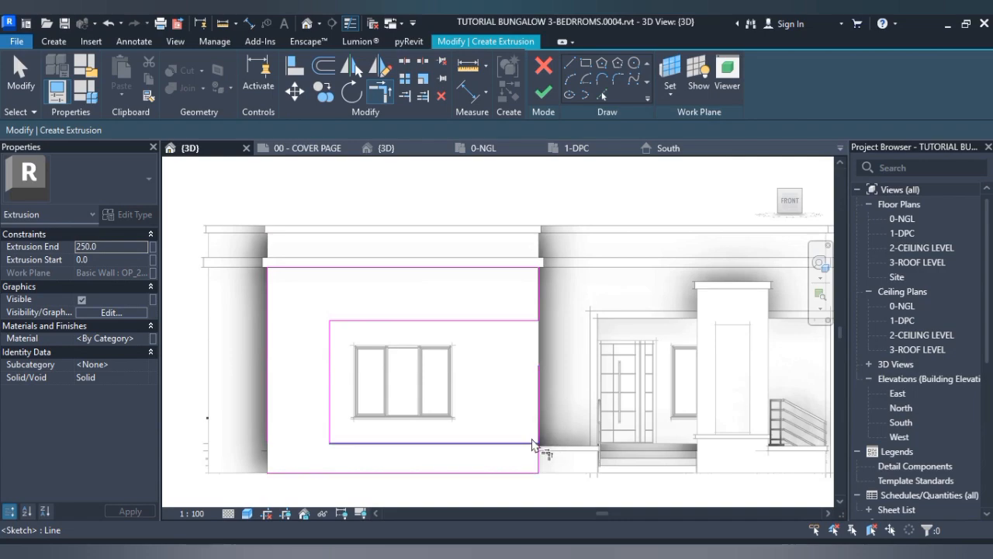
left_click(532, 444)
left_click(538, 464)
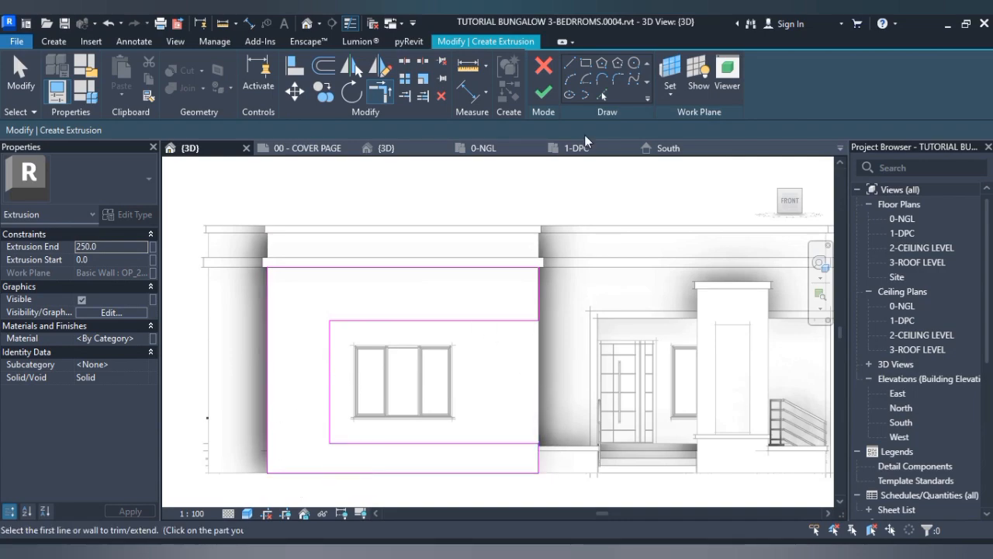
- Finish the 250 mm deep C-shaped wall extrusion and view it in 3D from above the front
left_click(542, 92)
left_click(501, 184)
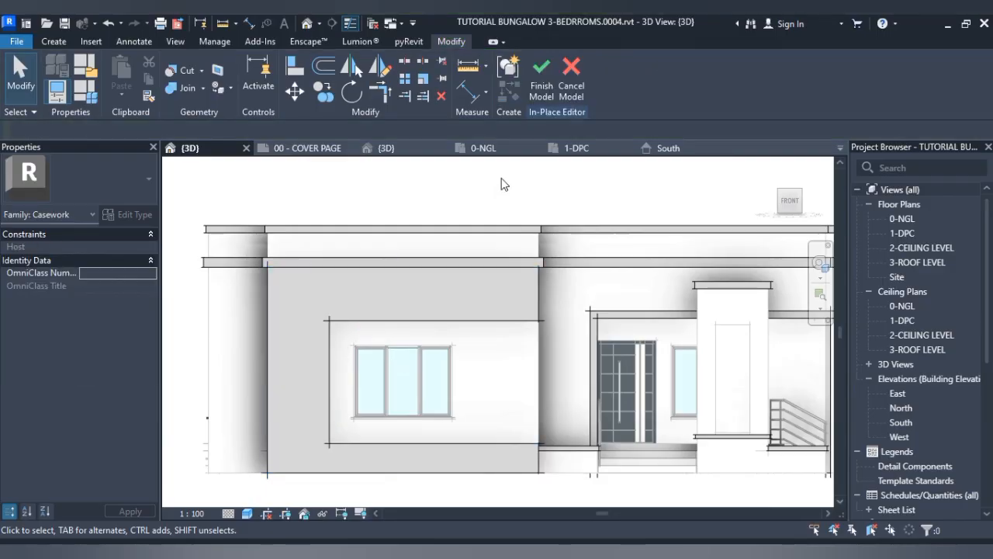
scroll(519, 183, "down", 3)
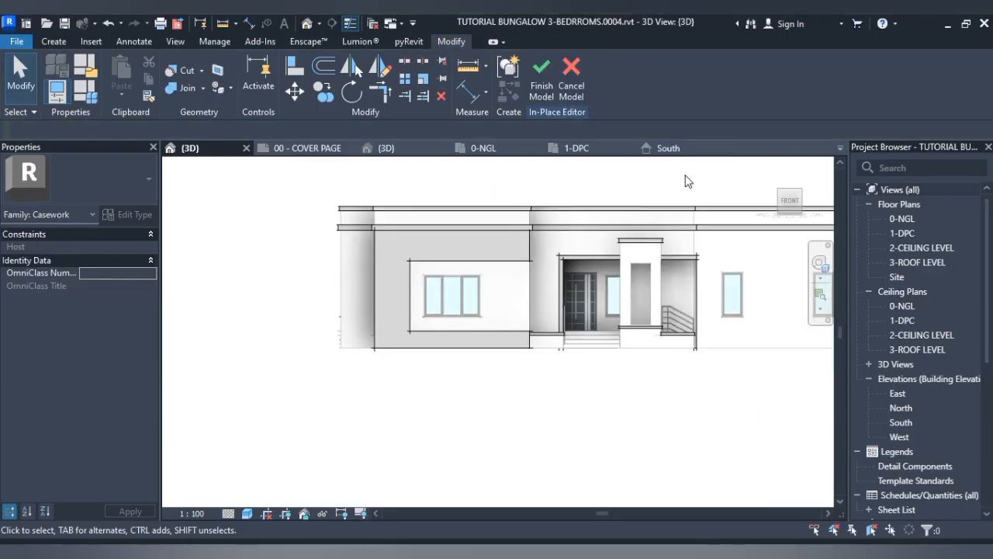
left_click_drag(807, 221, 763, 236)
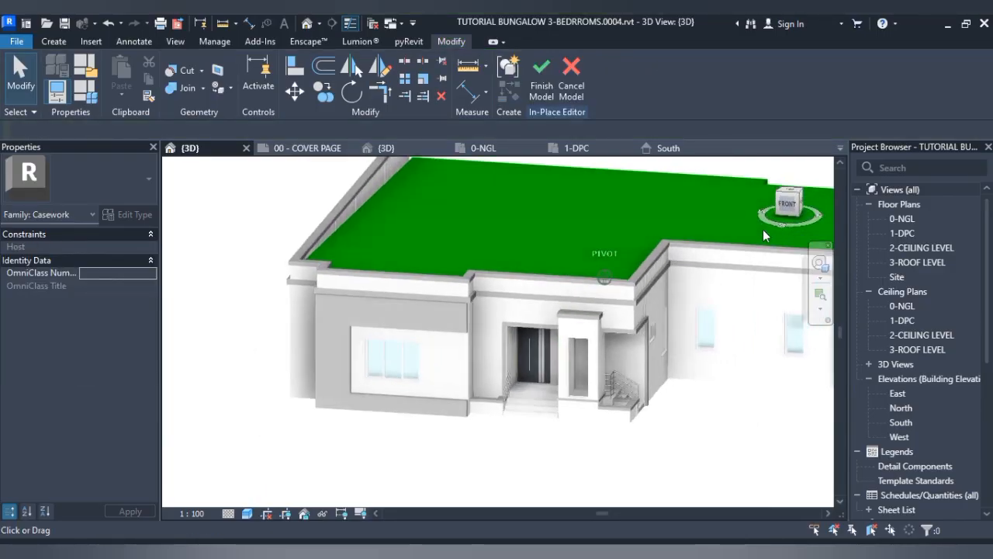
- Align the front face of the C-shaped frame flush with the outer face of the sweep trim above it
scroll(381, 318, "up", 6)
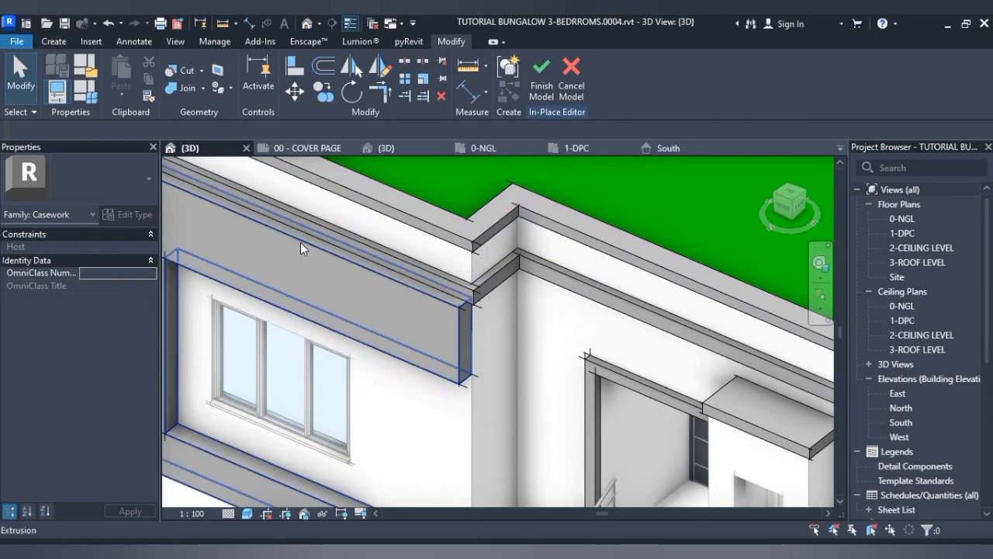
left_click(293, 66)
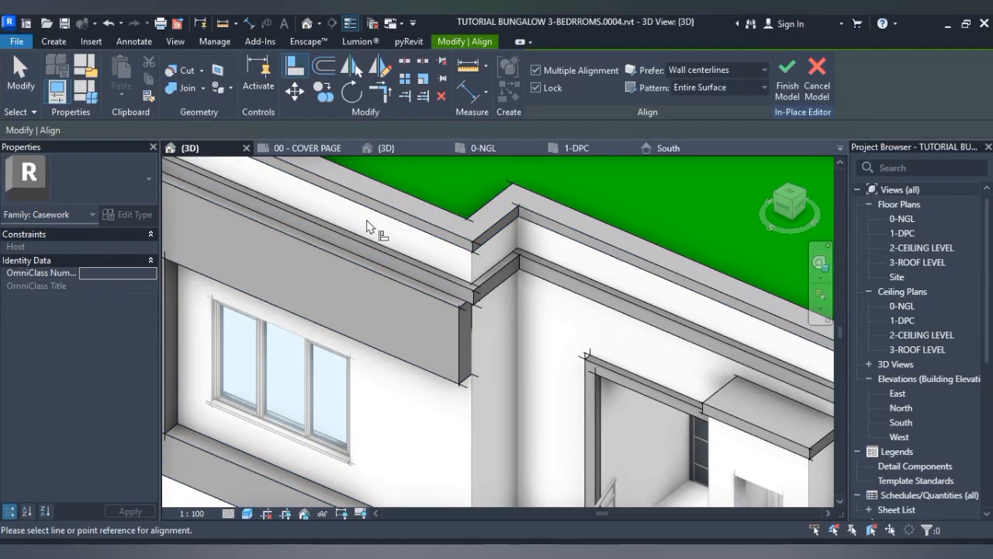
left_click(378, 259)
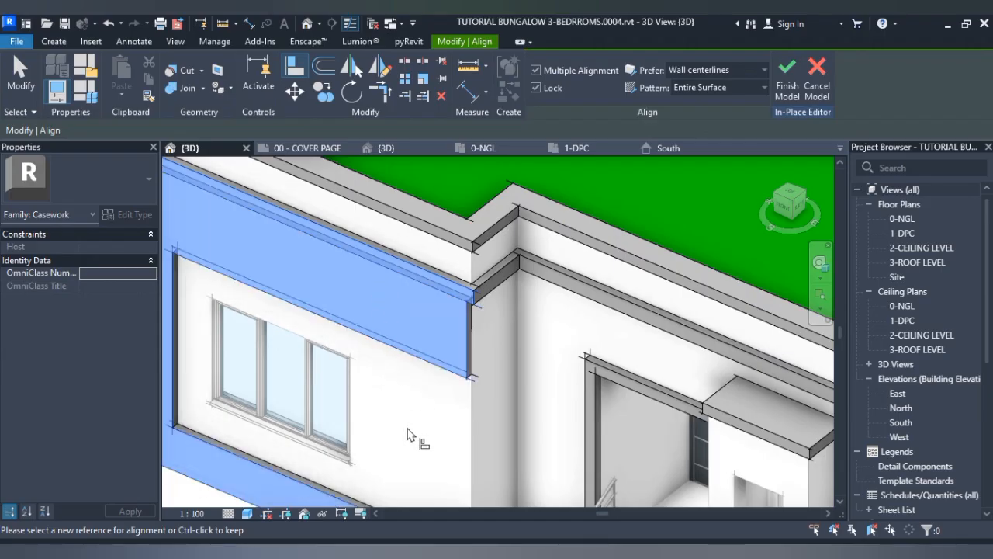
left_click(407, 435)
scroll(411, 305, "down", 5)
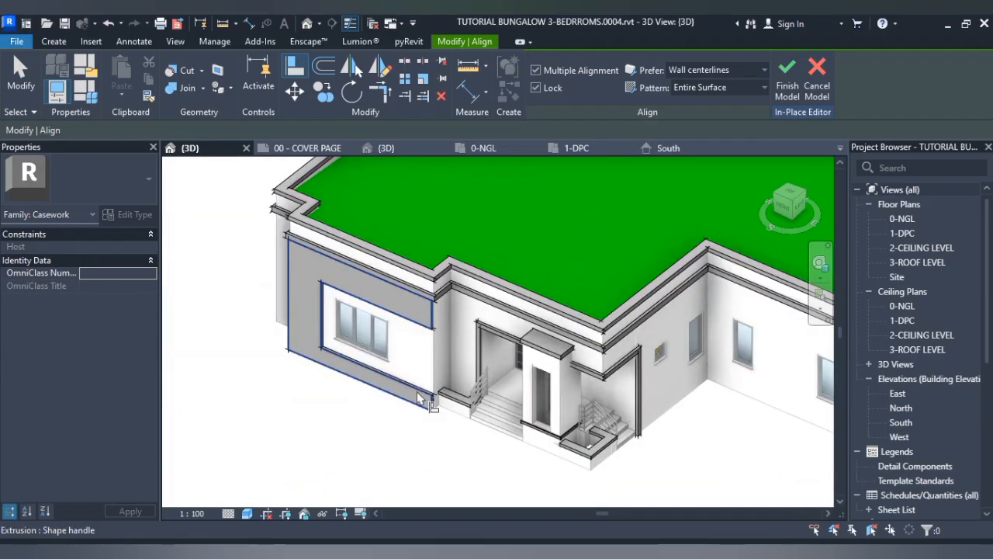
- Join the C-shaped frame's geometry with the sweep trim along its upper edge
scroll(294, 342, "up", 4)
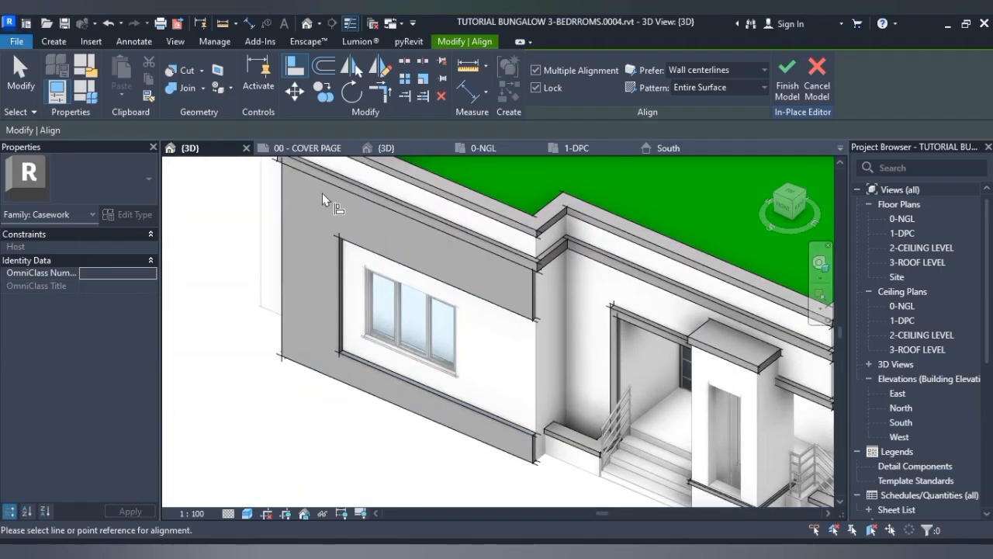
left_click(177, 90)
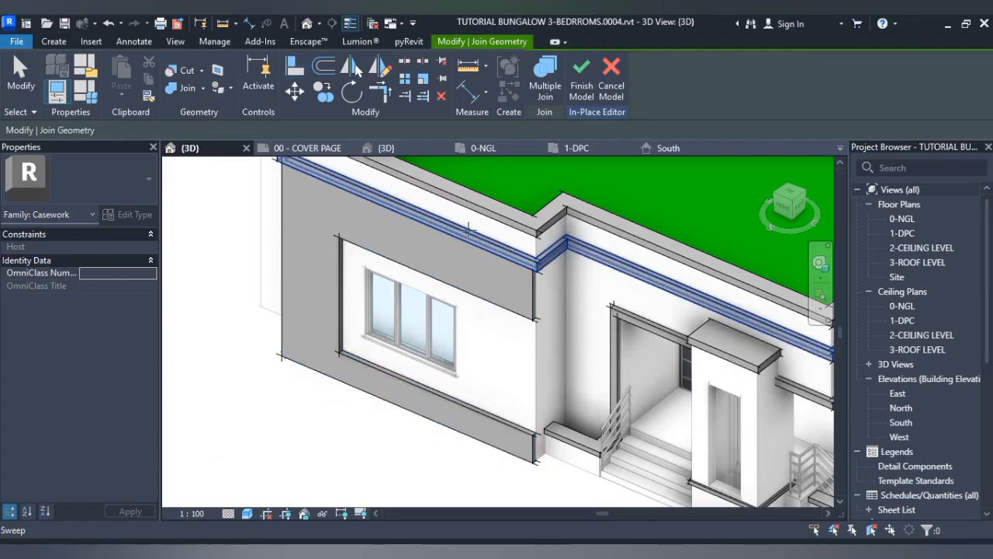
scroll(466, 233, "up", 4)
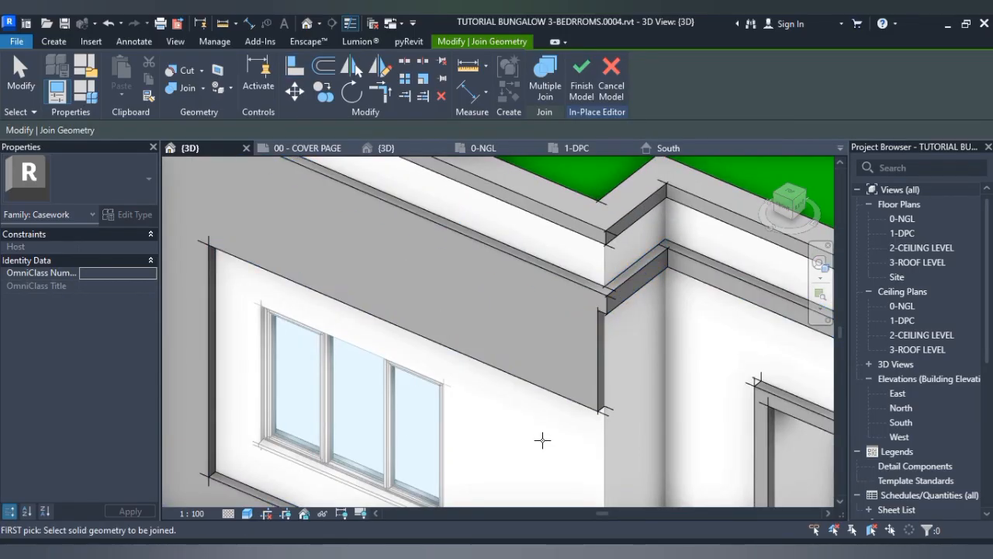
scroll(545, 424, "down", 4)
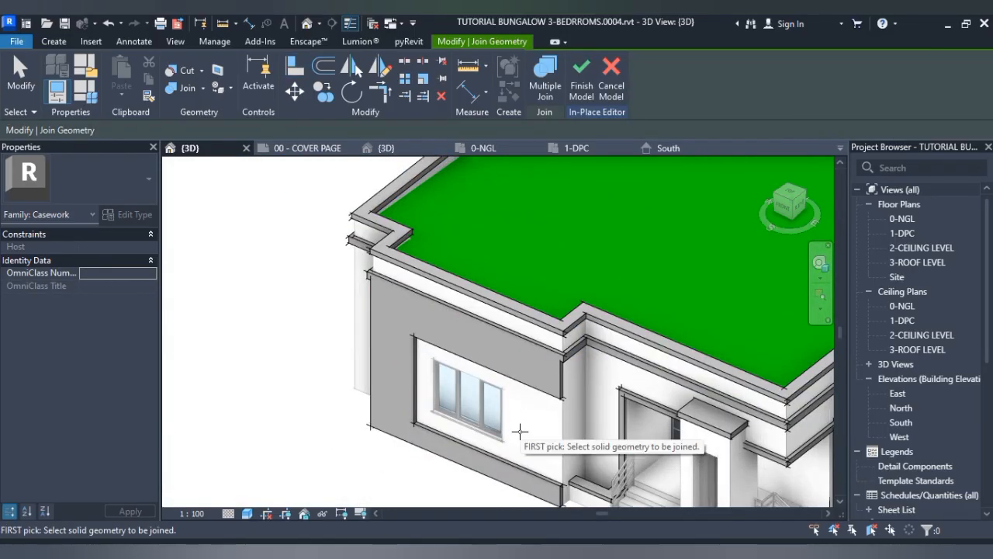
key("Escape")
- Examine the window frame and sweep trim up close and in a straight front view of the facade
middle_click_drag(528, 434, 709, 396, "shift")
scroll(704, 371, "up", 3)
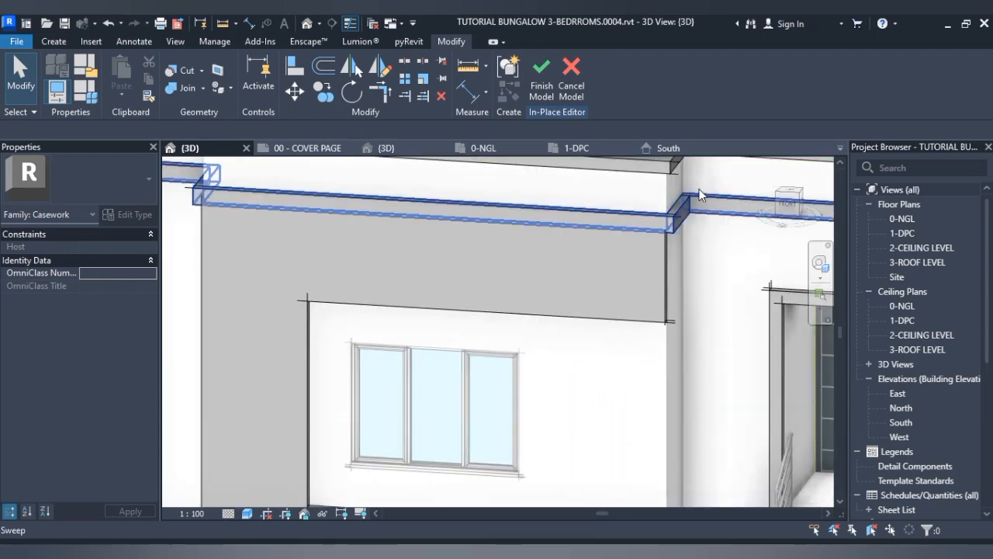
scroll(350, 374, "down", 3)
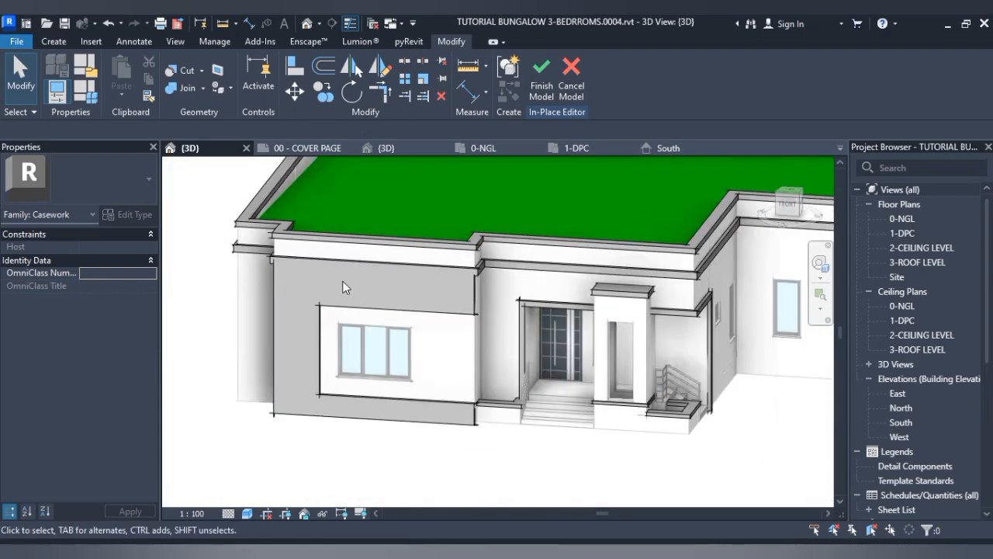
left_click(787, 207)
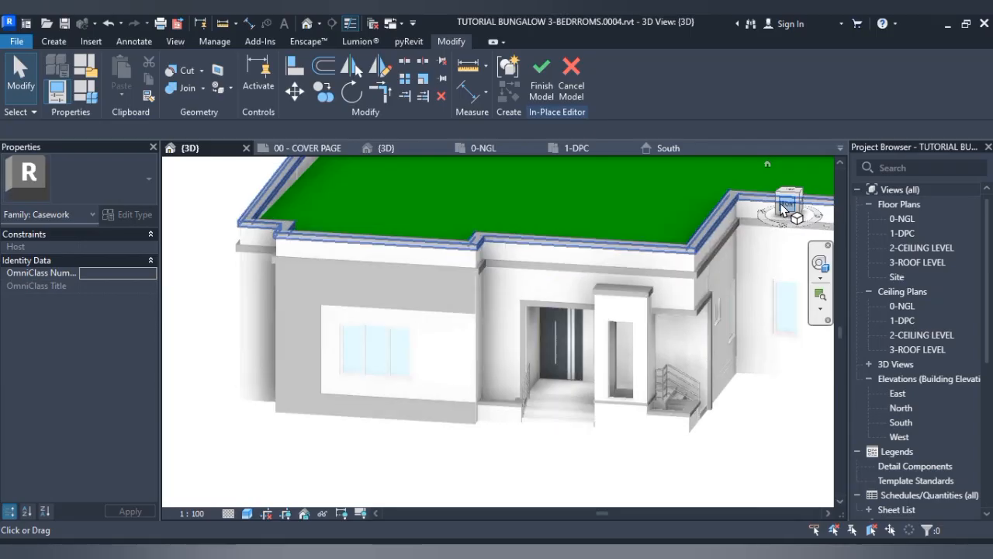
scroll(431, 341, "up", 3)
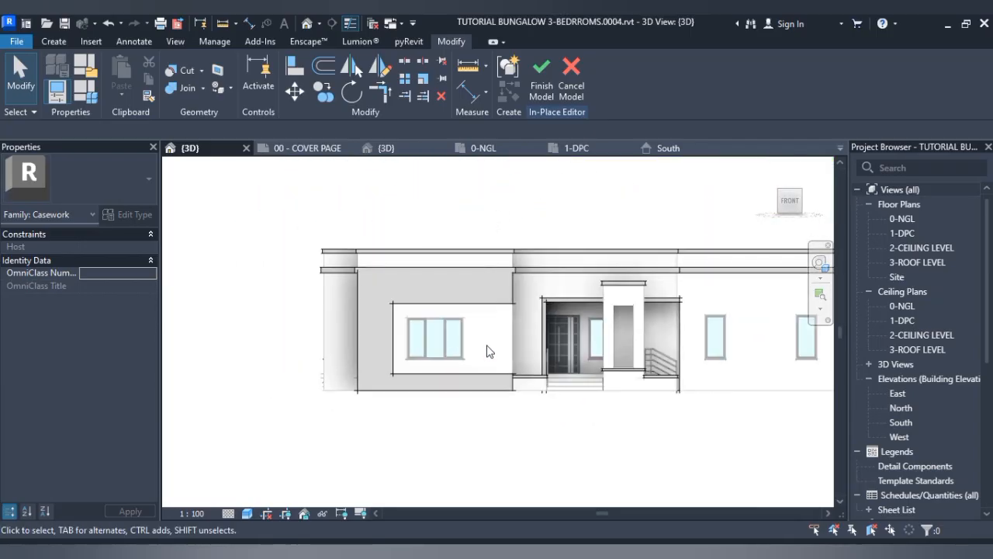
scroll(478, 345, "up", 2)
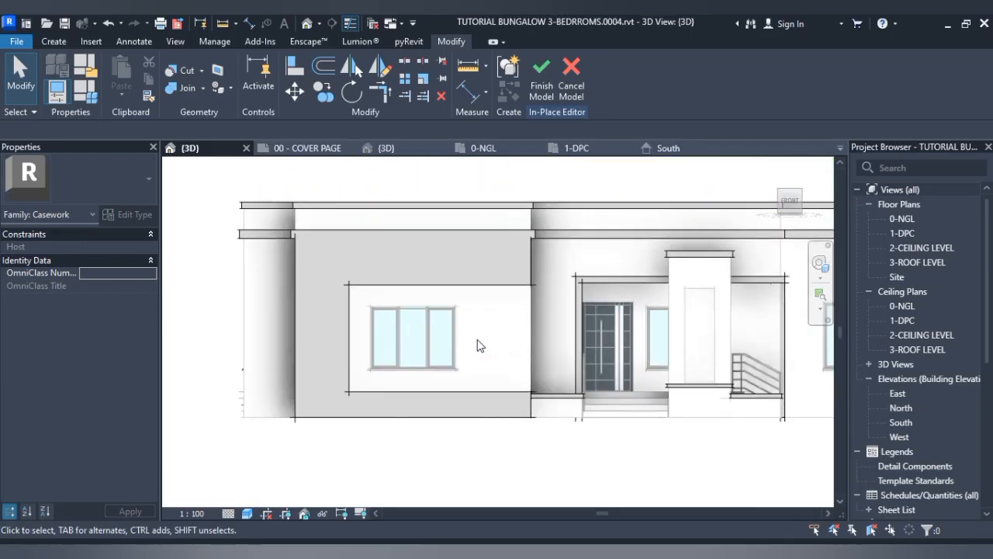
scroll(478, 346, "down", 3)
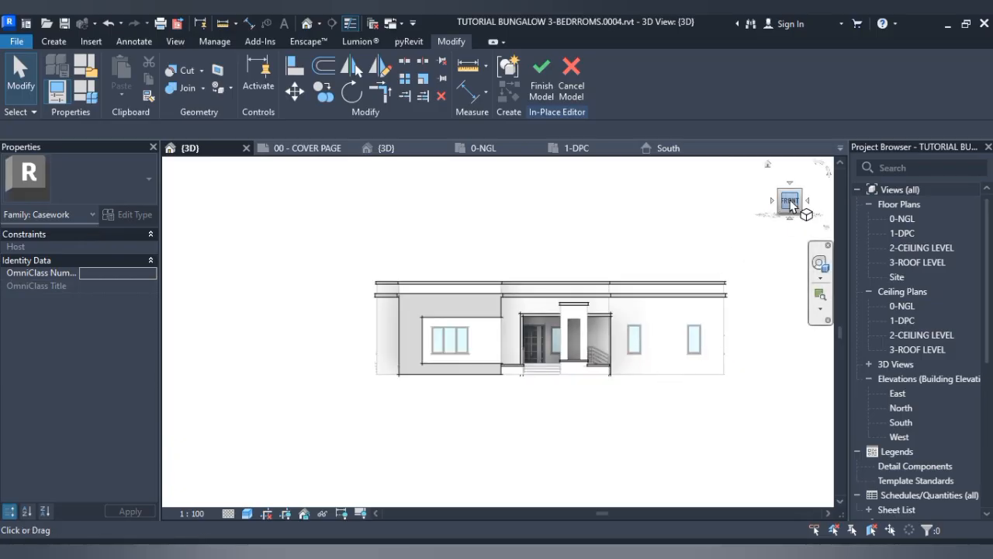
- Examine the frame's upper corner at the trim and the whole bungalow in 3D from both front corners
mouse_move(800, 208)
left_mouse_down()
mouse_move(767, 233)
mouse_move(697, 220)
mouse_move(701, 212)
left_mouse_up()
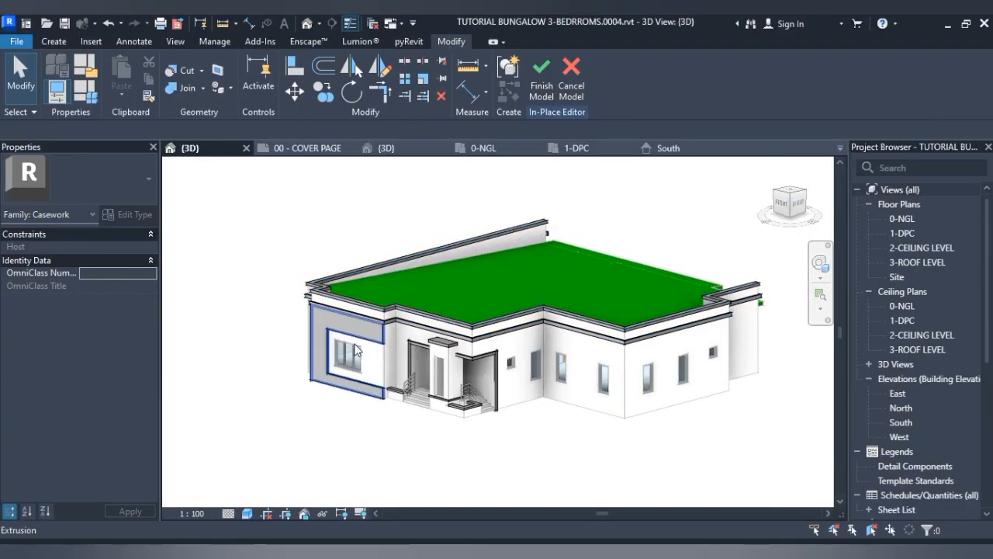
scroll(354, 350, "up", 2)
scroll(354, 351, "up", 2)
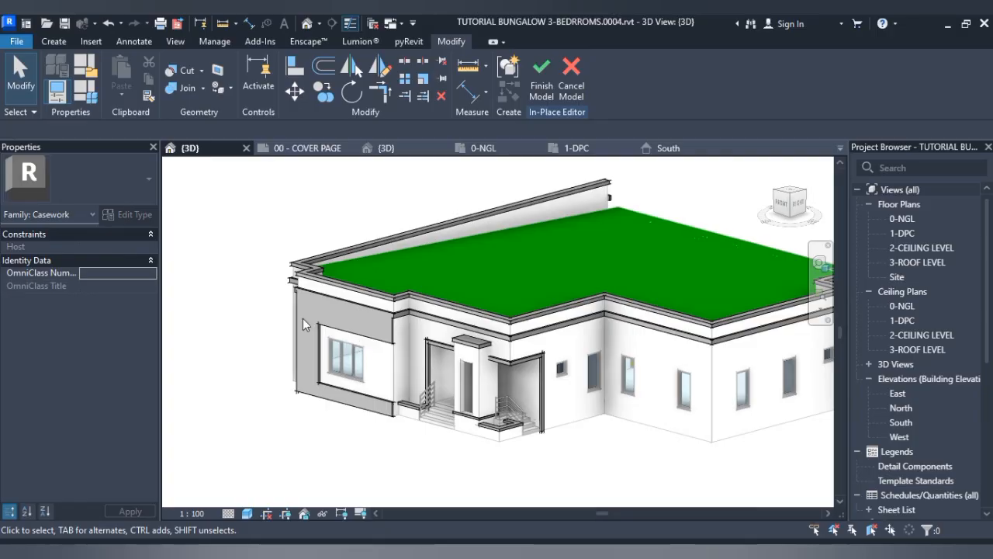
scroll(307, 294, "up", 5)
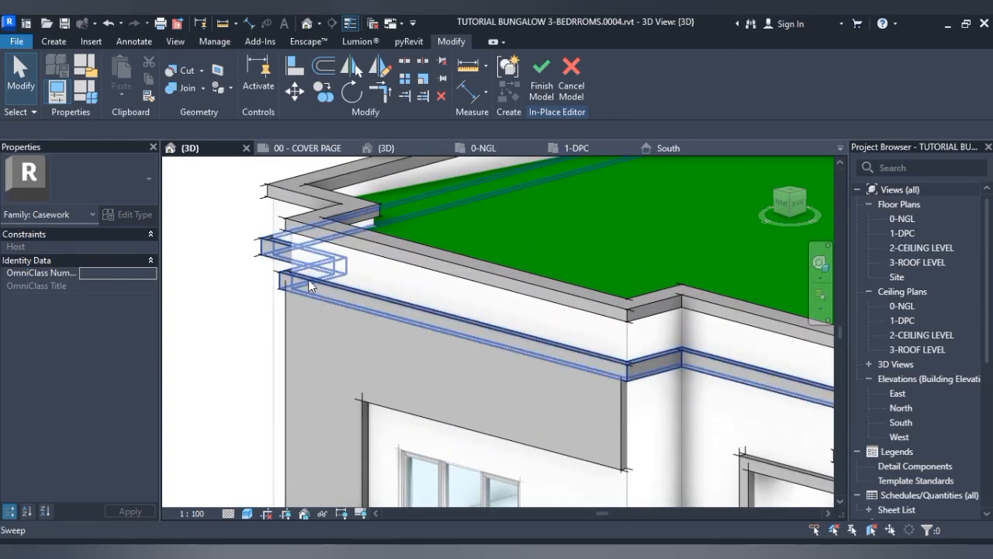
scroll(308, 279, "down", 4)
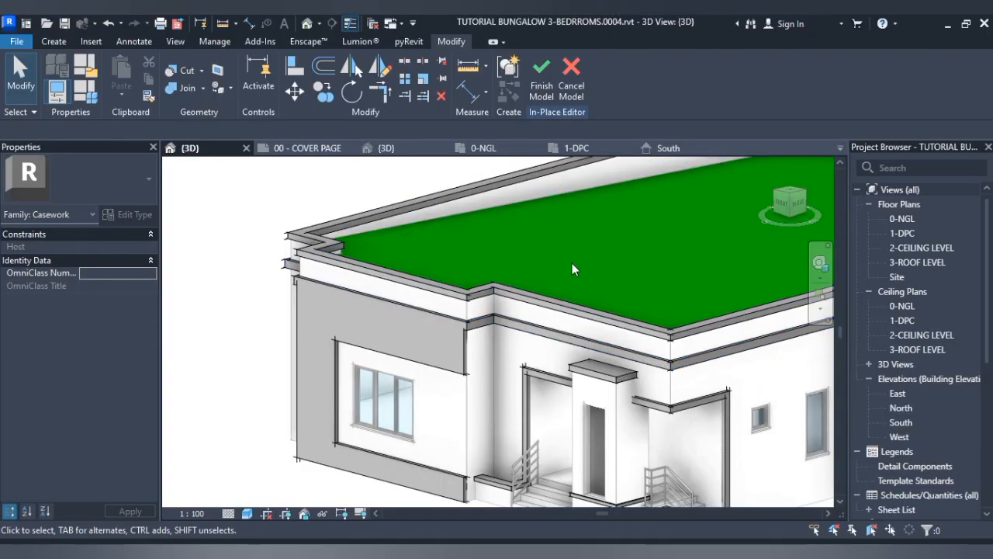
scroll(573, 263, "down", 3)
middle_click_drag(625, 239, 455, 272)
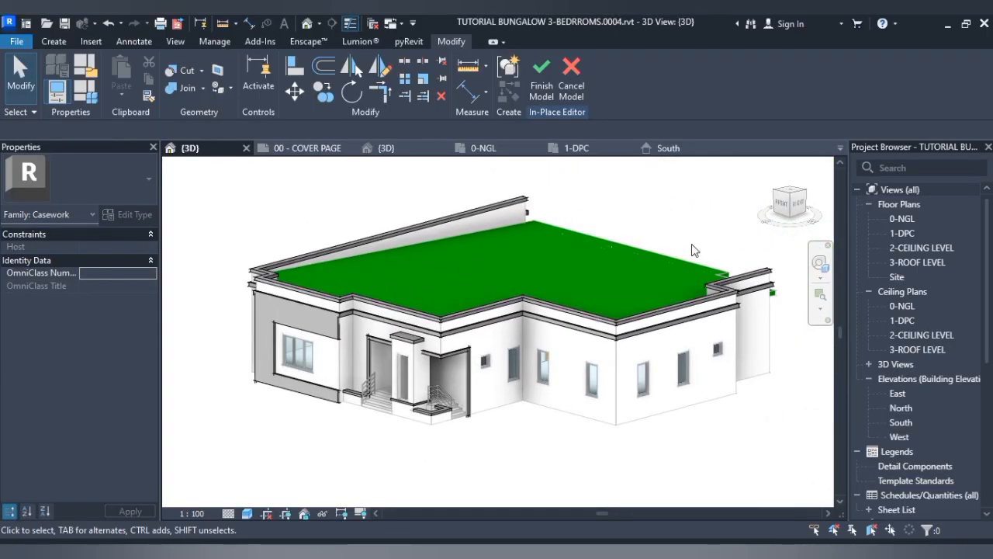
mouse_move(802, 208)
left_mouse_down()
mouse_move(683, 215)
mouse_move(478, 187)
mouse_move(292, 244)
mouse_move(227, 232)
mouse_move(174, 188)
left_mouse_up()
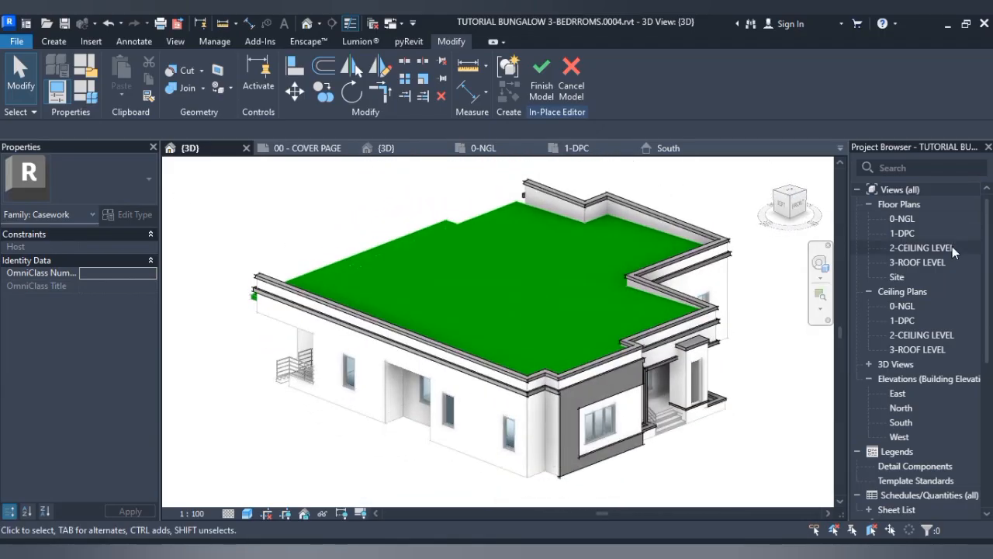
mouse_move(789, 204)
left_mouse_down()
mouse_move(761, 215)
mouse_move(672, 204)
mouse_move(632, 215)
mouse_move(633, 224)
left_mouse_up()
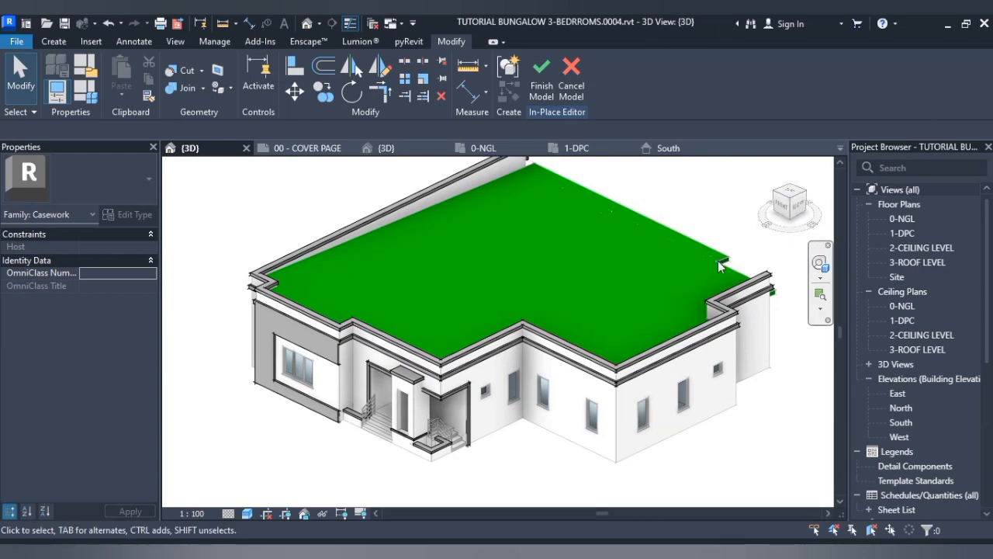
middle_click_drag(622, 285, 603, 304)
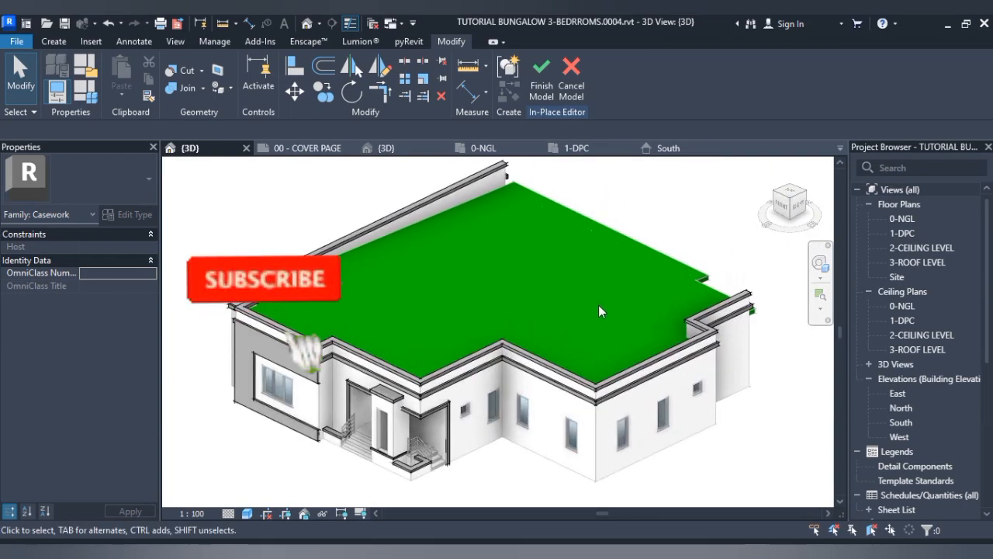